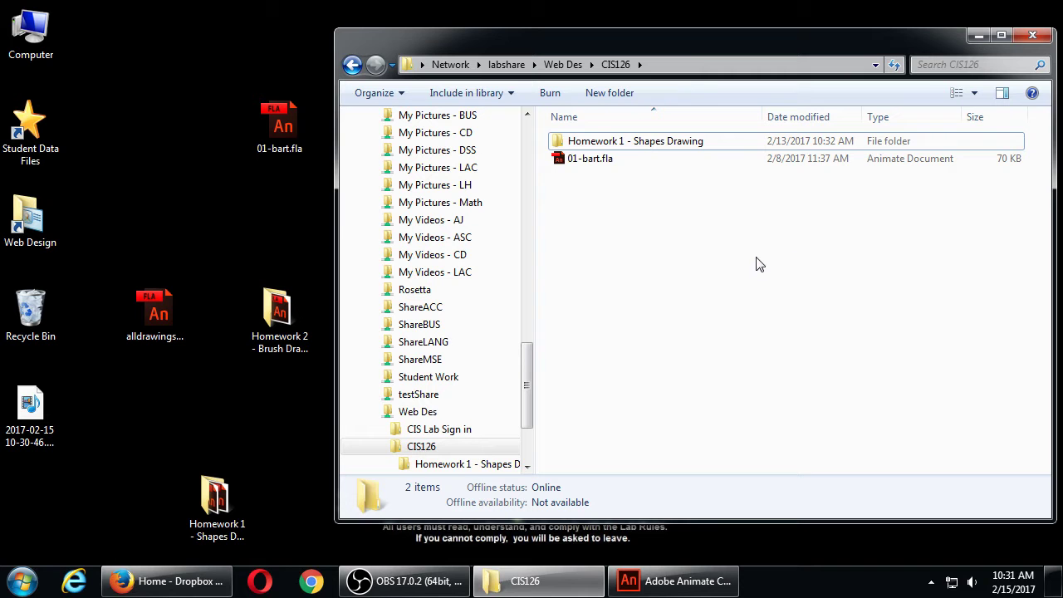
Close the open folder window and reopen the CIS126 folder through the desktop's Web Design shortcut.
drag(758, 48, 675, 47)
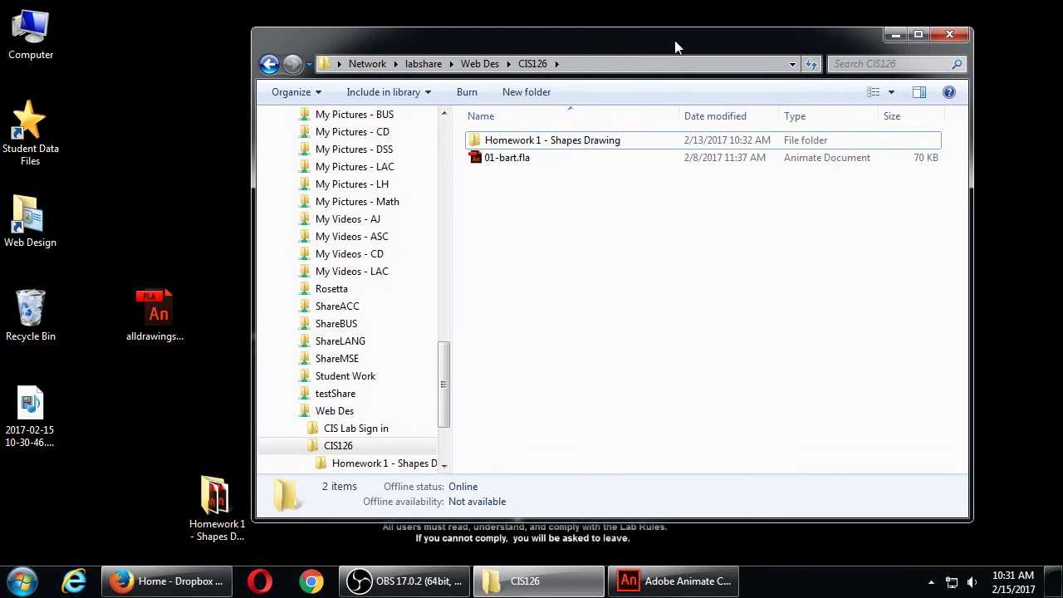
click(949, 34)
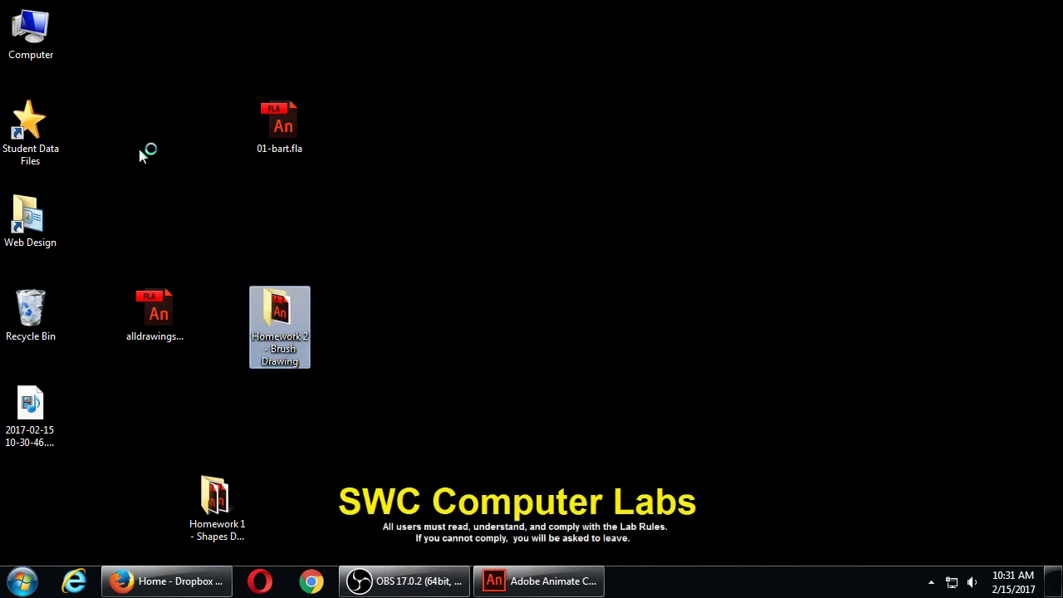
key(w)
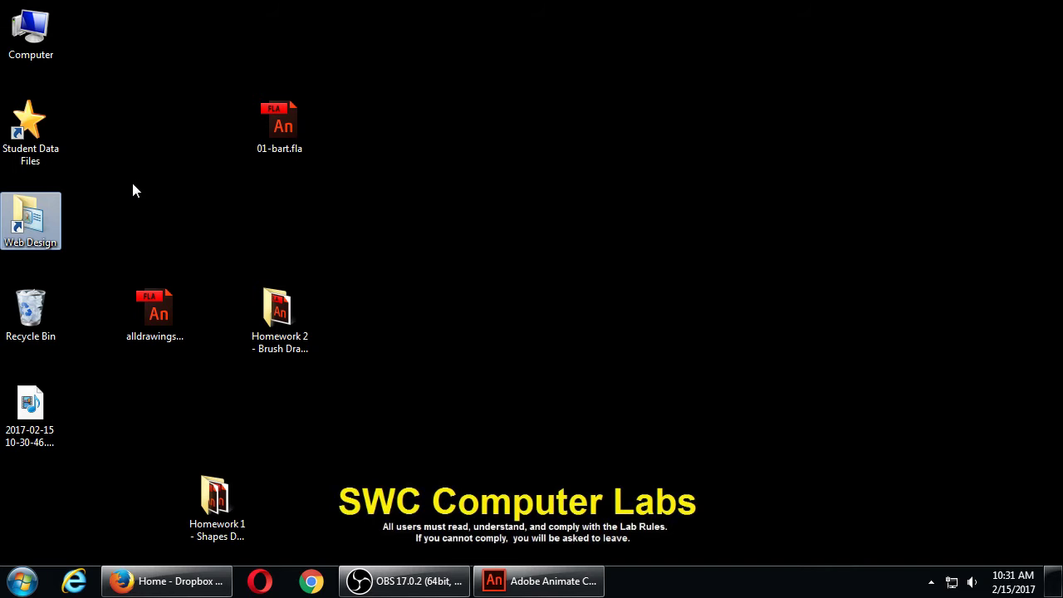
key(Return)
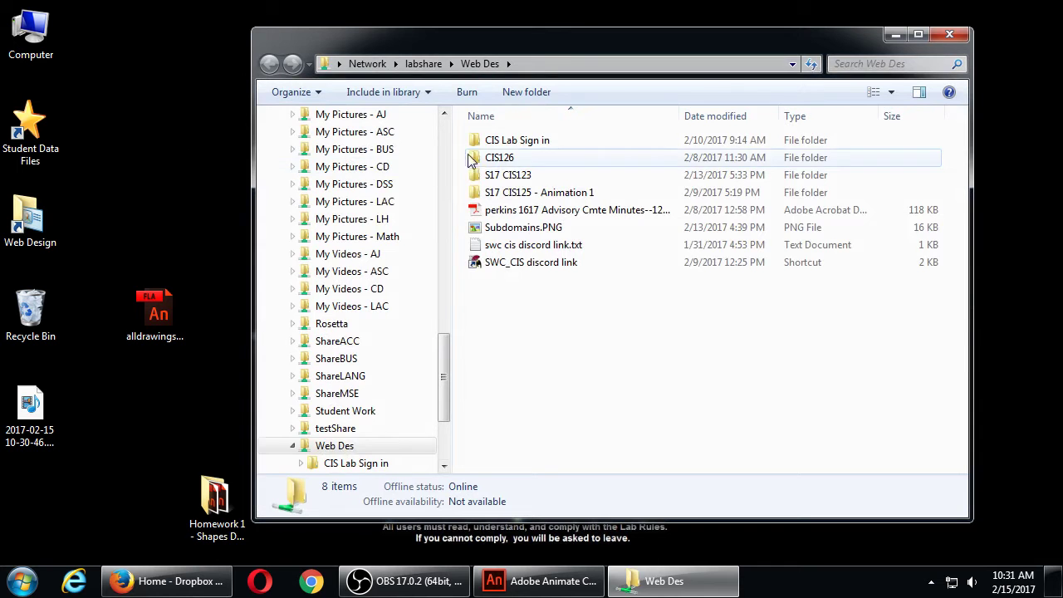
double_click(473, 159)
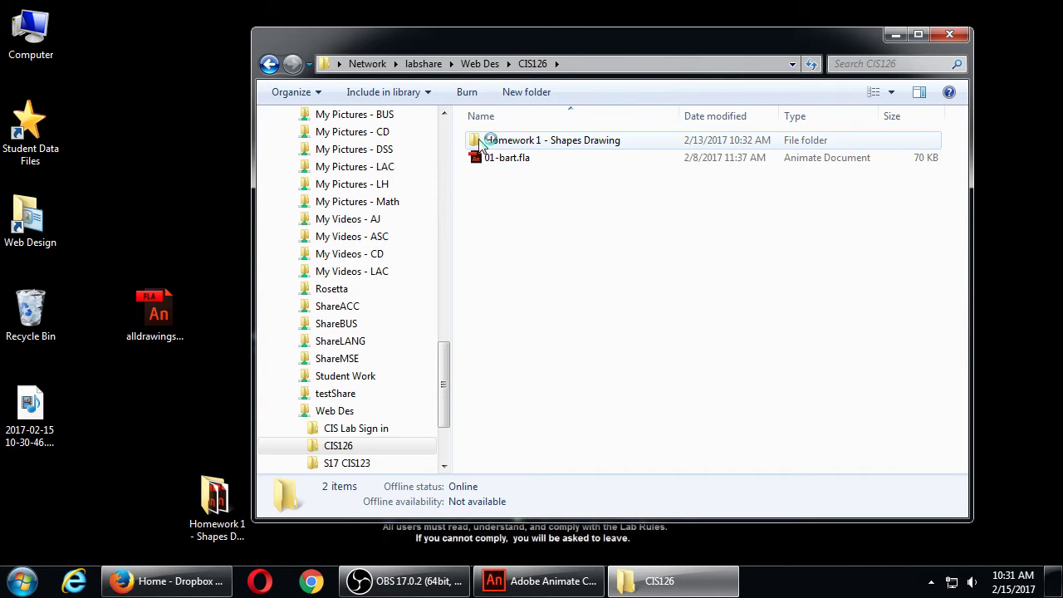
Open the Homework 1 - Shapes Drawing folder inside CIS126.
double_click(480, 140)
click(268, 64)
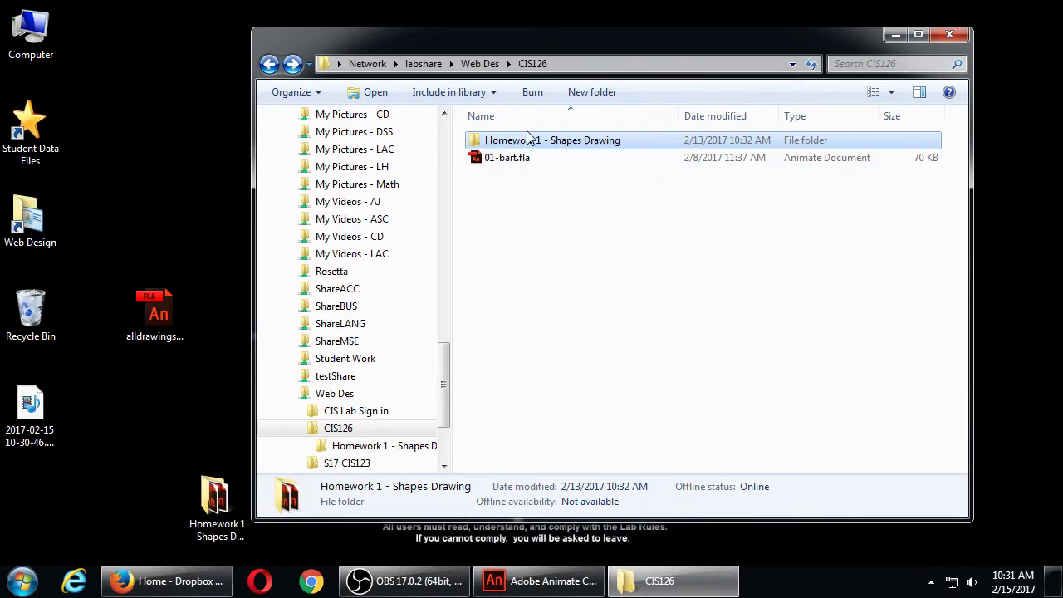
click(477, 161)
click(480, 143)
double_click(480, 143)
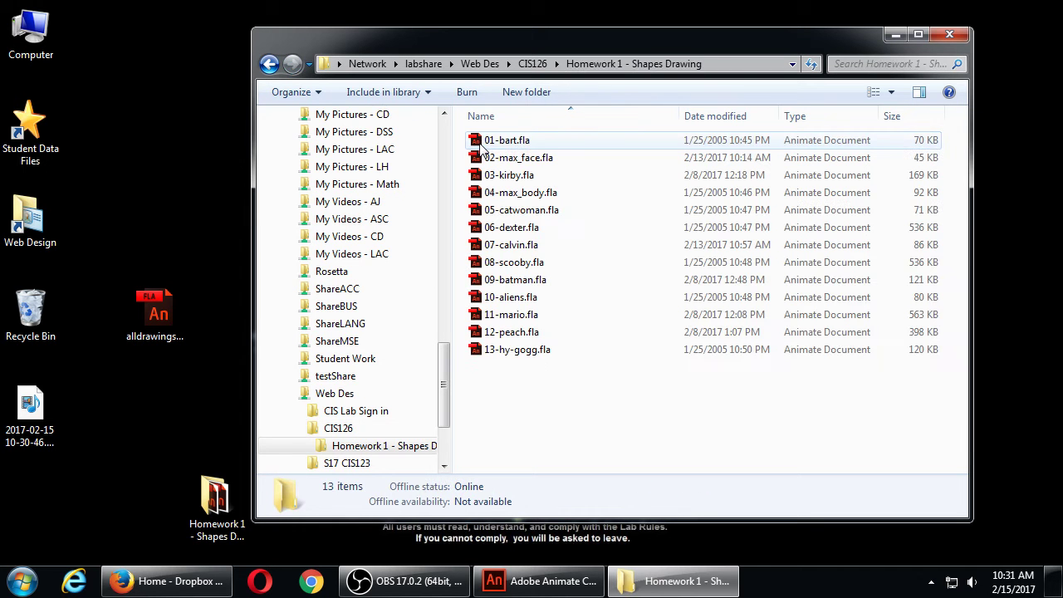
Copy 01-bart.fla from the Homework 1 - Shapes Drawing folder to the desktop and close the folder window.
drag(480, 146, 210, 152)
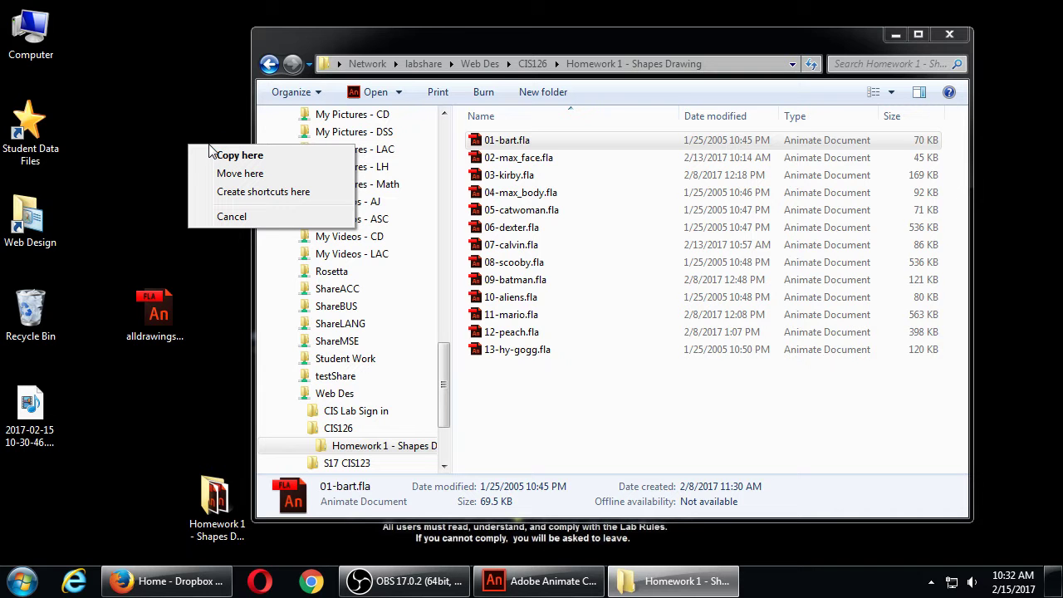
click(220, 154)
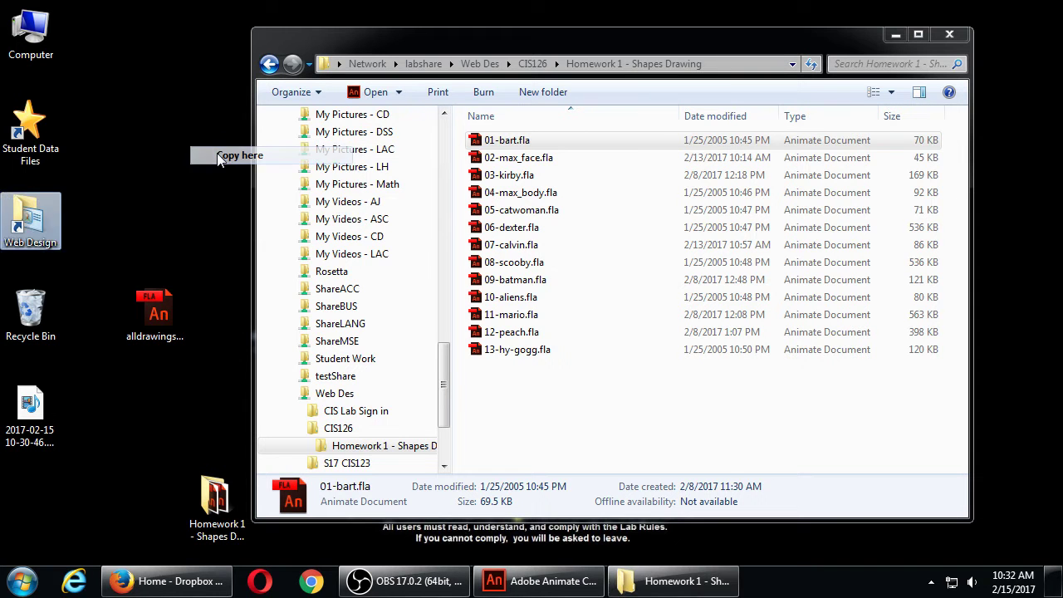
click(429, 169)
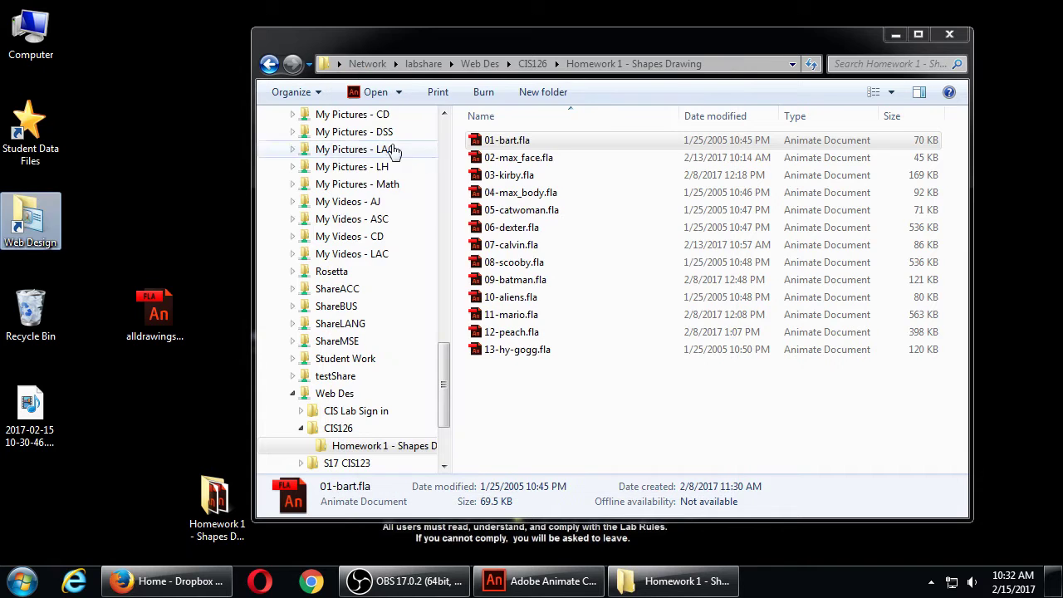
click(949, 34)
Open the desktop copy of 01-bart.fla in Adobe Animate and accept the ActionScript notice.
drag(287, 124, 255, 131)
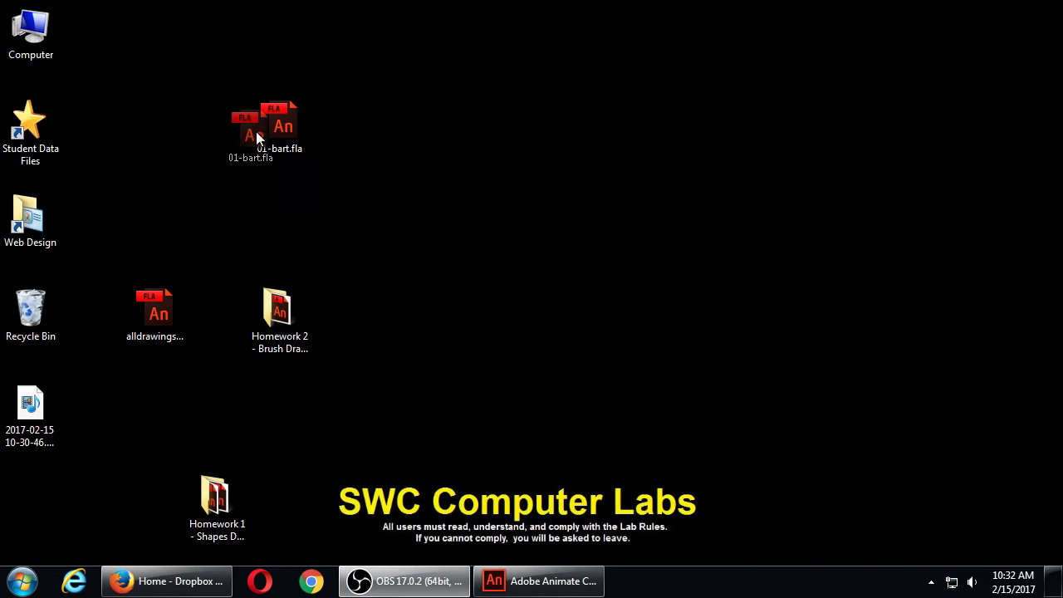
drag(149, 151, 151, 148)
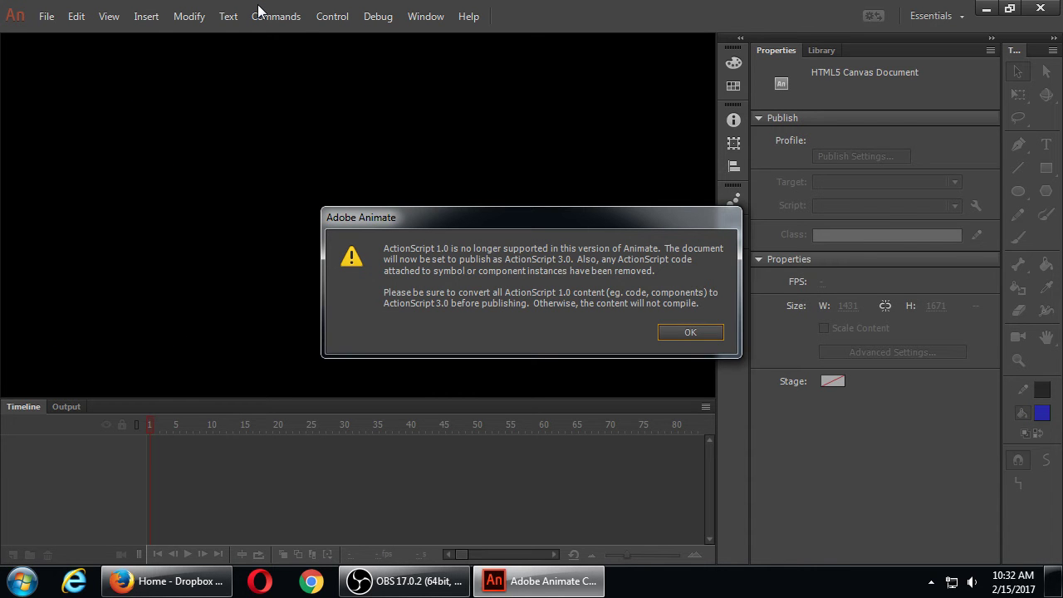
key(Return)
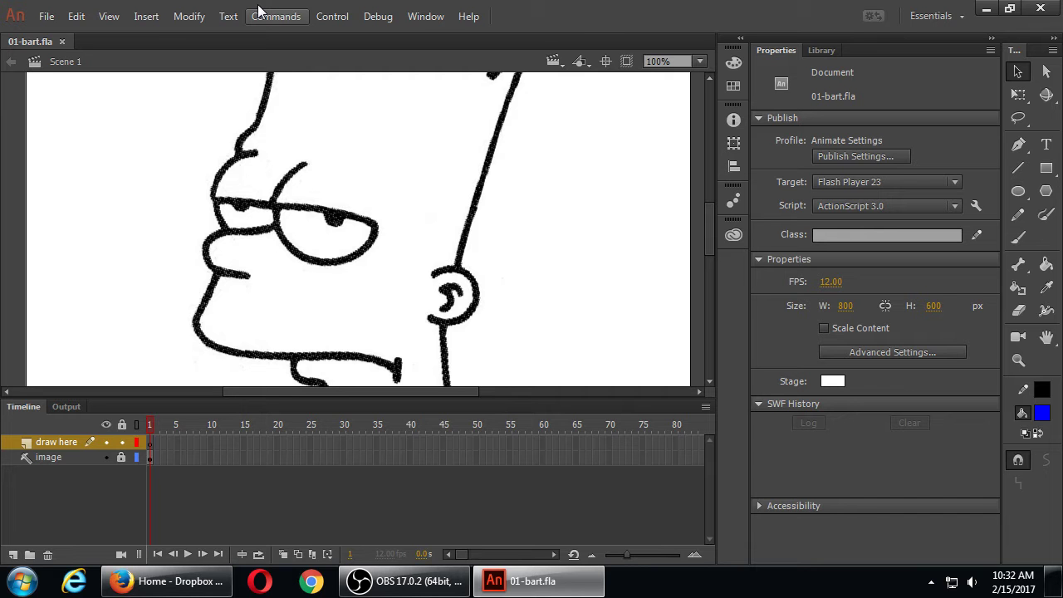
Save the document to the desktop as 01-bart with a hyphen and the student's last name appended, accepting the compatibility conversion.
click(47, 16)
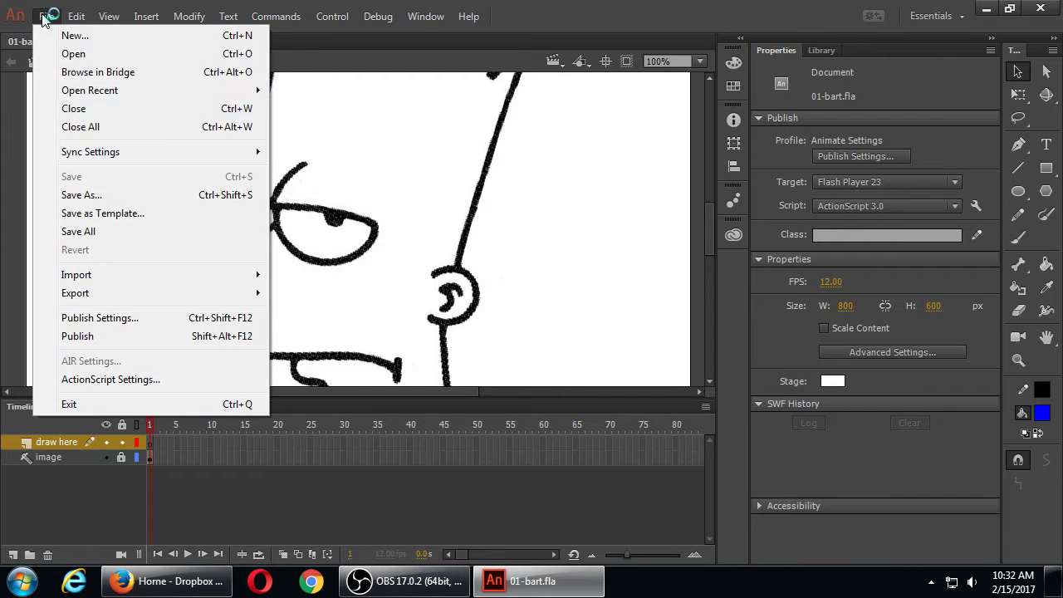
click(81, 196)
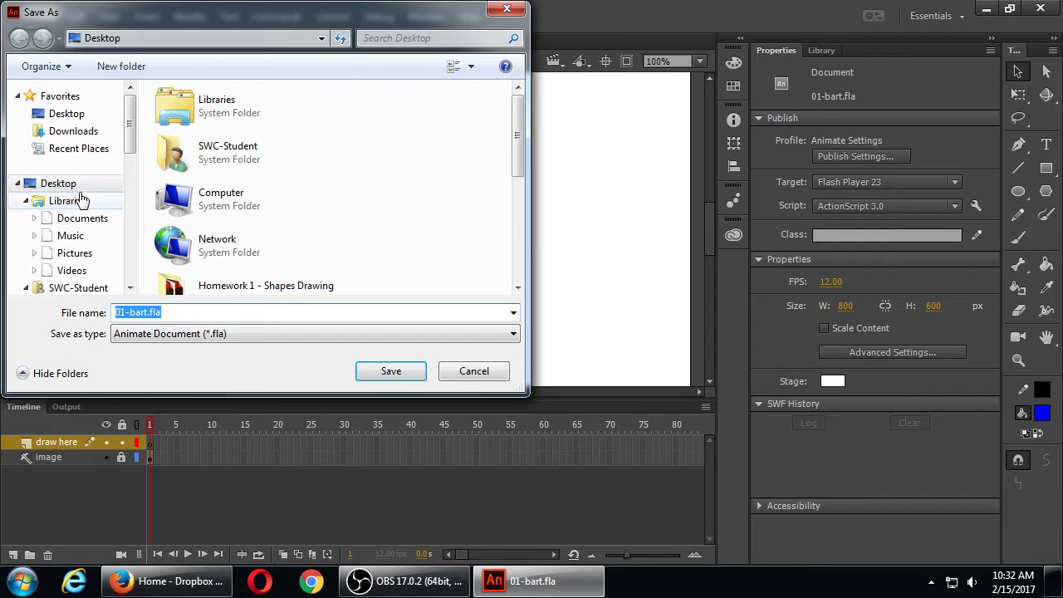
drag(526, 230, 603, 234)
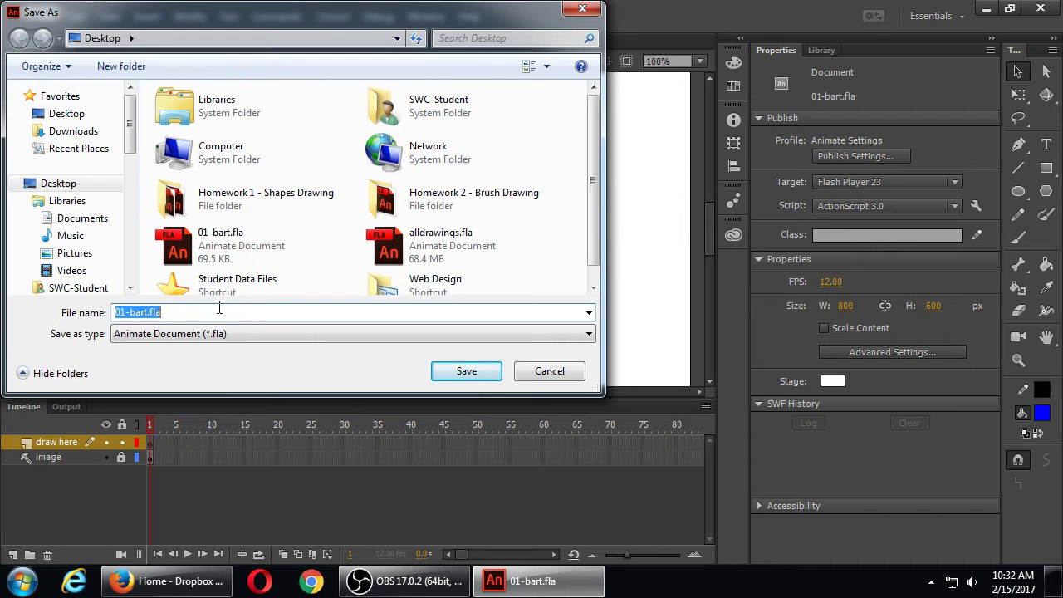
key(super+plus)
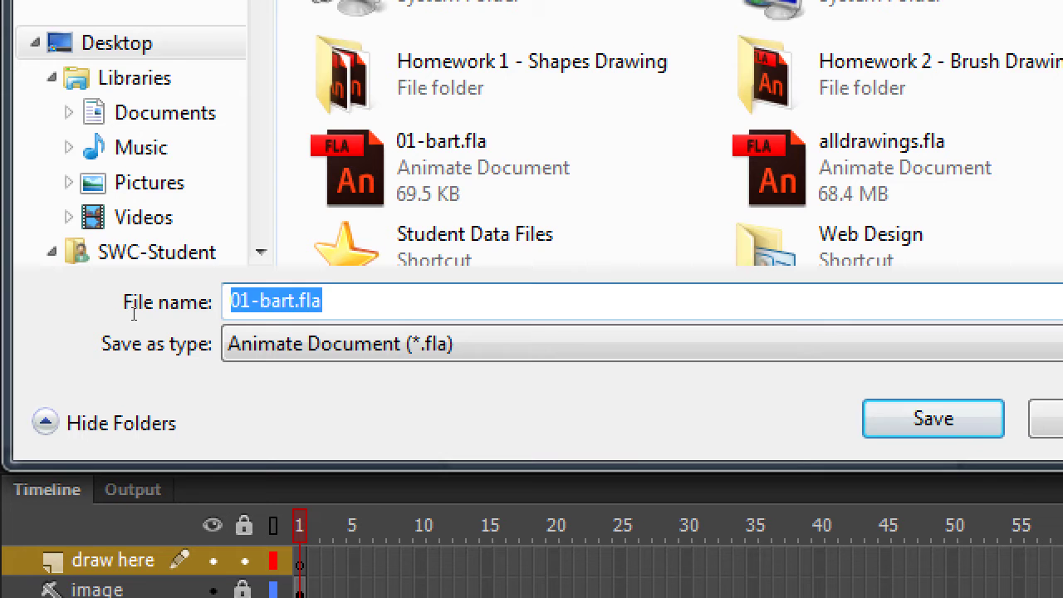
click(82, 325)
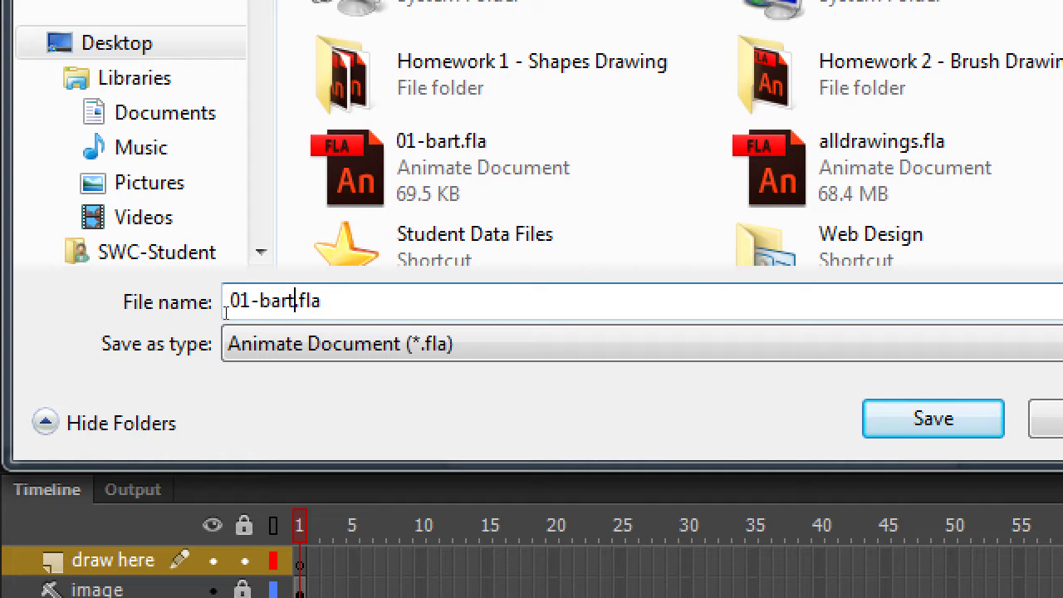
text(-smith)
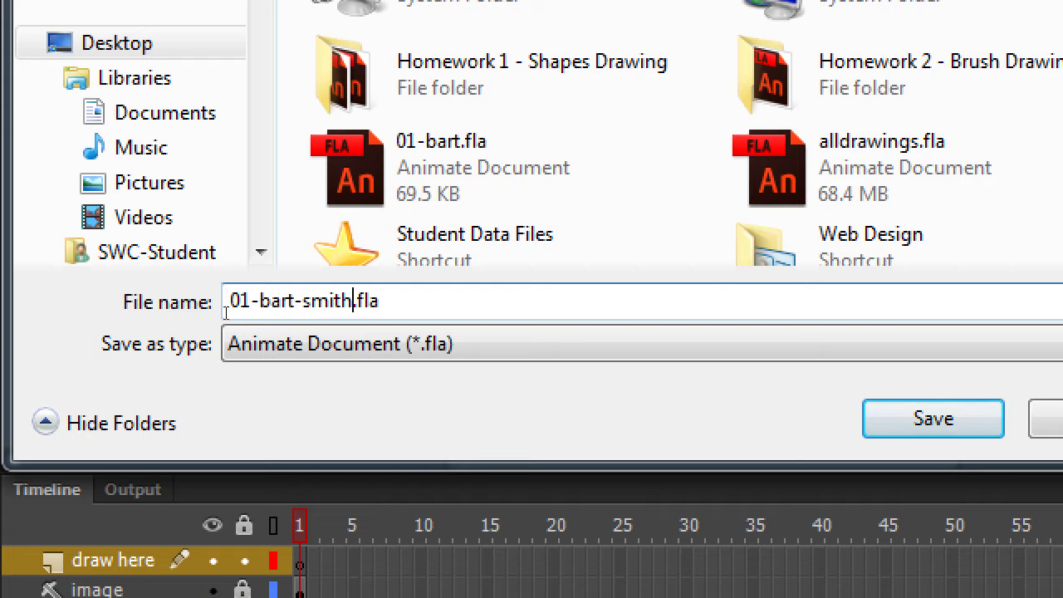
key(Return)
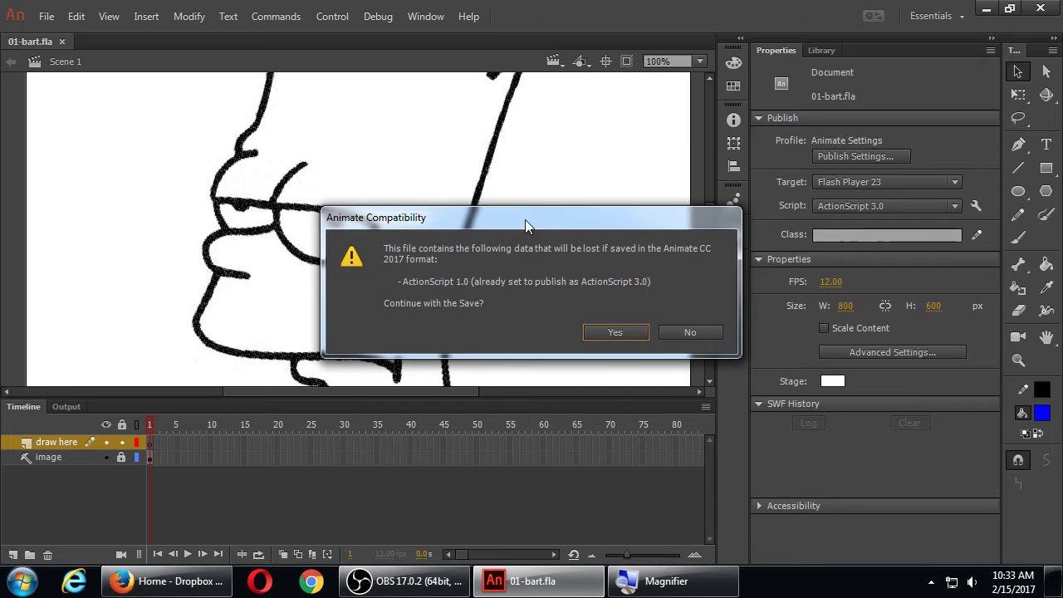
drag(524, 219, 480, 163)
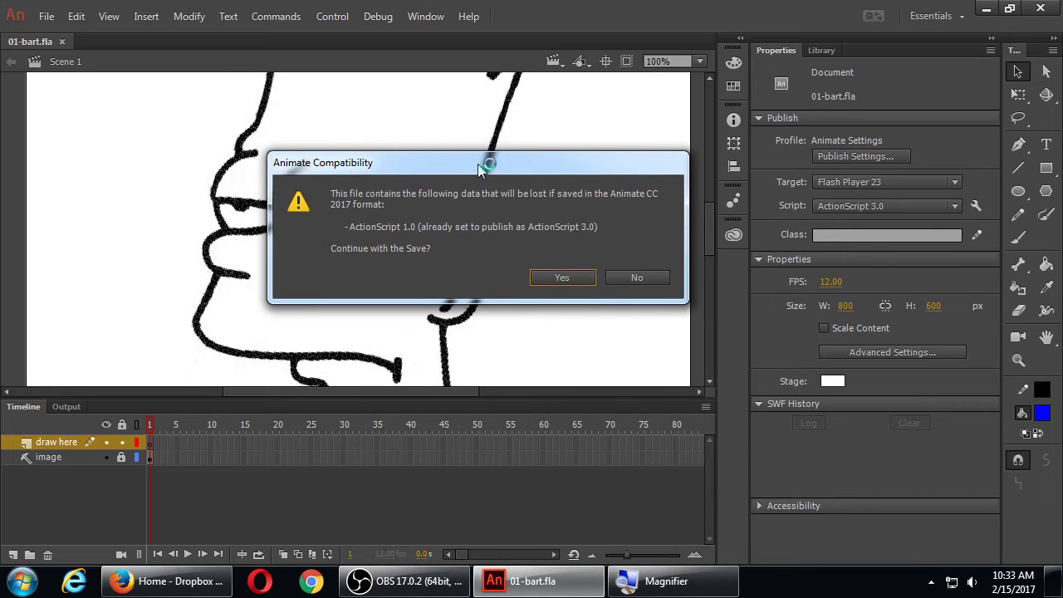
click(549, 276)
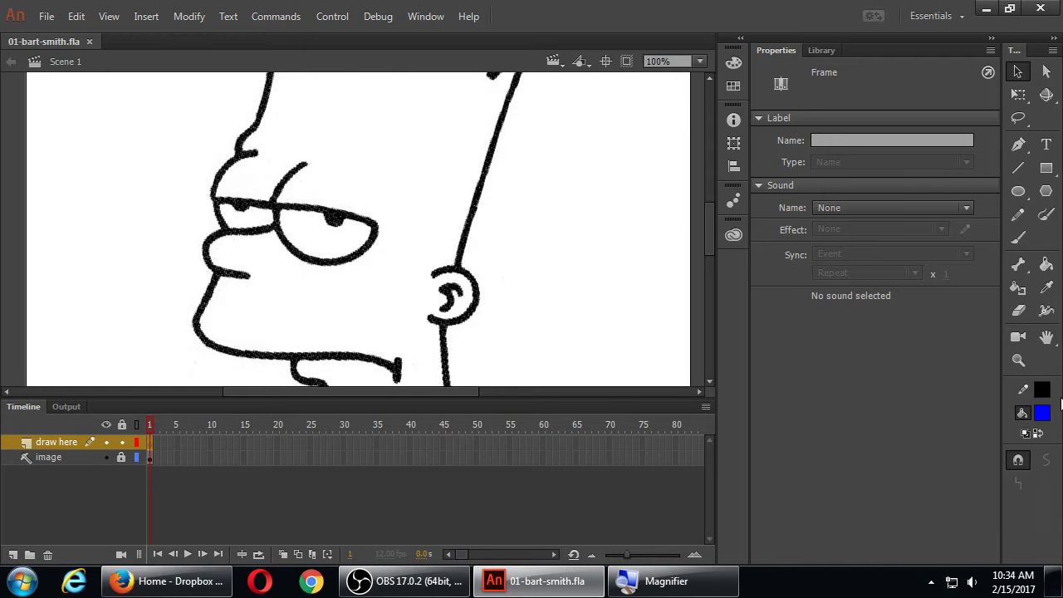
Activate the Brush tool with pen pressure enabled and set its fill colour to dark red.
click(1019, 238)
click(1047, 509)
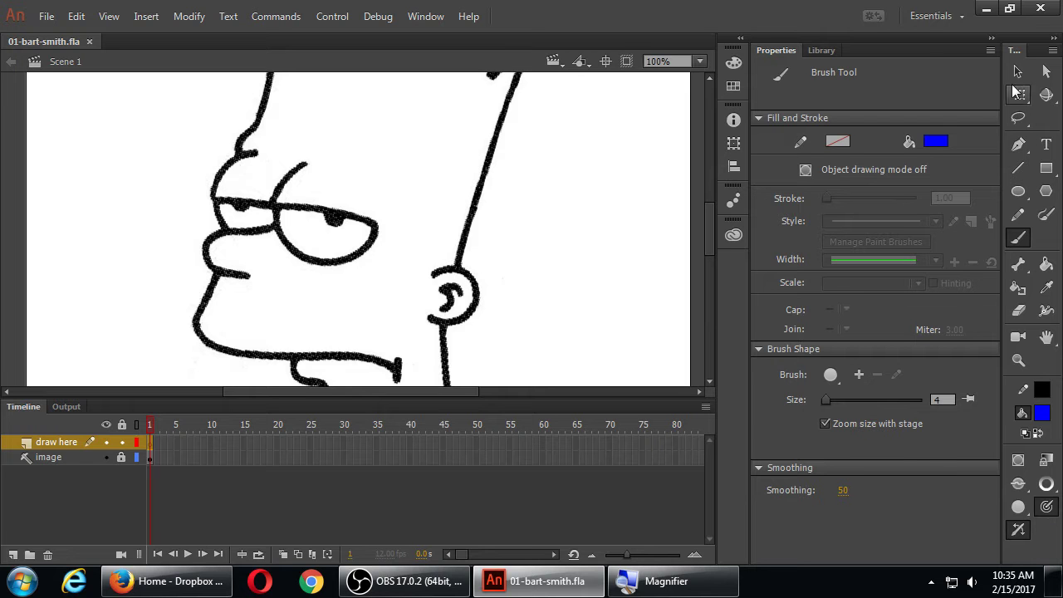
click(935, 141)
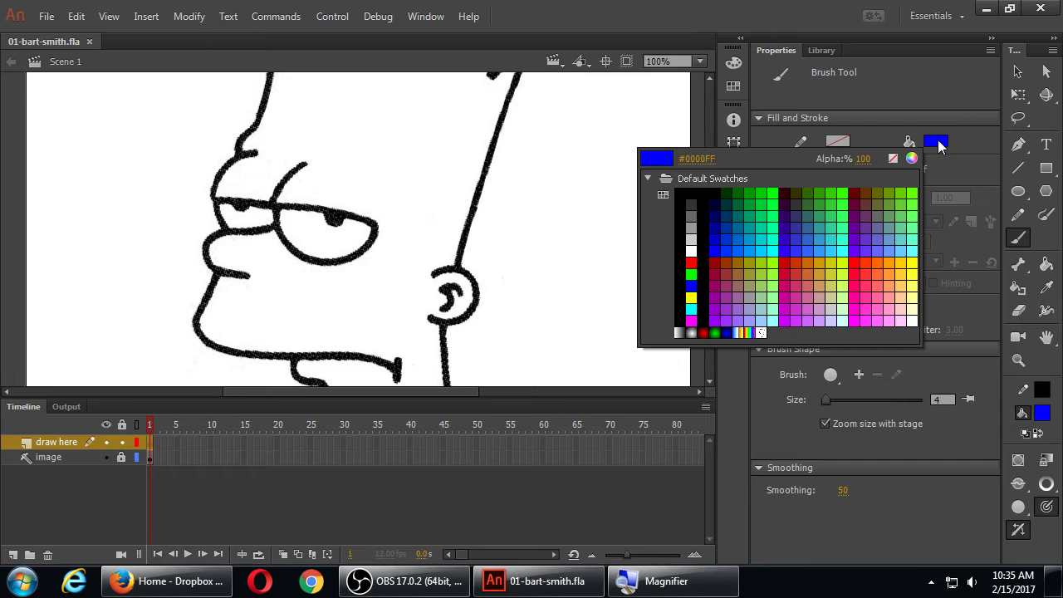
click(720, 259)
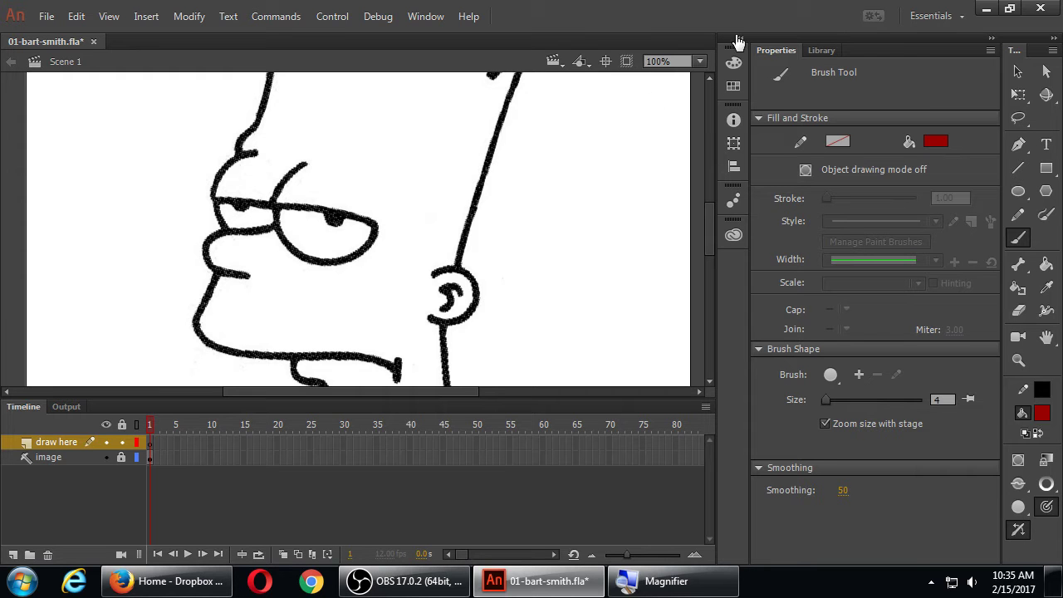
Test a brush stroke beside the head, undo it, and set the brush size to 20.
mouse_move(506, 236)
mouse_down()
mouse_move(535, 268)
mouse_move(608, 308)
mouse_up()
key(ctrl+z)
drag(712, 230, 712, 225)
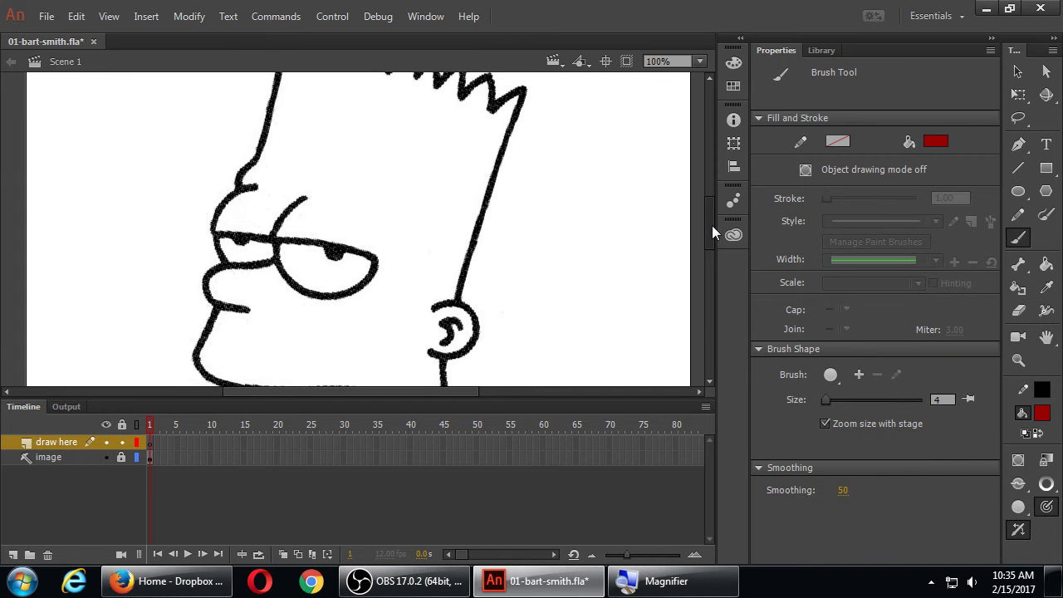
click(943, 393)
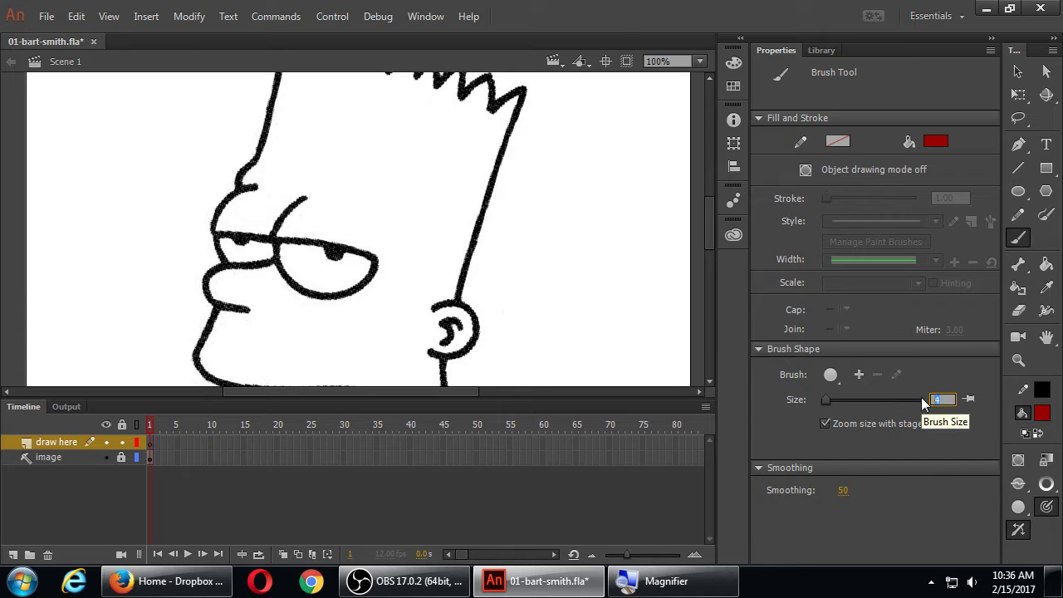
text(20)
key(Return)
Try tracing the larger eye and its brow line in one continuous brush stroke, and delete the drawing.
click(283, 226)
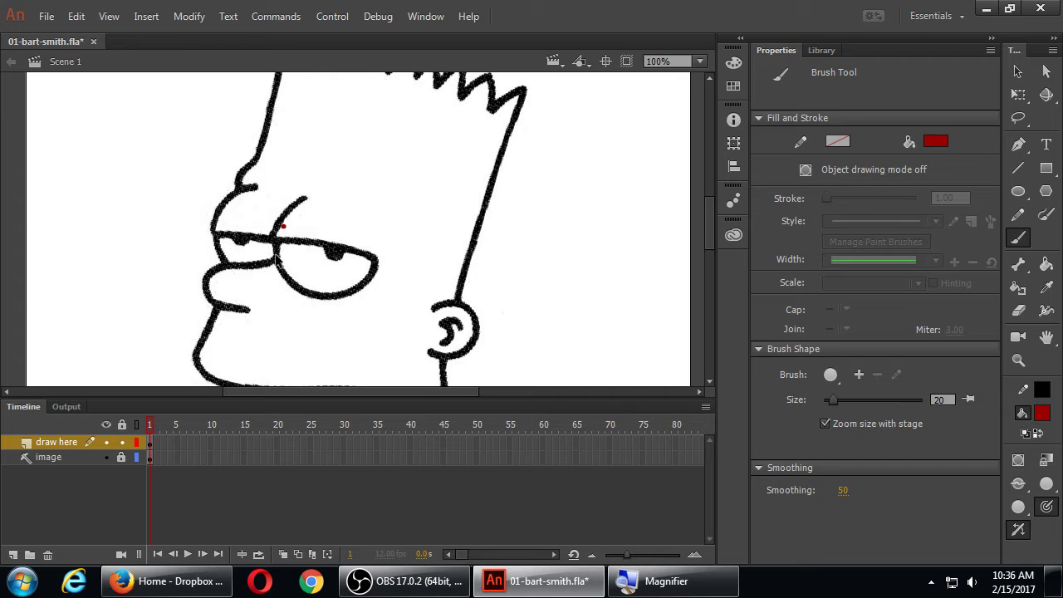
key(ctrl+z)
mouse_move(308, 194)
mouse_down()
mouse_move(272, 240)
mouse_move(351, 246)
mouse_move(377, 270)
mouse_move(362, 290)
mouse_move(319, 292)
mouse_move(296, 284)
mouse_move(273, 240)
mouse_up()
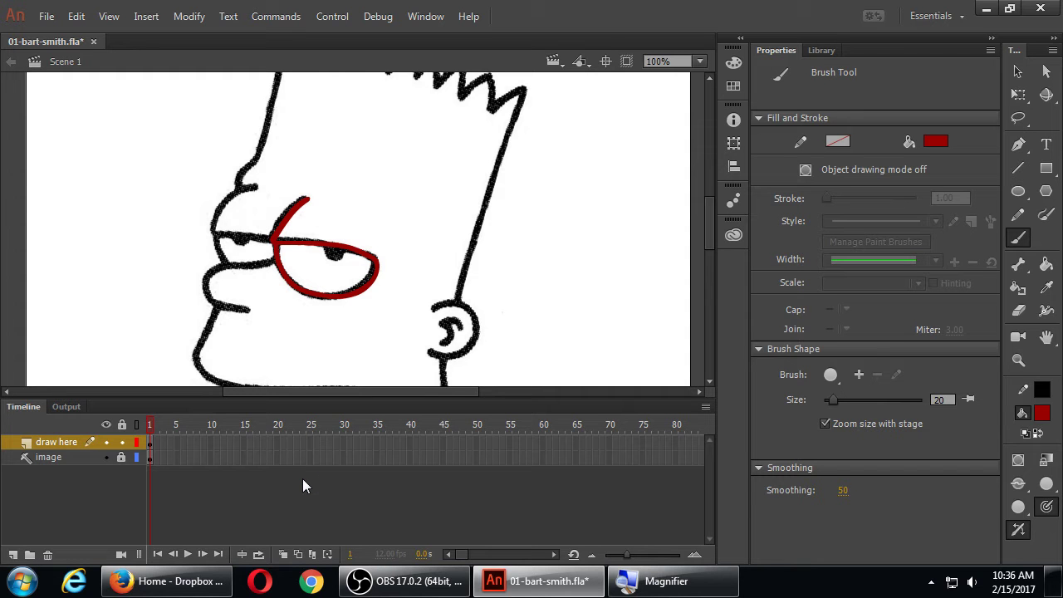
key(ctrl+a)
key(Delete)
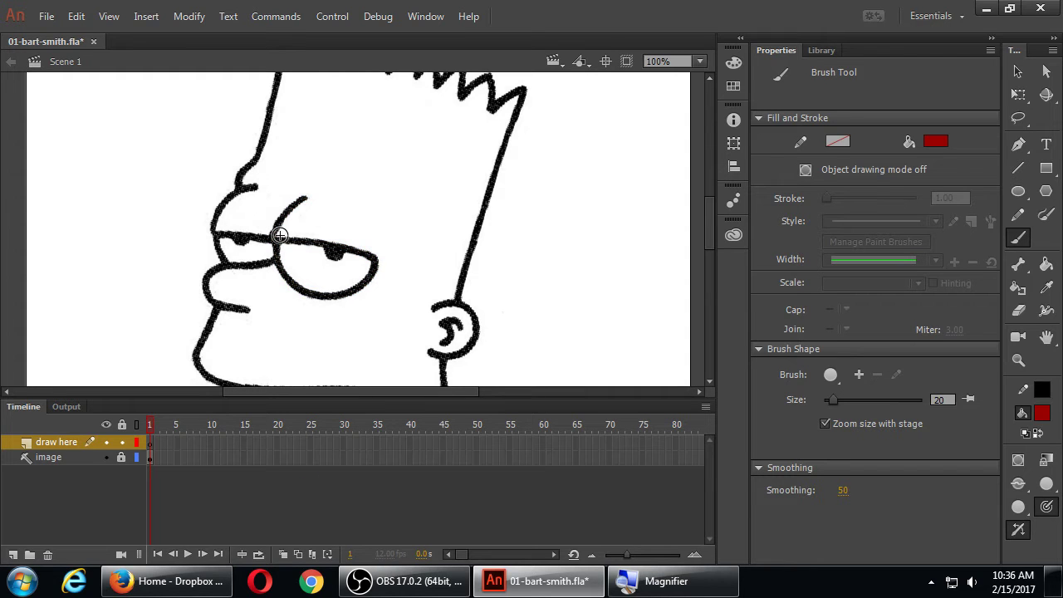
Try tracing the larger eye with separate strokes for the brow line, upper lid and lower curve, and undo them.
mouse_move(272, 242)
mouse_down()
mouse_move(278, 215)
mouse_move(309, 198)
mouse_up()
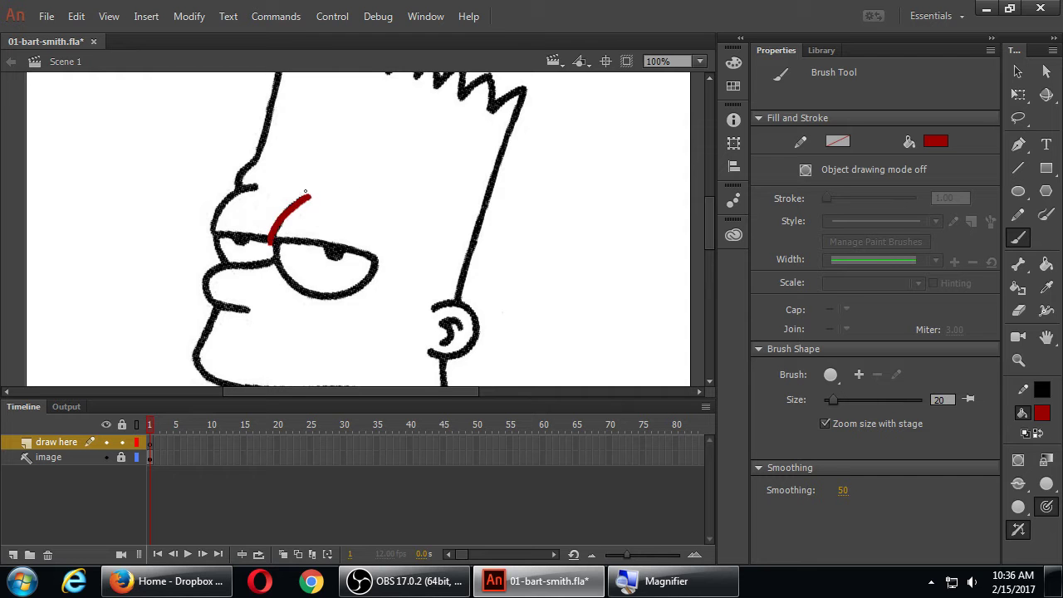
drag(253, 241, 377, 266)
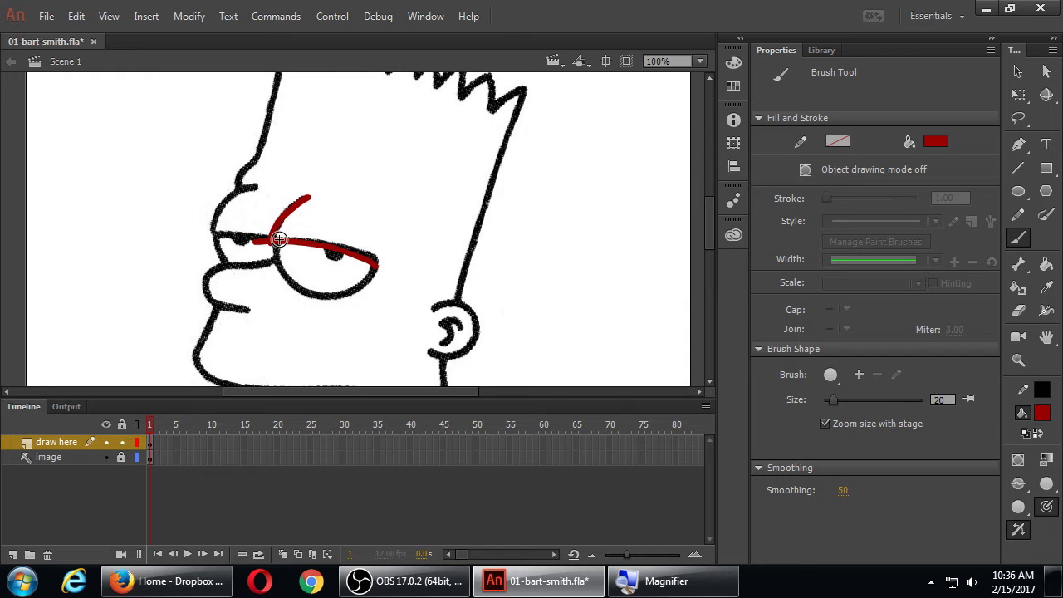
mouse_move(274, 246)
mouse_down()
mouse_move(283, 277)
mouse_move(344, 292)
mouse_move(382, 271)
mouse_up()
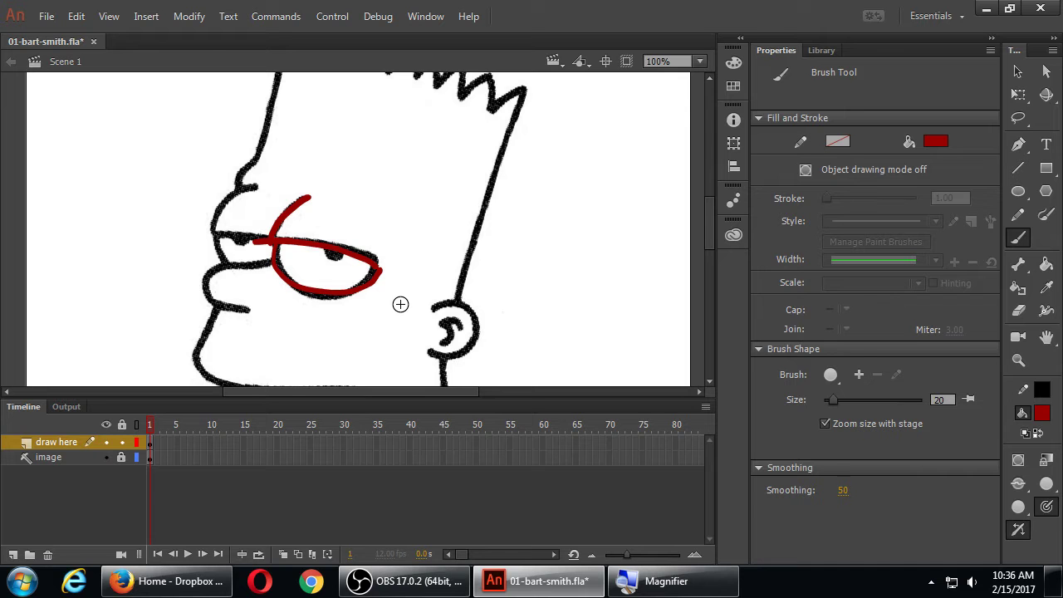
key(ctrl+z)
key(ctrl+z)
key(ctrl+z)
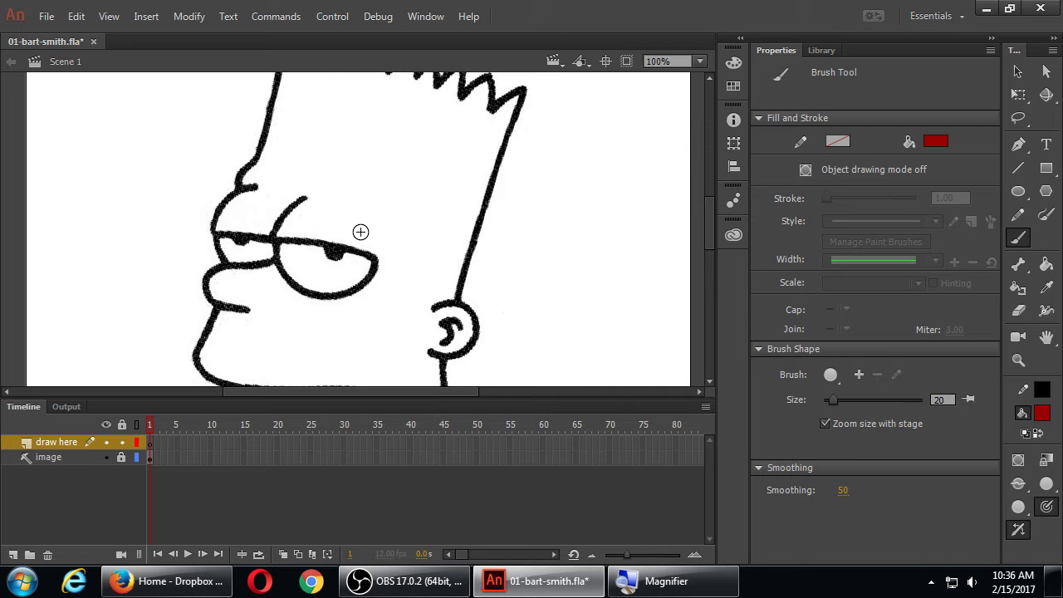
Try tracing the larger eye's brow line, upper lid and lower curve with separate brush strokes, and undo them.
drag(267, 241, 306, 195)
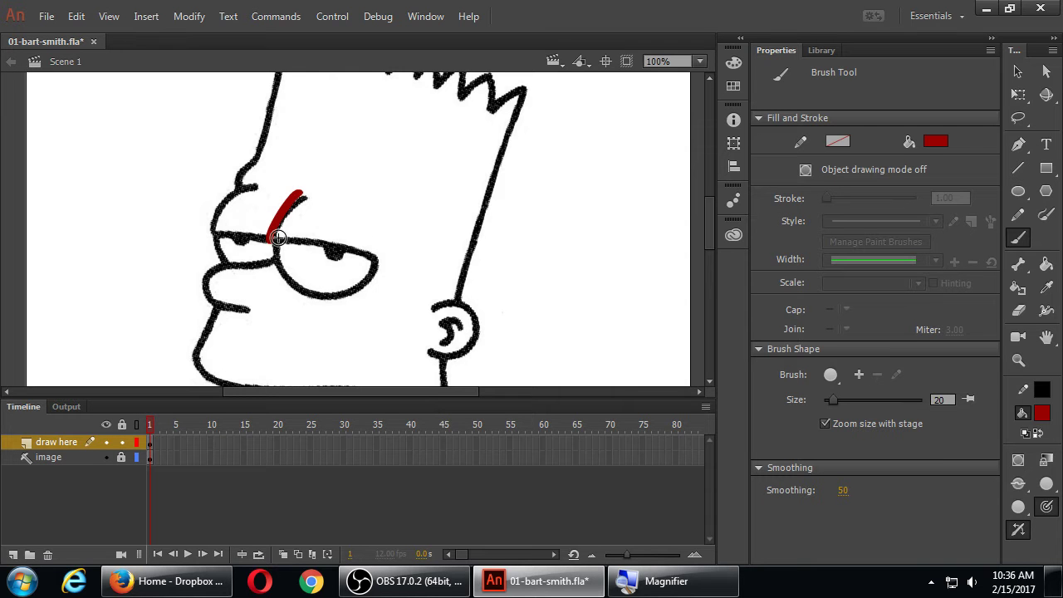
mouse_move(252, 241)
mouse_down()
mouse_move(376, 260)
mouse_move(337, 292)
mouse_move(273, 239)
mouse_up()
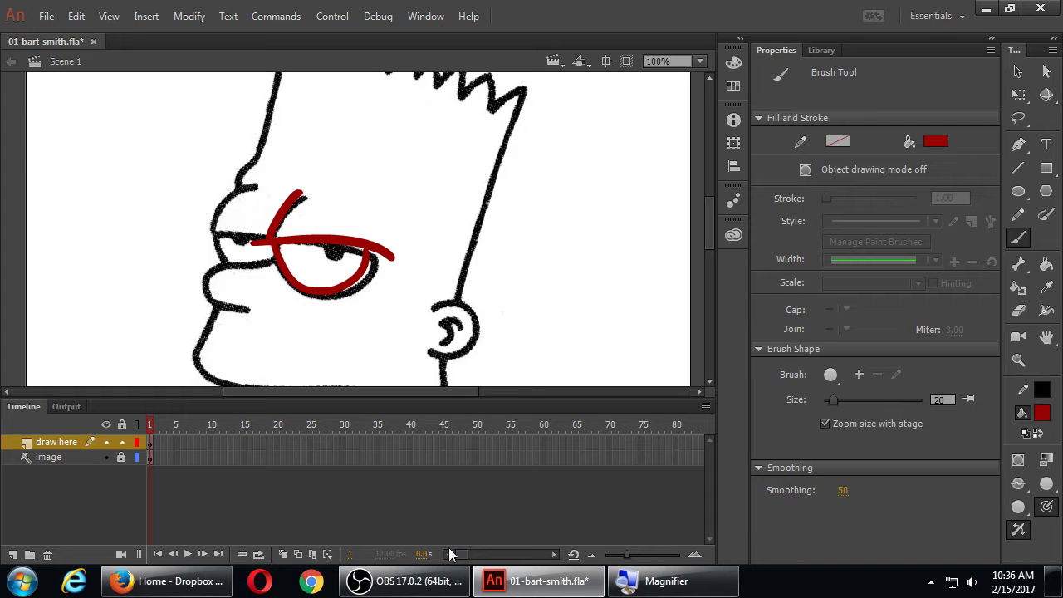
key(ctrl+z)
key(ctrl+z)
key(ctrl+z)
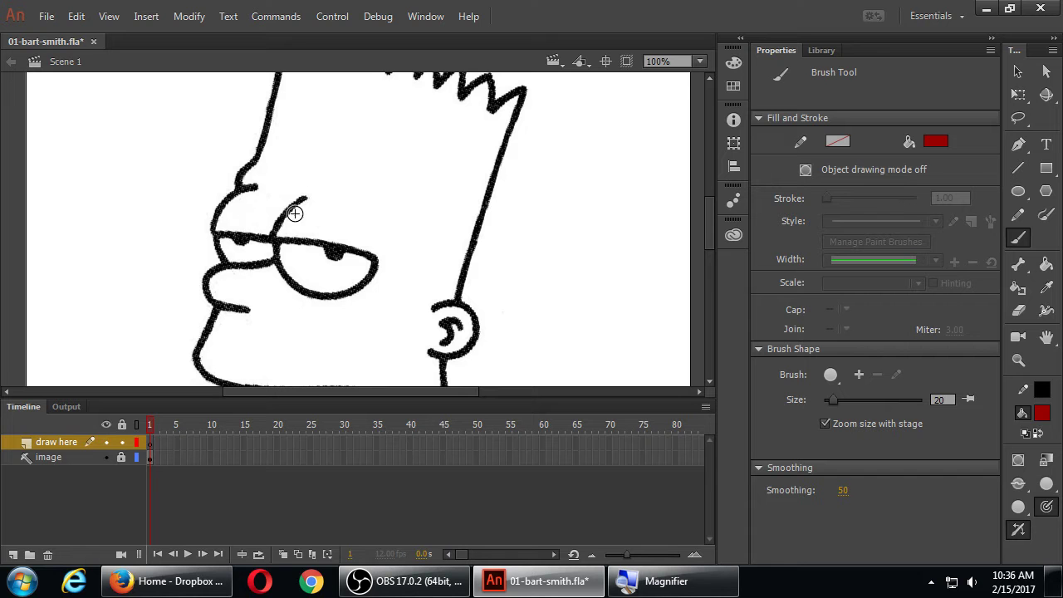
Try retracing the larger eye and its brow line, check the strokes with the image layer hidden, and undo them.
drag(269, 240, 312, 190)
mouse_move(265, 242)
mouse_down()
mouse_move(357, 243)
mouse_move(392, 259)
mouse_up()
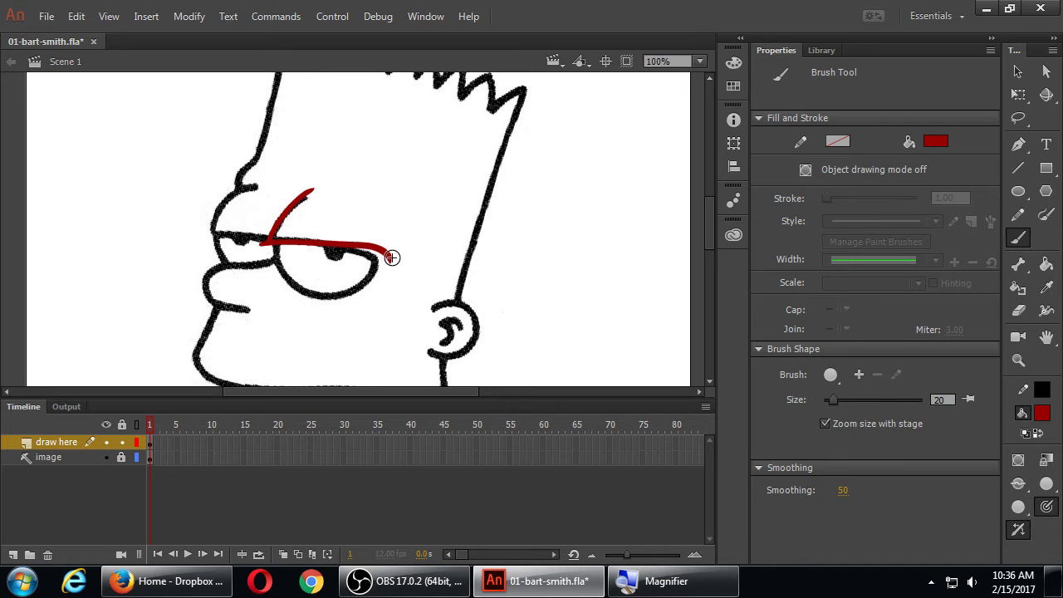
mouse_move(280, 247)
mouse_down()
mouse_move(367, 273)
mouse_move(376, 258)
mouse_up()
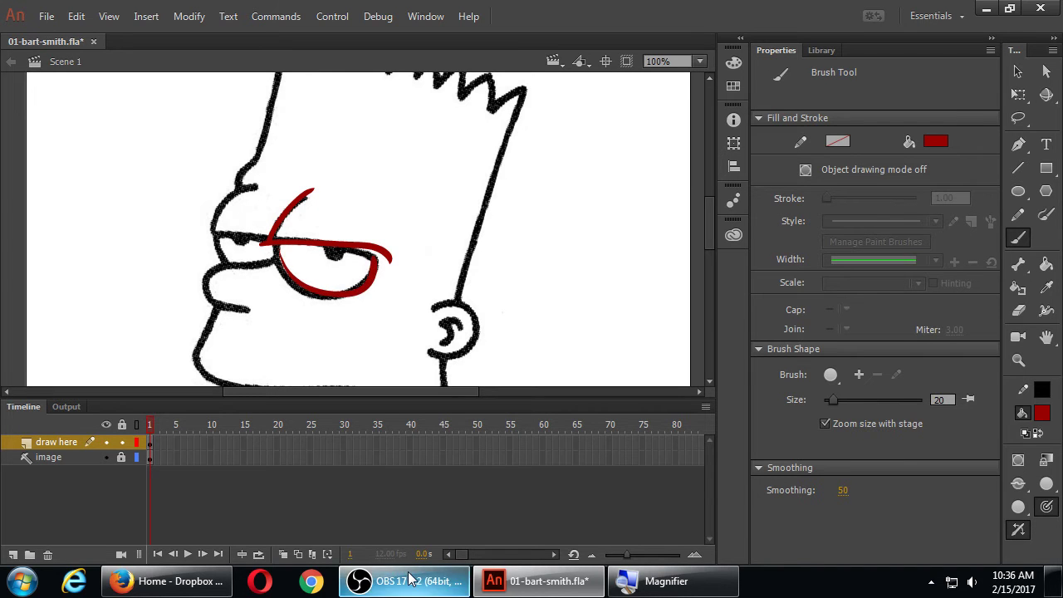
mouse_move(409, 579)
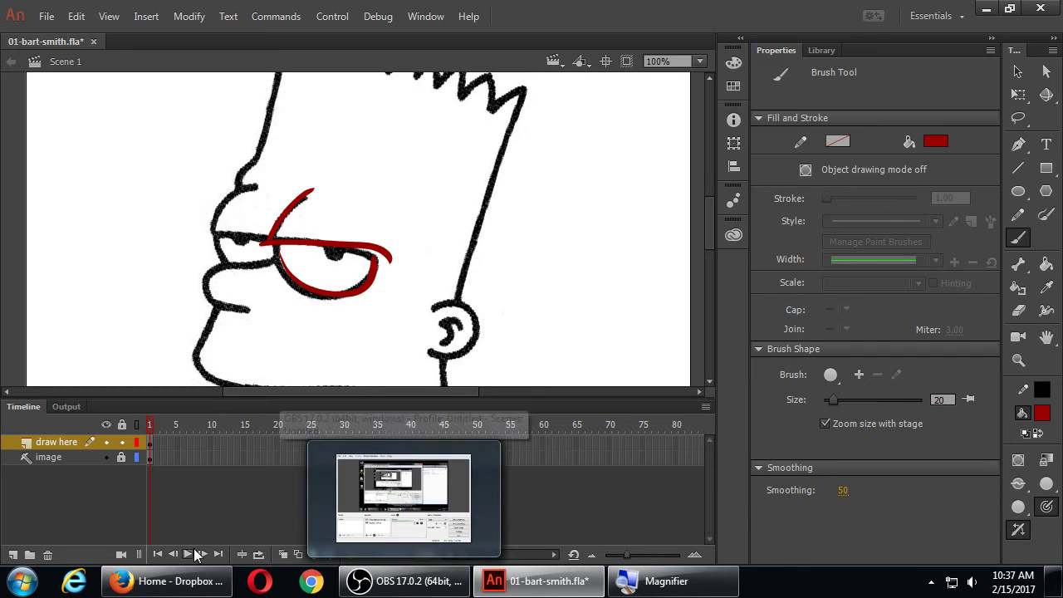
click(107, 458)
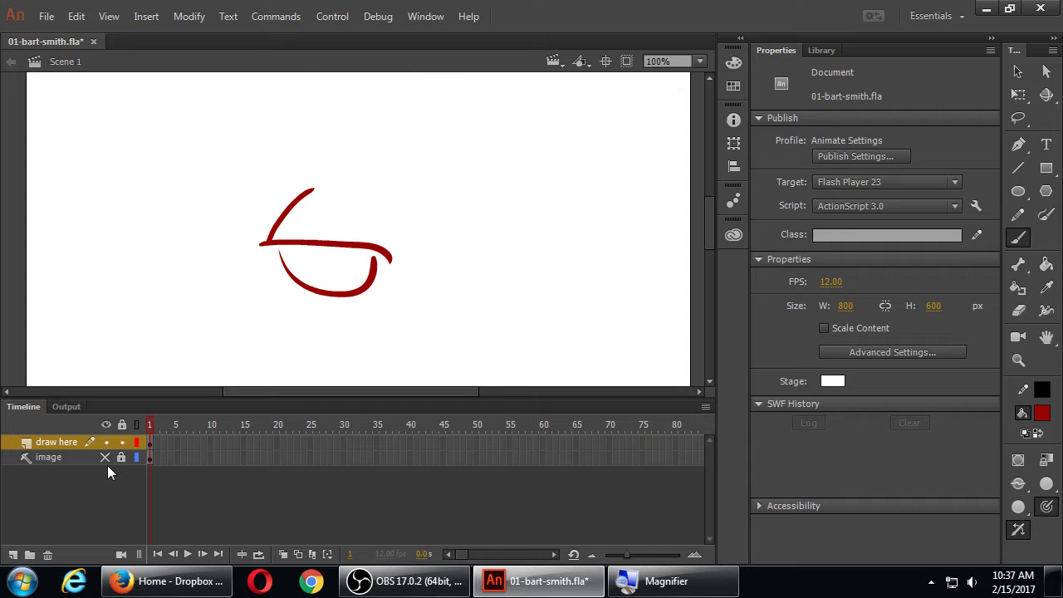
click(106, 458)
key(ctrl+z)
key(ctrl+z)
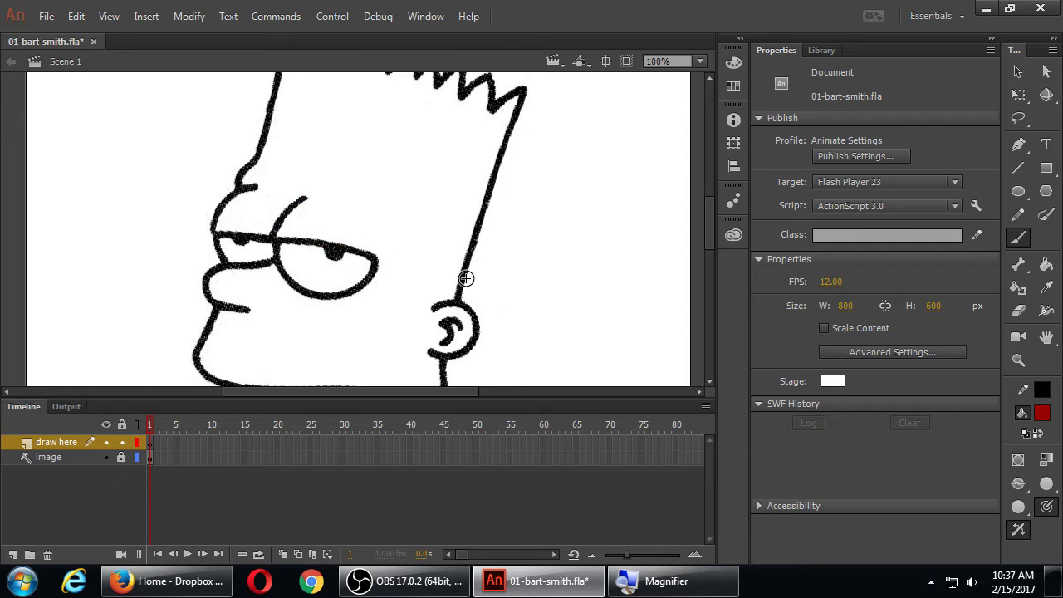
Trace the back of the head with one brush stroke from the ear up to the last hair spike.
mouse_move(457, 298)
mouse_down()
mouse_move(483, 172)
mouse_move(525, 81)
mouse_up()
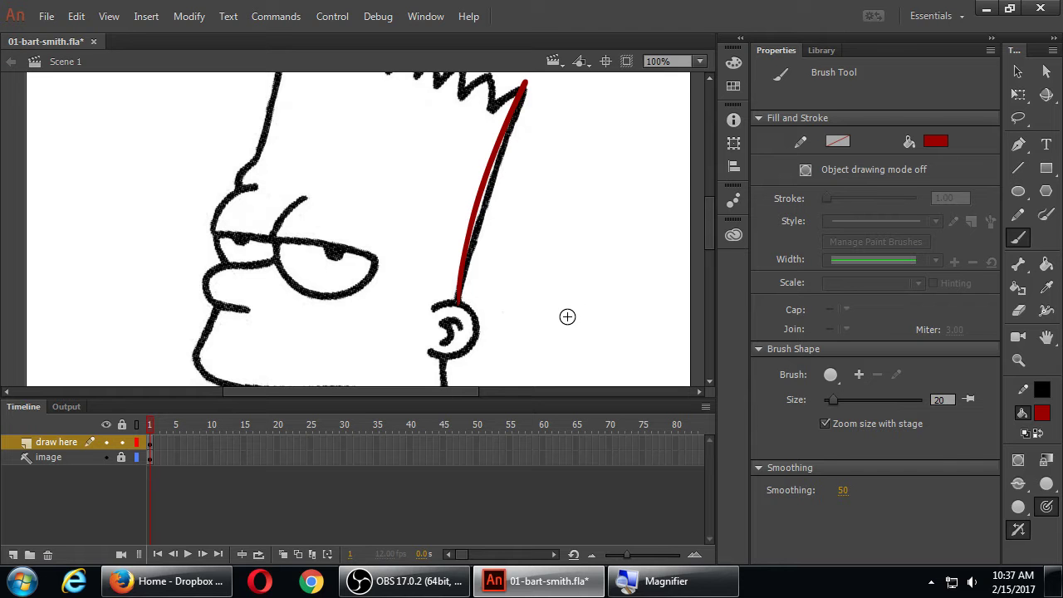
Try turning the stage with the Rotation Tool, reset it with Center Stage, and return to the Brush tool.
key(h)
drag(581, 302, 562, 235)
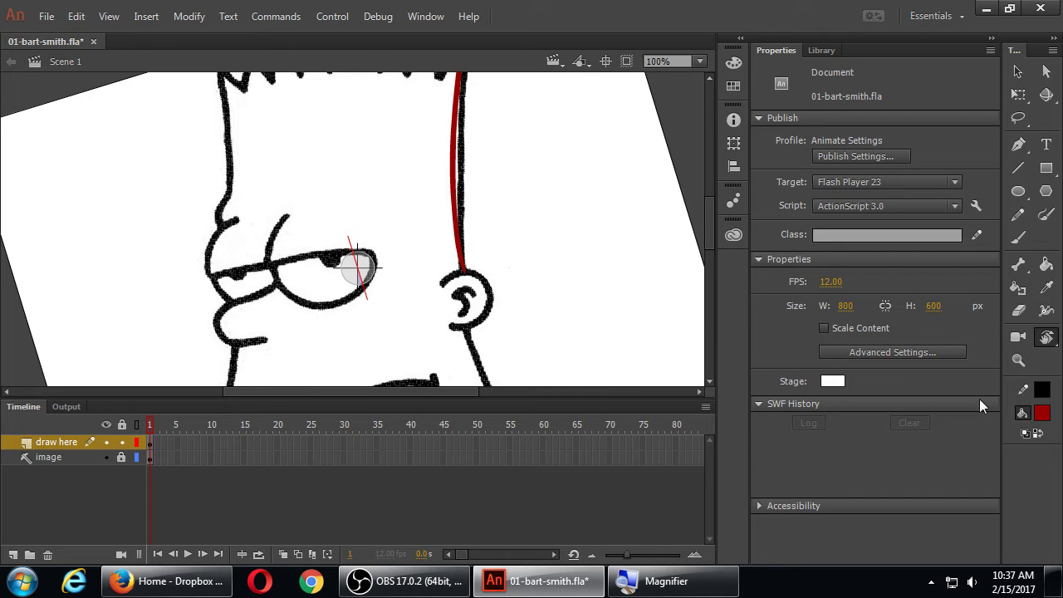
click(1046, 337)
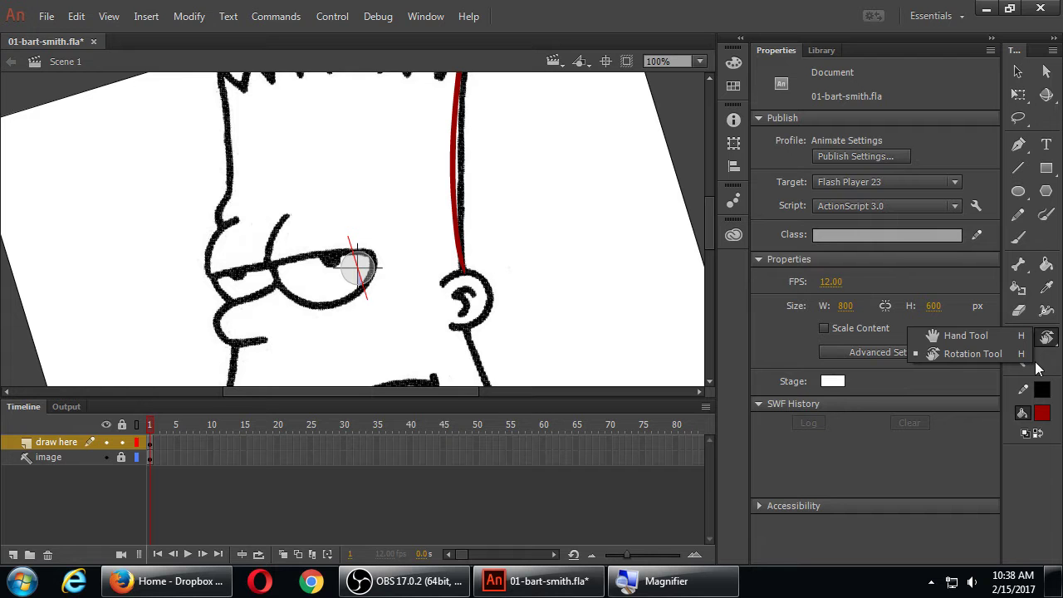
click(606, 66)
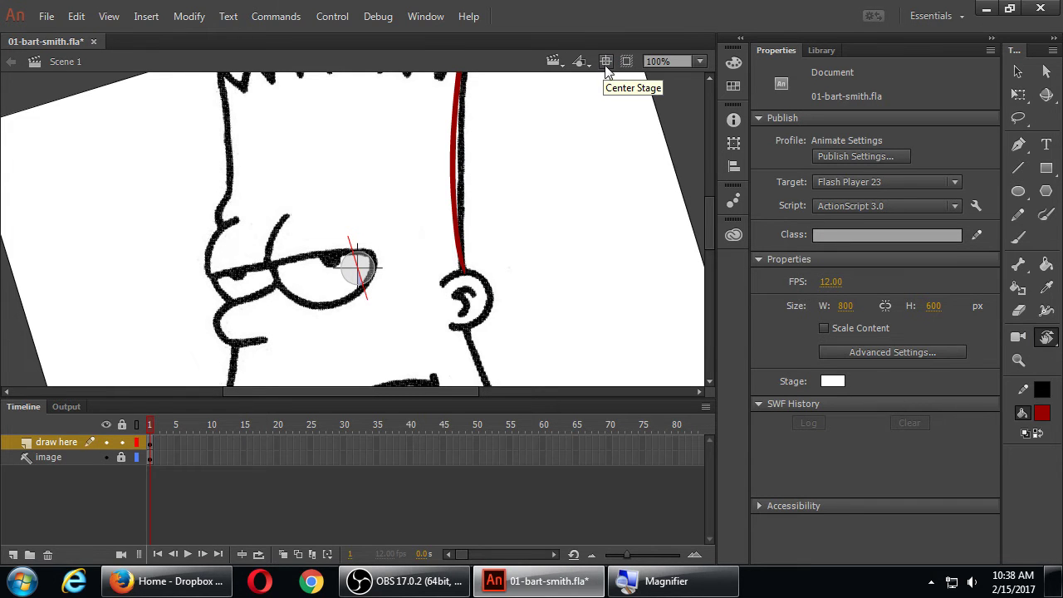
click(607, 67)
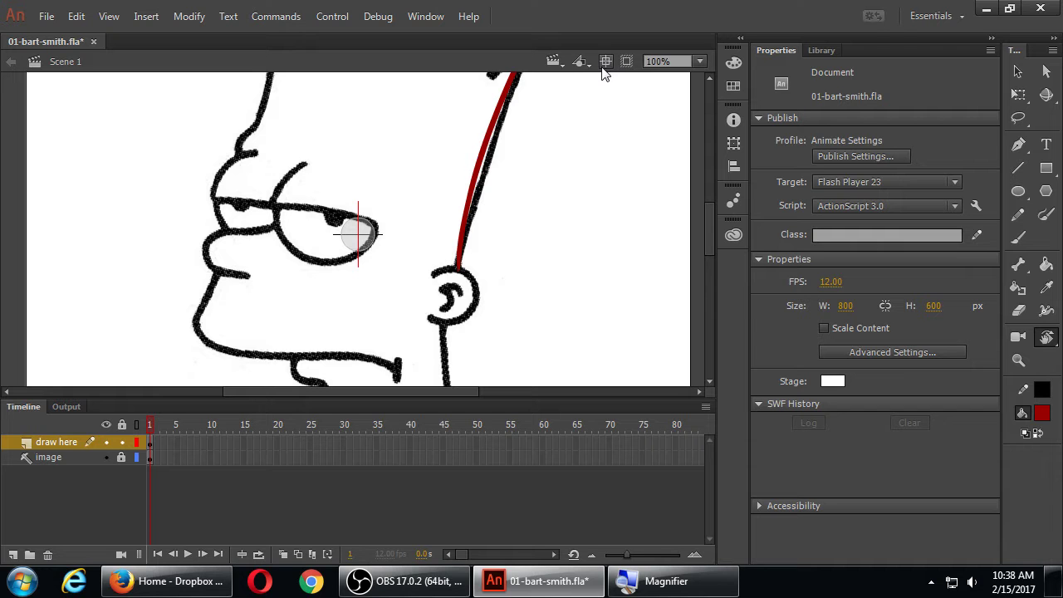
click(607, 64)
key(b)
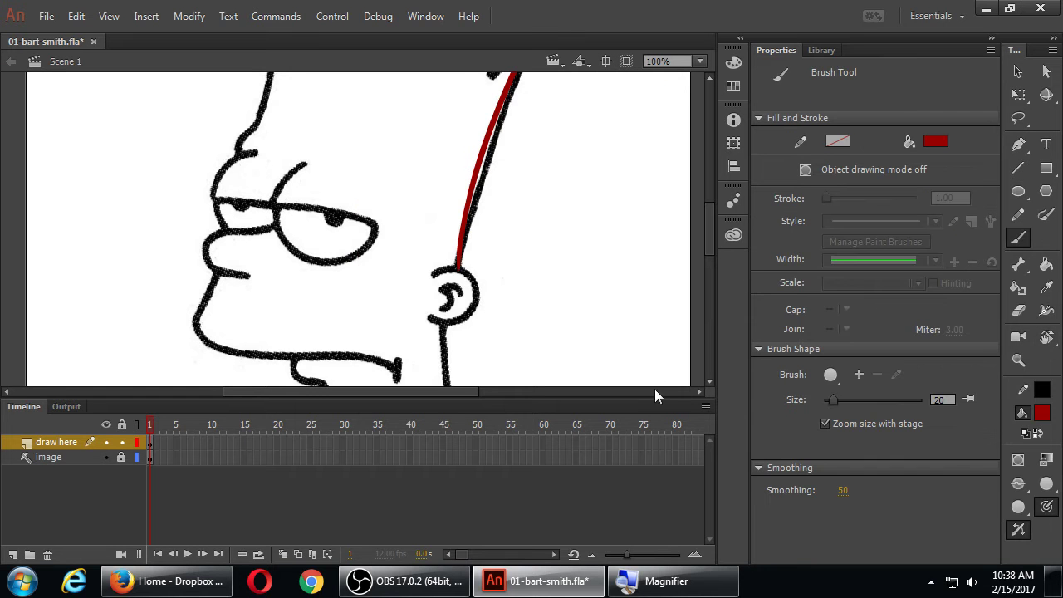
Try tracing the larger eye with overshooting strokes for the brow line, upper lid and lower curve, and undo them.
mouse_move(404, 188)
mouse_down()
mouse_move(418, 246)
mouse_move(417, 214)
mouse_up()
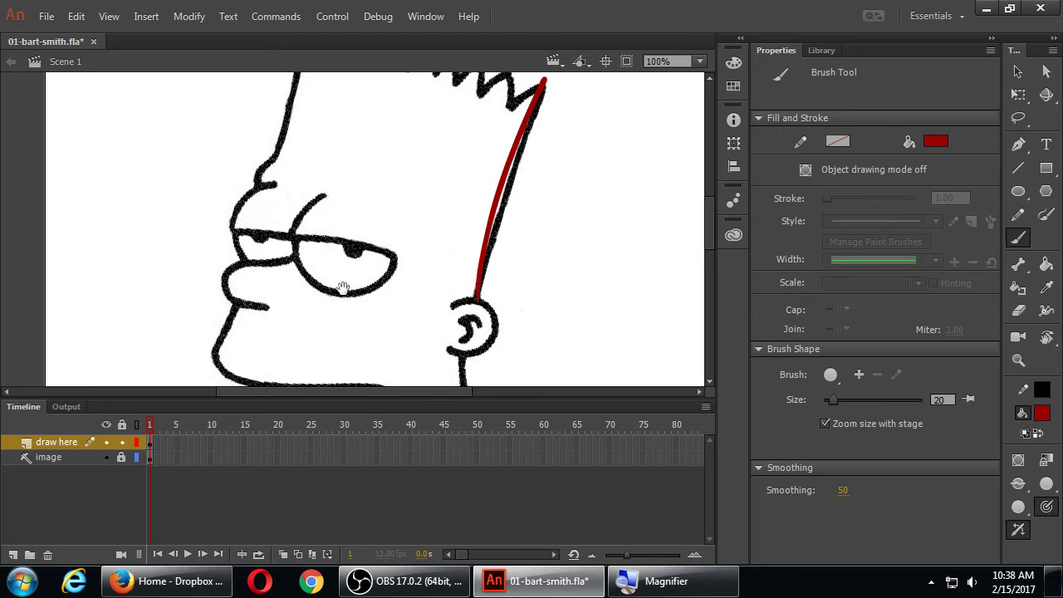
drag(344, 287, 387, 206)
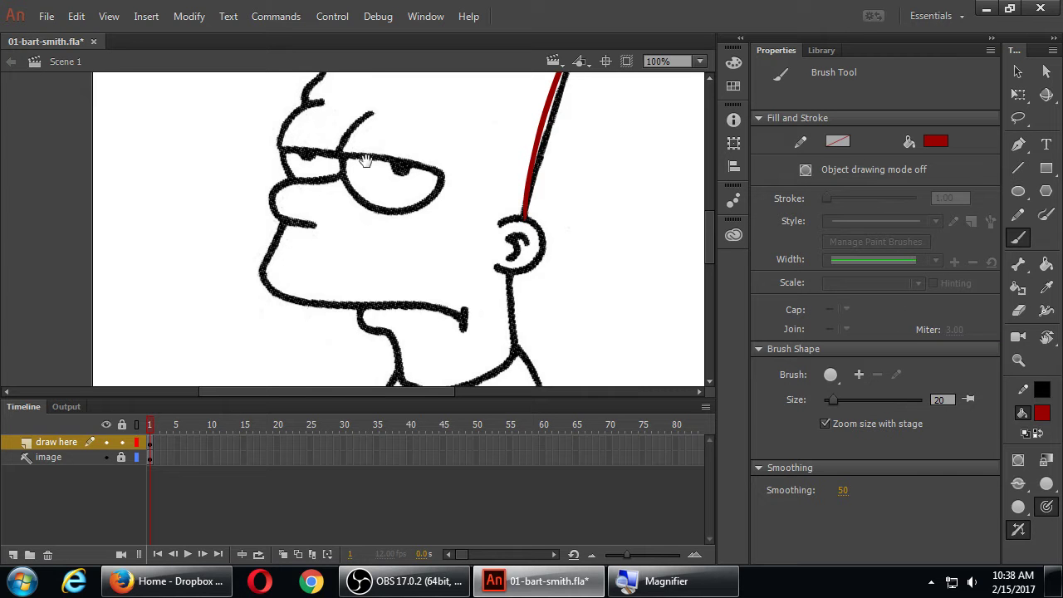
mouse_move(374, 135)
mouse_down()
mouse_move(348, 327)
mouse_move(356, 136)
mouse_move(355, 258)
mouse_up()
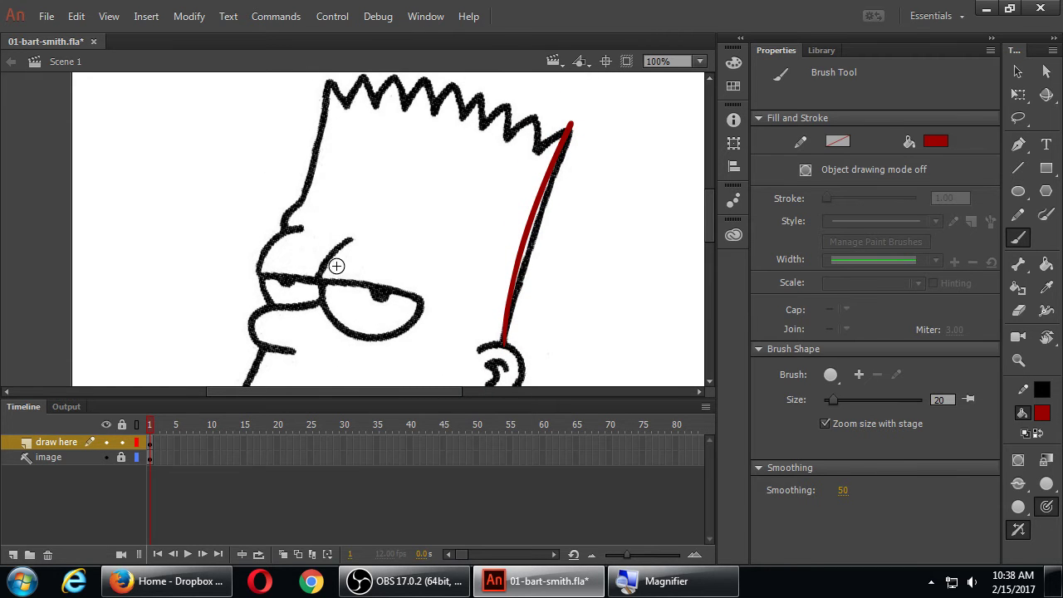
drag(315, 284, 348, 239)
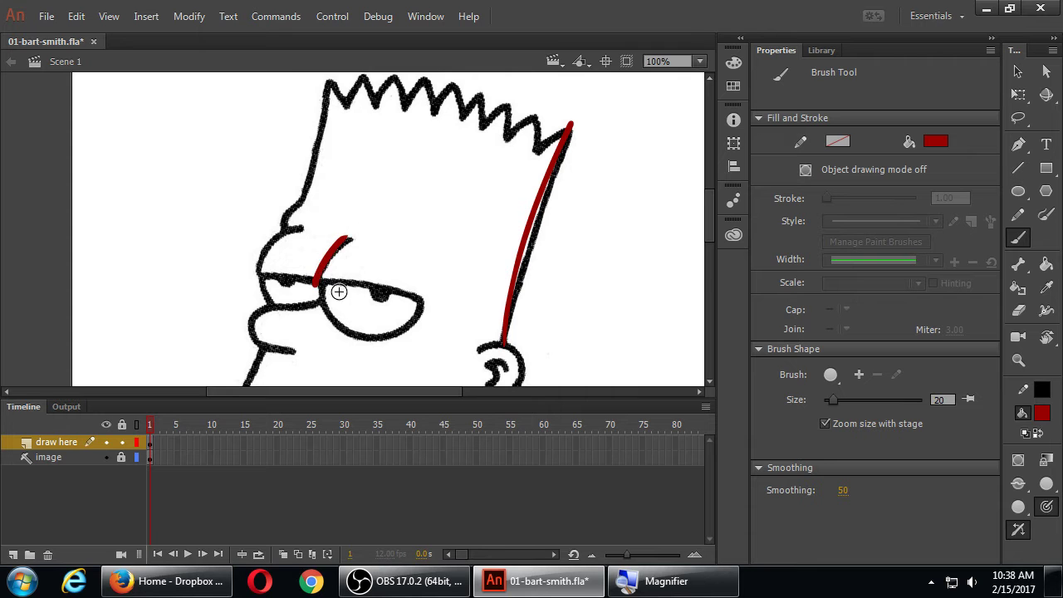
drag(299, 286, 432, 311)
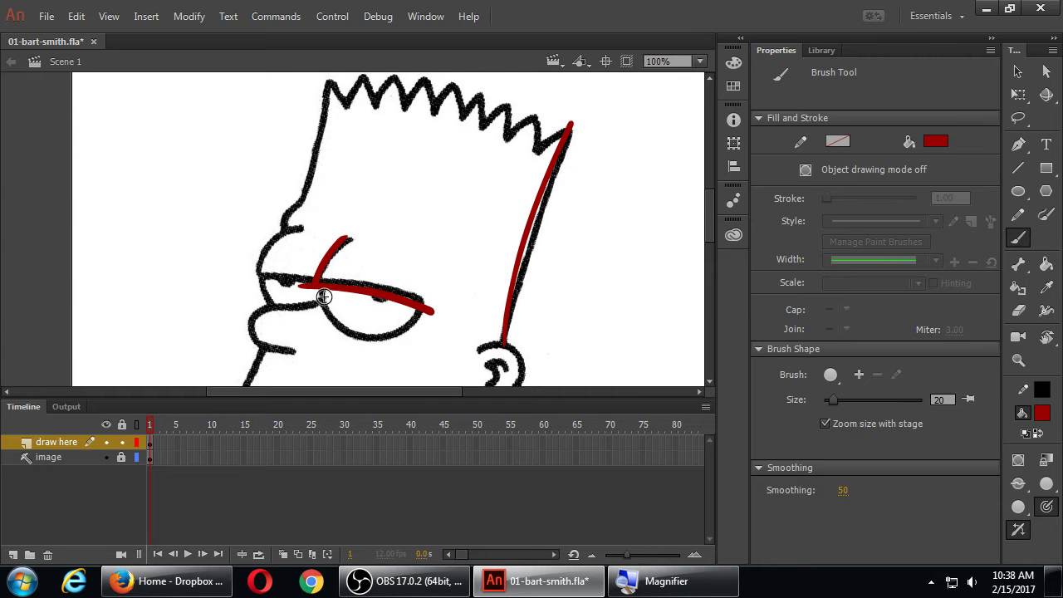
mouse_move(318, 279)
mouse_down()
mouse_move(327, 320)
mouse_move(376, 339)
mouse_move(420, 309)
mouse_up()
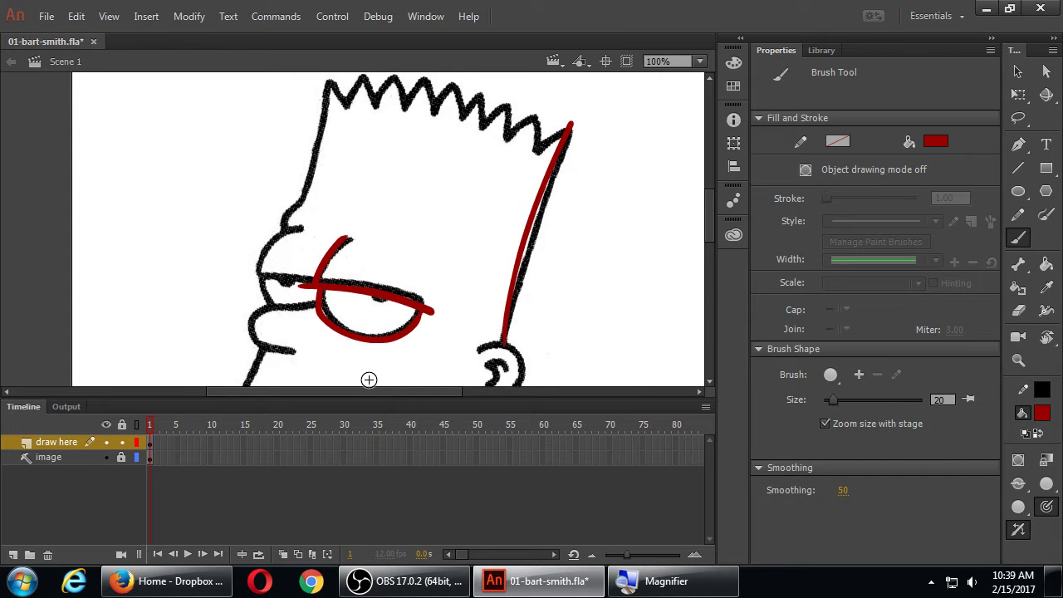
key(ctrl+z)
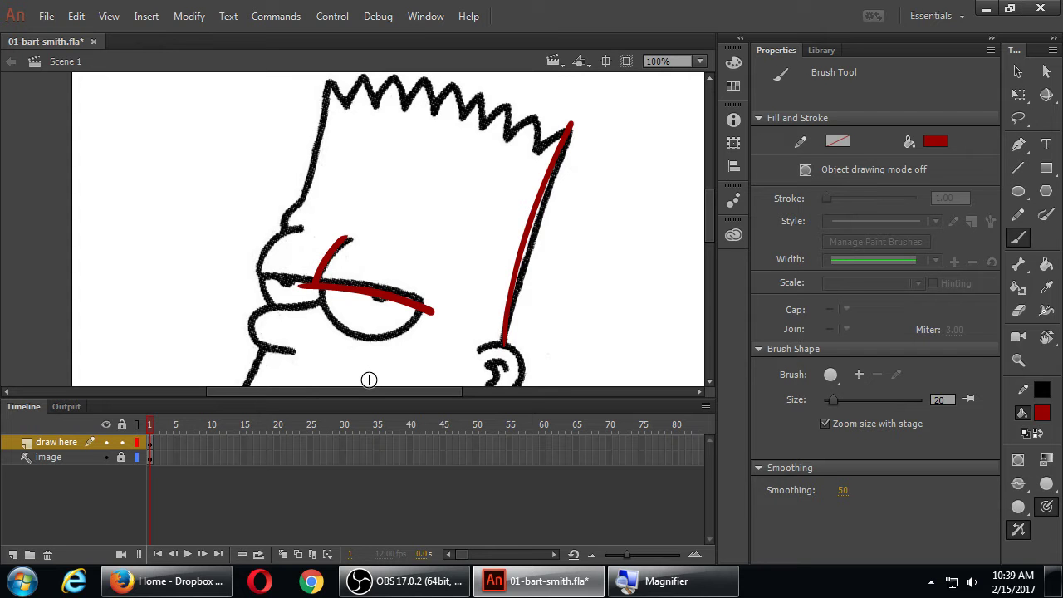
key(ctrl+z)
key(ctrl+z)
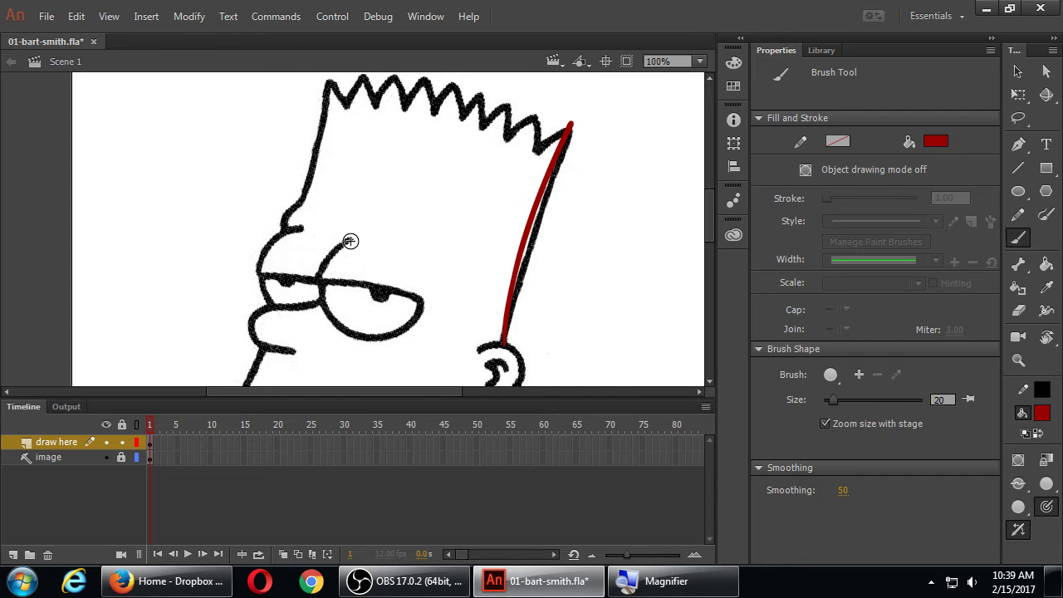
Try tracing the larger eye precisely along its outline from the outer end of the brow line, and undo the strokes.
mouse_move(349, 239)
mouse_down()
mouse_move(318, 279)
mouse_move(393, 286)
mouse_move(418, 309)
mouse_move(378, 335)
mouse_move(354, 331)
mouse_move(327, 315)
mouse_move(318, 280)
mouse_up()
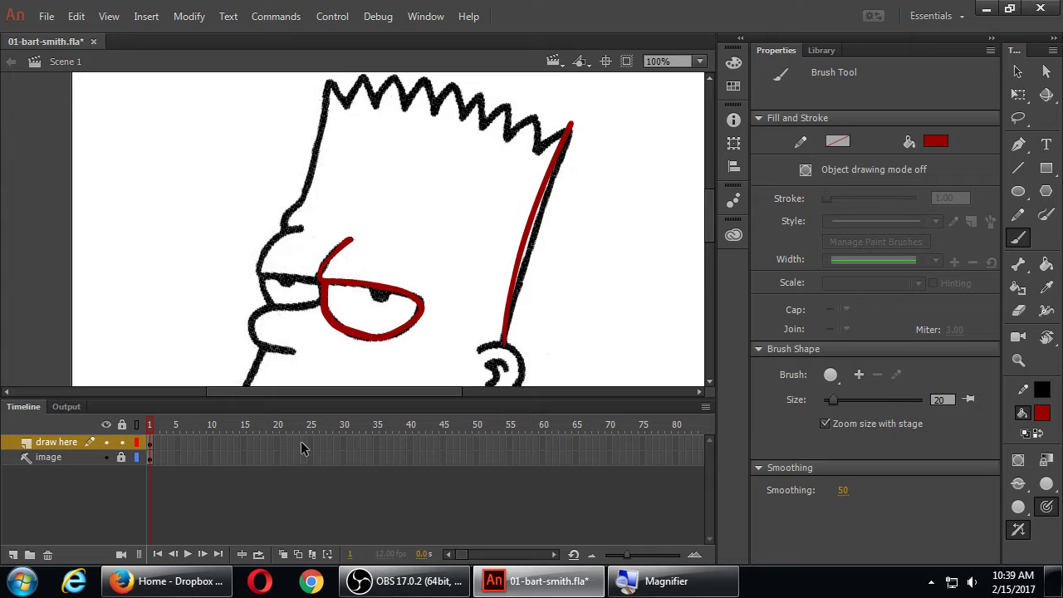
key(ctrl+z)
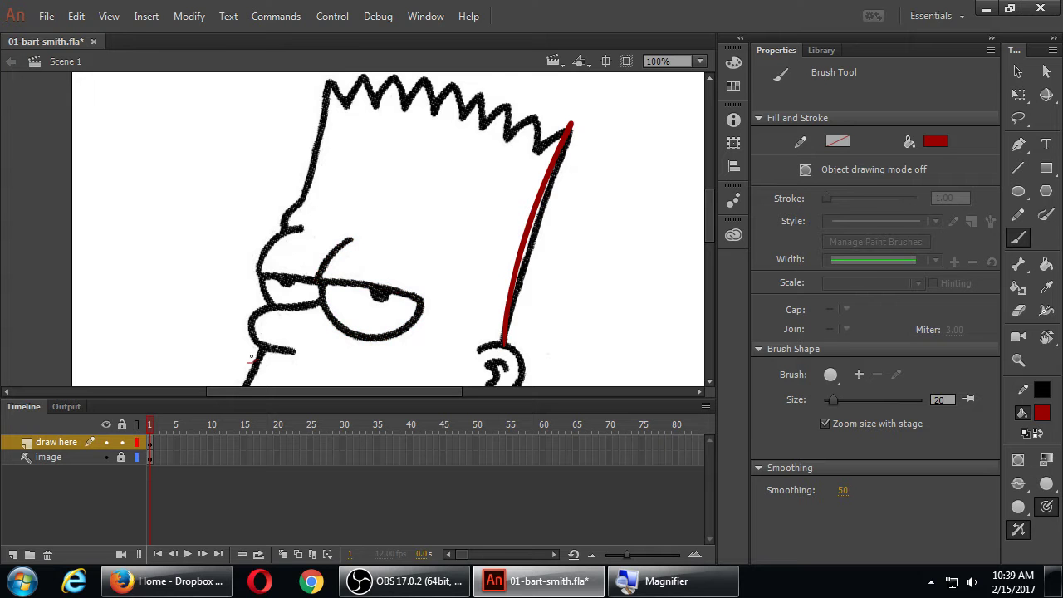
drag(249, 362, 286, 335)
key(ctrl+z)
Trace the larger eye's brow line and upper lid as separate brush strokes, and undo a trial stroke along the lower curve.
drag(318, 284, 355, 238)
mouse_move(304, 283)
mouse_down()
mouse_move(408, 290)
mouse_move(441, 302)
mouse_up()
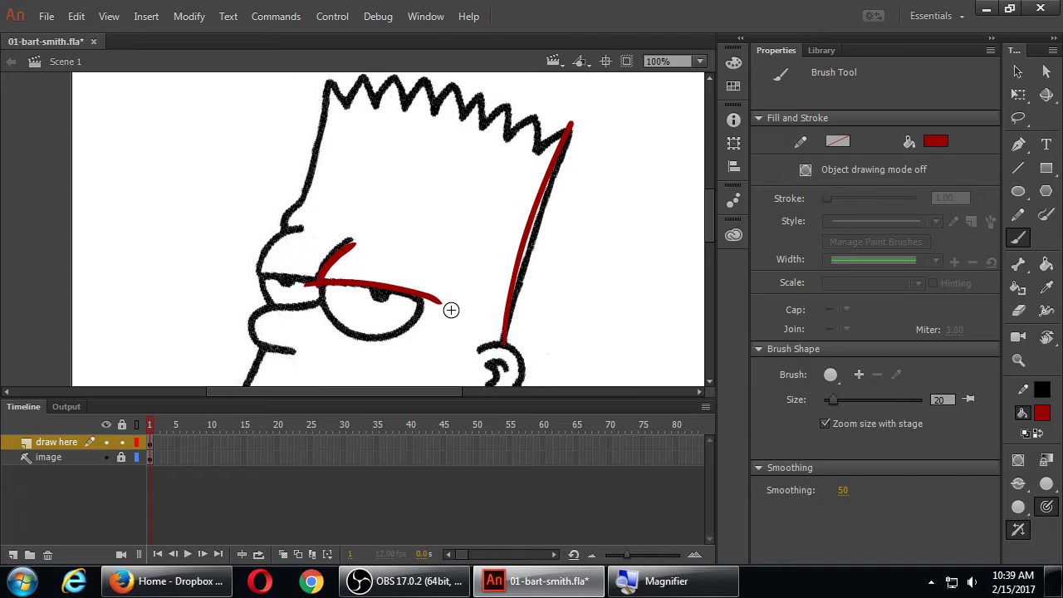
mouse_move(327, 287)
mouse_down()
mouse_move(325, 318)
mouse_move(373, 337)
mouse_move(427, 303)
mouse_up()
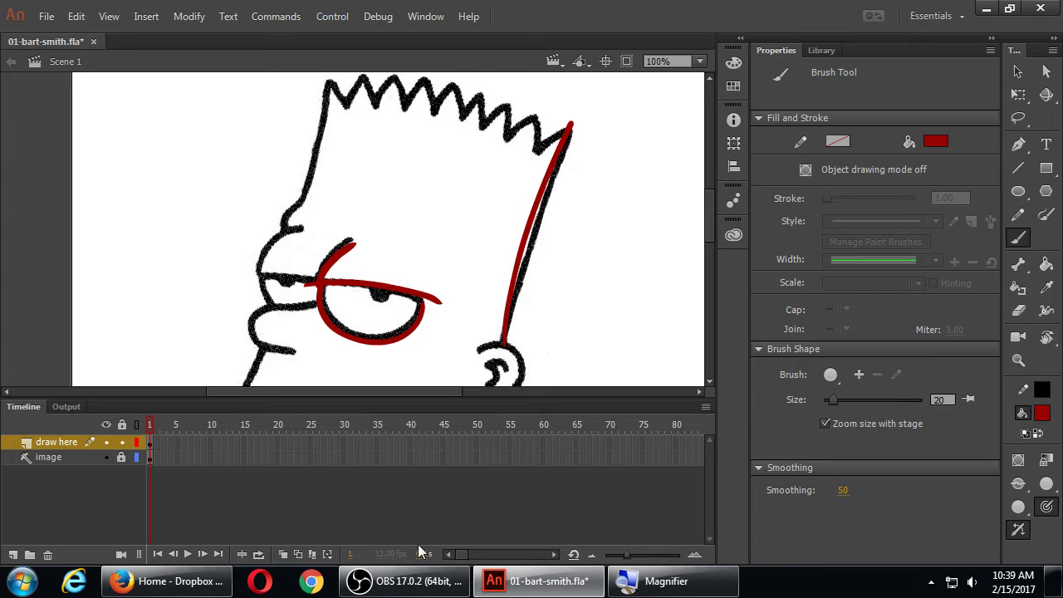
key(ctrl+z)
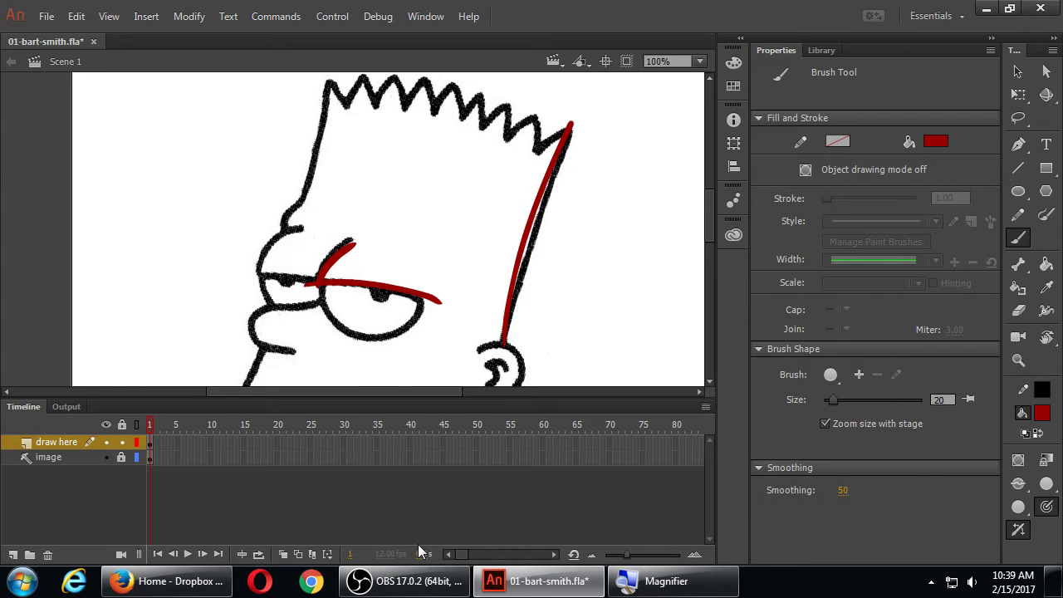
Try brushing the larger eye's lower curve twice at 200% magnification, undoing each stroke.
key(ctrl+equal)
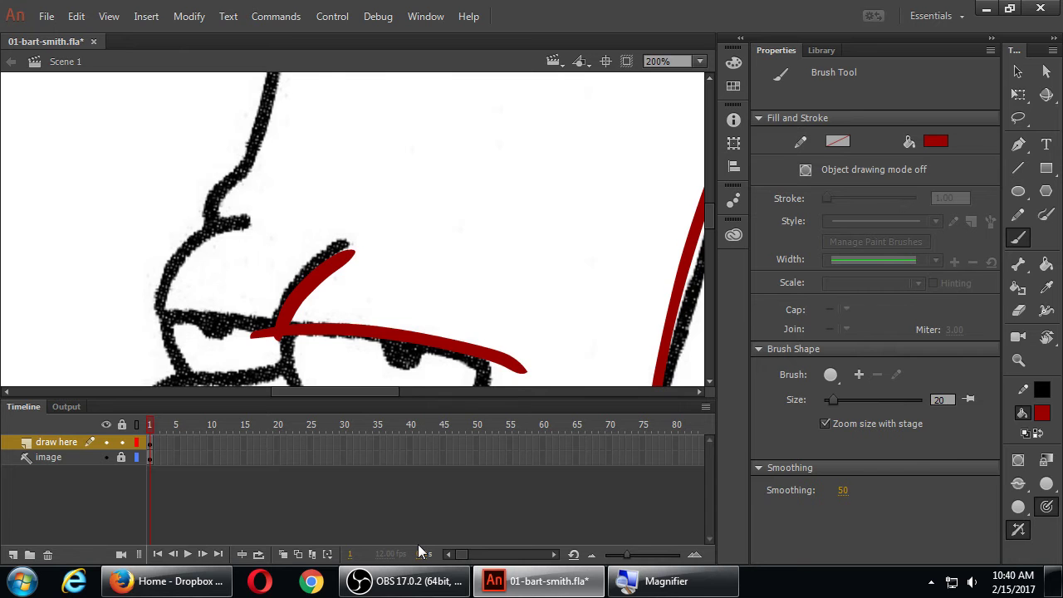
key(ctrl+minus)
key(ctrl+minus)
key(ctrl+equal)
key(ctrl+equal)
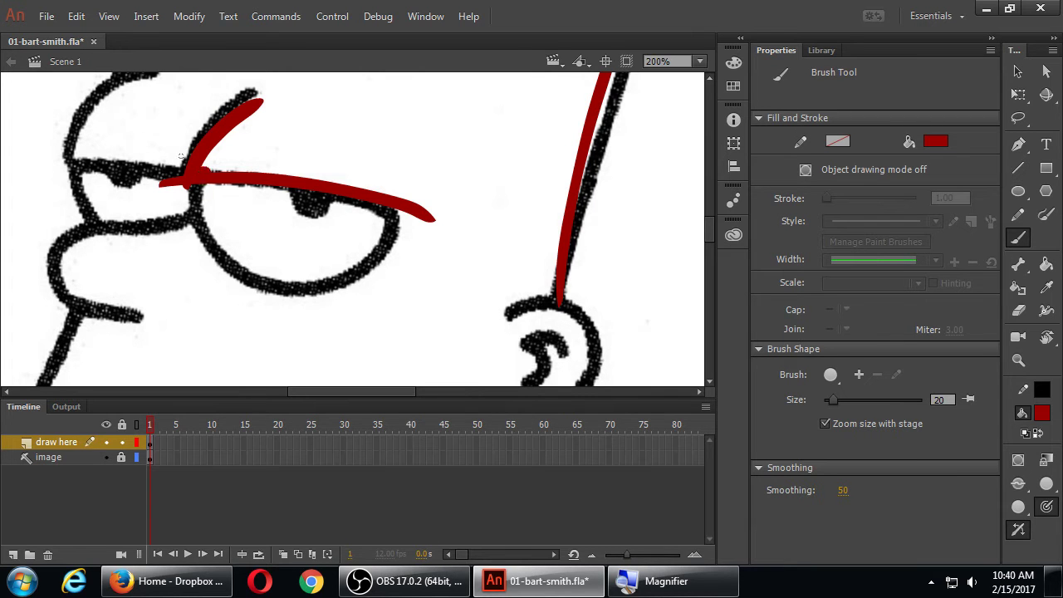
mouse_move(196, 184)
mouse_down()
mouse_move(231, 241)
mouse_move(308, 271)
mouse_move(370, 205)
mouse_up()
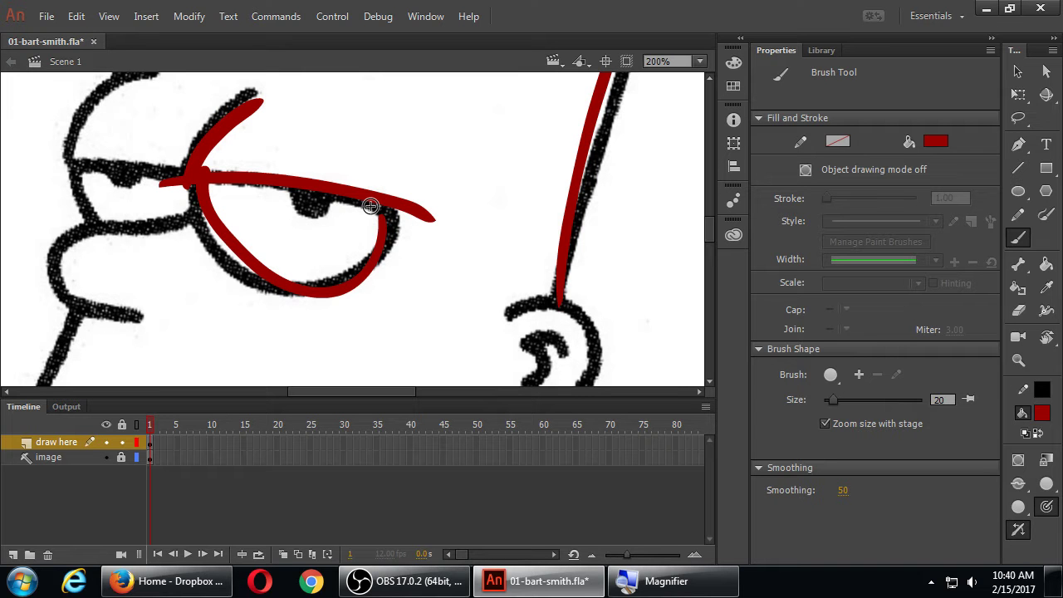
key(ctrl+z)
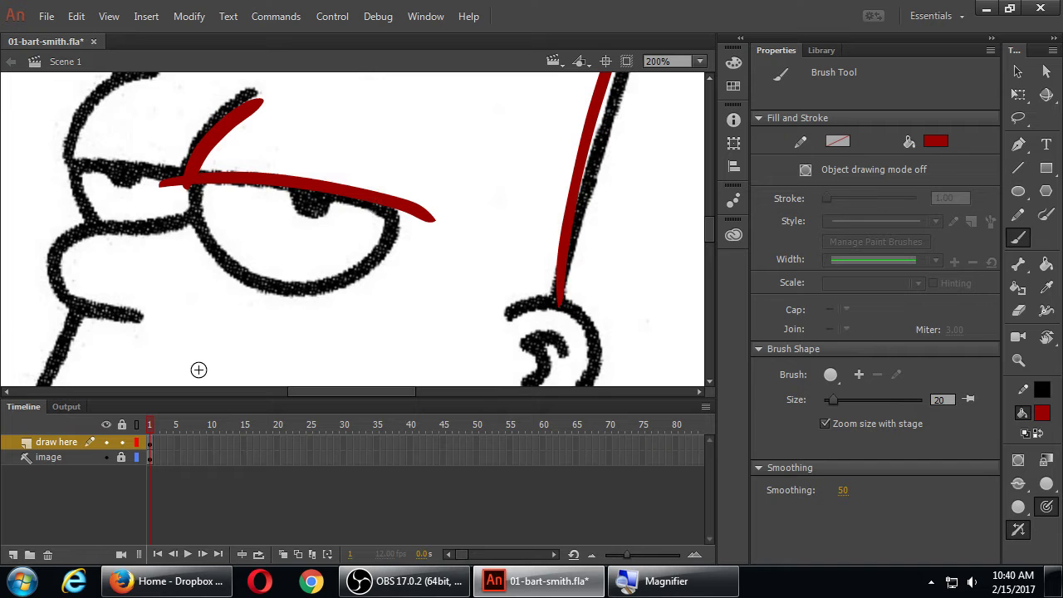
mouse_move(195, 186)
mouse_down()
mouse_move(200, 212)
mouse_move(238, 257)
mouse_move(313, 277)
mouse_move(373, 206)
mouse_up()
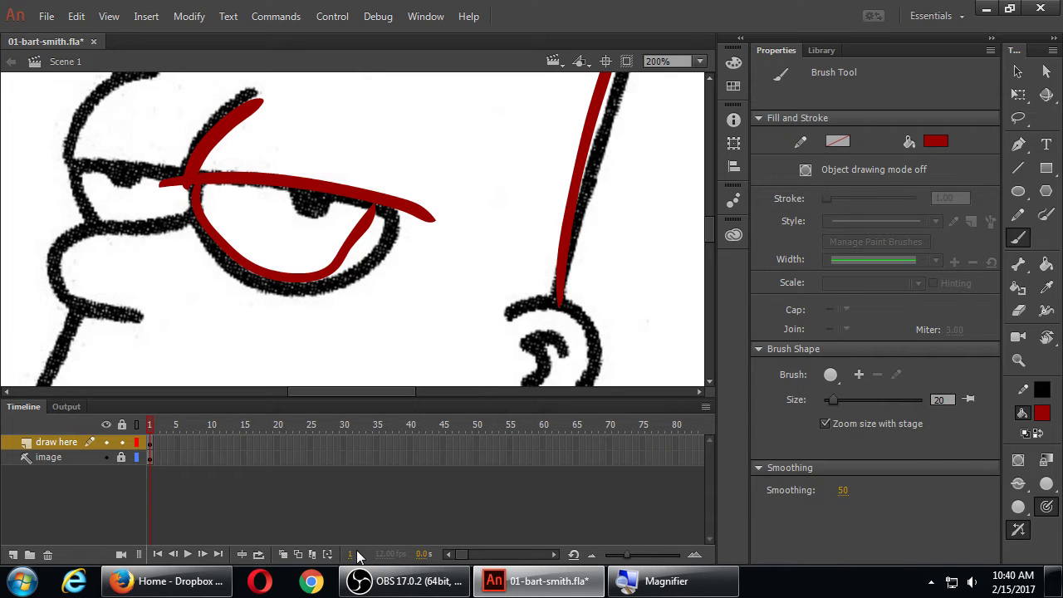
key(ctrl+z)
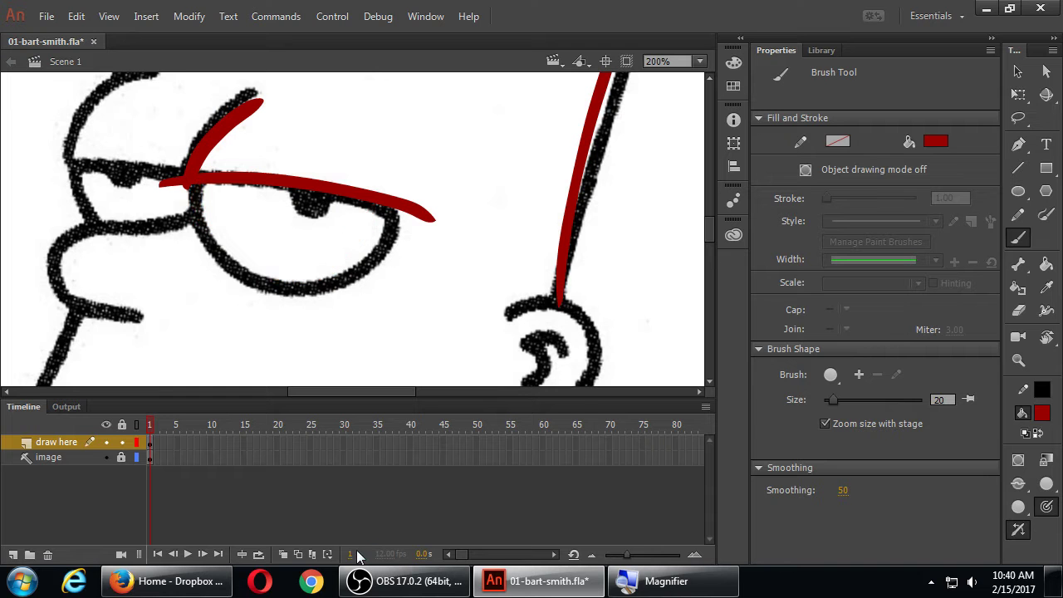
Rotate the stage roughly upside down, brush the larger eye's lower curve in one stroke, and restore the stage's original orientation.
key(shift+h)
drag(581, 152, 249, 294)
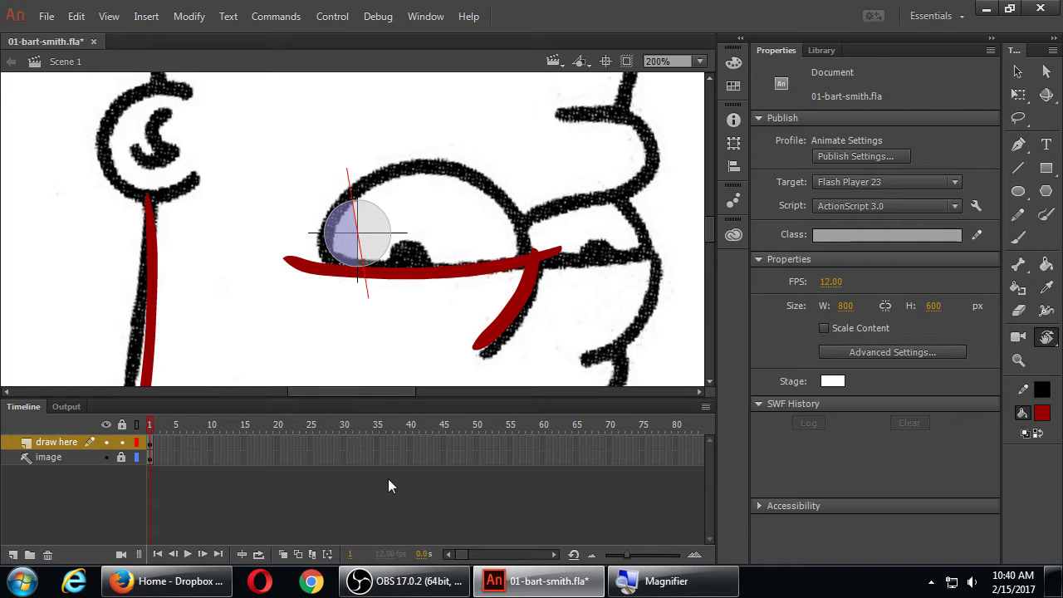
key(b)
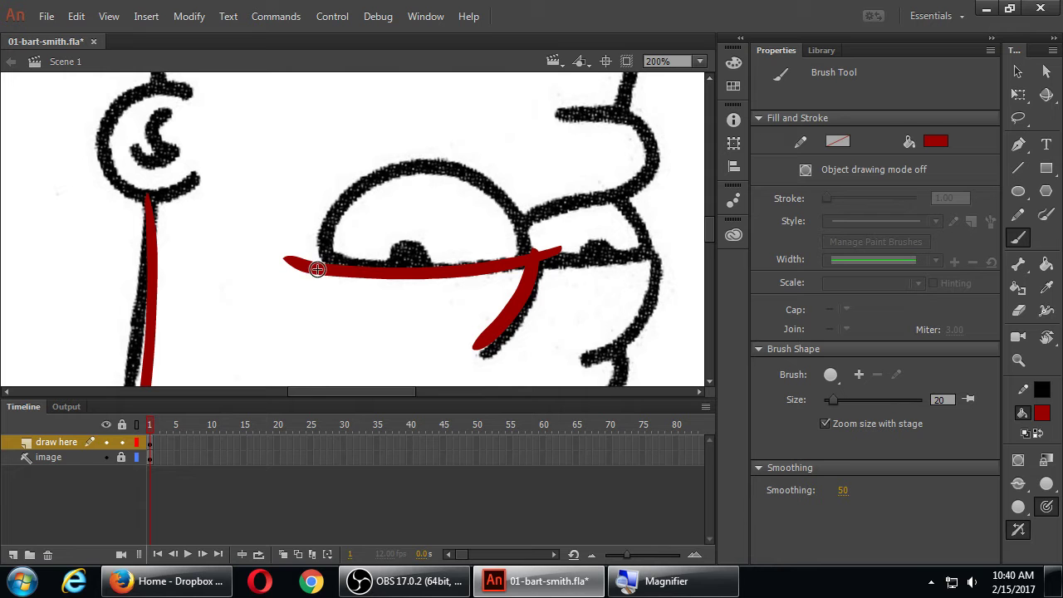
mouse_move(315, 266)
mouse_down()
mouse_move(367, 191)
mouse_move(421, 174)
mouse_move(486, 197)
mouse_move(532, 249)
mouse_up()
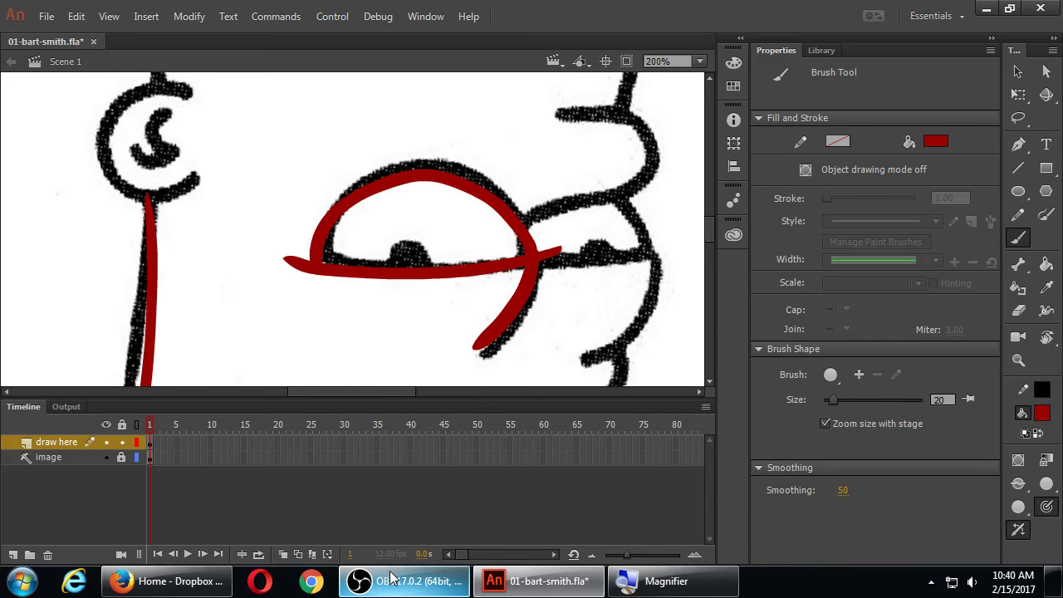
mouse_move(391, 579)
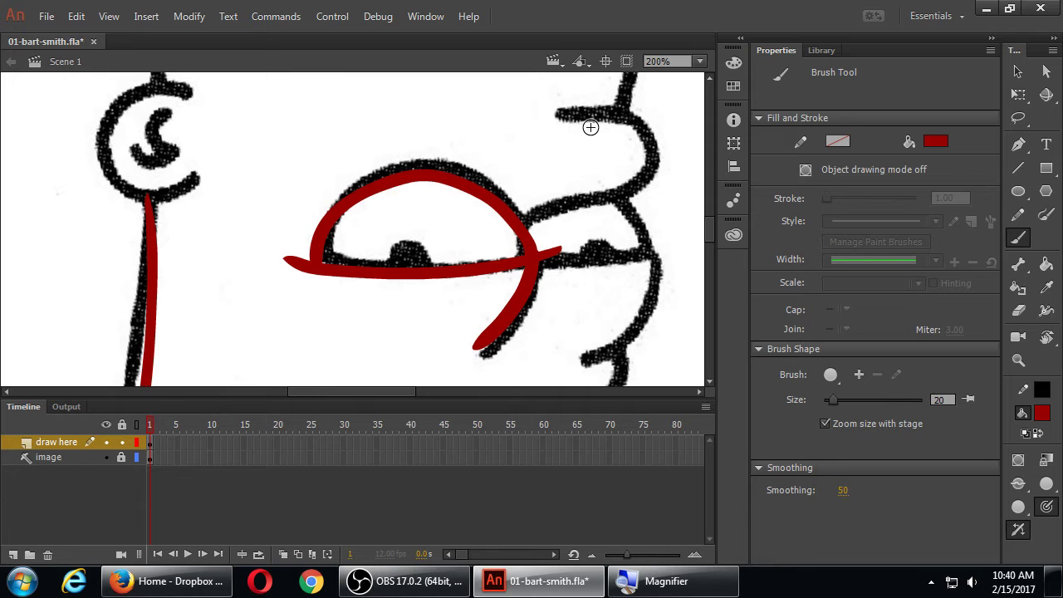
click(605, 60)
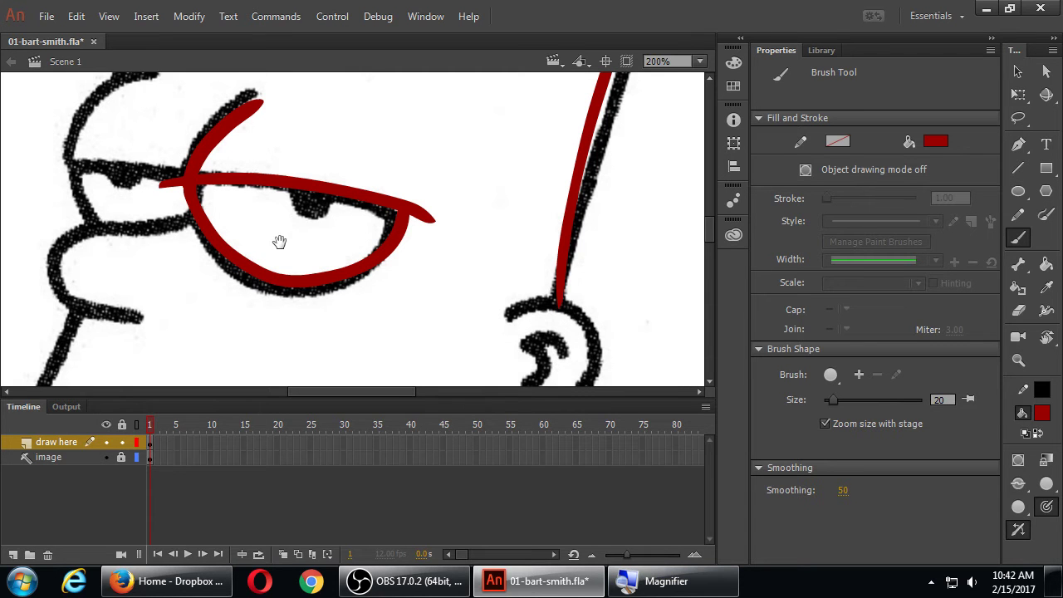
Delete the overshooting ends of the larger eye's brow line on both sides with the Selection tool.
mouse_move(279, 242)
mouse_down()
mouse_move(313, 244)
mouse_move(344, 278)
mouse_up()
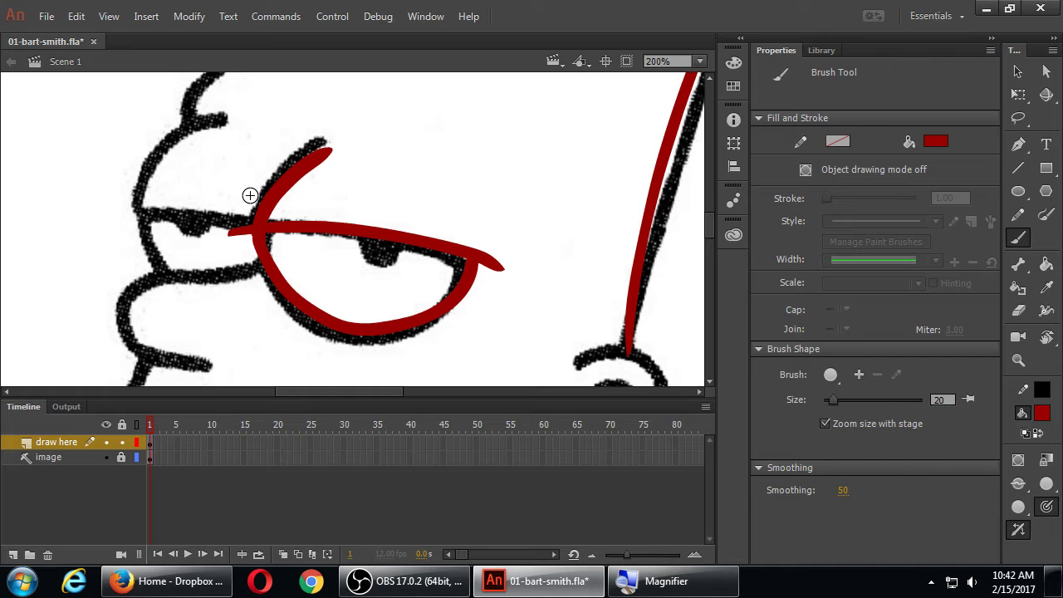
key(v)
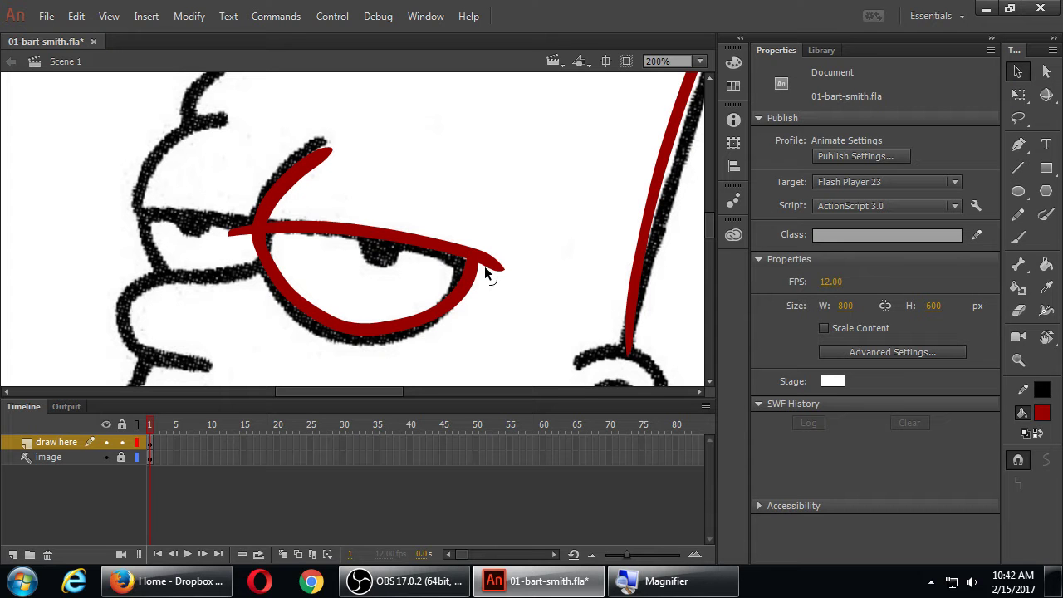
drag(486, 268, 488, 239)
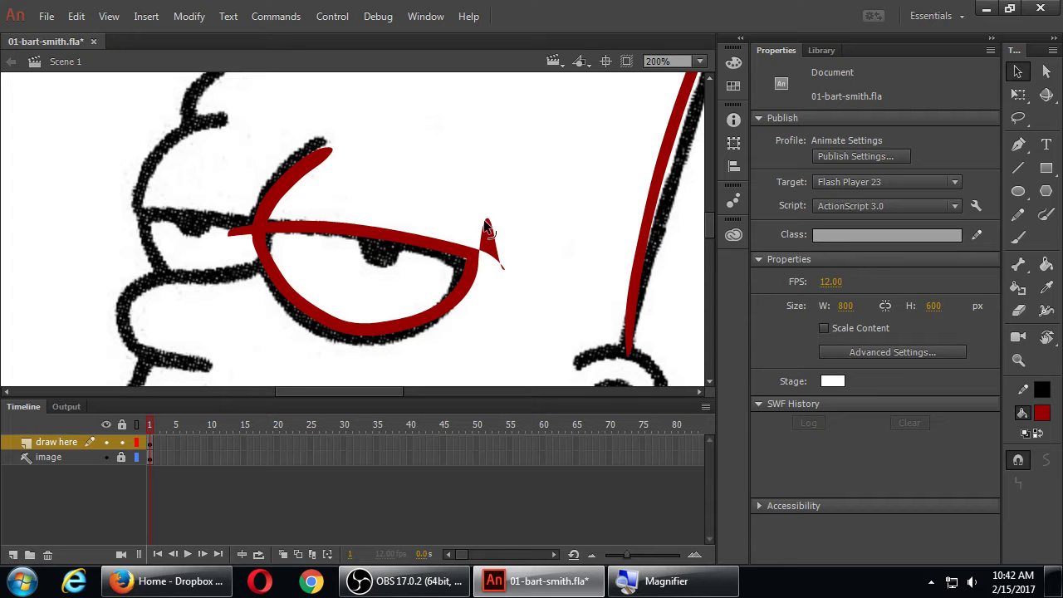
click(487, 236)
key(Delete)
mouse_move(241, 235)
mouse_down()
mouse_move(247, 196)
mouse_move(235, 247)
mouse_up()
key(ctrl+z)
key(Delete)
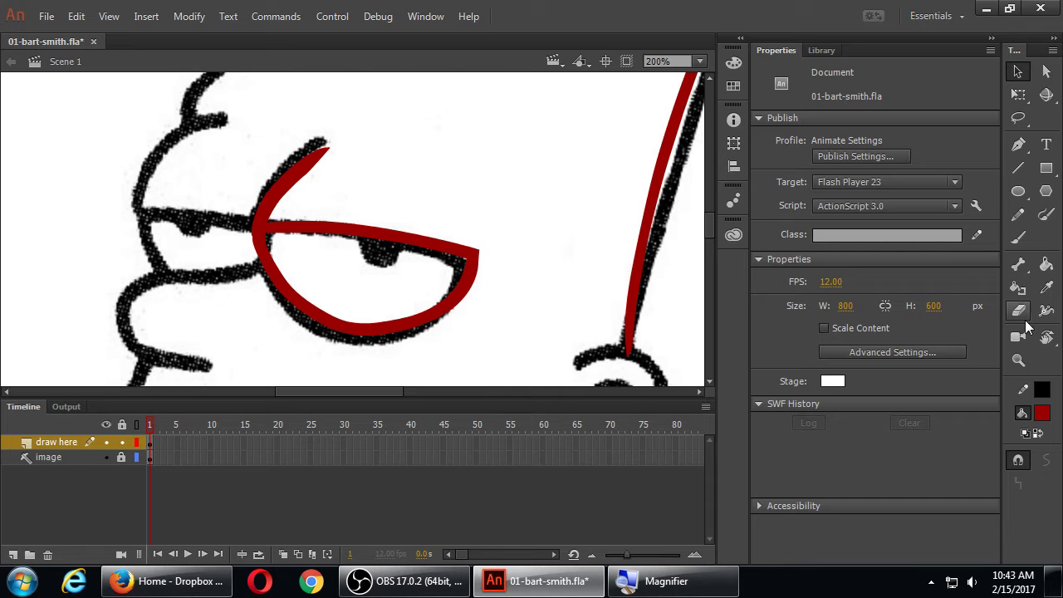
Switch from the Rotation tool to the Hand tool.
click(1046, 339)
click(963, 335)
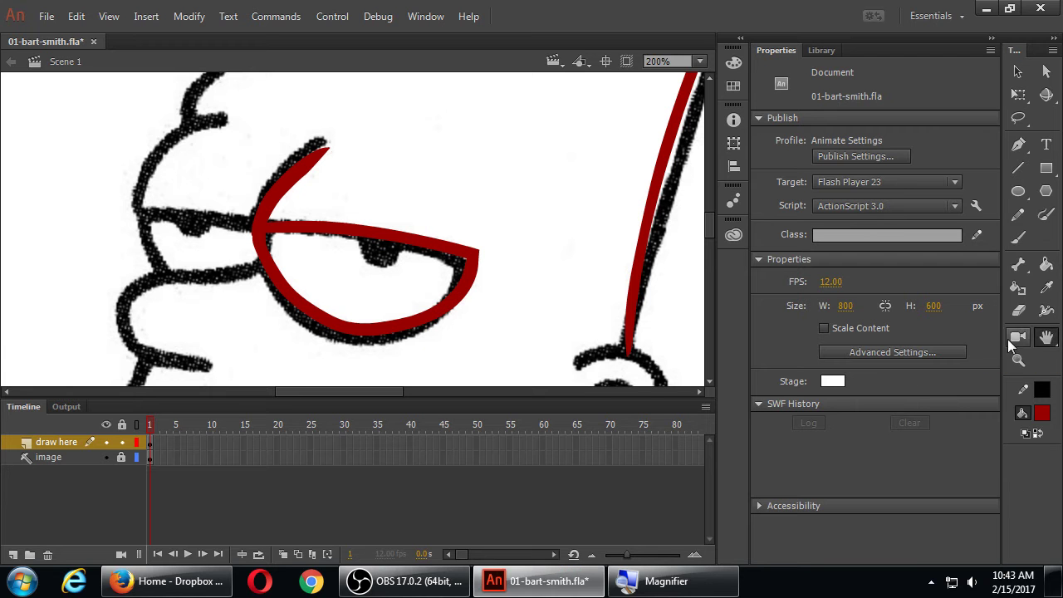
click(1047, 339)
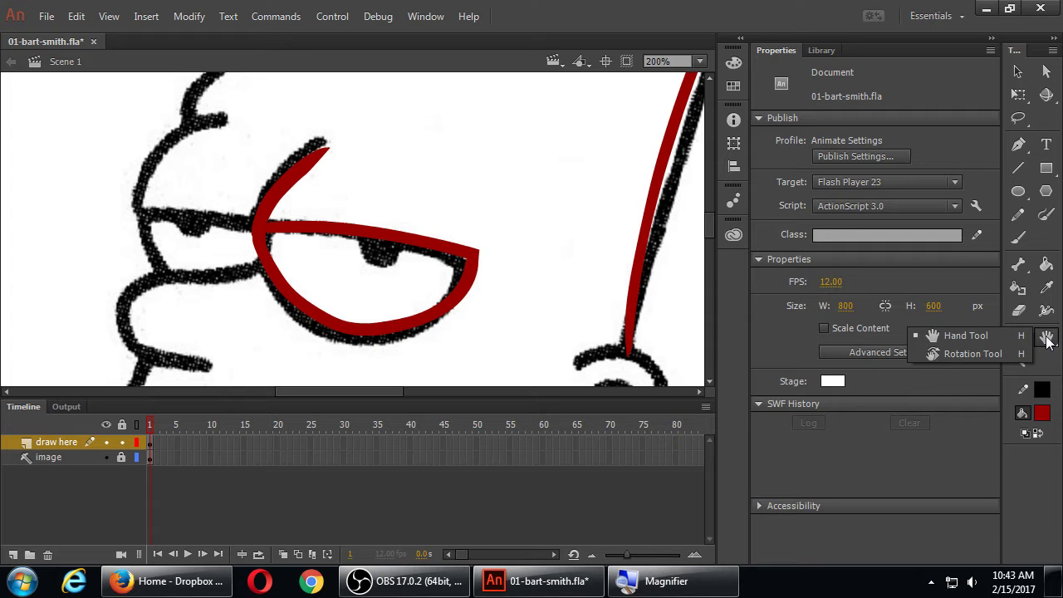
click(963, 336)
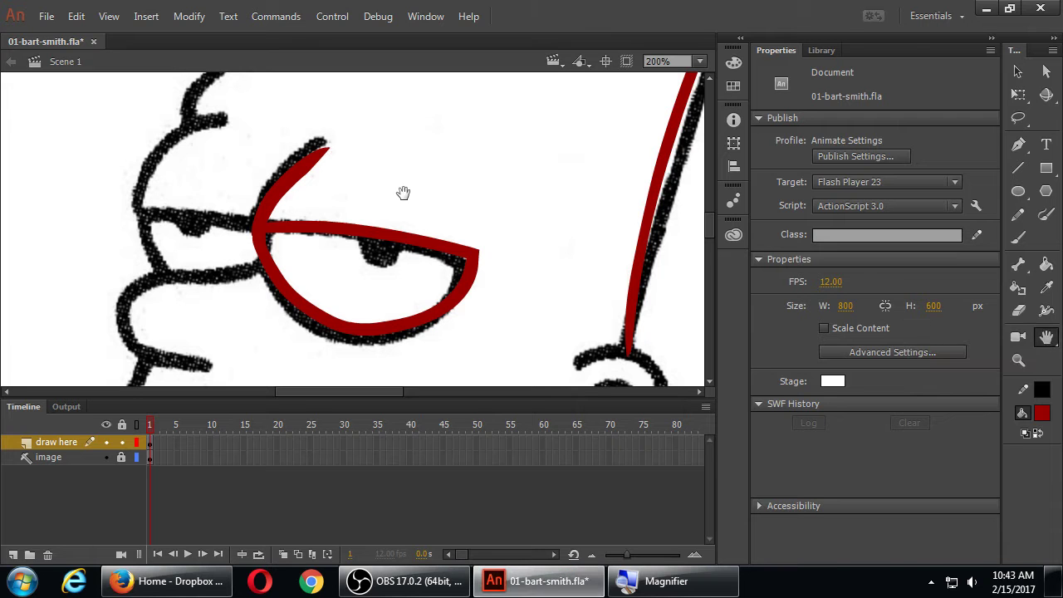
Smooth the larger eye's red shape twice, undo the second smoothing, and deselect the shape.
key(v)
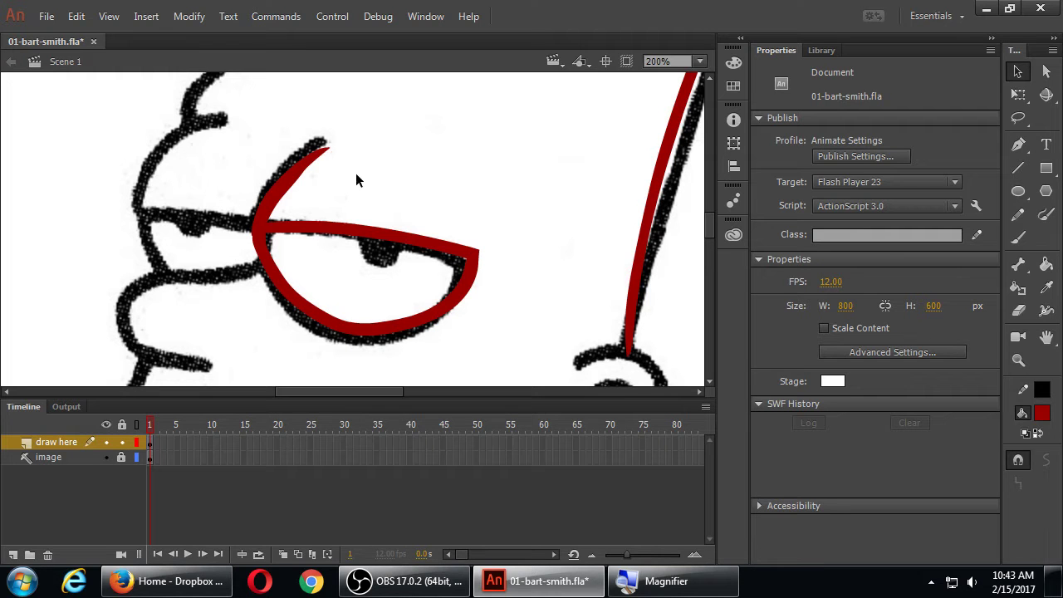
click(402, 237)
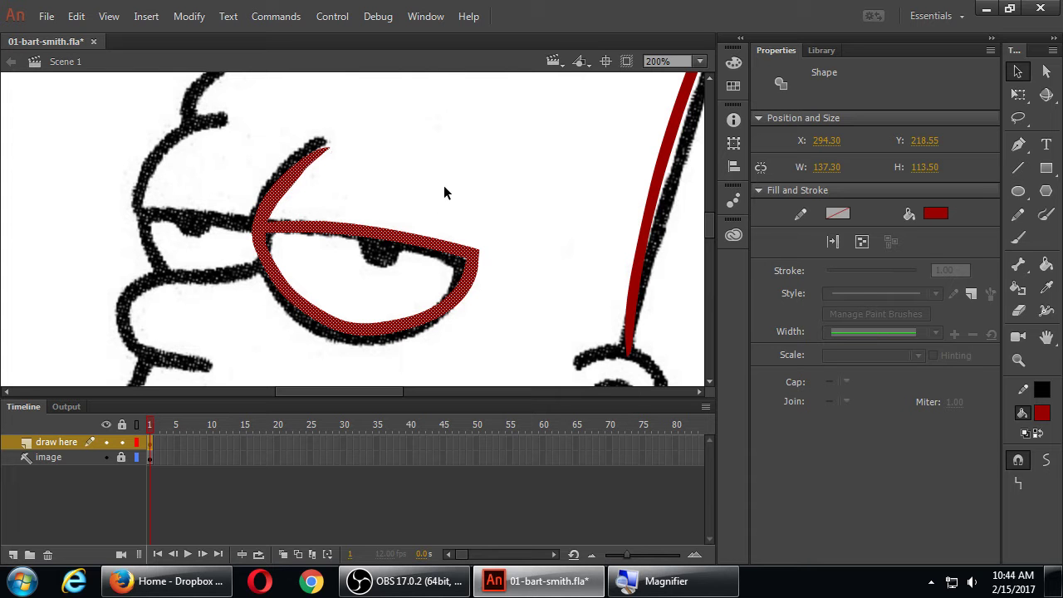
click(1047, 460)
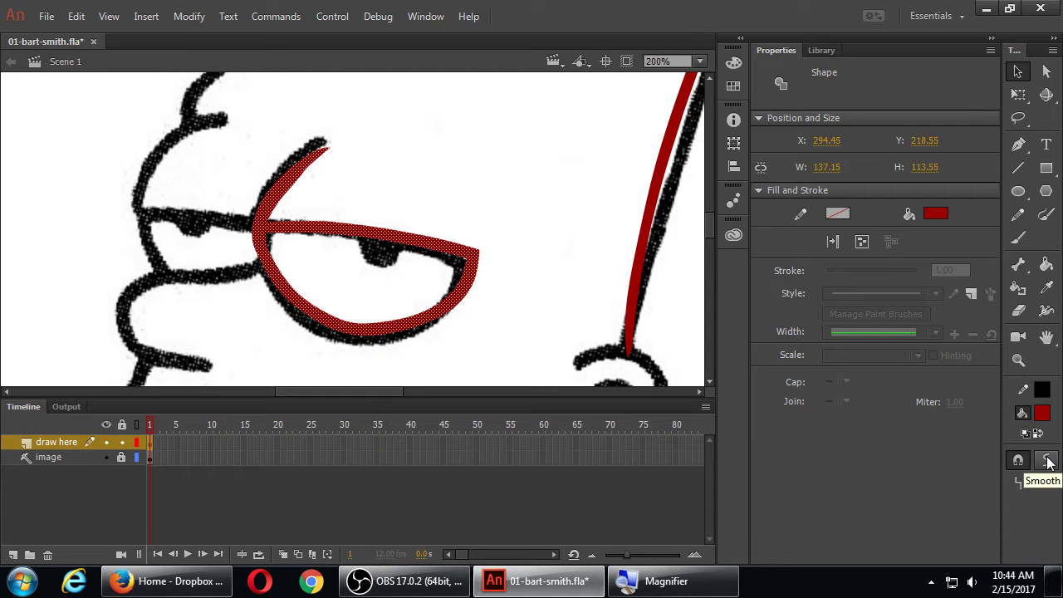
click(1047, 461)
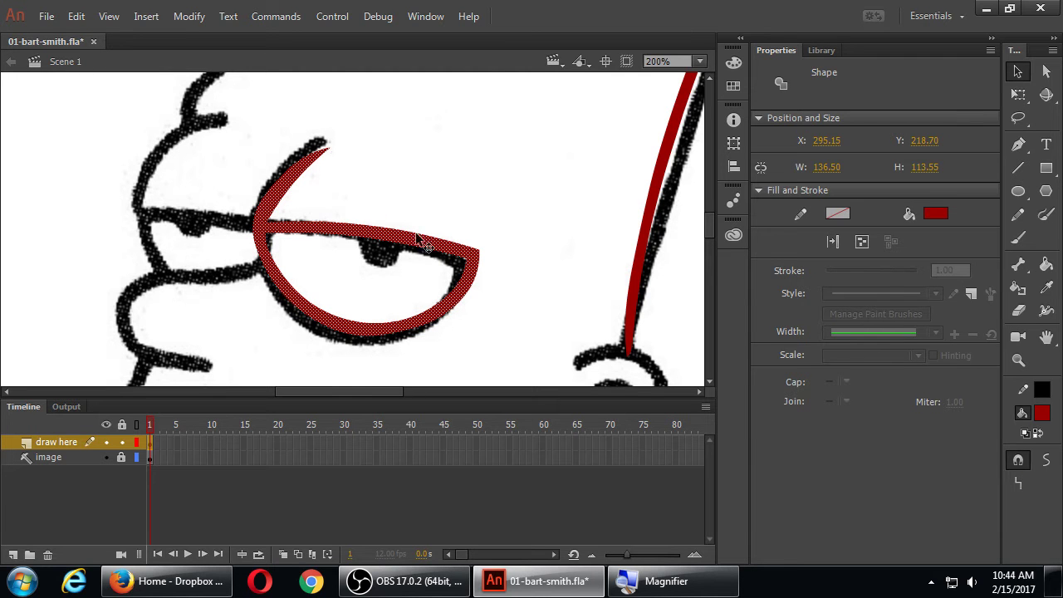
key(ctrl+z)
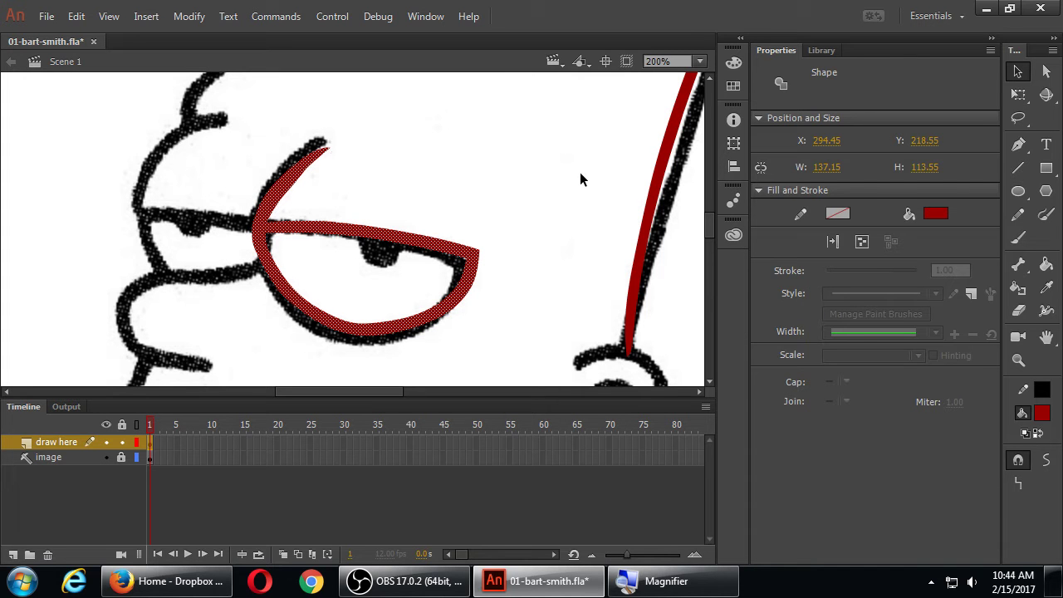
click(509, 134)
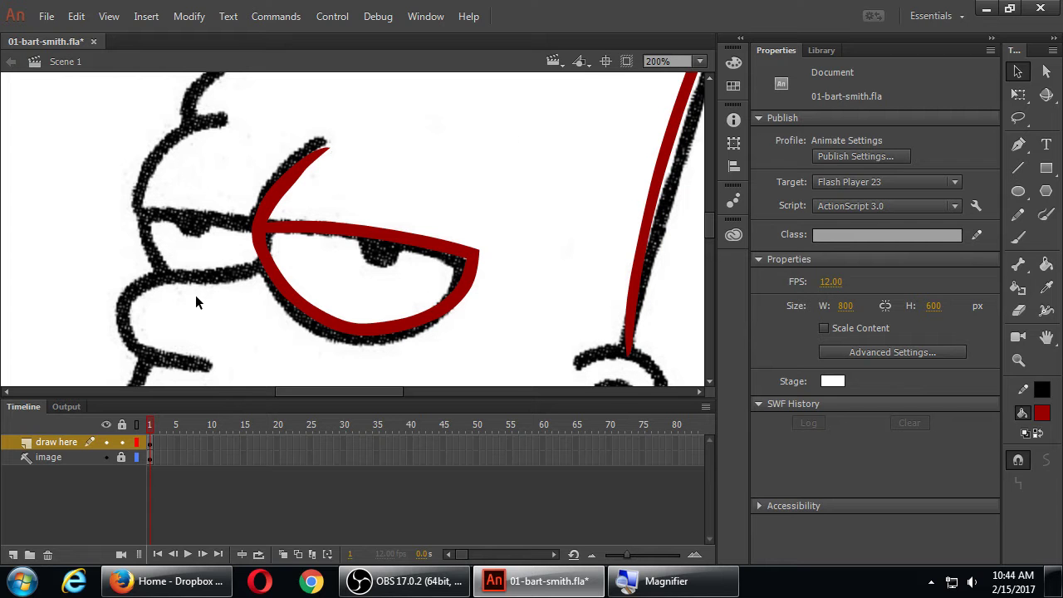
Brush the nose outline in one stroke from the larger eye's inner edge around the tip to its lower end.
key(b)
mouse_move(261, 263)
mouse_down()
mouse_move(126, 291)
mouse_move(127, 343)
mouse_move(207, 365)
mouse_up()
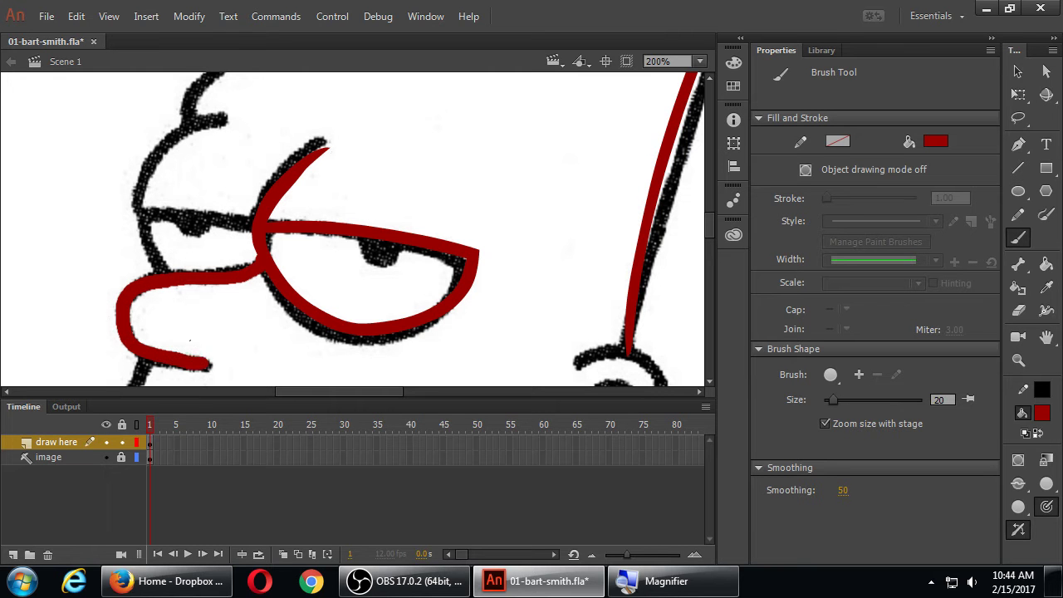
Try tracing the smaller eye's upper curve, lid line and outer edge with several brush strokes, and undo them.
mouse_move(224, 118)
mouse_down()
mouse_move(196, 133)
mouse_move(152, 207)
mouse_up()
key(ctrl+z)
mouse_move(225, 117)
mouse_down()
mouse_move(176, 132)
mouse_move(137, 206)
mouse_up()
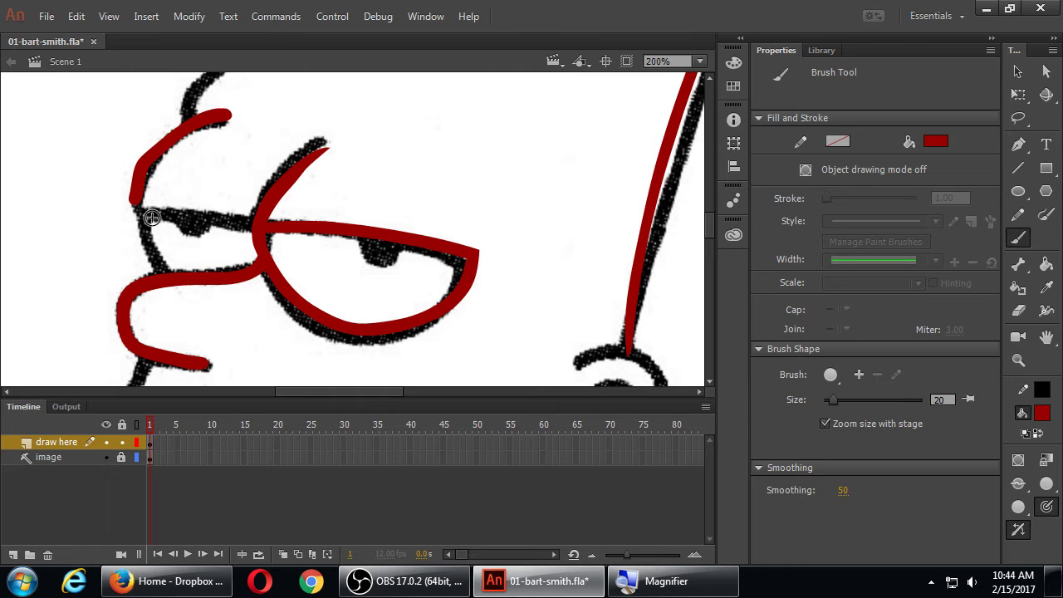
key(ctrl+z)
key(ctrl+z)
mouse_move(225, 118)
mouse_down()
mouse_move(184, 129)
mouse_move(143, 170)
mouse_move(142, 217)
mouse_move(127, 213)
mouse_move(255, 218)
mouse_up()
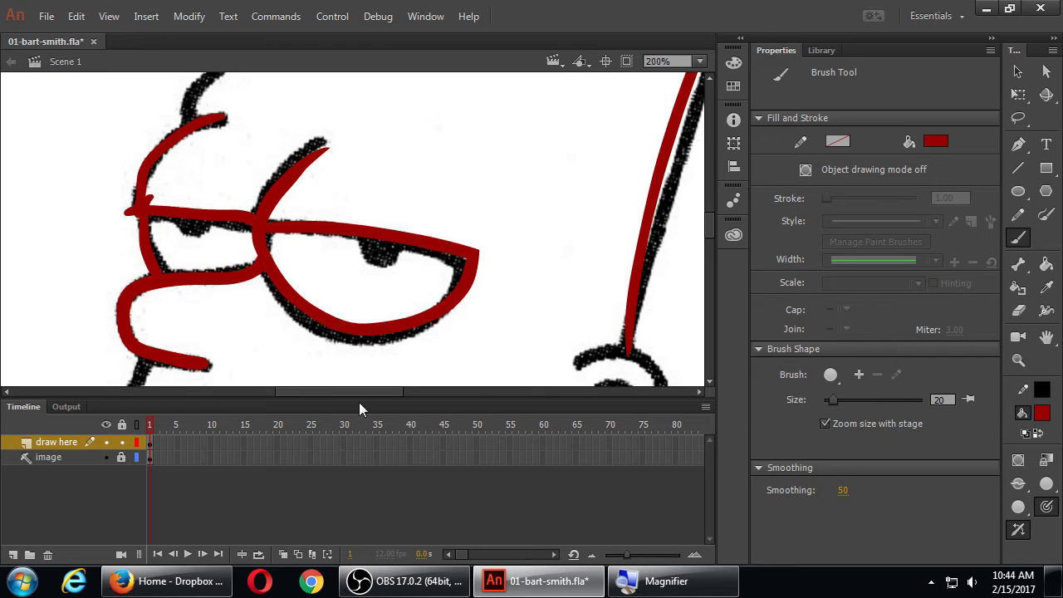
mouse_move(526, 592)
key(ctrl+z)
key(ctrl+z)
key(ctrl+z)
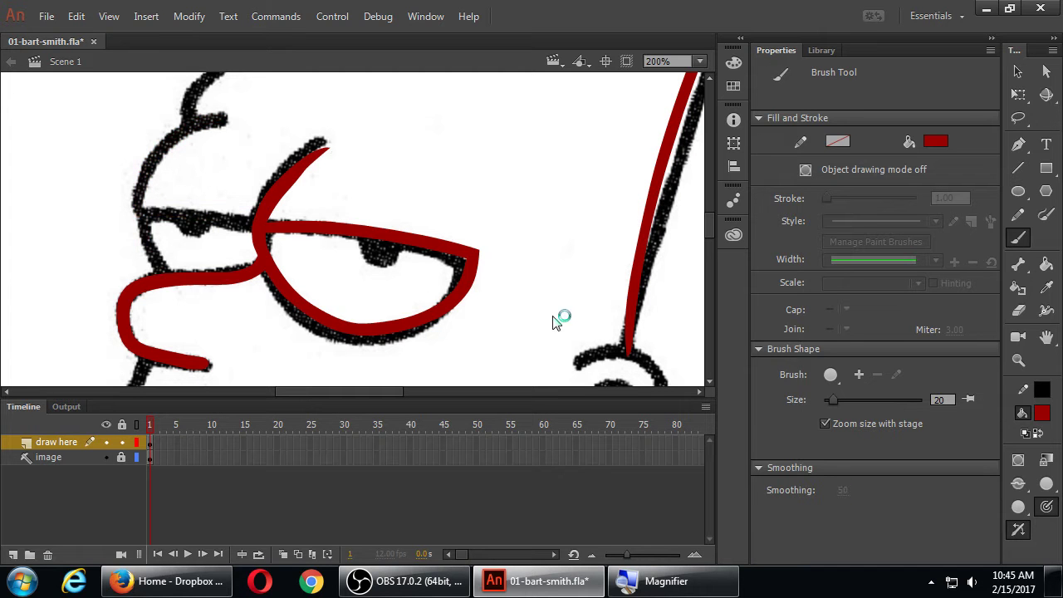
Trace the smaller eye's upper curve, overshooting lid line and outer edge, plus the small brow curve above it.
drag(136, 218, 230, 121)
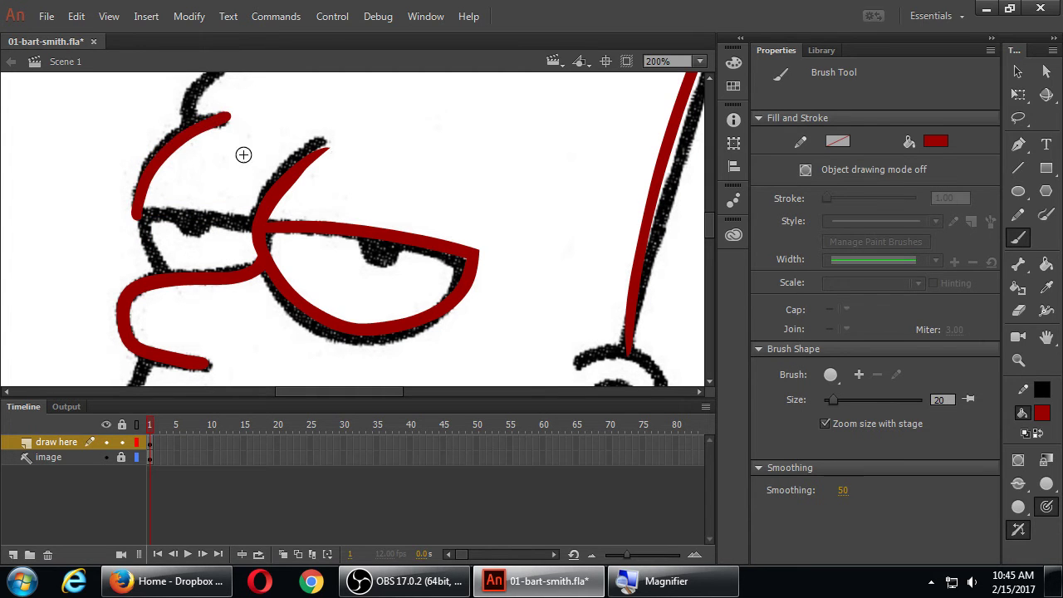
mouse_move(113, 220)
mouse_down()
mouse_move(139, 218)
mouse_move(262, 231)
mouse_up()
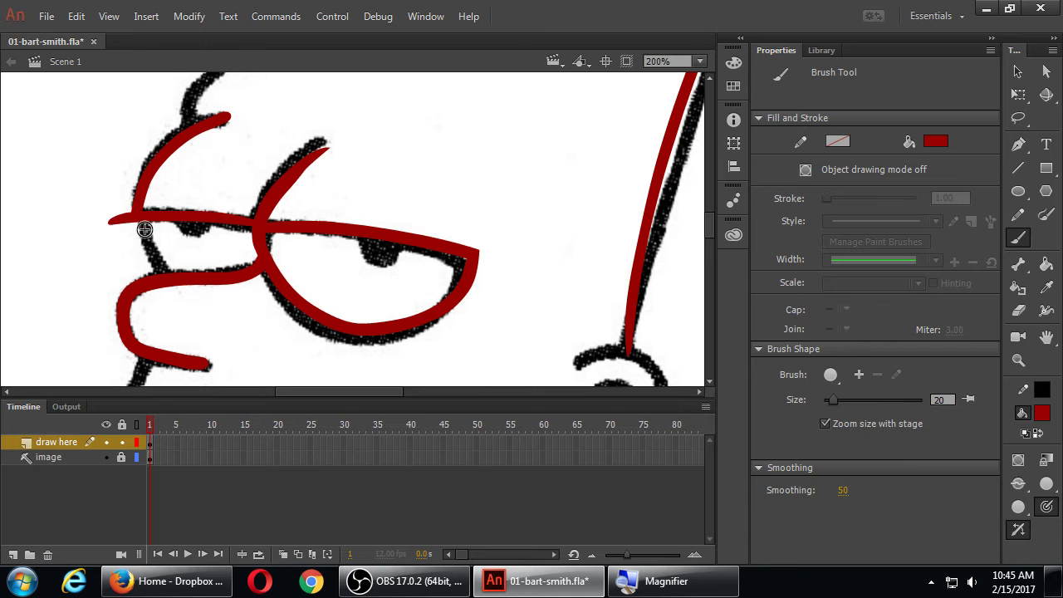
drag(147, 223, 166, 288)
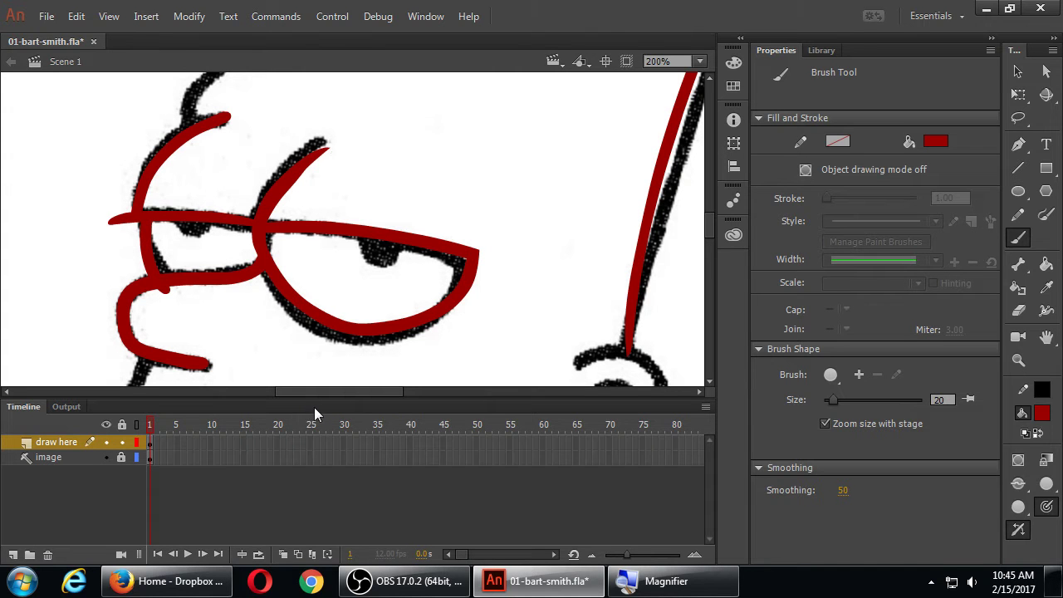
drag(387, 142, 352, 236)
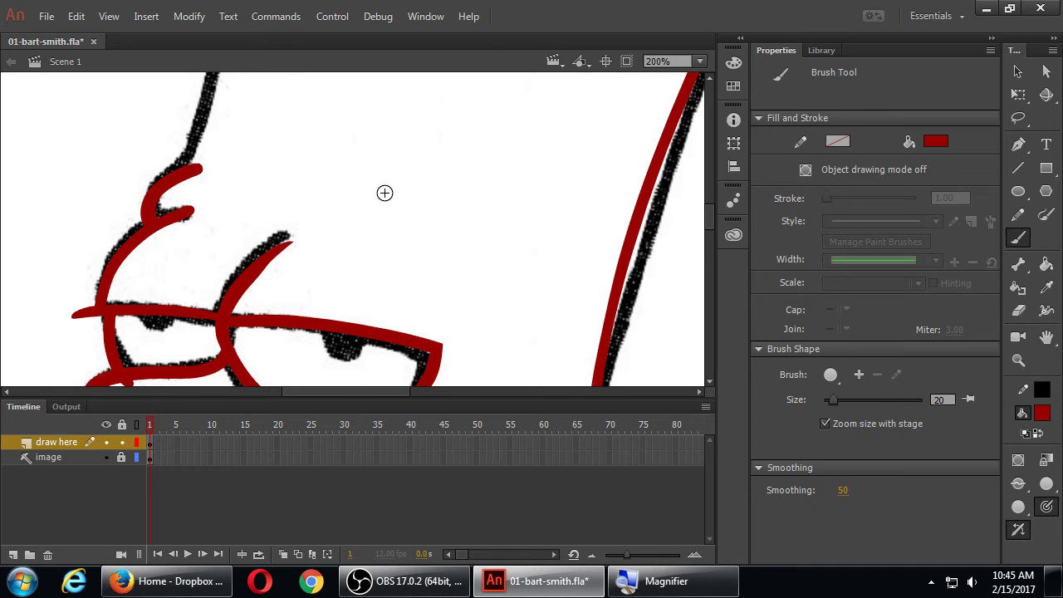
Hide all panels to enlarge the stage around the forehead and hair.
drag(393, 154, 376, 252)
drag(370, 183, 368, 228)
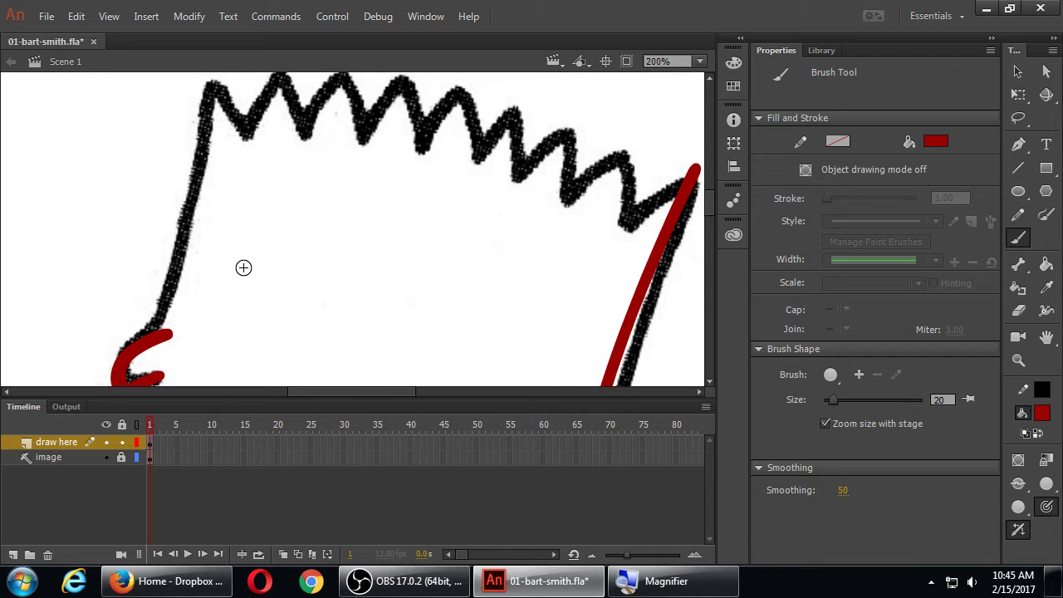
key(F4)
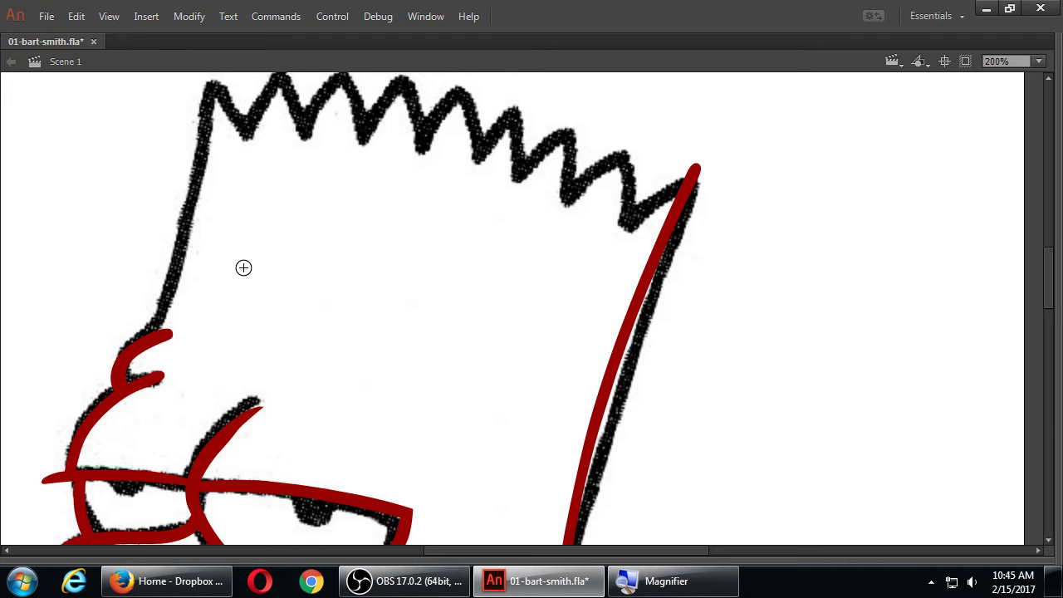
Try brushing the forehead line from the brow up towards the hair, and undo the stroke.
drag(156, 319, 186, 108)
key(v)
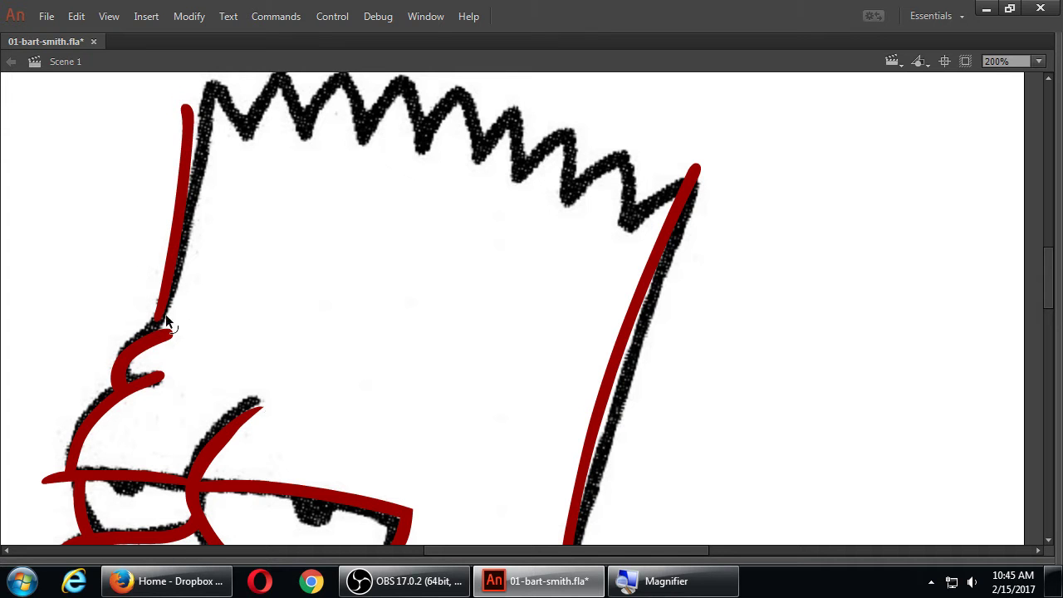
key(ctrl+z)
key(ctrl+z)
key(ctrl+y)
key(ctrl+y)
key(ctrl+z)
key(ctrl+z)
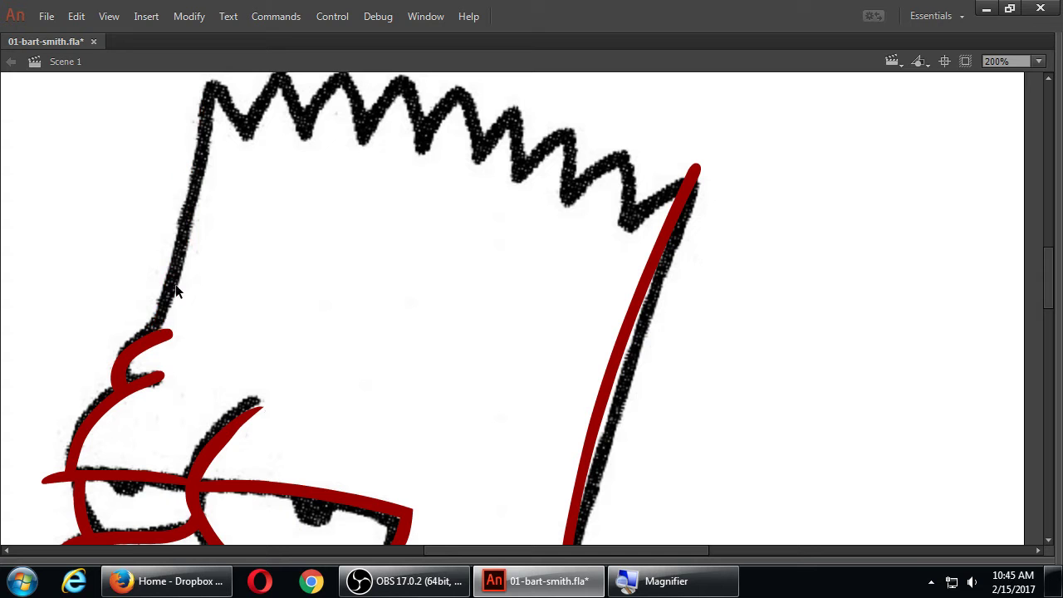
Trace the forehead line from the brow to the first hair spike, and brush the zigzag hair across to the back of the head.
key(b)
mouse_move(158, 330)
mouse_down()
mouse_move(135, 305)
mouse_move(214, 74)
mouse_up()
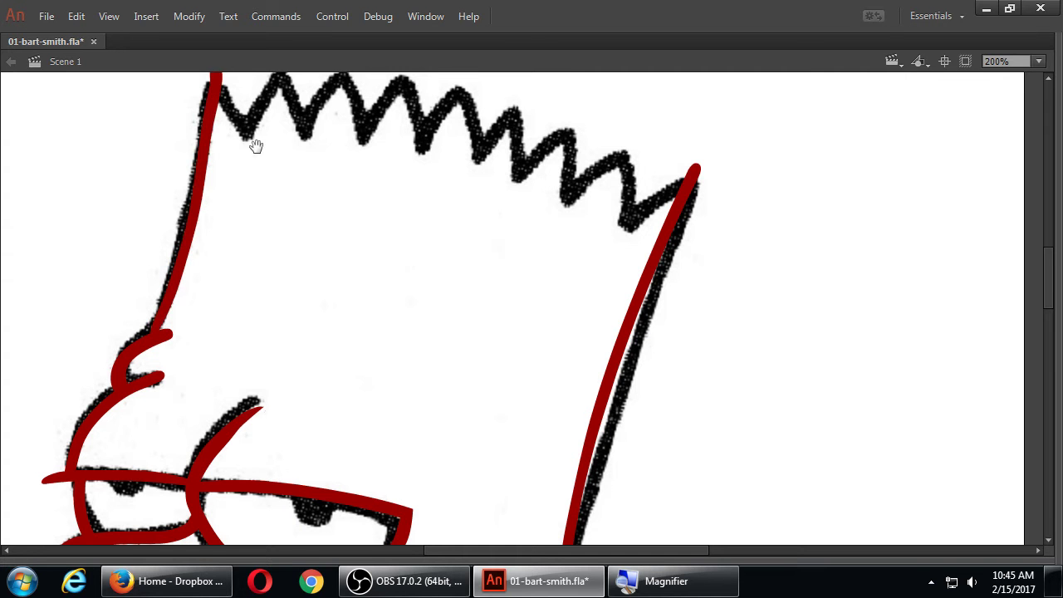
drag(256, 146, 260, 189)
mouse_move(220, 117)
mouse_down()
mouse_move(261, 169)
mouse_move(280, 116)
mouse_move(325, 167)
mouse_move(313, 174)
mouse_move(354, 120)
mouse_move(367, 174)
mouse_move(387, 172)
mouse_move(360, 175)
mouse_move(409, 129)
mouse_move(429, 182)
mouse_move(474, 144)
mouse_move(485, 188)
mouse_move(503, 196)
mouse_move(487, 195)
mouse_move(522, 154)
mouse_move(523, 211)
mouse_move(568, 174)
mouse_move(580, 228)
mouse_move(632, 201)
mouse_move(625, 270)
mouse_move(702, 214)
mouse_up()
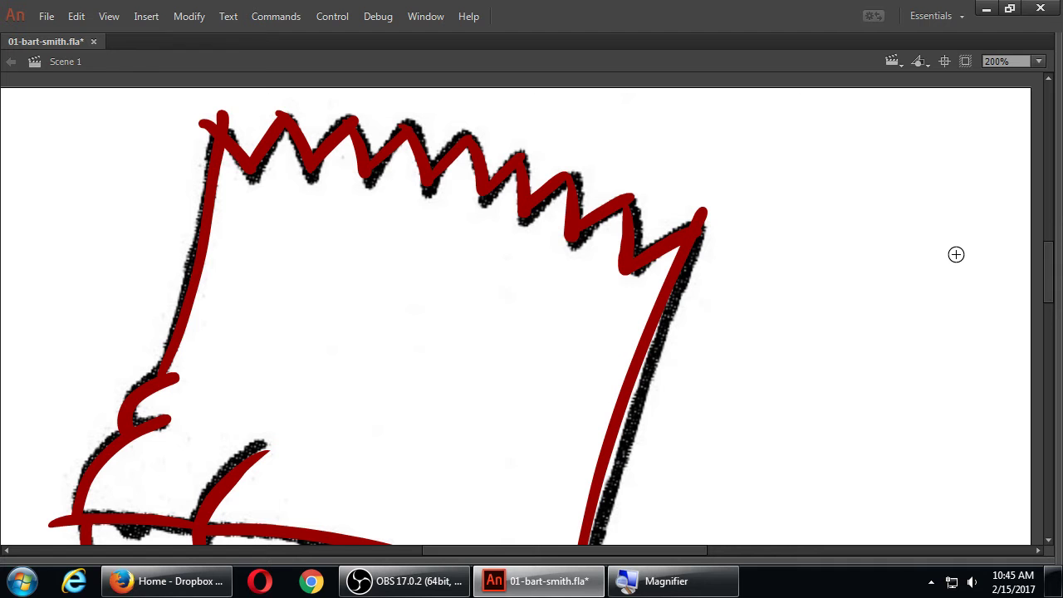
Brush two freehand test strokes, one thick and one thin, on the blank area behind the head, and undo both.
mouse_move(895, 207)
mouse_down()
mouse_move(849, 246)
mouse_move(815, 331)
mouse_move(864, 349)
mouse_up()
mouse_move(828, 227)
mouse_down()
mouse_move(789, 246)
mouse_move(784, 290)
mouse_move(747, 332)
mouse_move(776, 409)
mouse_up()
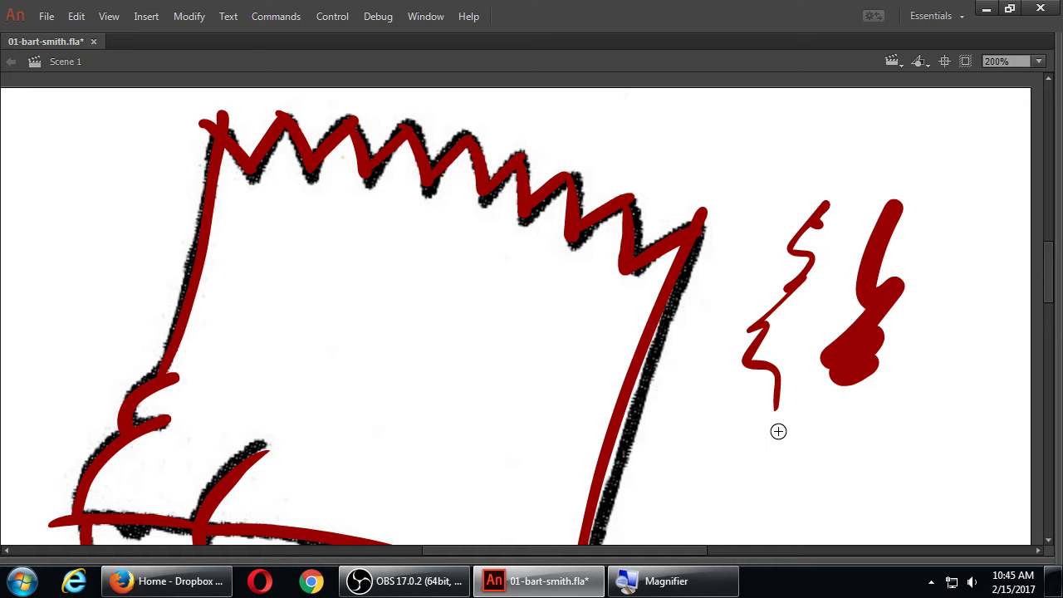
key(ctrl+z)
key(ctrl+z)
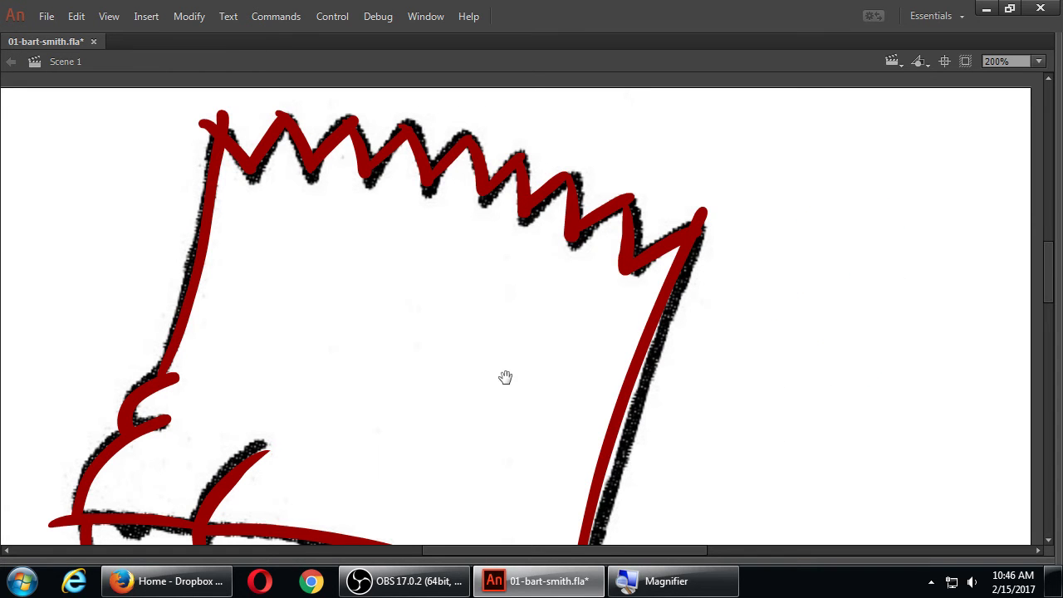
drag(503, 375, 514, 240)
drag(498, 348, 535, 263)
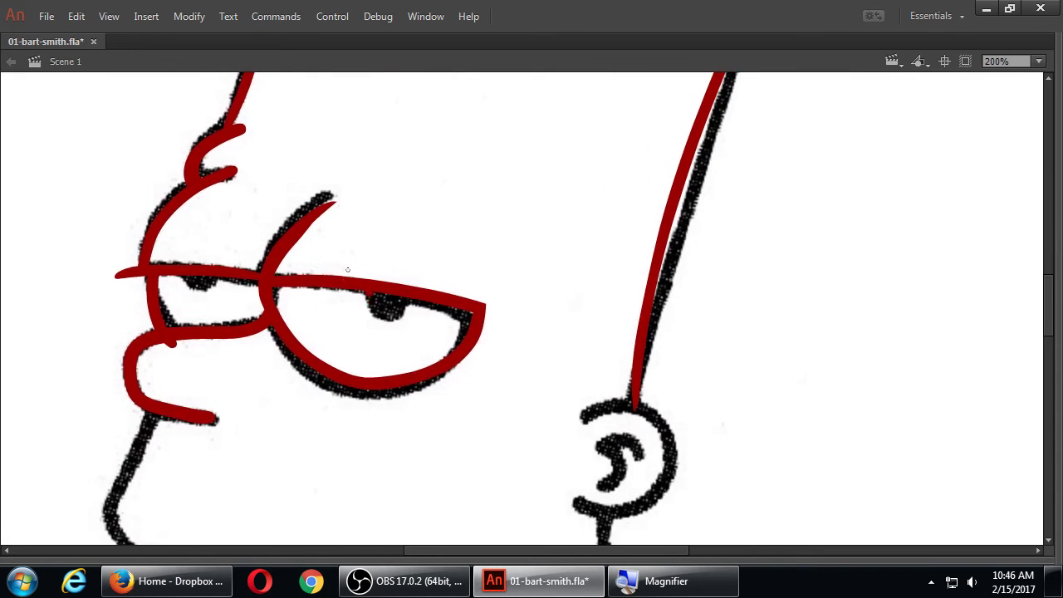
Try brushing both pupils directly over the black ones in the image, and undo the two strokes.
drag(365, 299, 374, 296)
drag(192, 286, 209, 287)
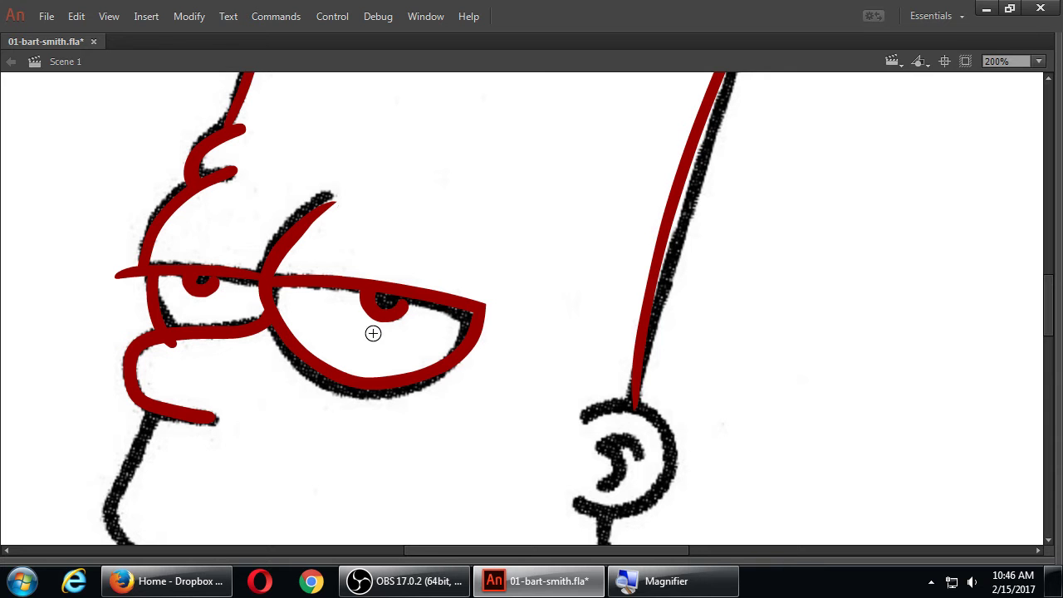
key(ctrl+z)
key(ctrl+z)
Brush a small open pupil loop under each eyelid, just to the right of the image's black pupils.
mouse_move(418, 301)
mouse_down()
mouse_move(405, 309)
mouse_move(428, 313)
mouse_up()
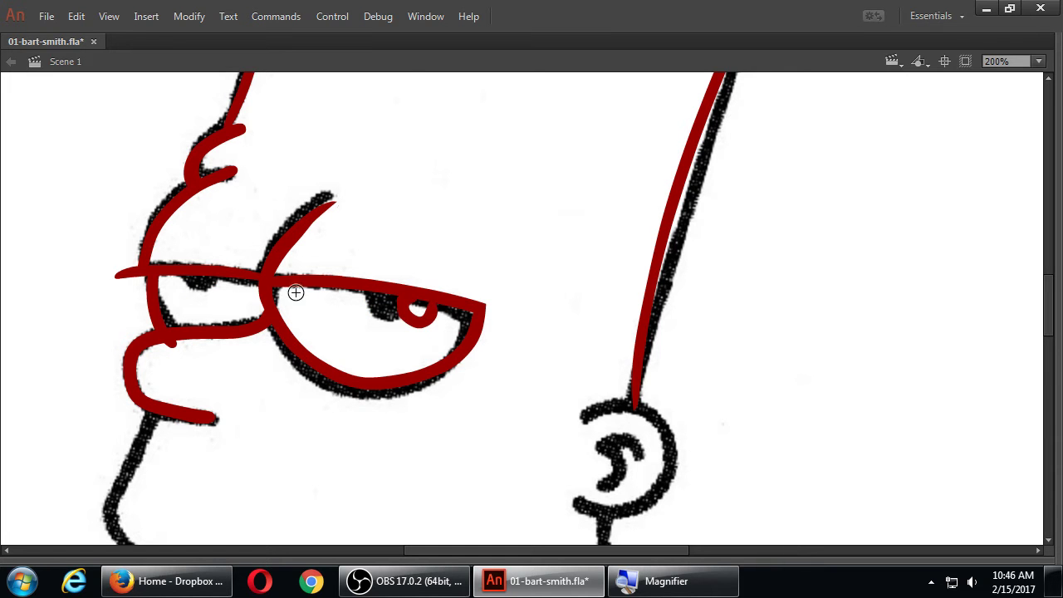
drag(249, 279, 253, 288)
Try brushing the ear's outer curve and inner fold over the image, and undo the strokes.
drag(389, 407, 408, 344)
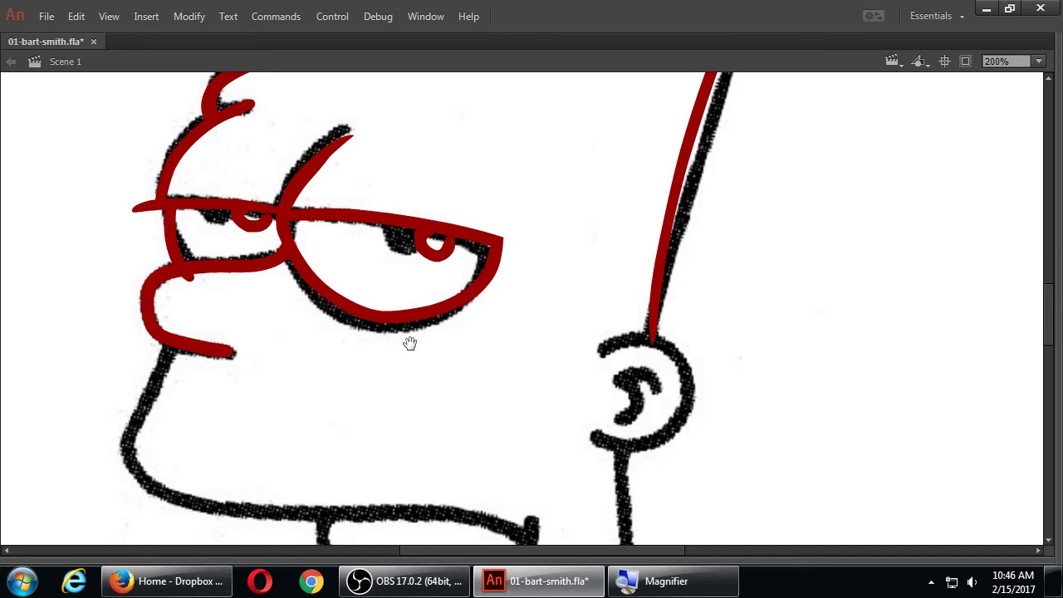
mouse_move(599, 351)
mouse_down()
mouse_move(694, 373)
mouse_move(662, 421)
mouse_move(591, 438)
mouse_up()
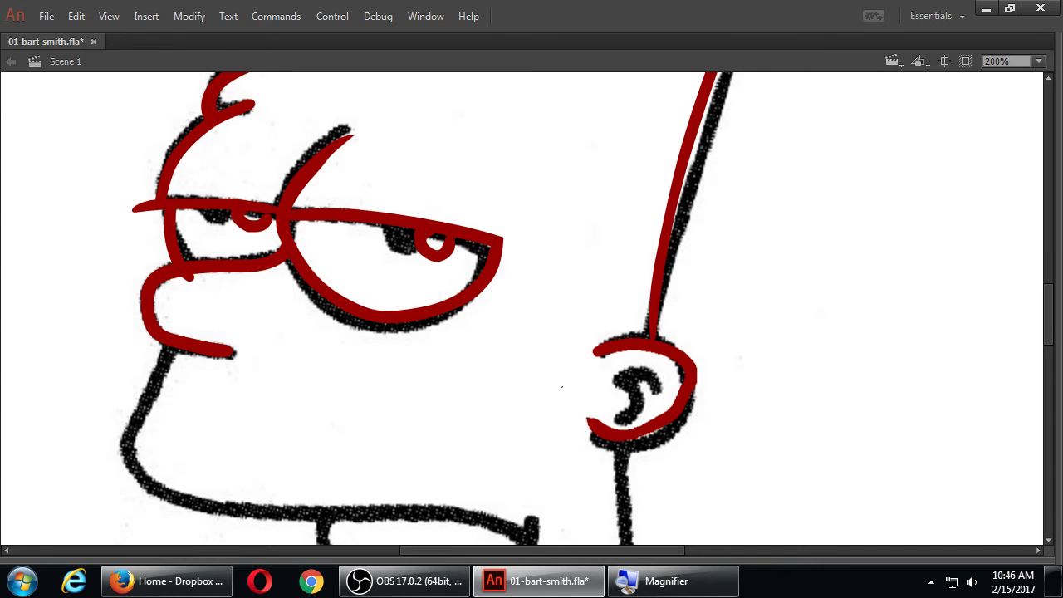
drag(618, 394, 659, 403)
key(ctrl+z)
key(ctrl+z)
drag(597, 348, 656, 444)
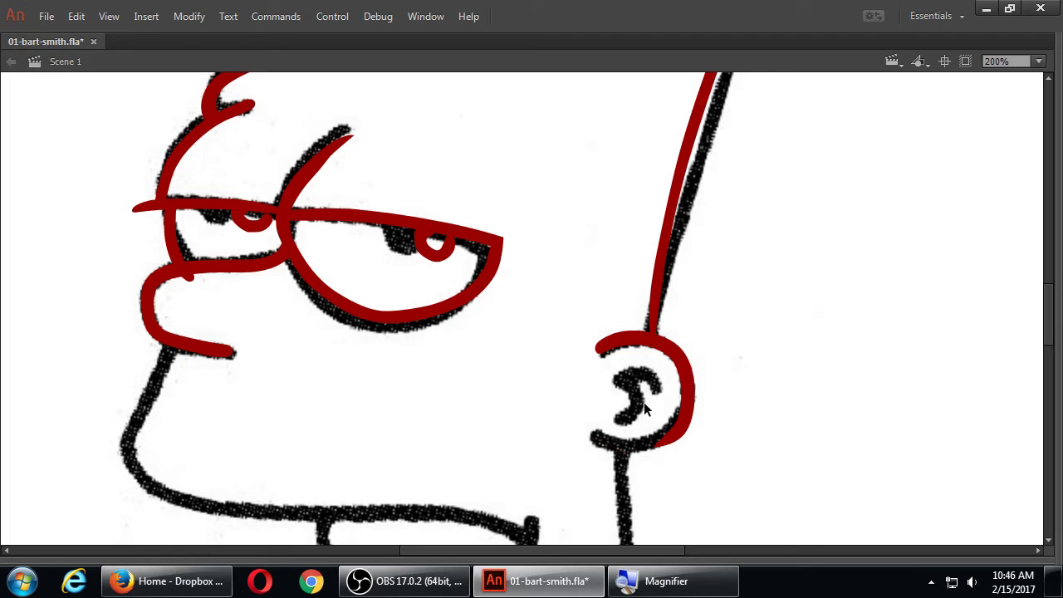
key(ctrl+z)
Trace the ear's outer curve and inner fold, and brush the line from under the nose down past the lip.
mouse_move(599, 350)
mouse_down()
mouse_move(669, 368)
mouse_move(593, 435)
mouse_up()
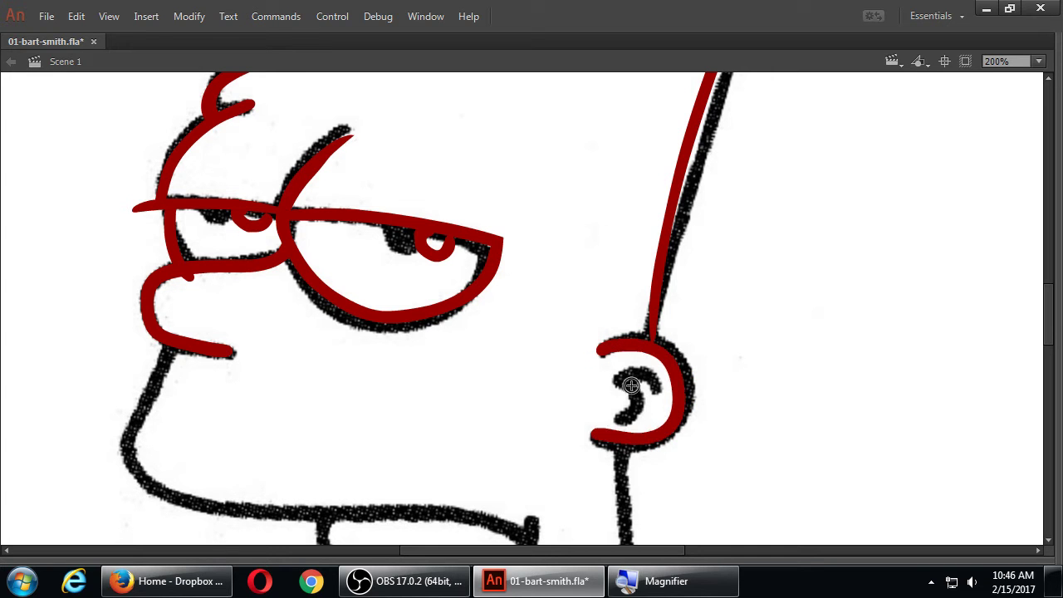
drag(611, 384, 619, 420)
drag(425, 389, 487, 298)
drag(257, 241, 184, 353)
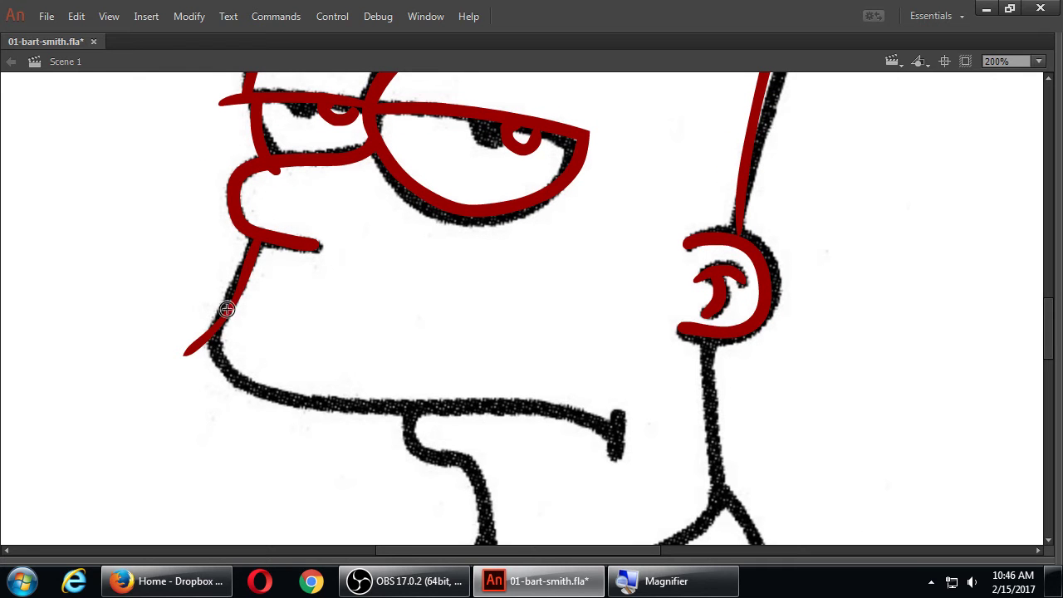
Try brushing the long mouth line from the lip to the mouth corner, and undo both attempts.
mouse_move(227, 309)
mouse_down()
mouse_move(195, 336)
mouse_move(234, 378)
mouse_move(310, 396)
mouse_move(419, 396)
mouse_move(585, 452)
mouse_up()
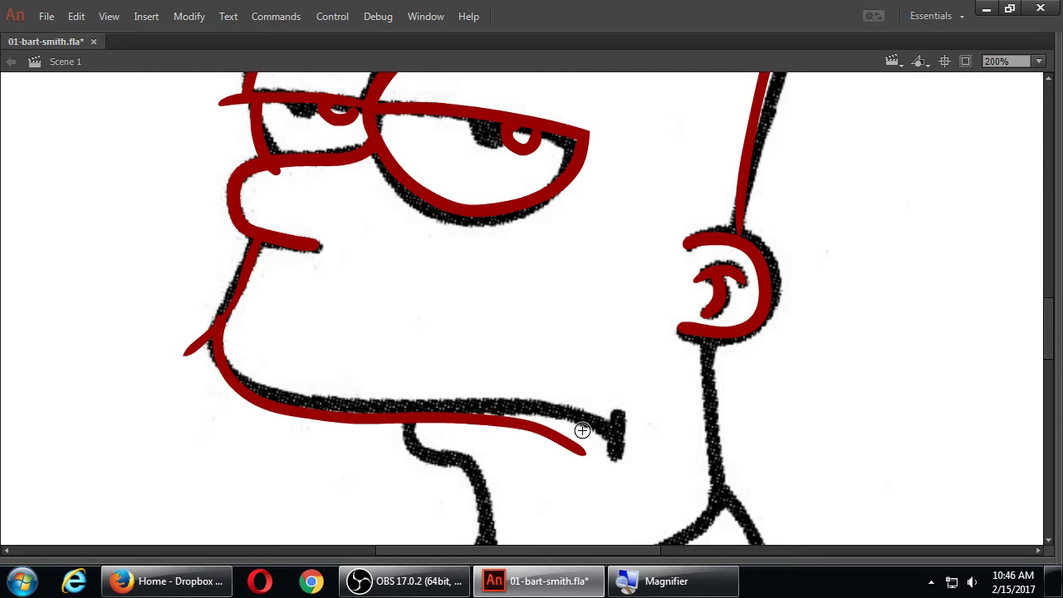
key(ctrl+z)
mouse_move(218, 315)
mouse_down()
mouse_move(217, 348)
mouse_move(272, 393)
mouse_move(394, 419)
mouse_move(558, 419)
mouse_move(588, 441)
mouse_up()
key(ctrl+z)
Trace the mouth line from the lip to its corner, and the chin line down the front of the neck.
mouse_move(218, 328)
mouse_down()
mouse_move(233, 367)
mouse_move(271, 401)
mouse_move(537, 409)
mouse_move(599, 448)
mouse_up()
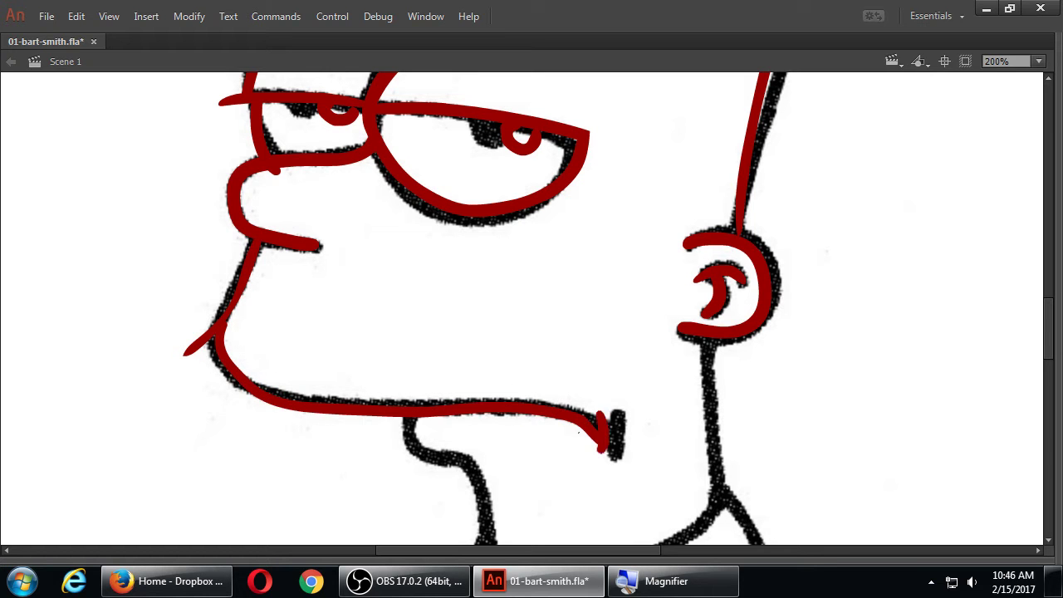
scroll(550, 467, down, 3)
drag(417, 307, 465, 350)
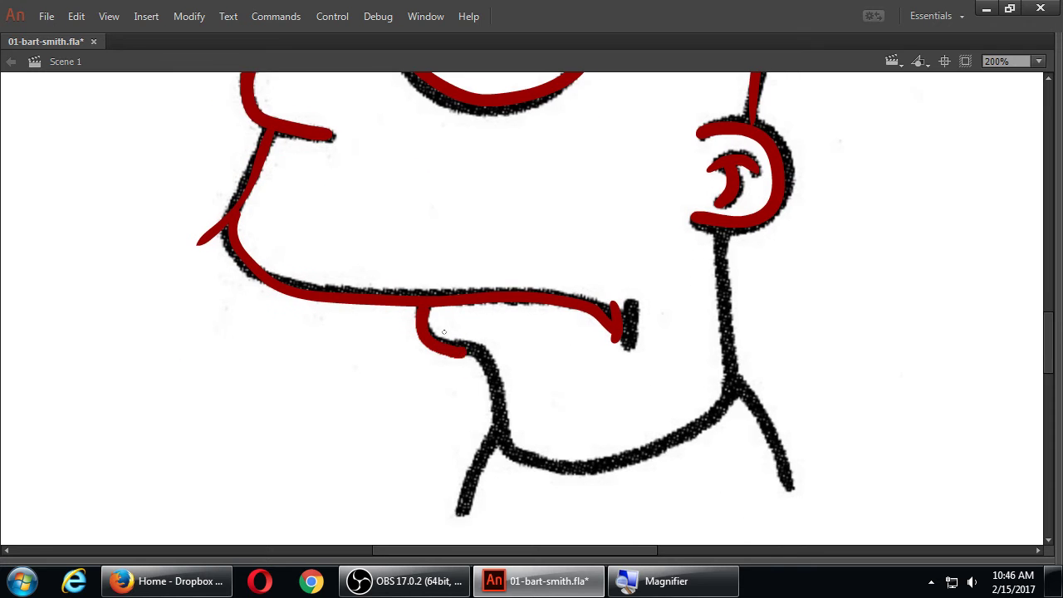
scroll(503, 374, down, 2)
drag(481, 292, 510, 366)
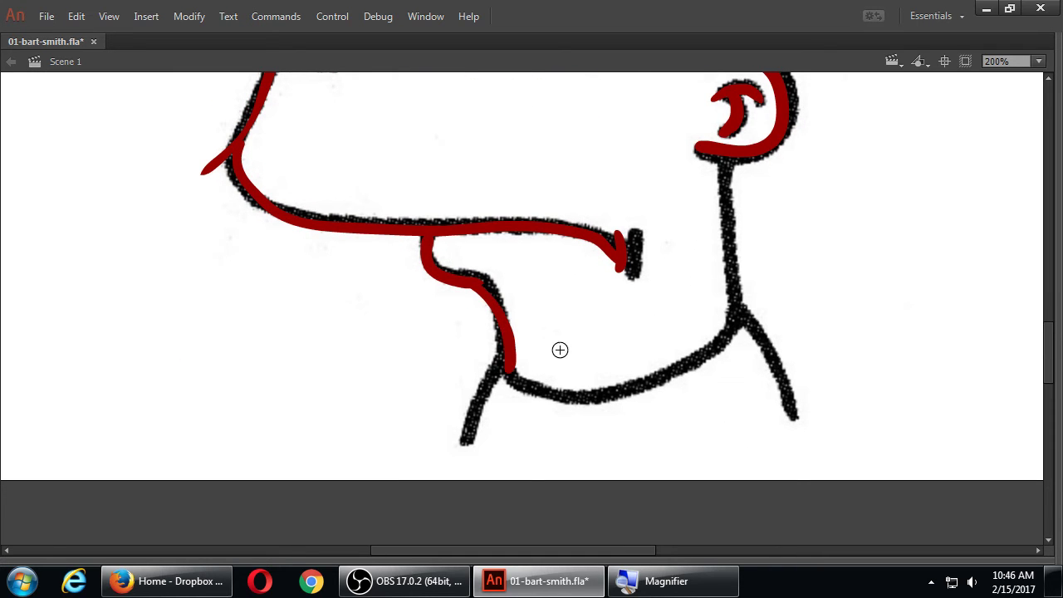
Trace the back of the neck below the ear, and brush the curved collar with its two shoulder lines.
mouse_move(726, 154)
mouse_down()
mouse_move(728, 270)
mouse_move(737, 325)
mouse_up()
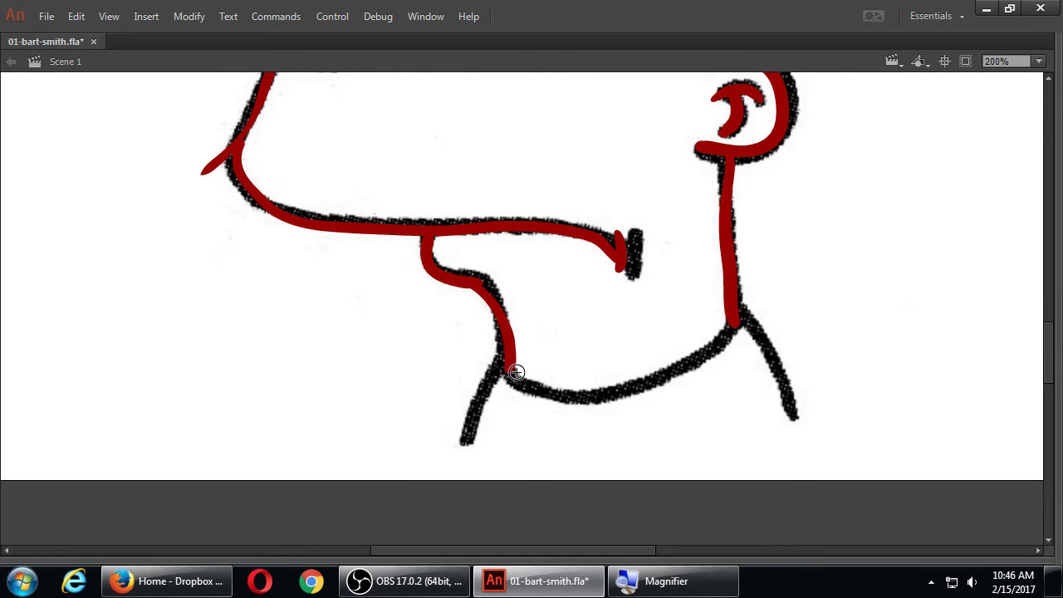
mouse_move(516, 372)
mouse_down()
mouse_move(632, 371)
mouse_move(734, 331)
mouse_up()
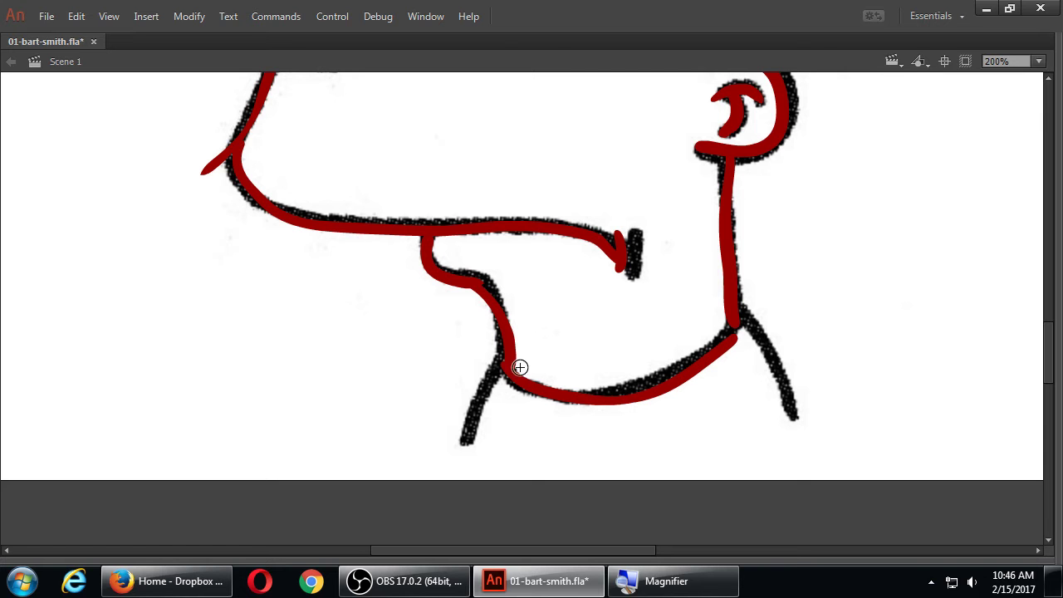
drag(503, 371, 465, 438)
mouse_move(736, 332)
mouse_down()
mouse_move(780, 376)
mouse_move(779, 413)
mouse_up()
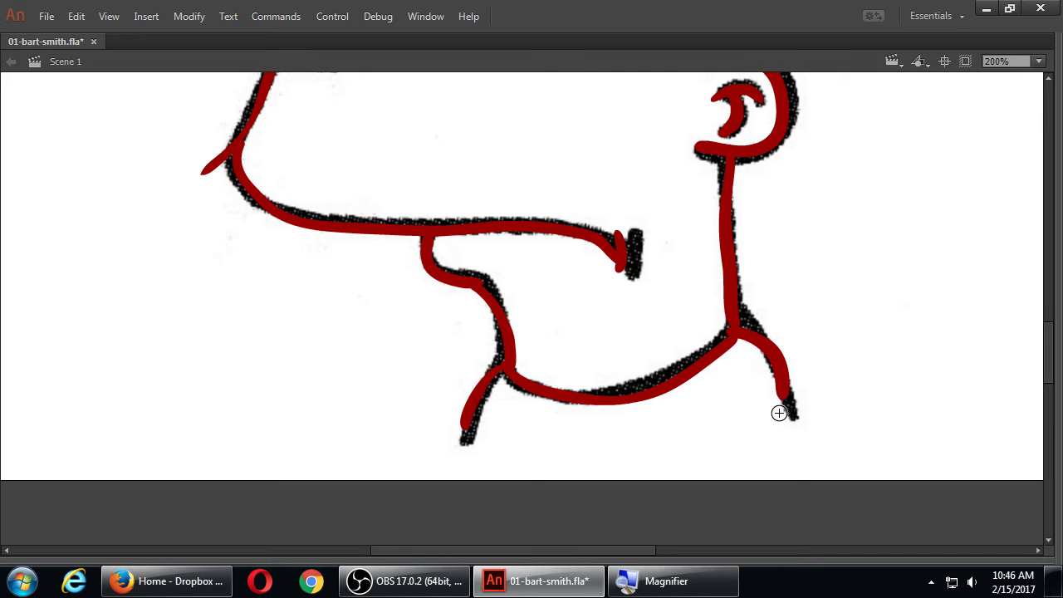
Save the document, and hide the image layer so that only the tracing shows on the enlarged stage.
scroll(830, 238, up, 5)
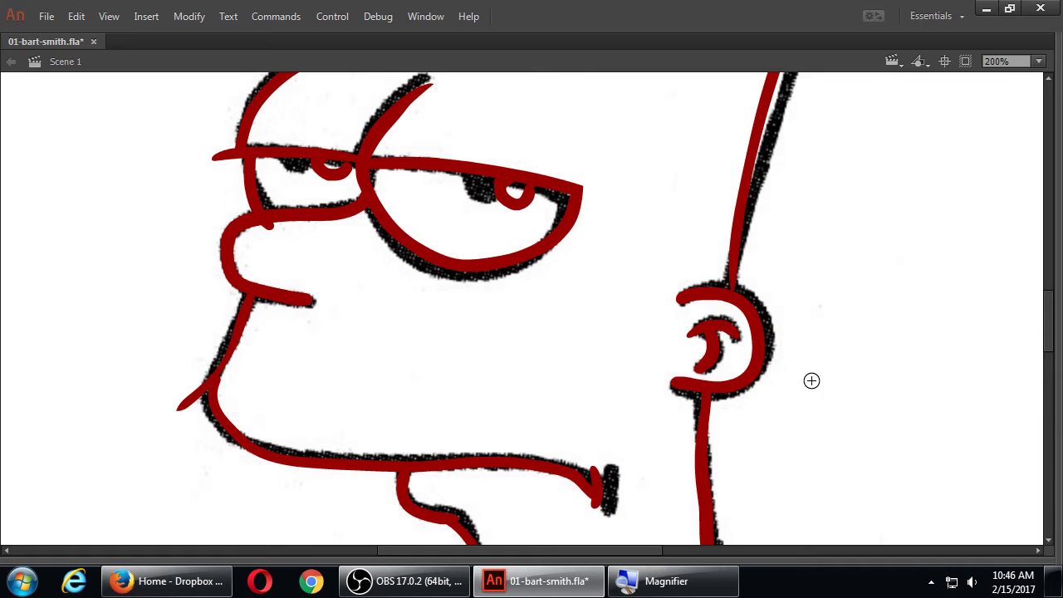
key(ctrl+s)
key(F4)
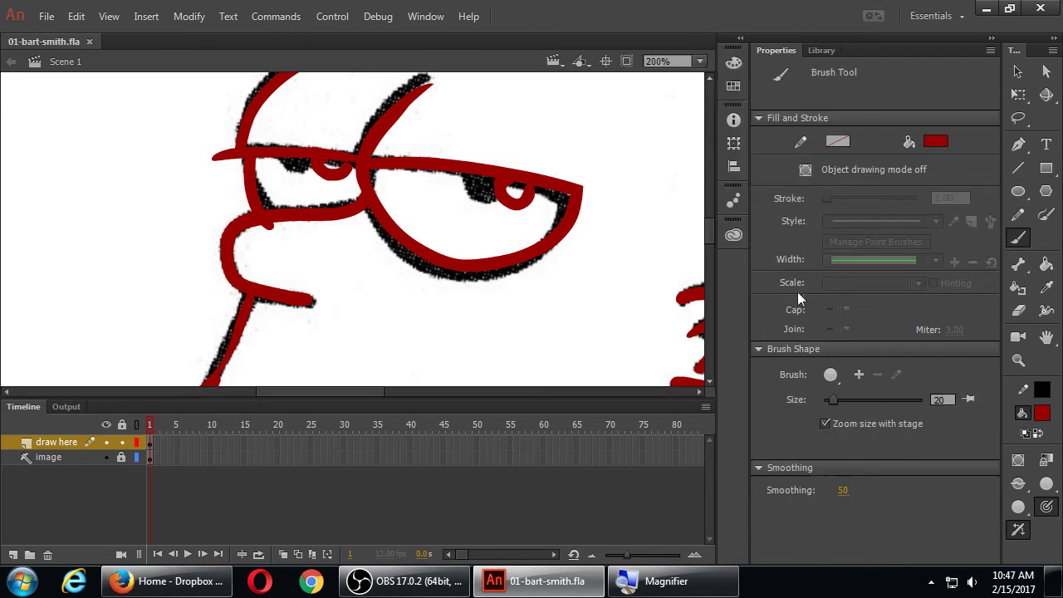
click(109, 459)
key(F4)
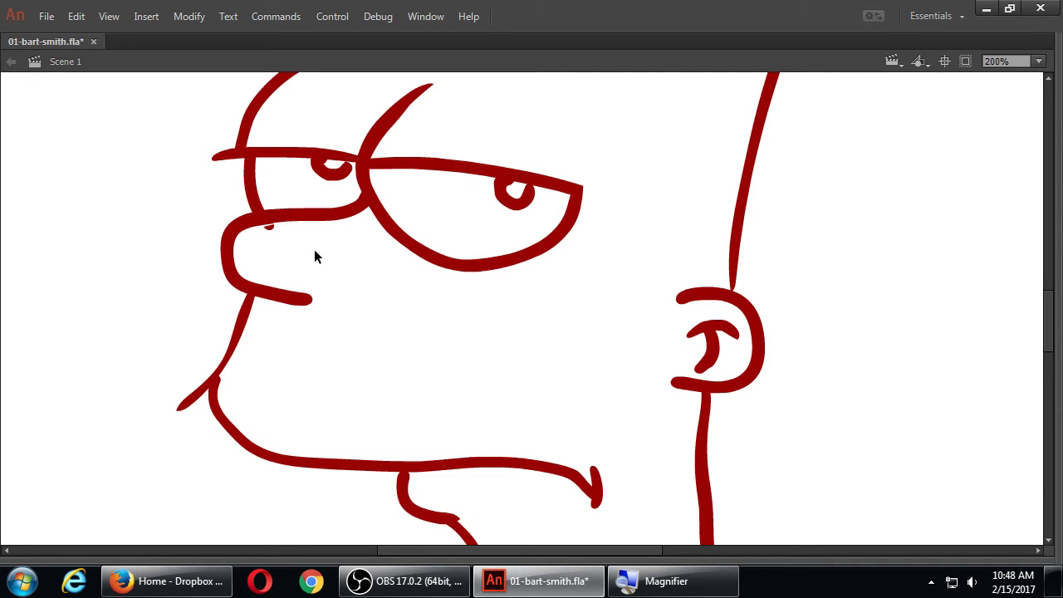
Examine the whole tracing at 100% zoom, with all its shapes selected and deselected and the panels shown and hidden.
key(ctrl+a)
key(F4)
key(F4)
click(388, 304)
key(ctrl+minus)
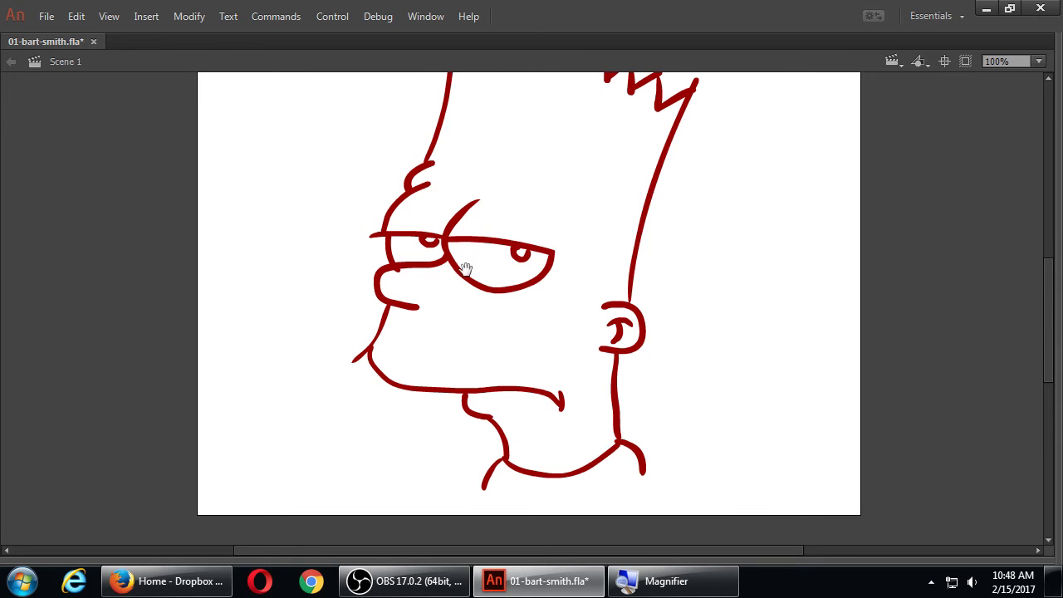
drag(681, 200, 634, 261)
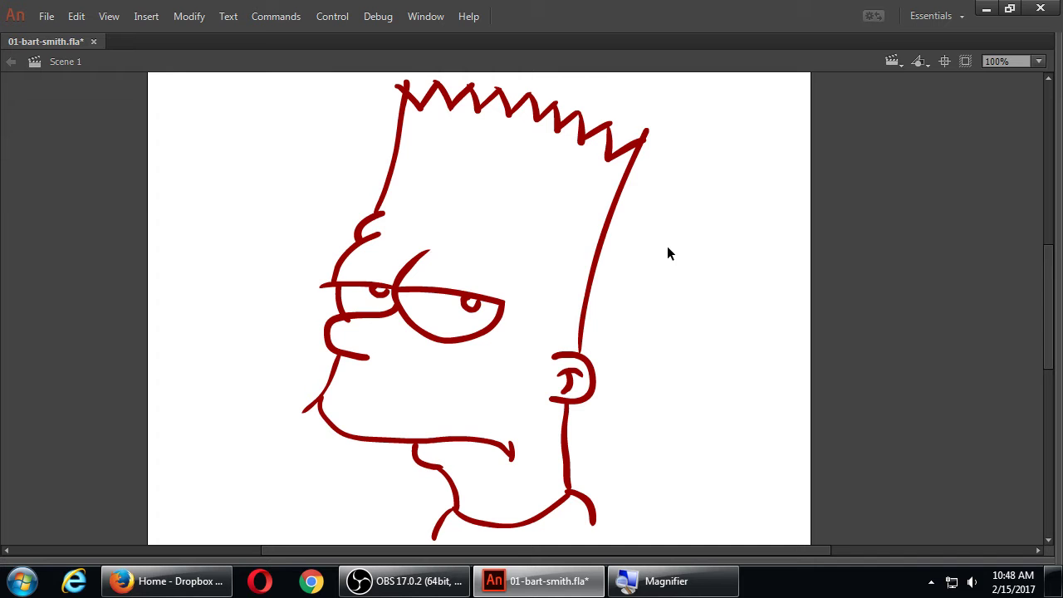
key(ctrl+a)
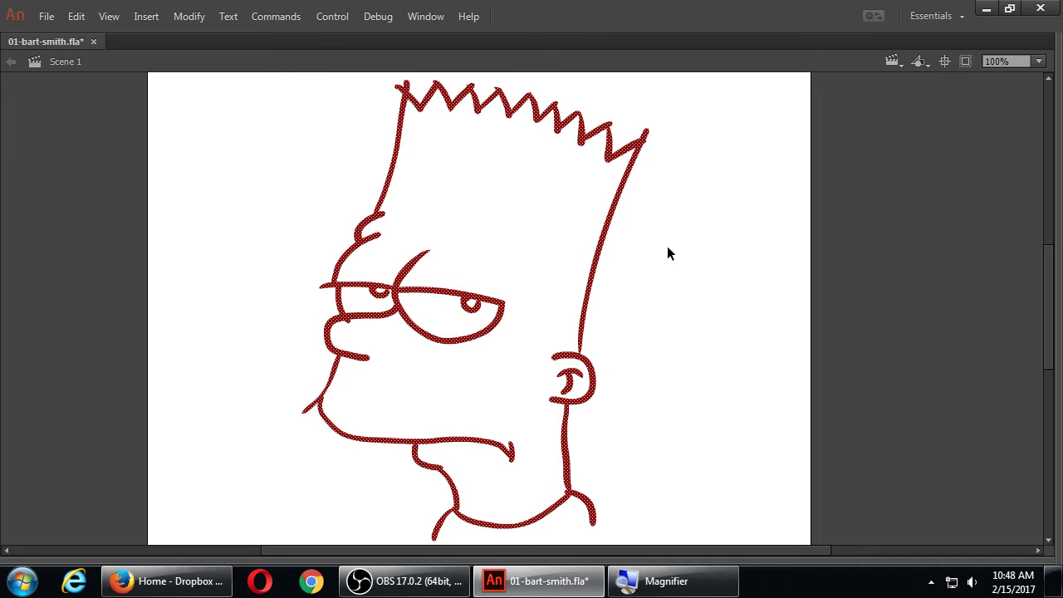
key(F4)
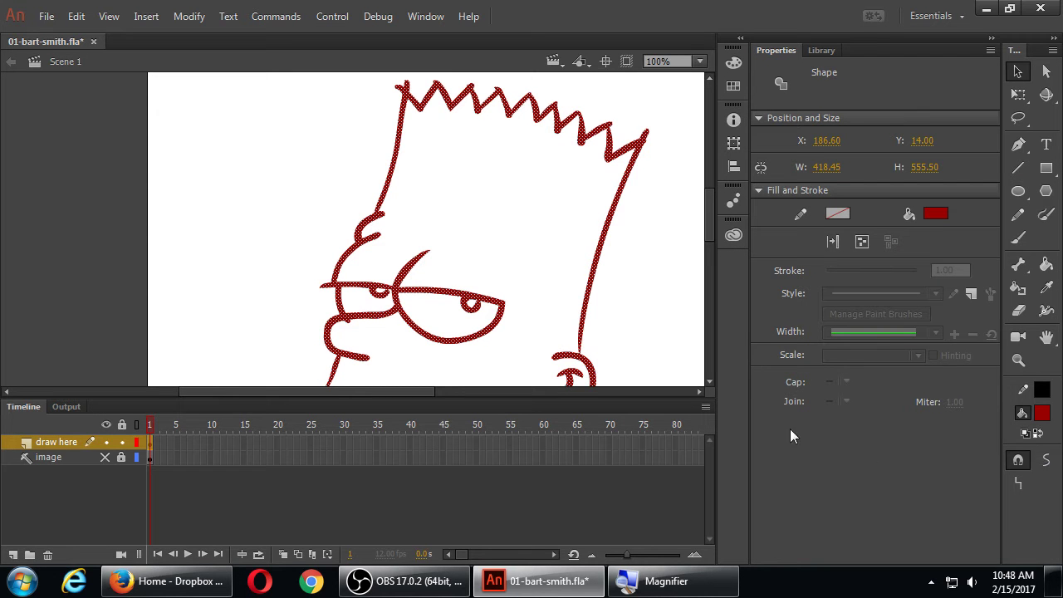
click(673, 336)
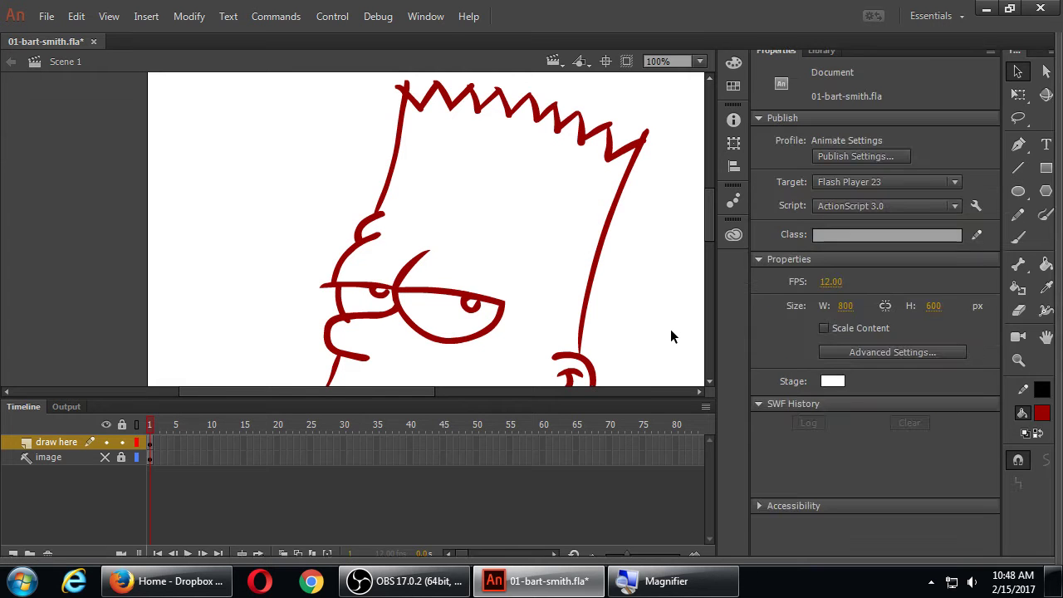
key(F4)
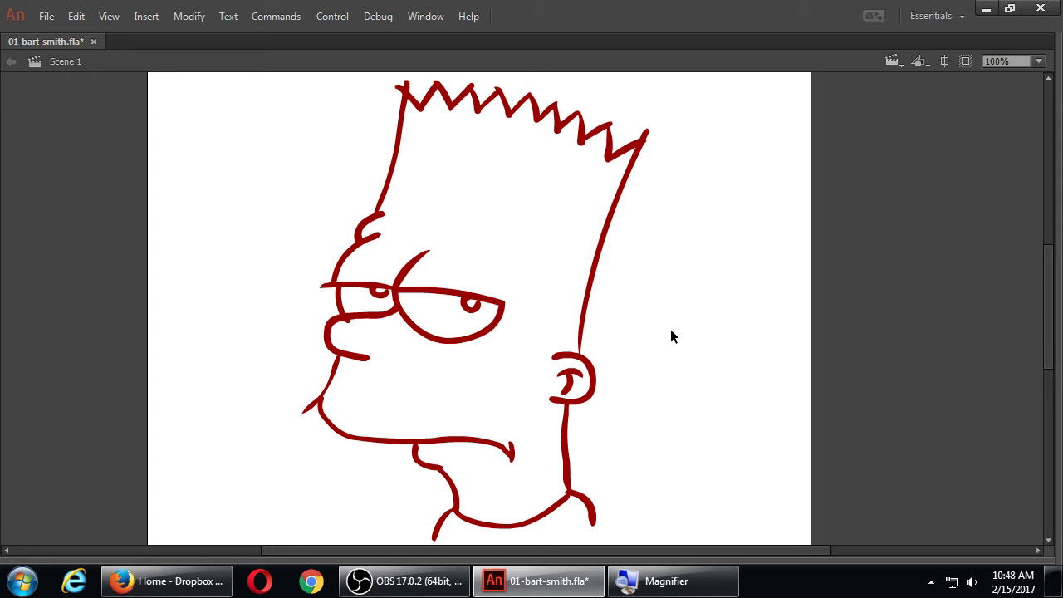
Show the panels again, select the entire tracing, and try the Smooth option on it before deselecting.
key(F4)
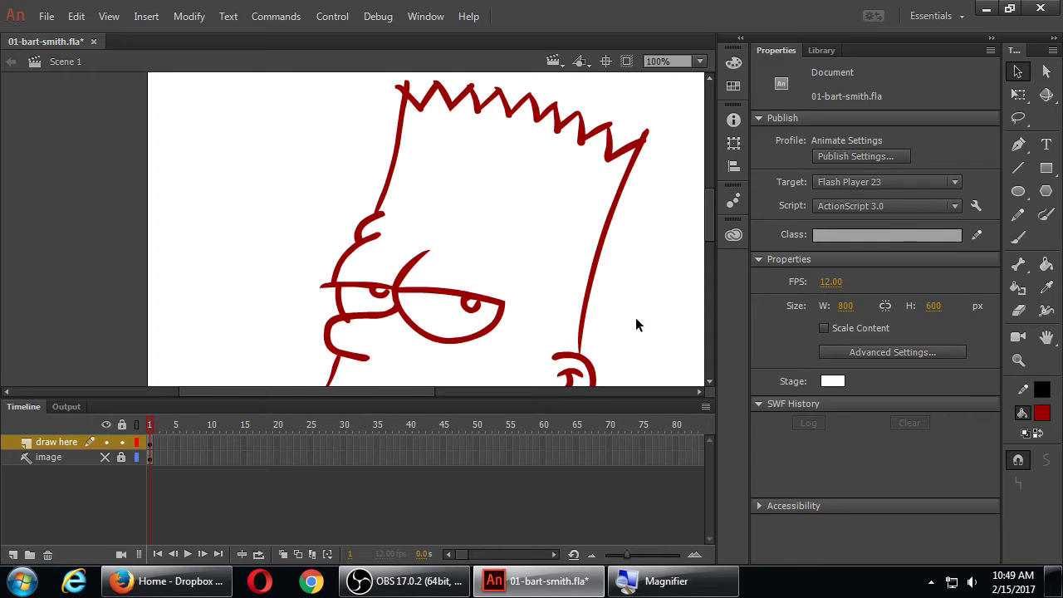
key(ctrl+a)
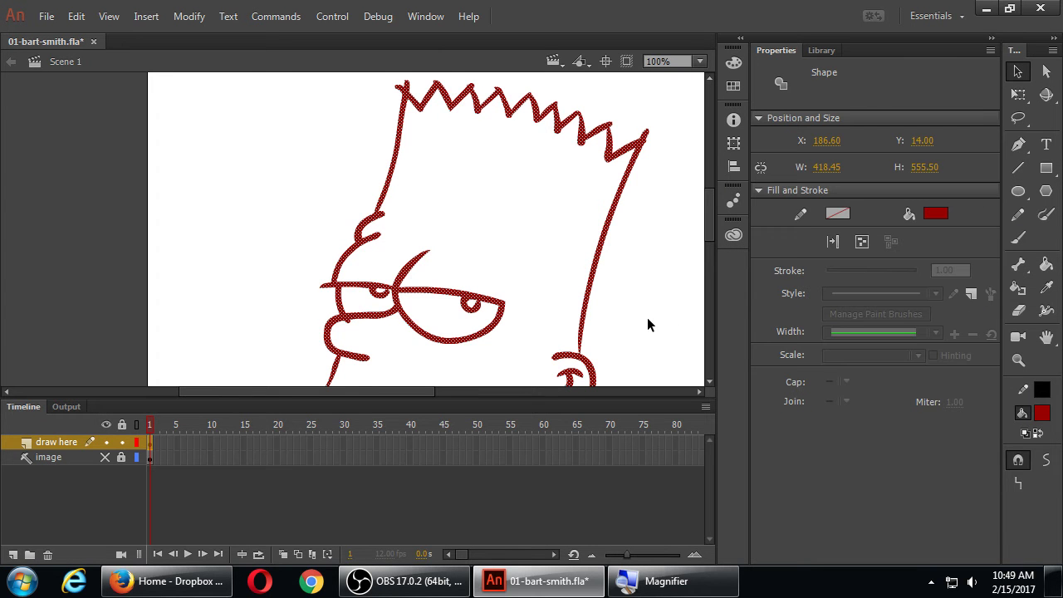
click(1038, 457)
click(1037, 457)
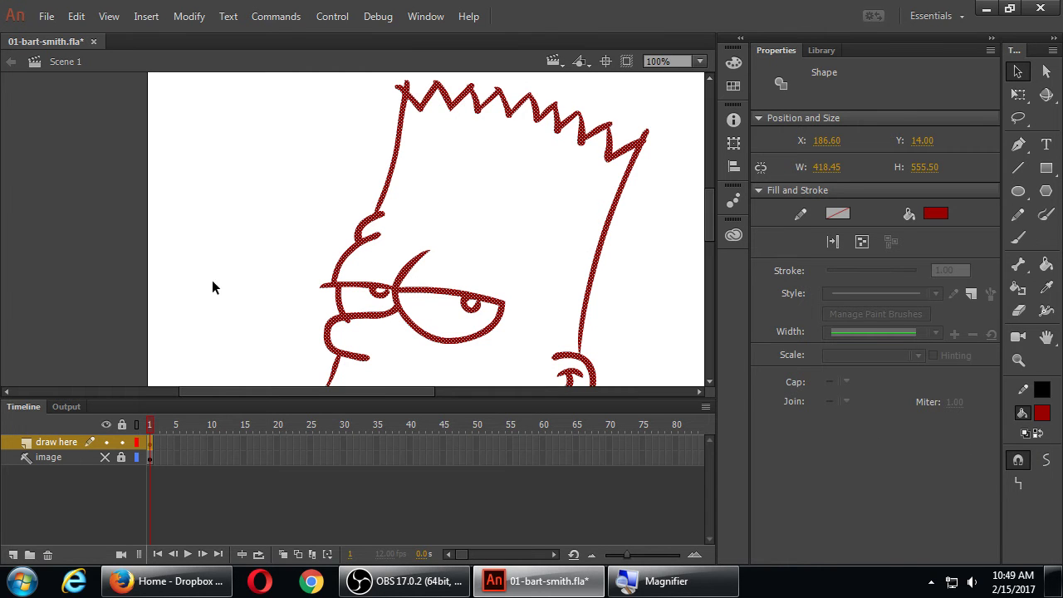
click(249, 256)
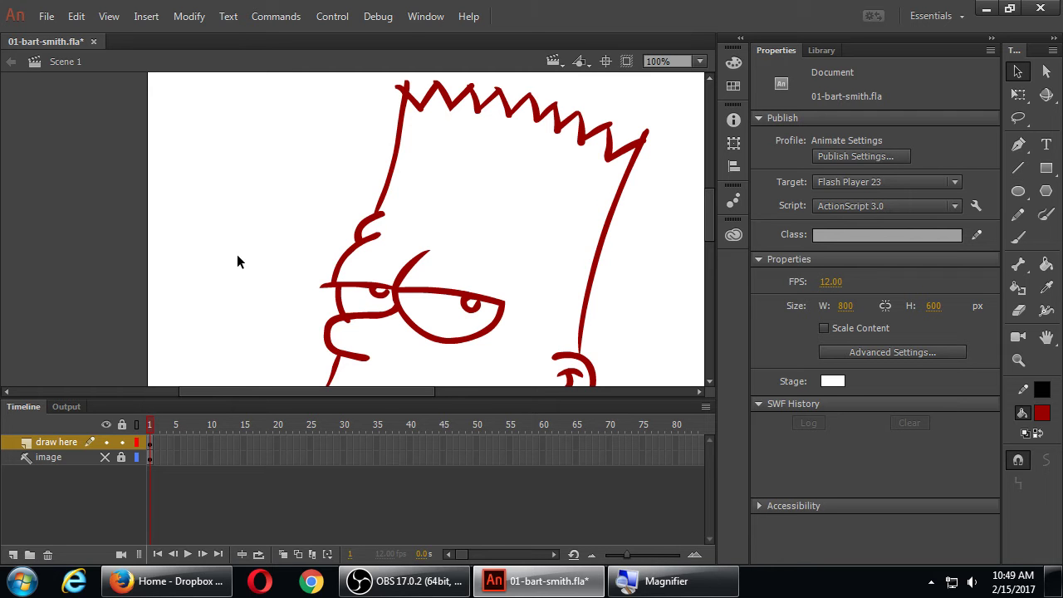
Delete the eyelid line's overshoot in front of the brow and the small stub protruding below the top of the nose.
key(ctrl+equal)
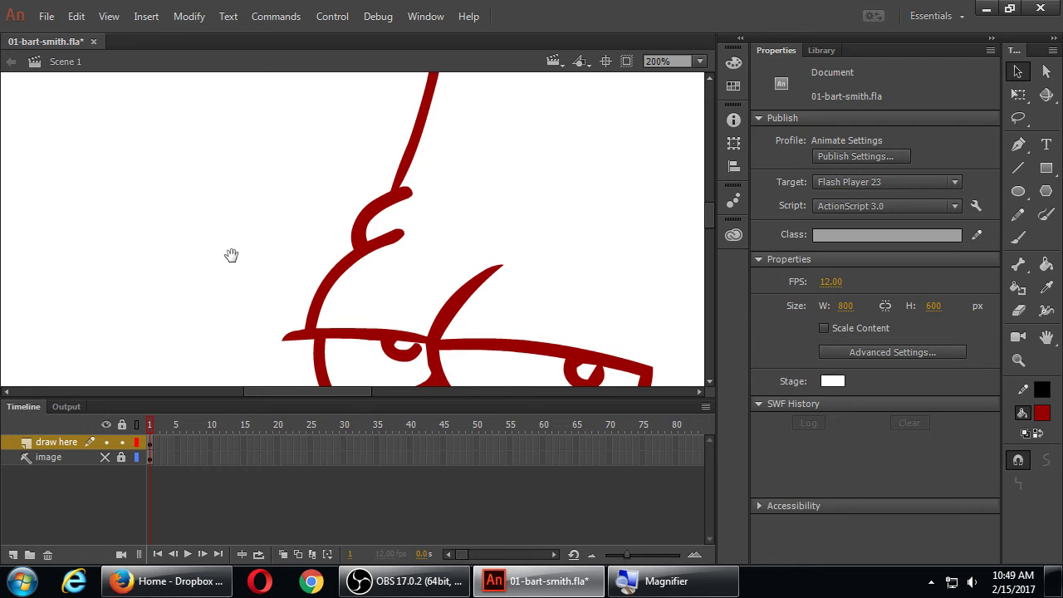
drag(231, 254, 244, 119)
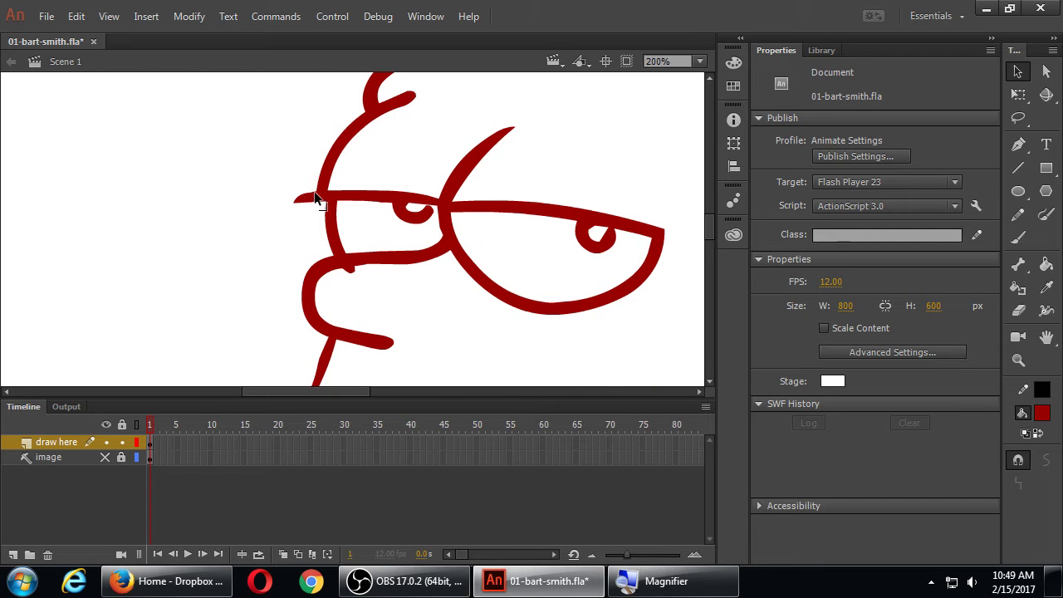
drag(311, 194, 310, 221)
click(304, 201)
key(Delete)
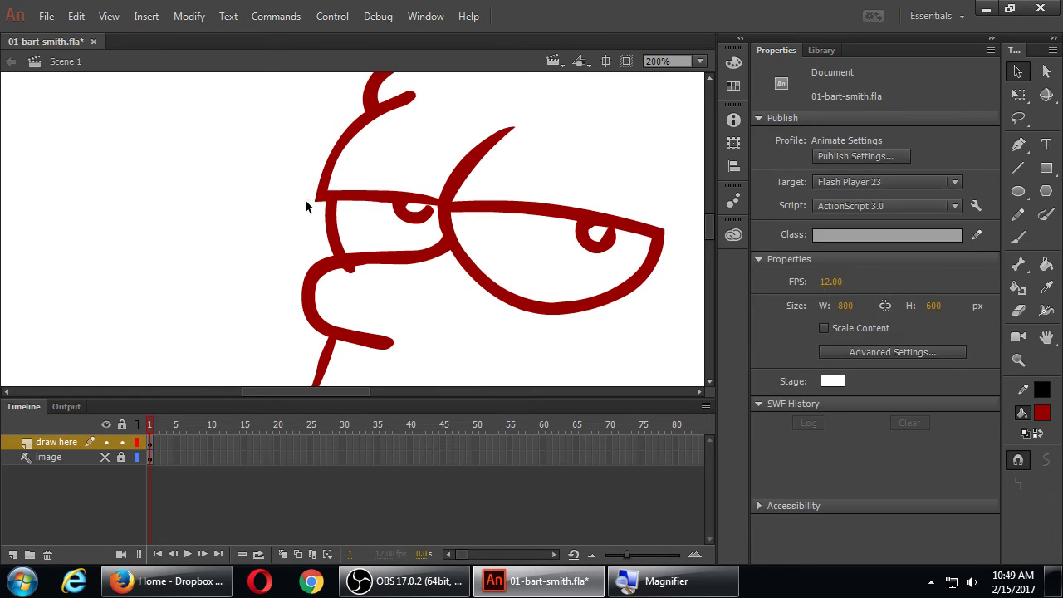
click(349, 271)
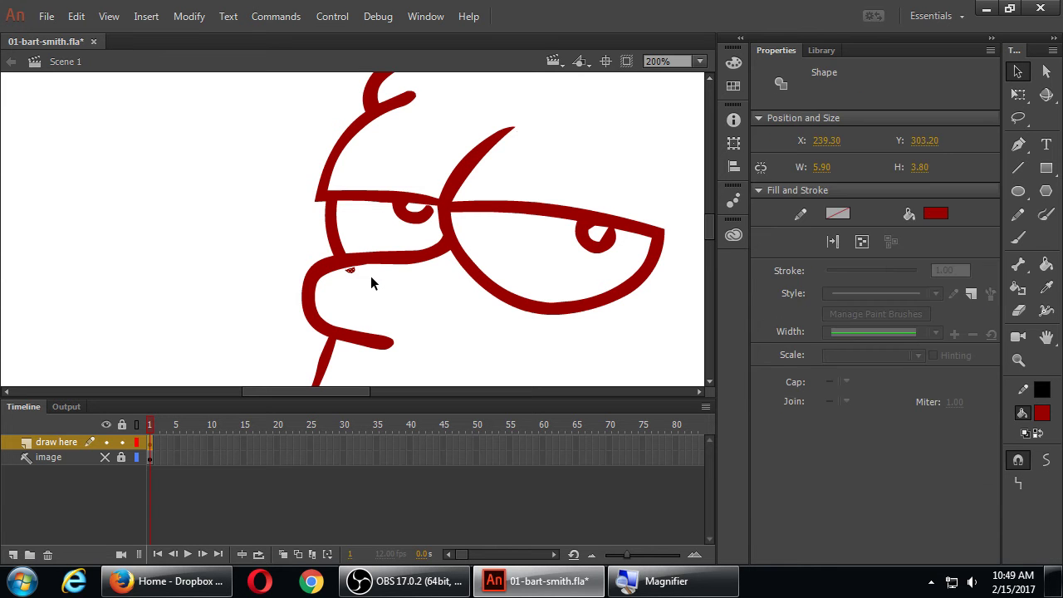
key(Delete)
Cut off and delete the overshoot that sticks out in front of the lip.
scroll(382, 295, down, 5)
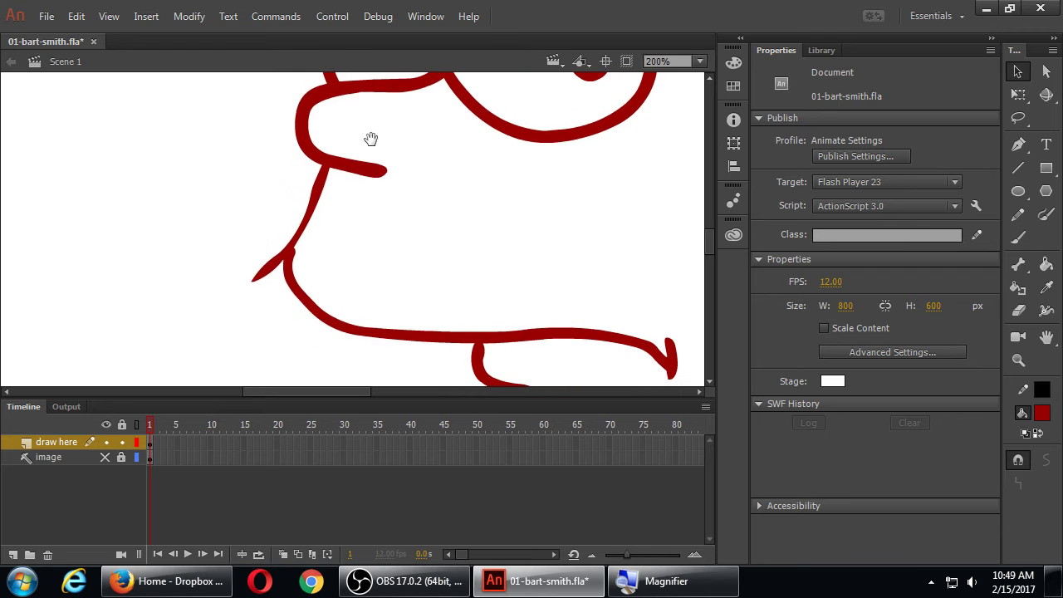
mouse_move(282, 260)
mouse_down()
mouse_move(299, 230)
mouse_move(291, 226)
mouse_up()
click(264, 271)
key(Delete)
Adjust where the back-of-head line meets the ear, and trim and sharpen the tips of the last two hair spikes.
mouse_move(455, 249)
mouse_down()
mouse_move(531, 227)
mouse_move(390, 105)
mouse_move(510, 242)
mouse_move(457, 196)
mouse_move(467, 263)
mouse_move(496, 280)
mouse_move(451, 240)
mouse_move(451, 214)
mouse_move(463, 275)
mouse_up()
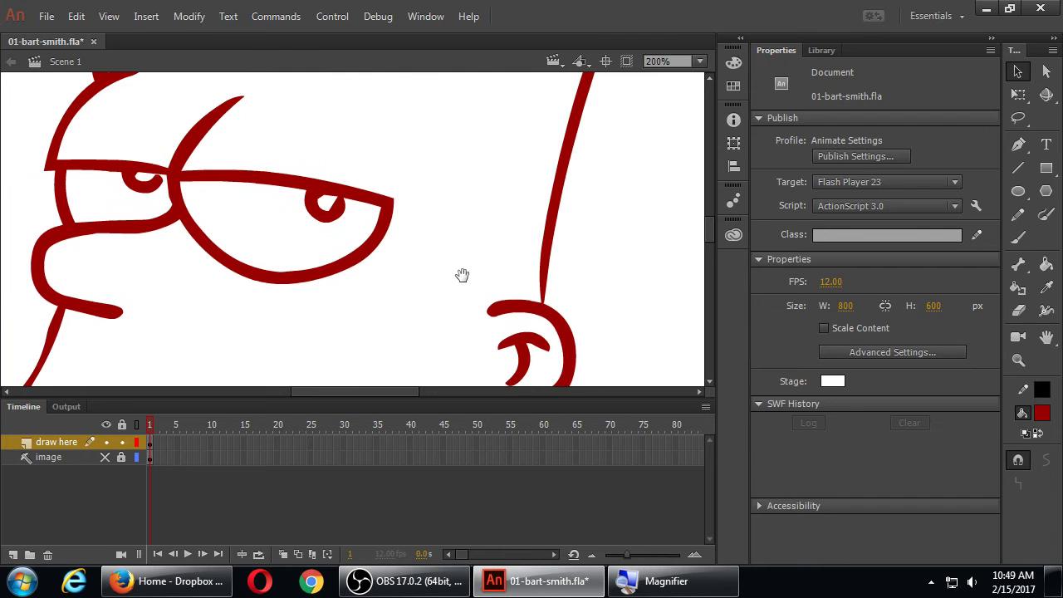
mouse_move(543, 307)
mouse_down()
mouse_move(540, 296)
mouse_move(534, 314)
mouse_up()
drag(590, 195, 600, 315)
mouse_move(627, 149)
mouse_down()
mouse_move(631, 230)
mouse_move(600, 209)
mouse_up()
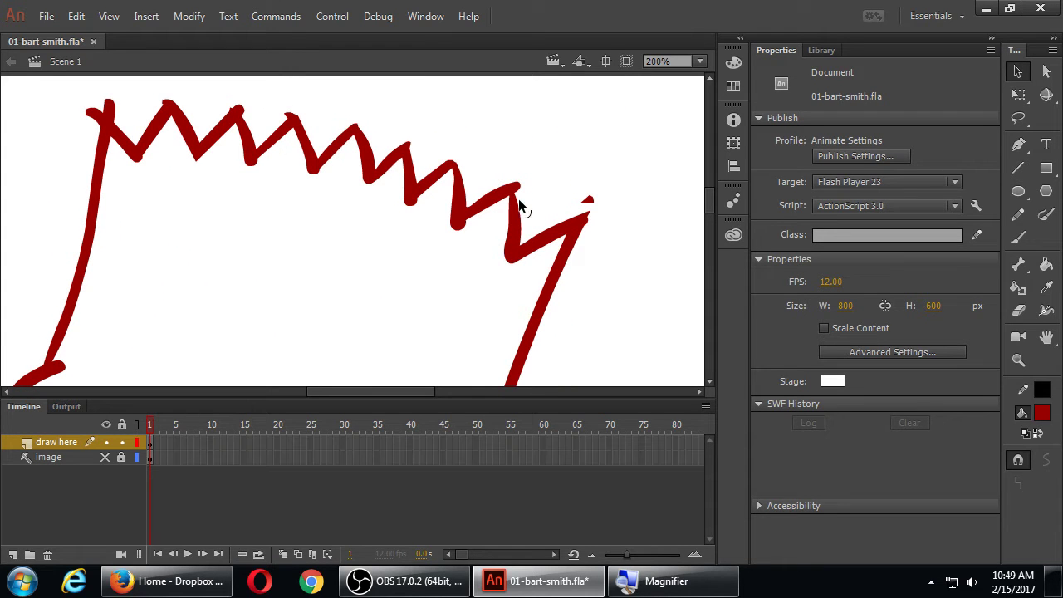
mouse_move(518, 194)
mouse_down()
mouse_move(508, 171)
mouse_move(515, 182)
mouse_up()
drag(587, 196, 593, 208)
Delete the overshoots around the first hair spike so the forehead line and hair meet in a clean point.
drag(107, 130, 108, 98)
click(93, 109)
key(Delete)
drag(106, 106, 179, 101)
click(109, 105)
key(Delete)
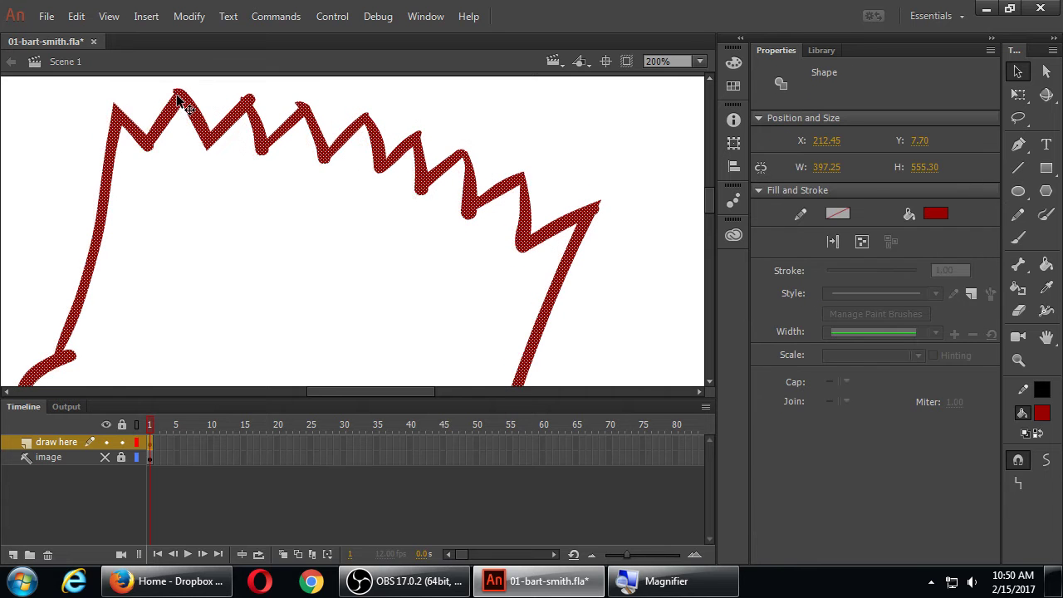
Undo the accidental shift of the whole outline, sharpen the rounded tips of the third and fourth hair spikes, and save.
key(ctrl+z)
click(161, 106)
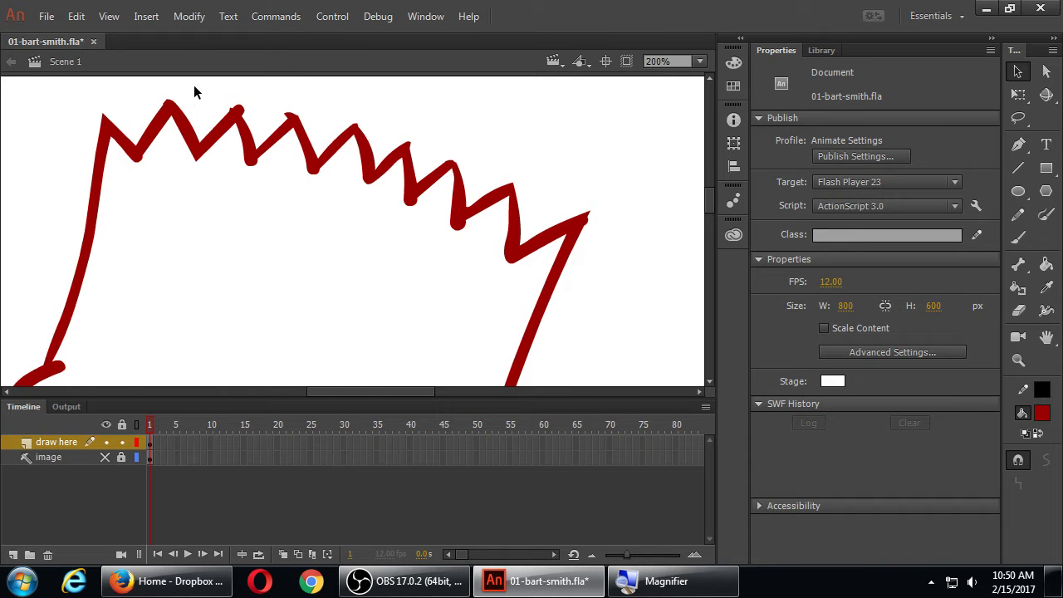
drag(245, 111, 294, 113)
key(ctrl+z)
drag(589, 226, 597, 197)
key(ctrl+s)
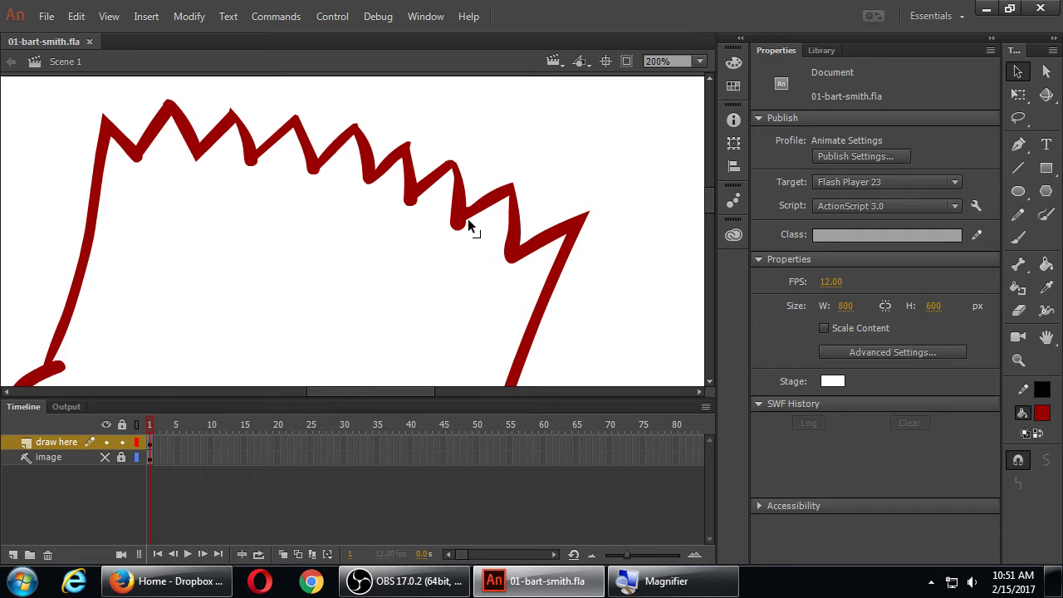
Clean up the rounded bottoms of the third, fourth, sixth and seventh valleys between the hair spikes.
drag(468, 220, 418, 254)
drag(422, 200, 386, 224)
drag(318, 167, 290, 195)
drag(258, 158, 232, 181)
Try to smooth the muzzle line below the nose by lasso-selecting it and applying Smooth.
key(h)
mouse_move(310, 216)
mouse_down()
mouse_move(344, 212)
mouse_move(366, 168)
mouse_move(399, 152)
mouse_up()
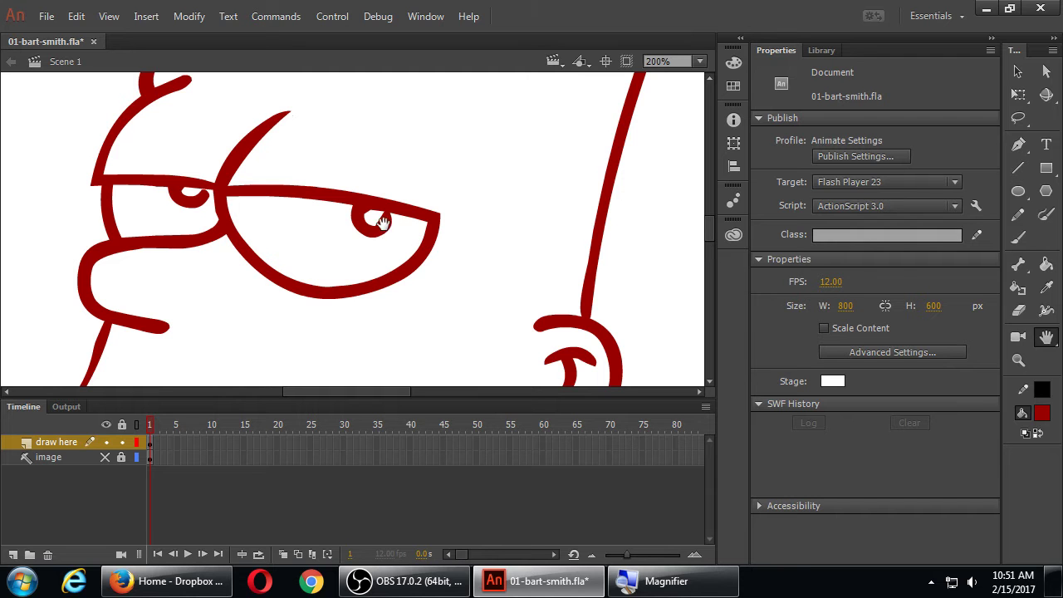
key(v)
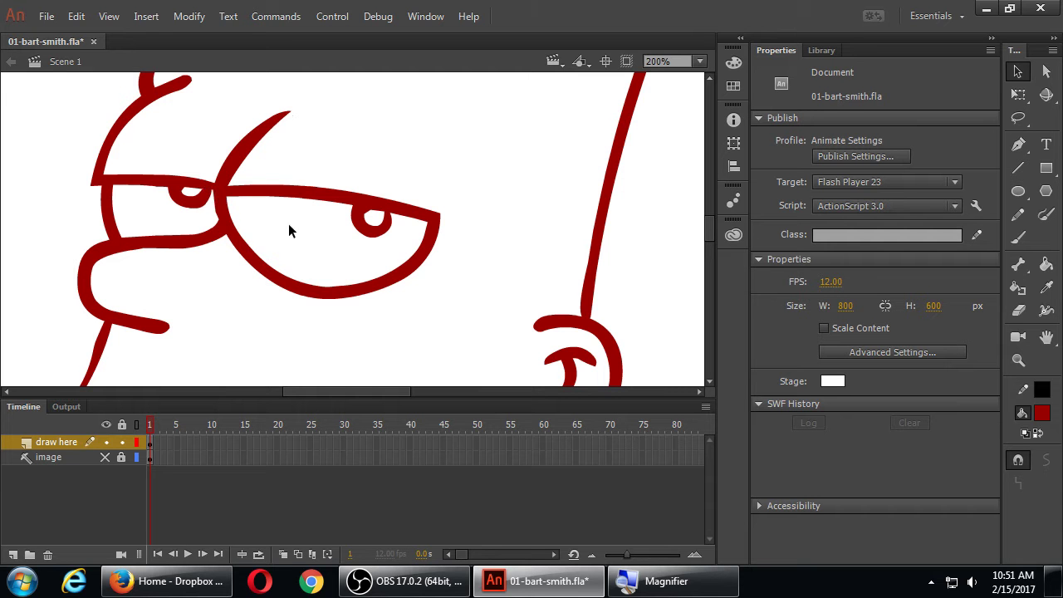
mouse_move(289, 230)
mouse_down()
mouse_move(344, 294)
mouse_move(351, 206)
mouse_move(374, 215)
mouse_up()
scroll(368, 213, down, 4)
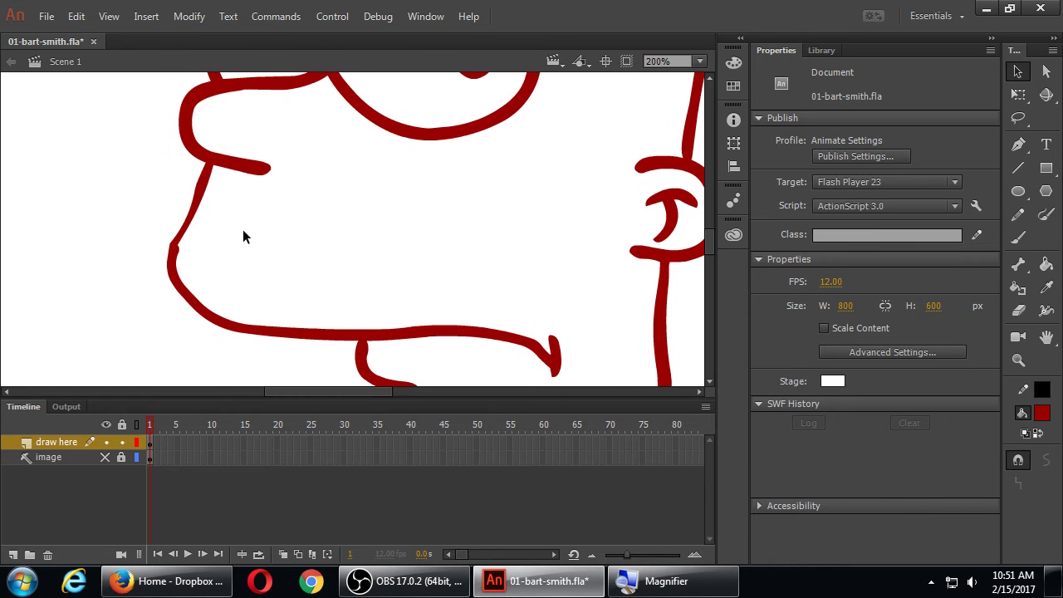
key(l)
mouse_move(236, 218)
mouse_down()
mouse_move(213, 150)
mouse_move(130, 245)
mouse_move(179, 317)
mouse_up()
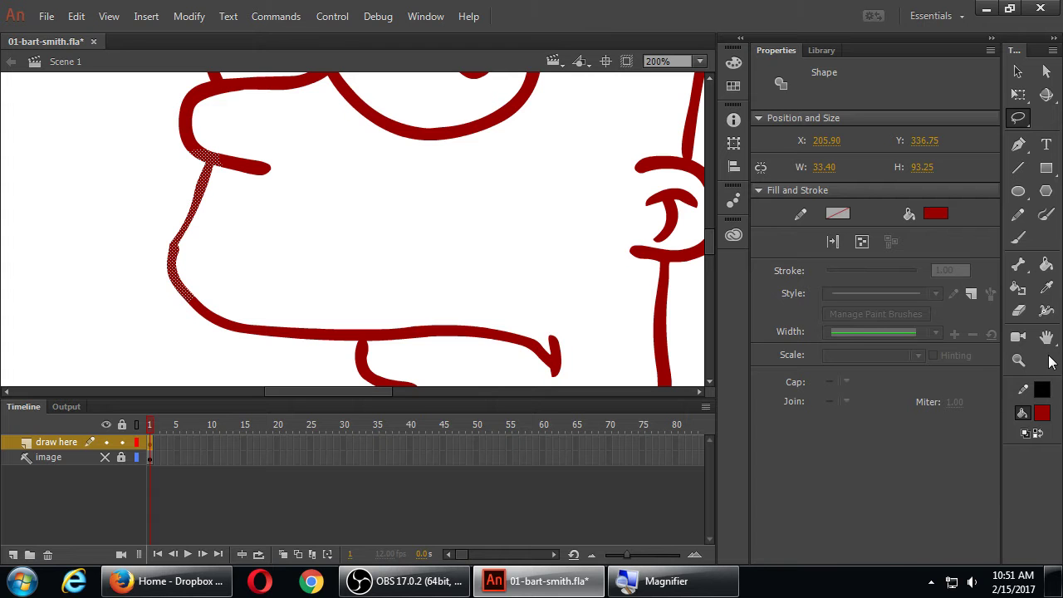
key(v)
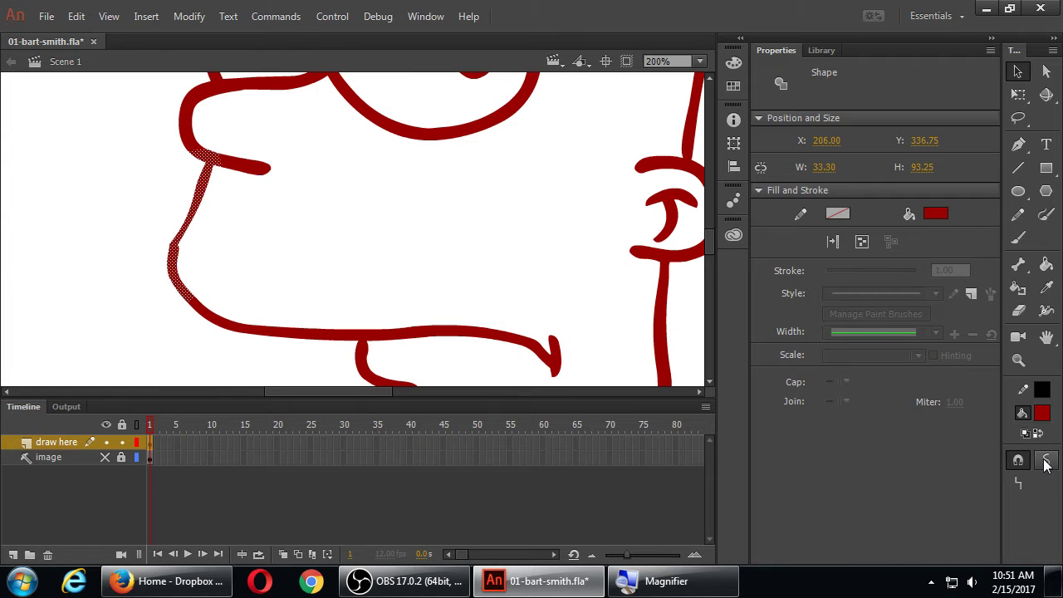
click(1046, 465)
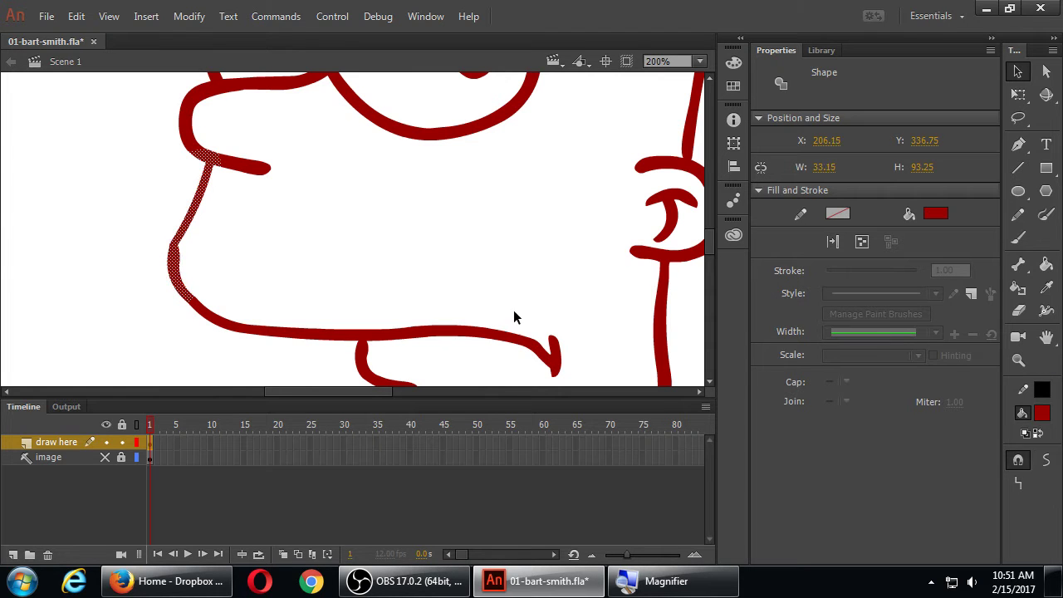
click(329, 237)
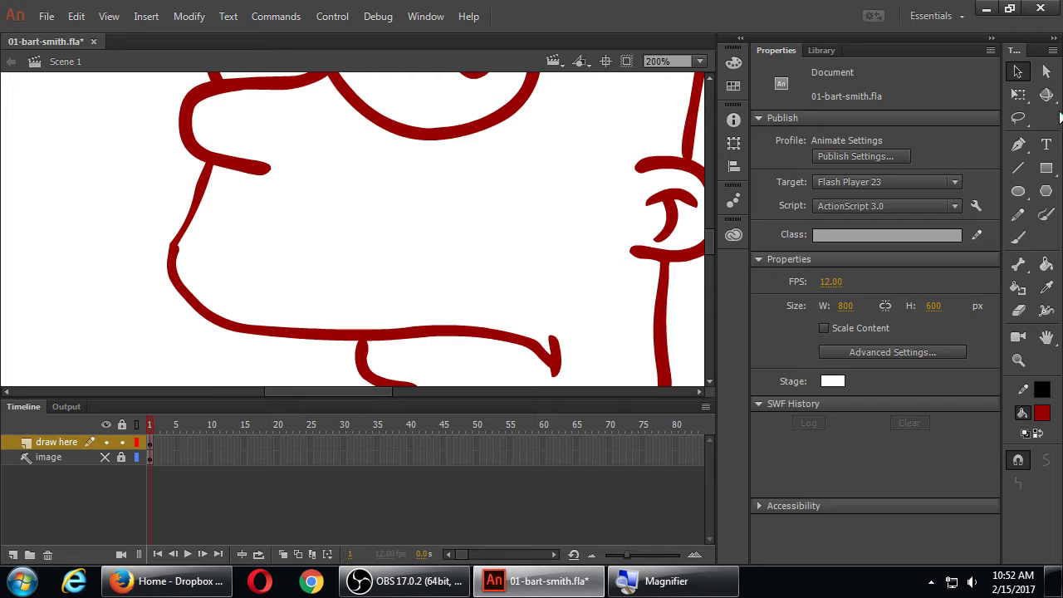
Lasso the bumpy muzzle line below the nose, smooth it repeatedly until the joint is even, and save the file.
click(1024, 122)
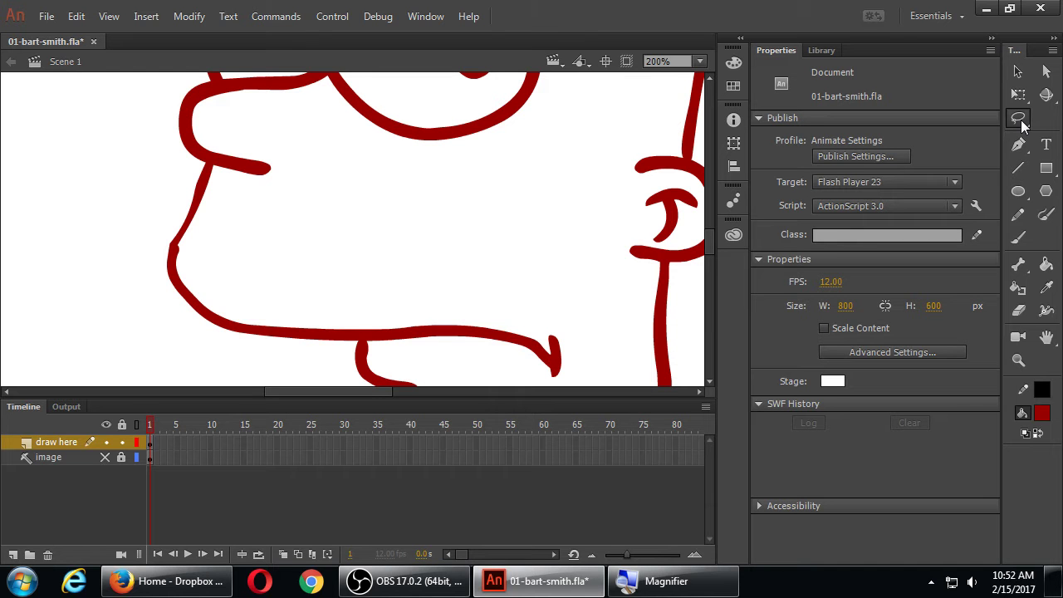
click(1020, 120)
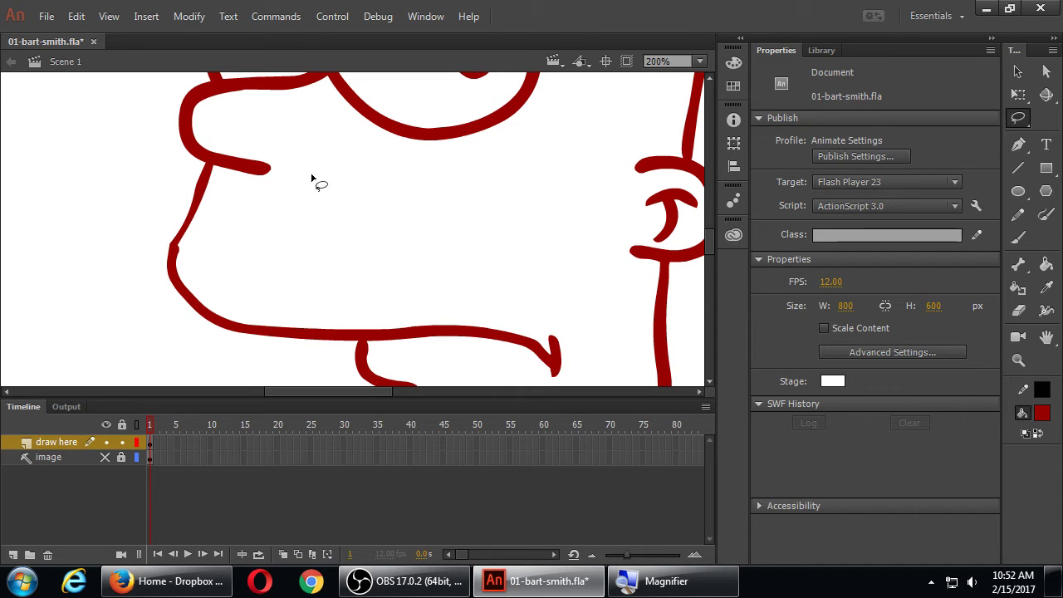
mouse_move(219, 193)
mouse_down()
mouse_move(220, 161)
mouse_move(205, 155)
mouse_move(148, 199)
mouse_move(138, 289)
mouse_move(181, 301)
mouse_move(231, 239)
mouse_up()
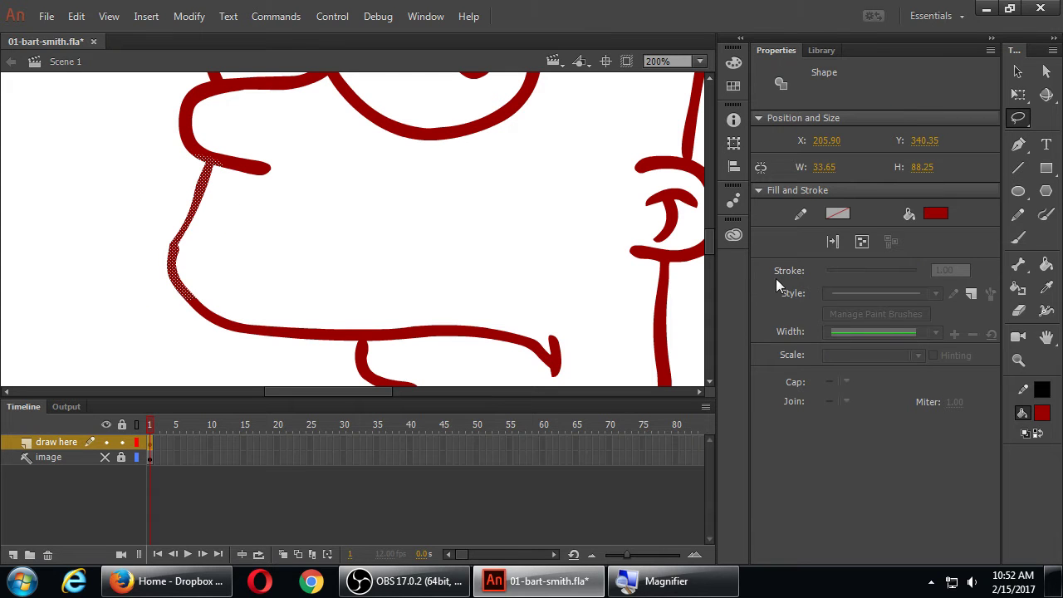
click(1020, 71)
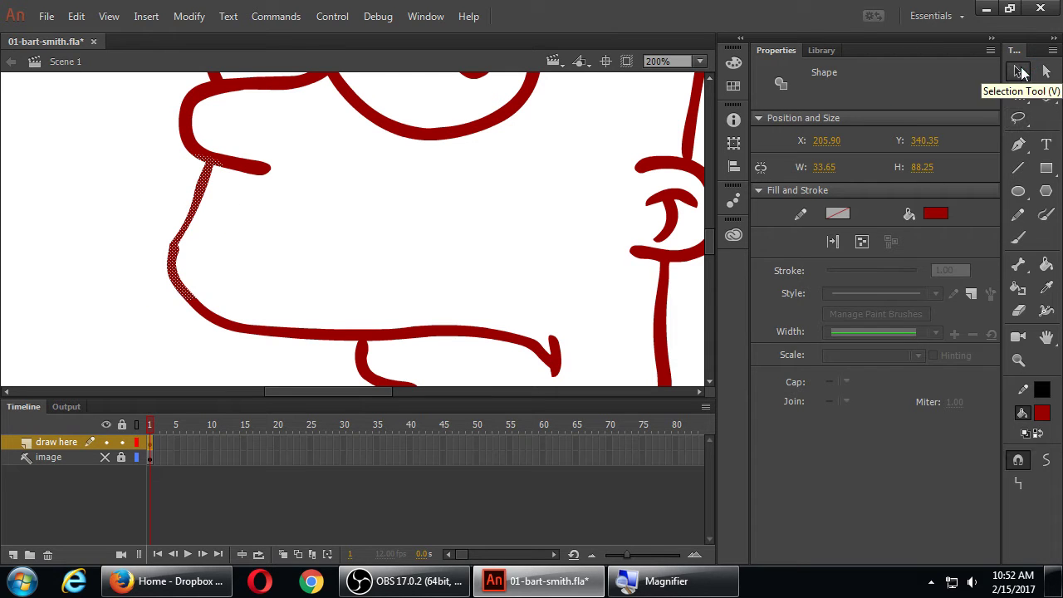
click(1045, 461)
click(1045, 462)
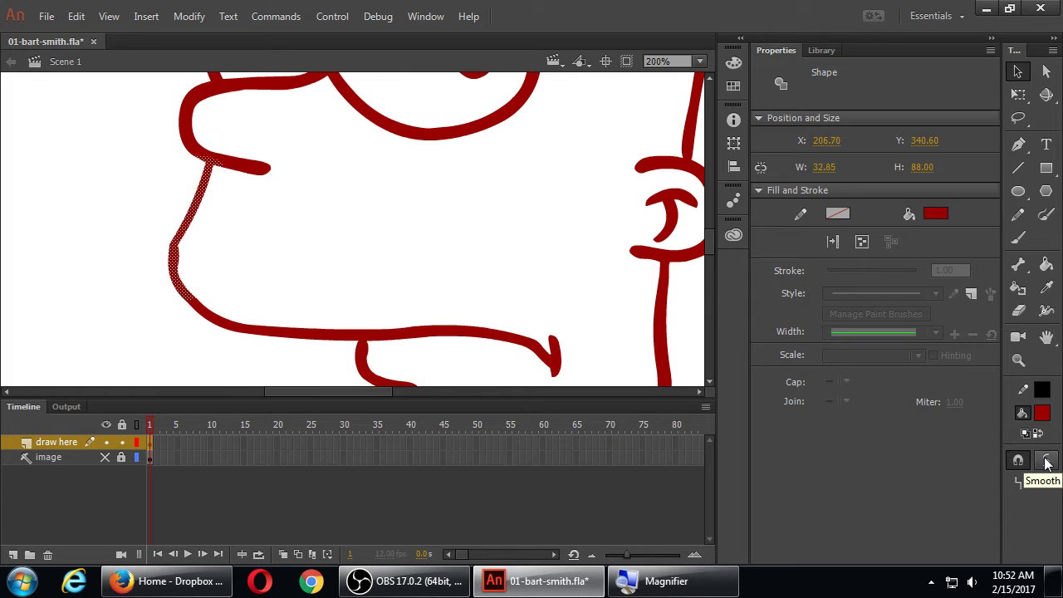
click(1045, 462)
click(1045, 462)
click(1046, 463)
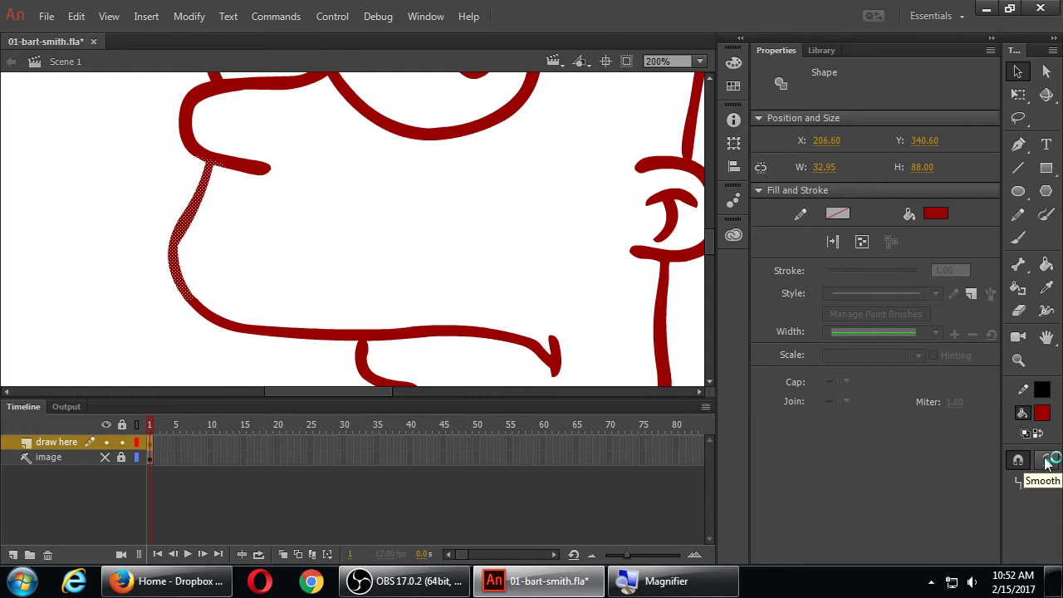
click(304, 240)
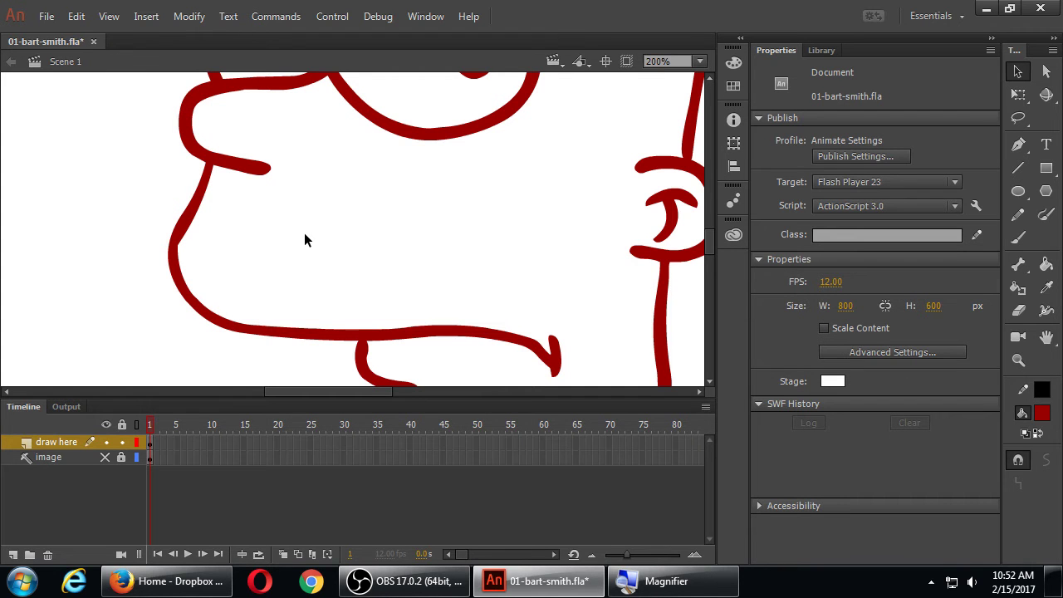
key(ctrl+s)
key(ctrl+minus)
key(ctrl+minus)
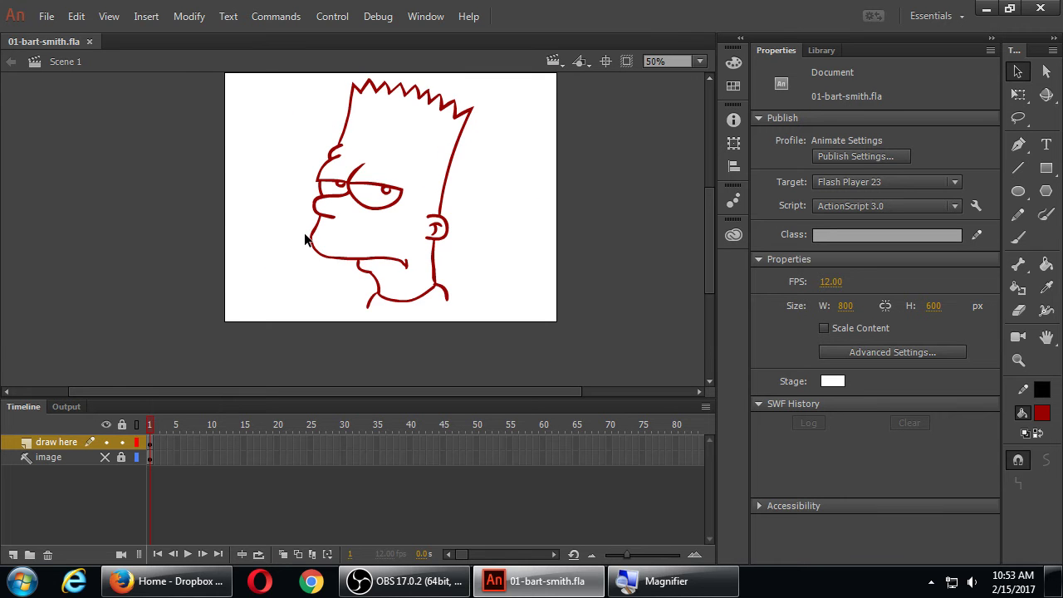
key(ctrl+equal)
mouse_move(401, 283)
mouse_down()
mouse_move(398, 161)
mouse_move(399, 185)
mouse_up()
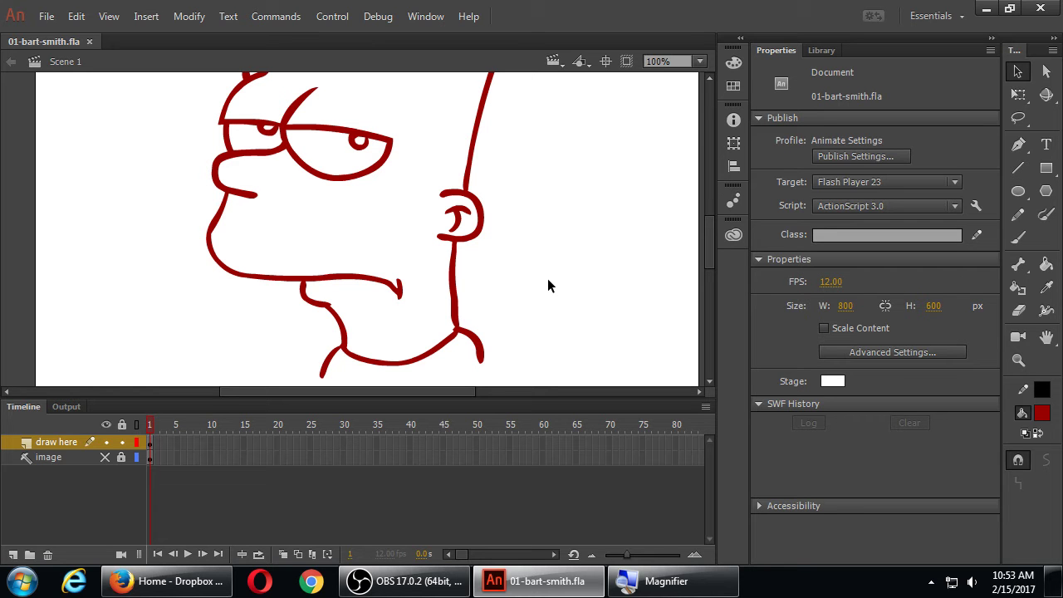
key(t)
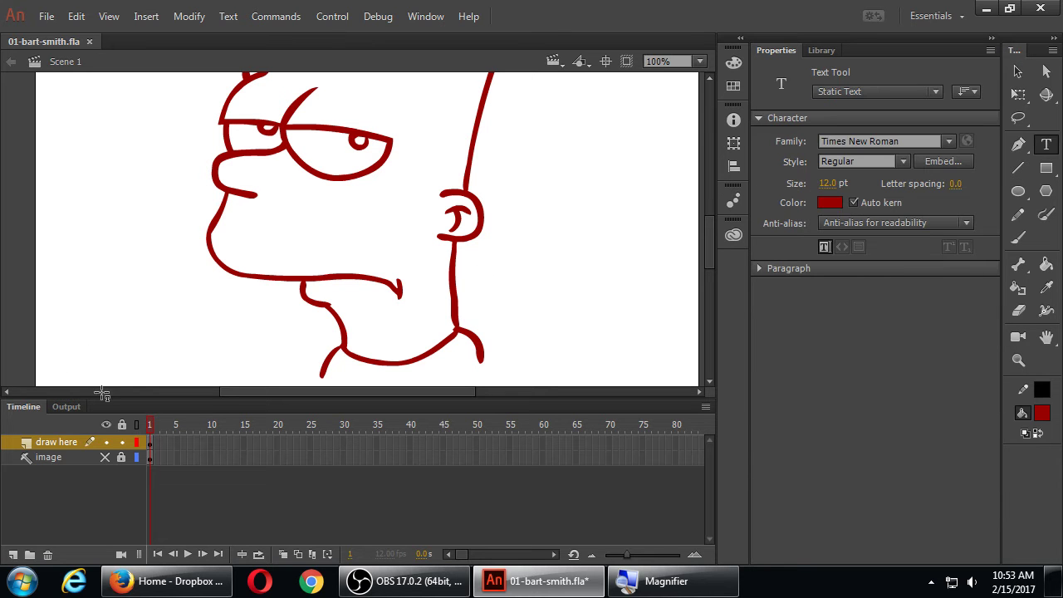
click(58, 357)
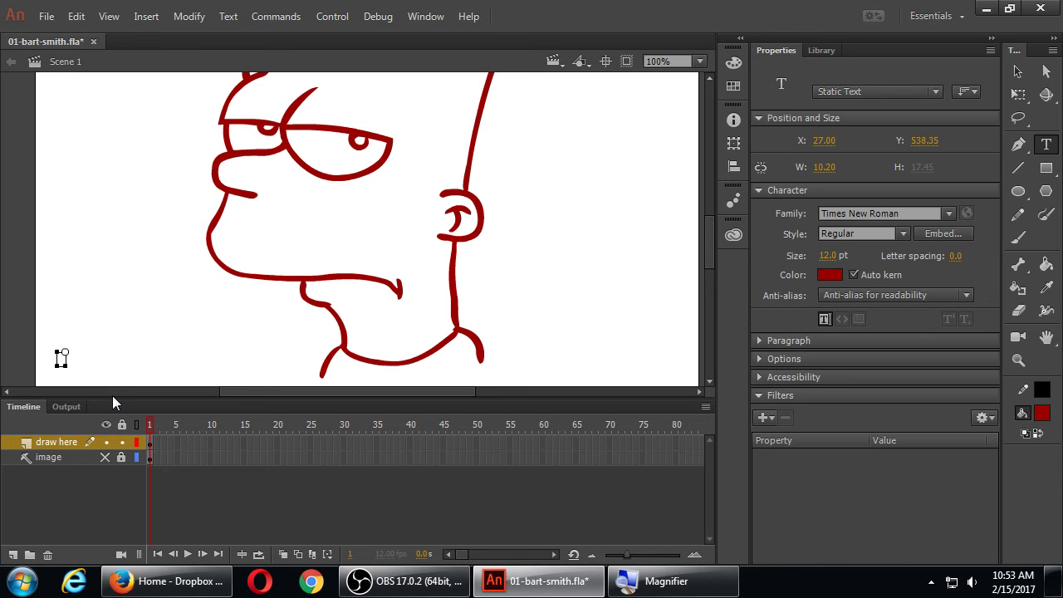
text(@swo)
text(cis126)
key(super+plus)
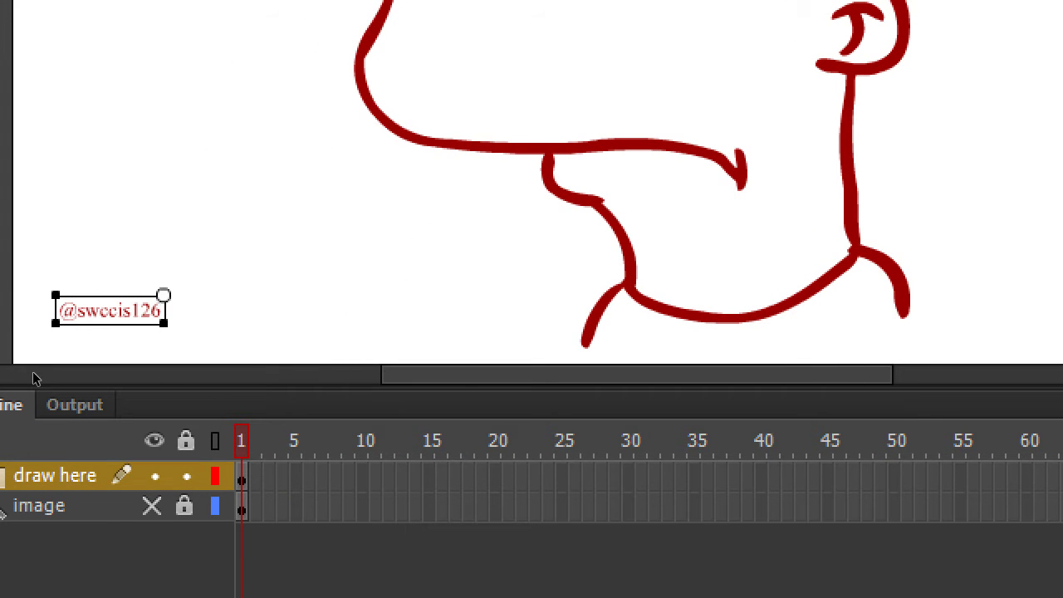
key(ctrl+equal)
key(ctrl+equal)
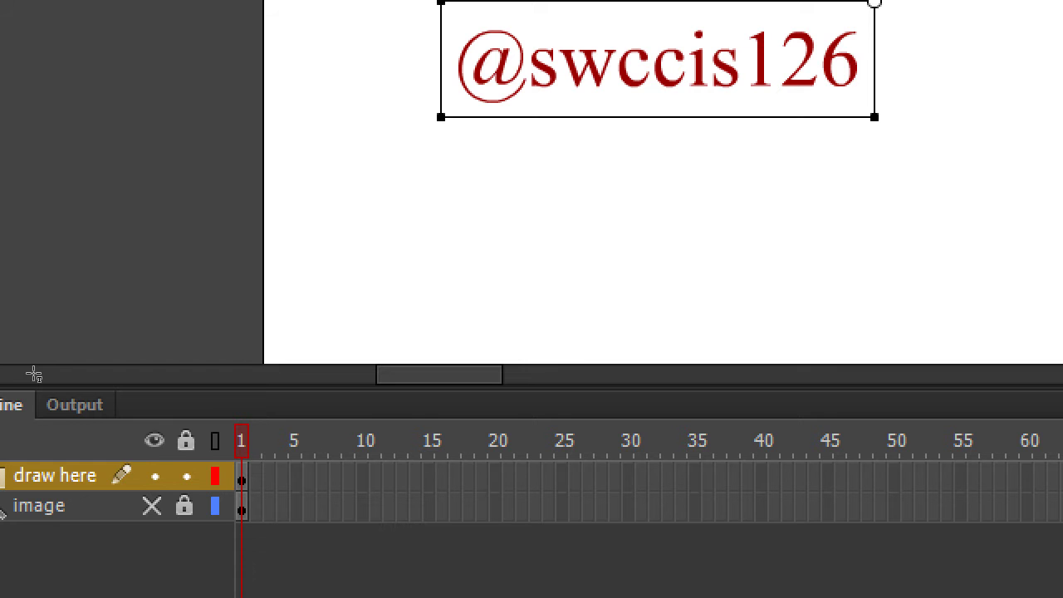
key(ctrl+minus)
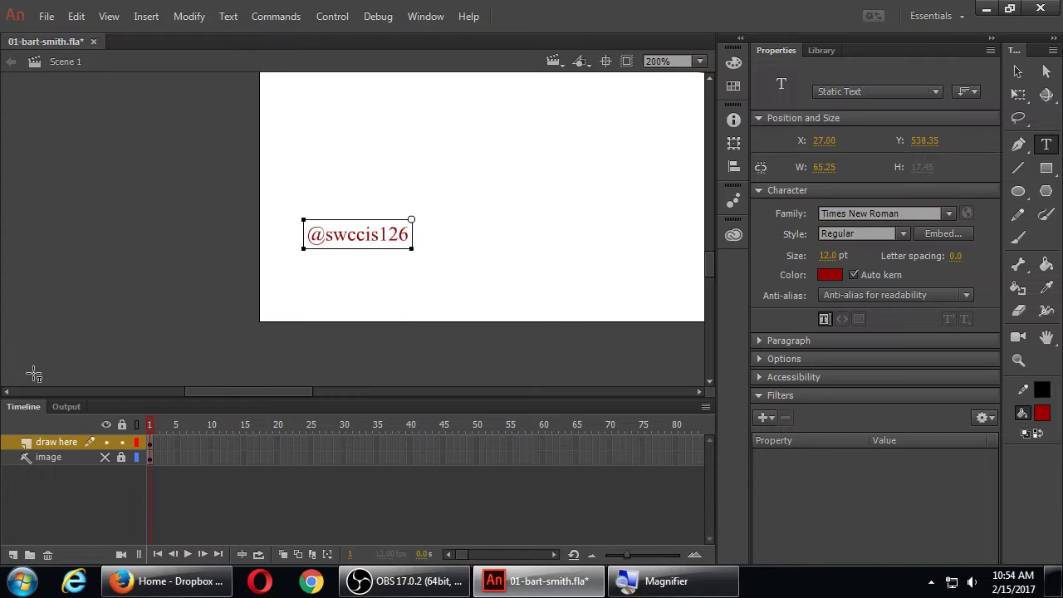
key(ctrl+minus)
key(ctrl+minus)
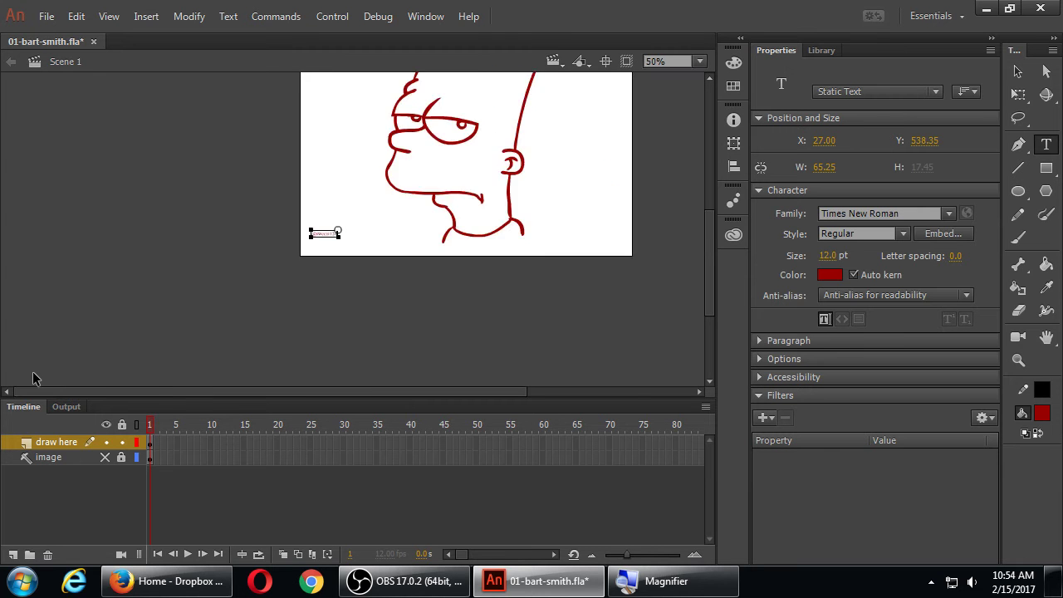
key(ctrl+equal)
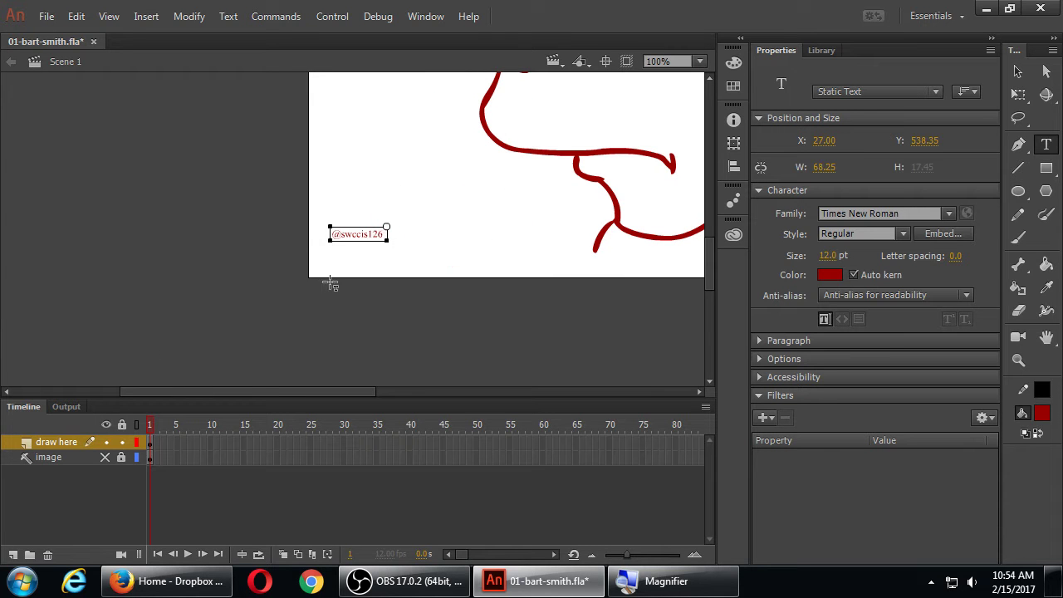
click(1018, 71)
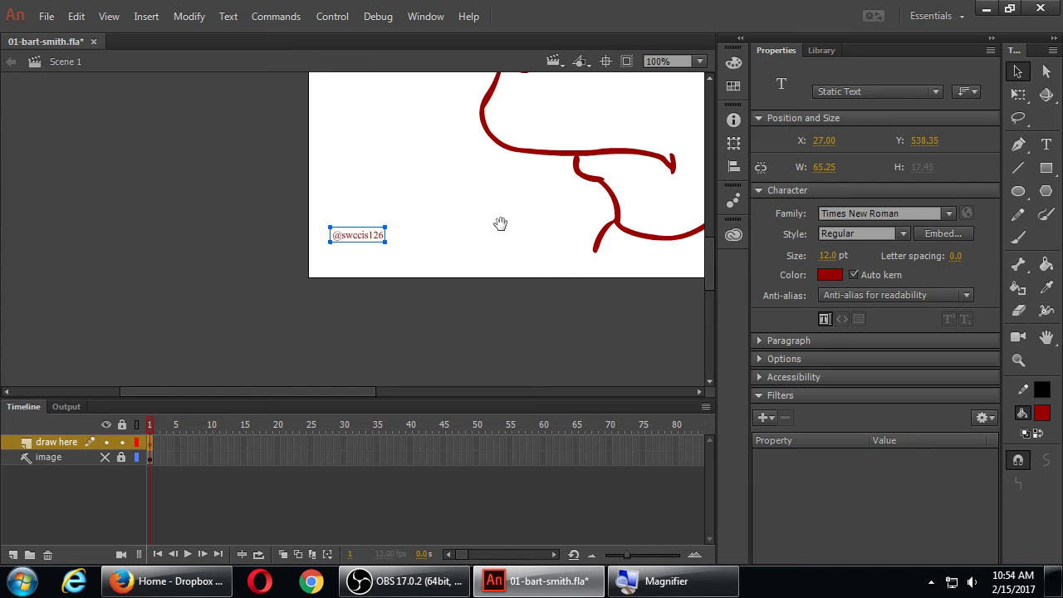
drag(498, 225, 329, 312)
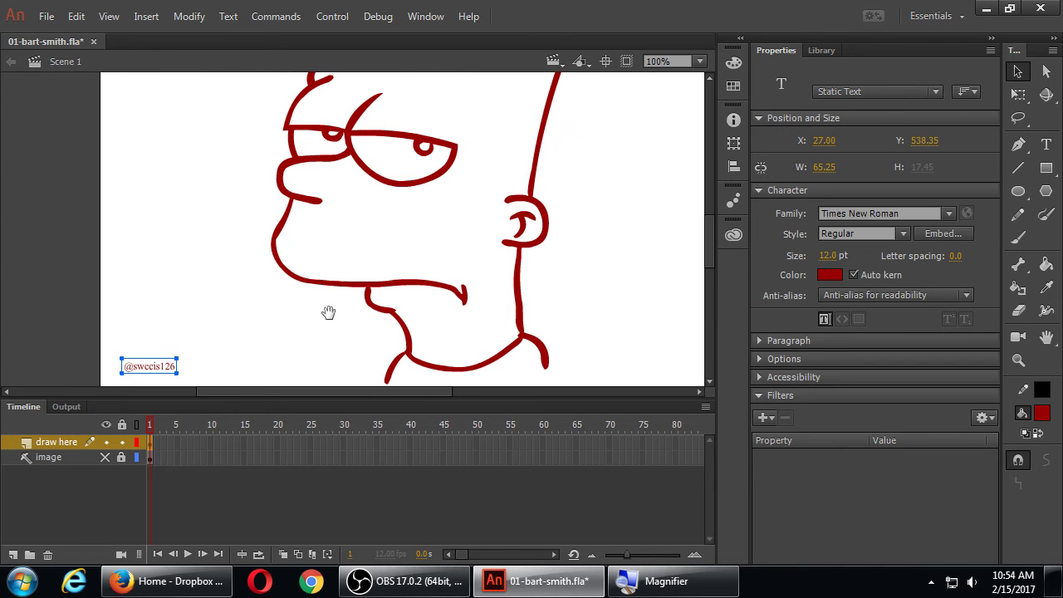
key(ctrl+s)
Lasso the back-of-neck line between the ear and the collar, smooth it, and save the file.
key(l)
mouse_move(544, 268)
mouse_down()
mouse_move(508, 271)
mouse_move(502, 321)
mouse_move(520, 358)
mouse_move(540, 309)
mouse_up()
key(v)
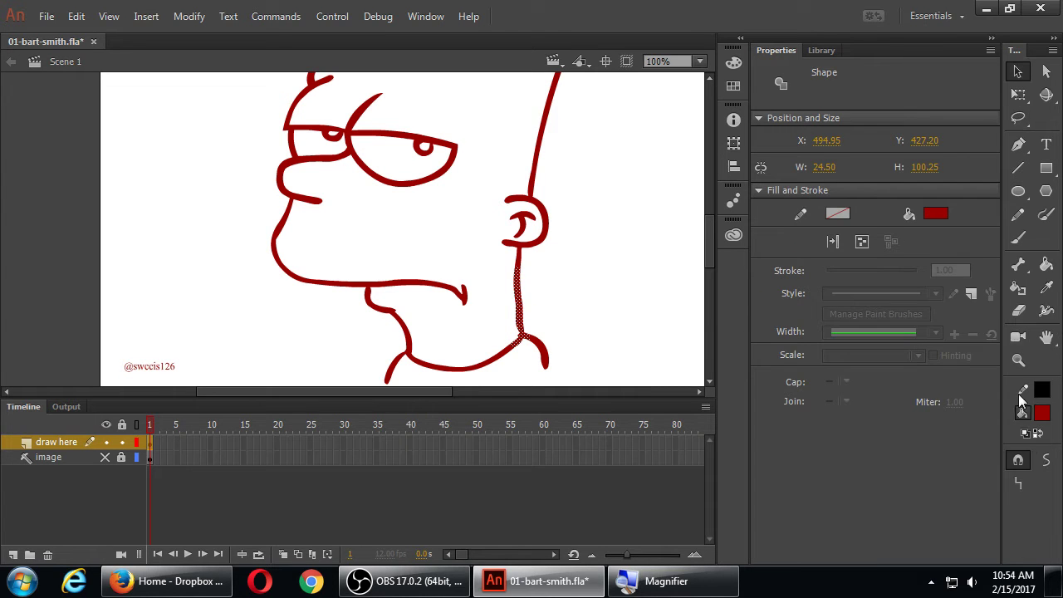
click(1046, 460)
click(572, 277)
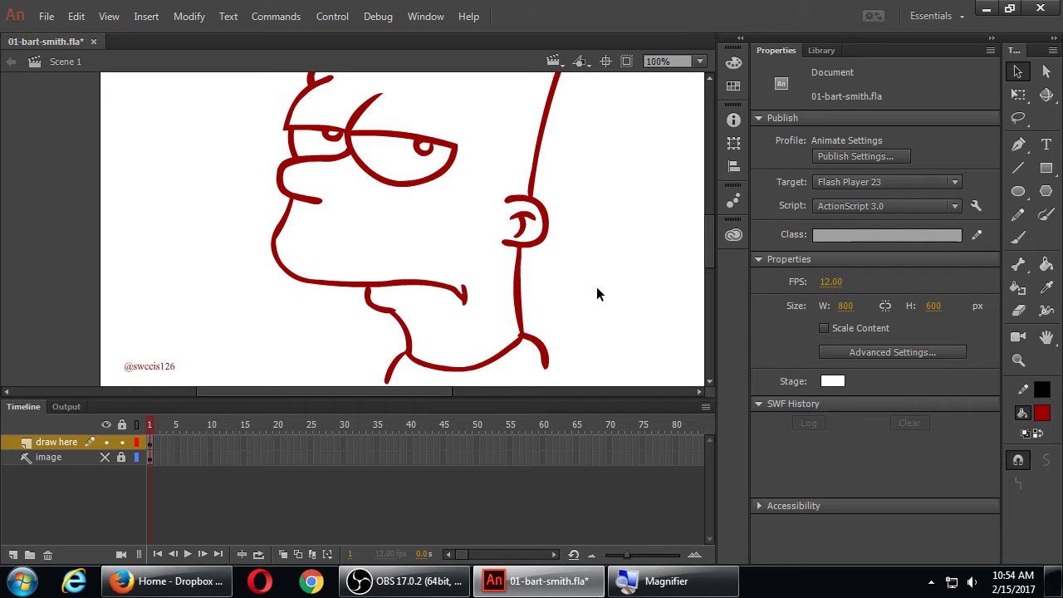
key(ctrl+s)
Fill the head's skin area with golden yellow using the Paint Bucket.
key(h)
drag(591, 166, 594, 251)
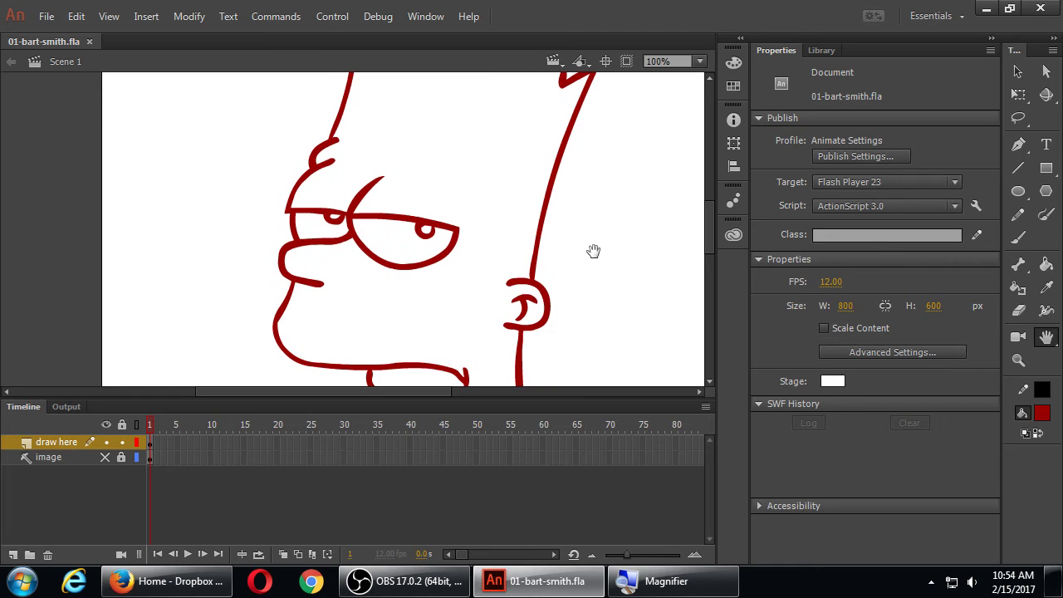
key(F4)
drag(612, 178, 609, 227)
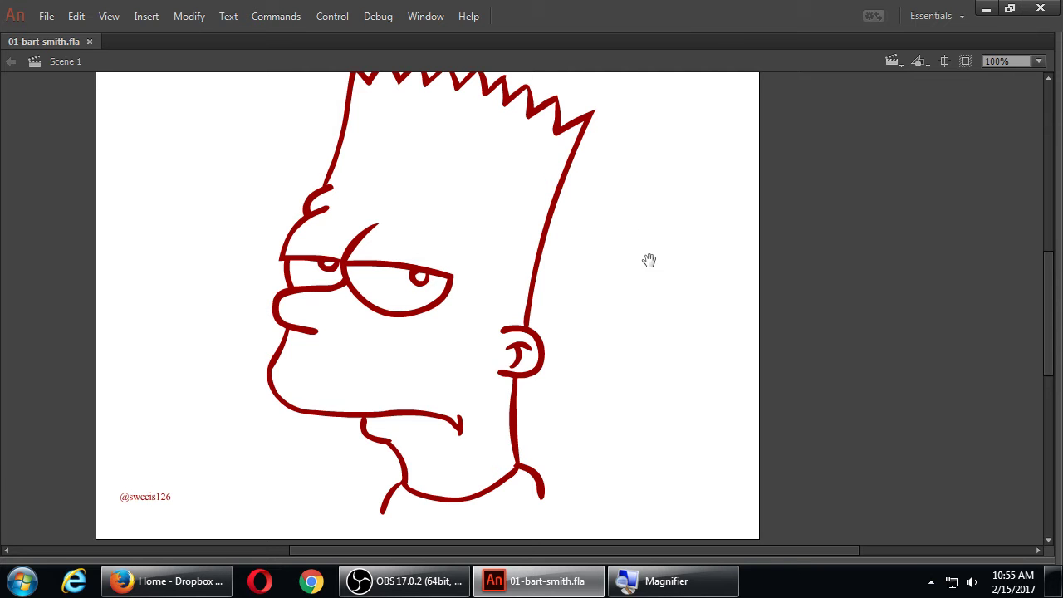
key(F4)
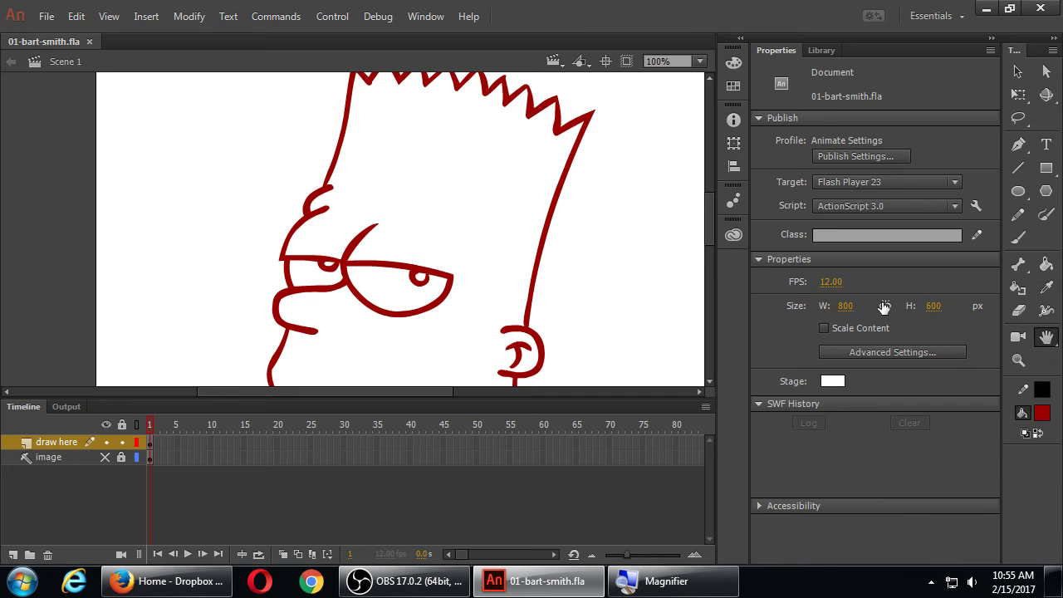
click(1045, 264)
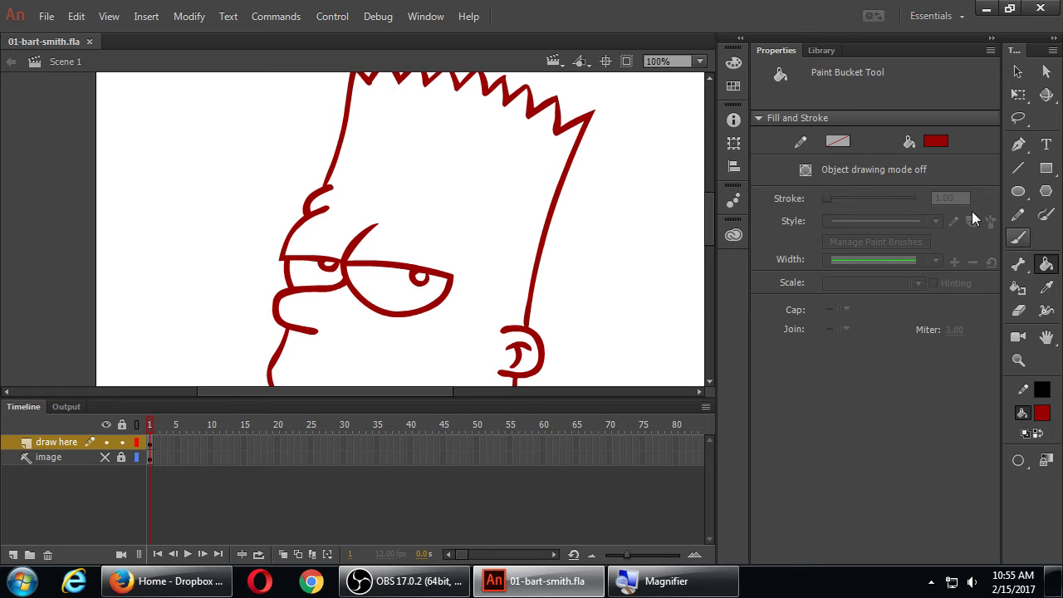
click(935, 142)
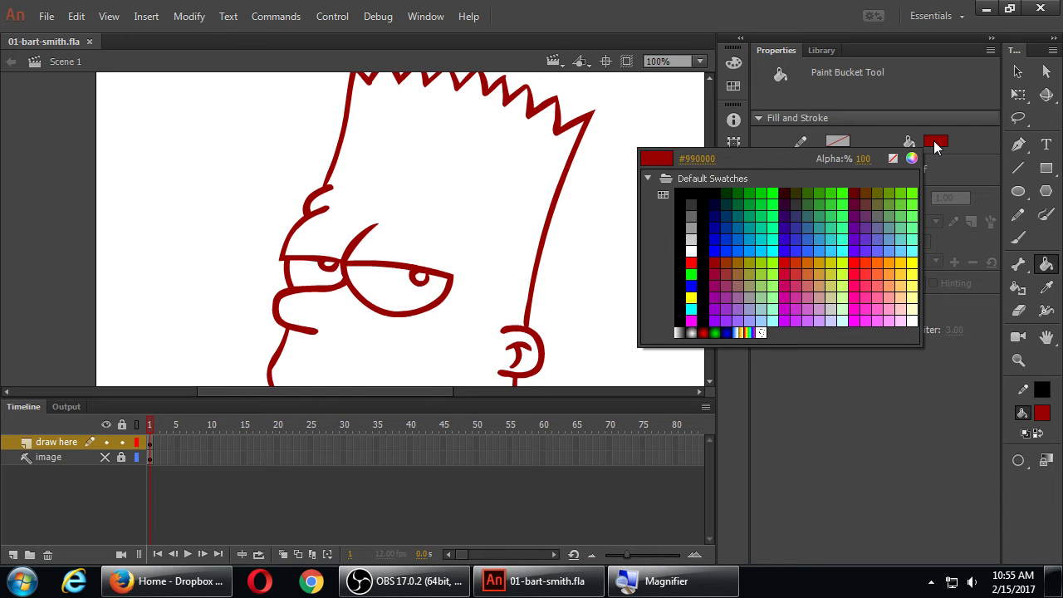
click(900, 266)
click(491, 188)
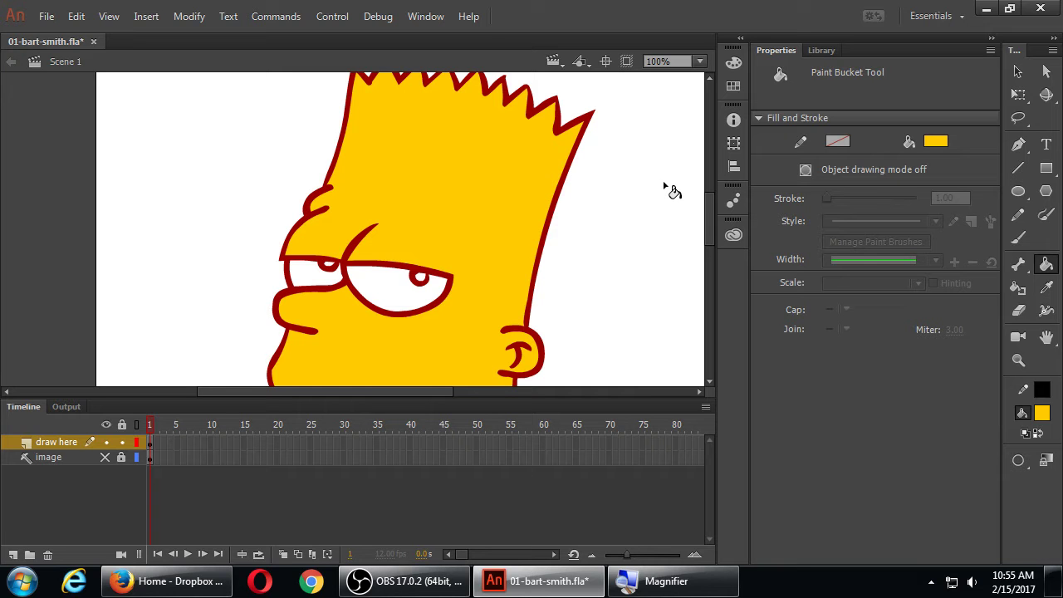
Draw a green line between the lower ends of the two collar strokes and bend it downward to close the collar.
drag(708, 207, 707, 238)
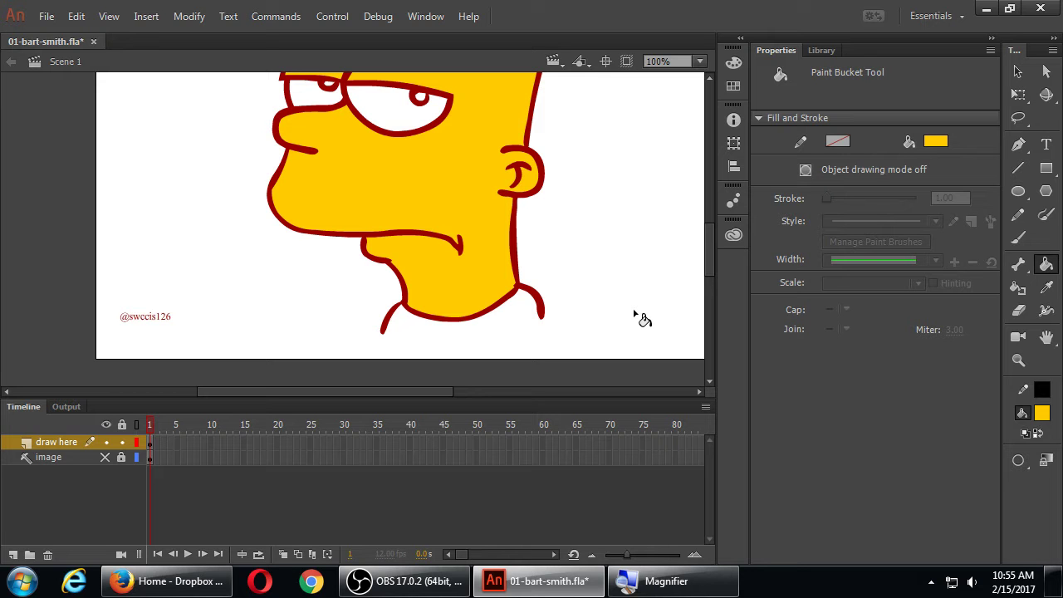
click(1019, 169)
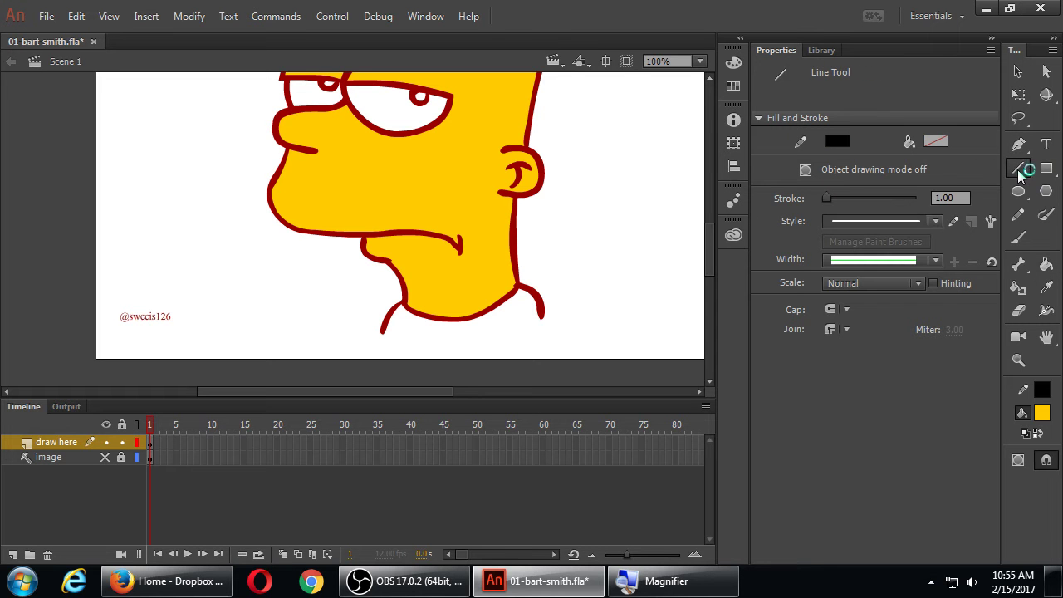
click(839, 141)
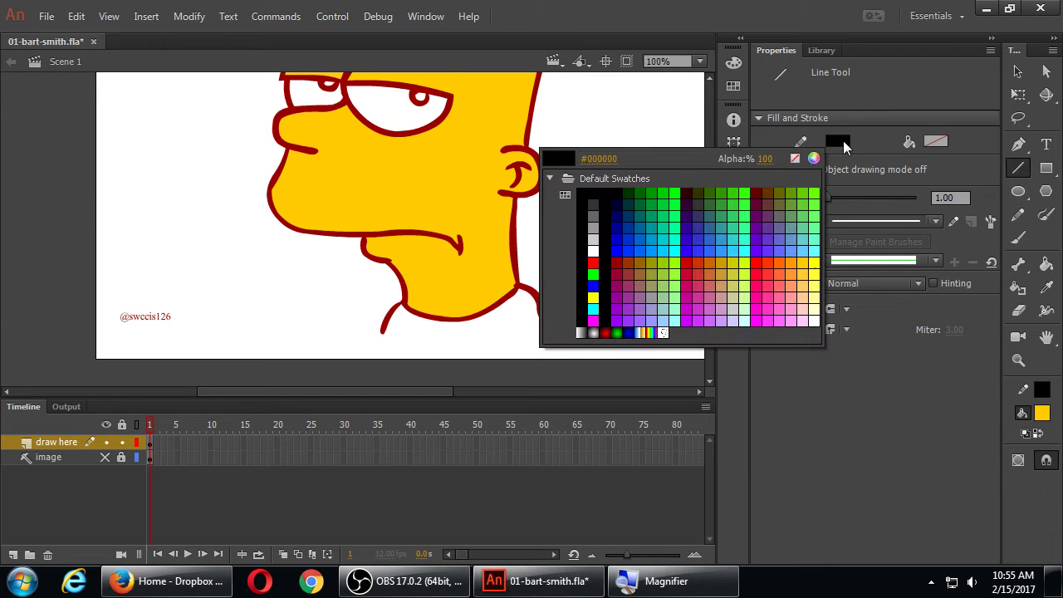
click(732, 194)
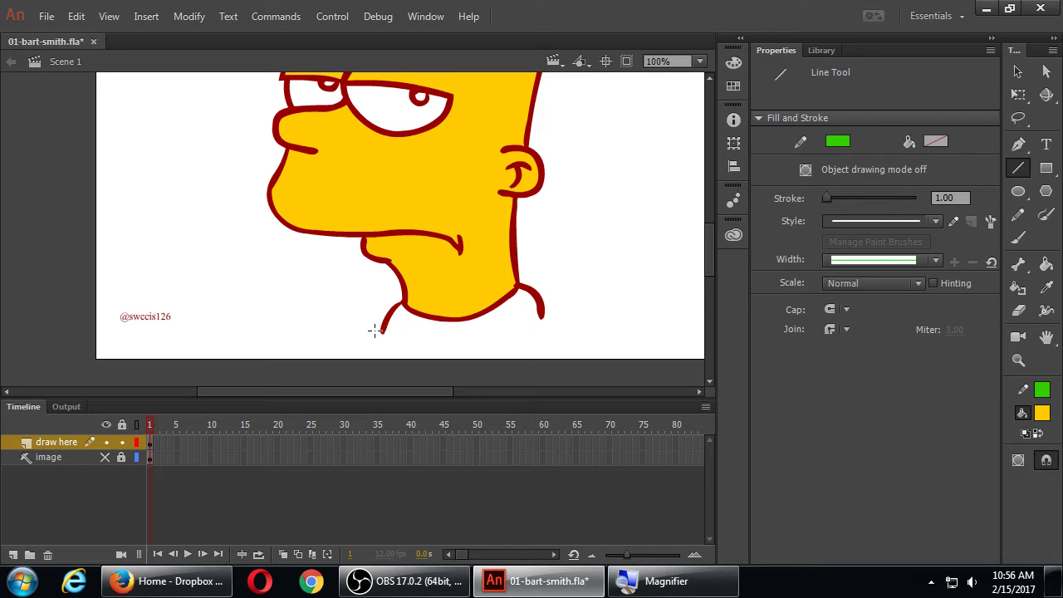
mouse_move(367, 330)
mouse_down()
mouse_move(556, 325)
mouse_move(556, 315)
mouse_up()
key(ctrl+z)
drag(382, 330, 557, 316)
drag(469, 327, 480, 356)
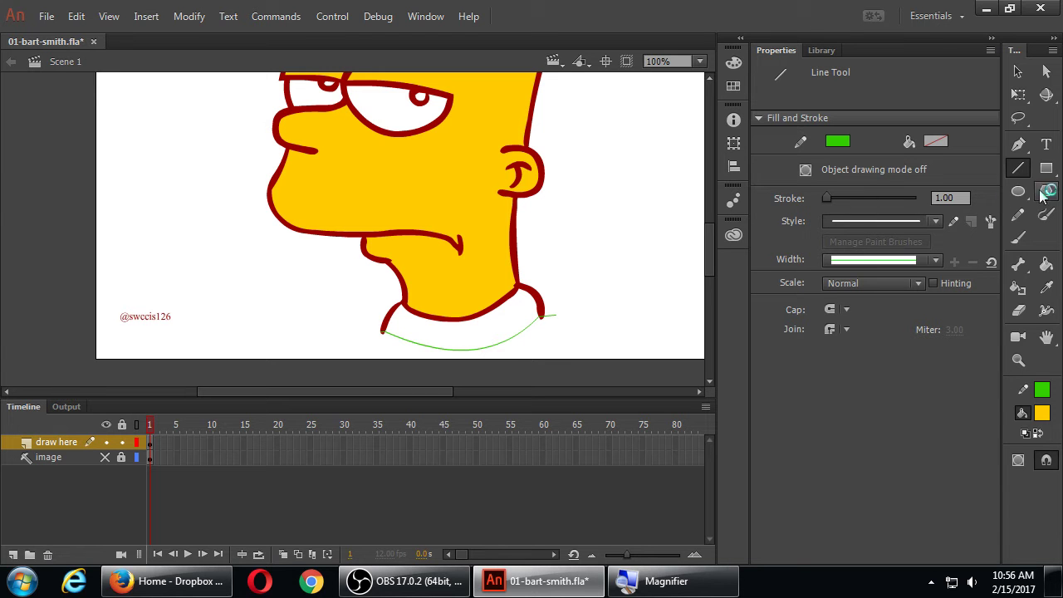
Fill the closed collar area with bright red using the Paint Bucket.
click(1045, 264)
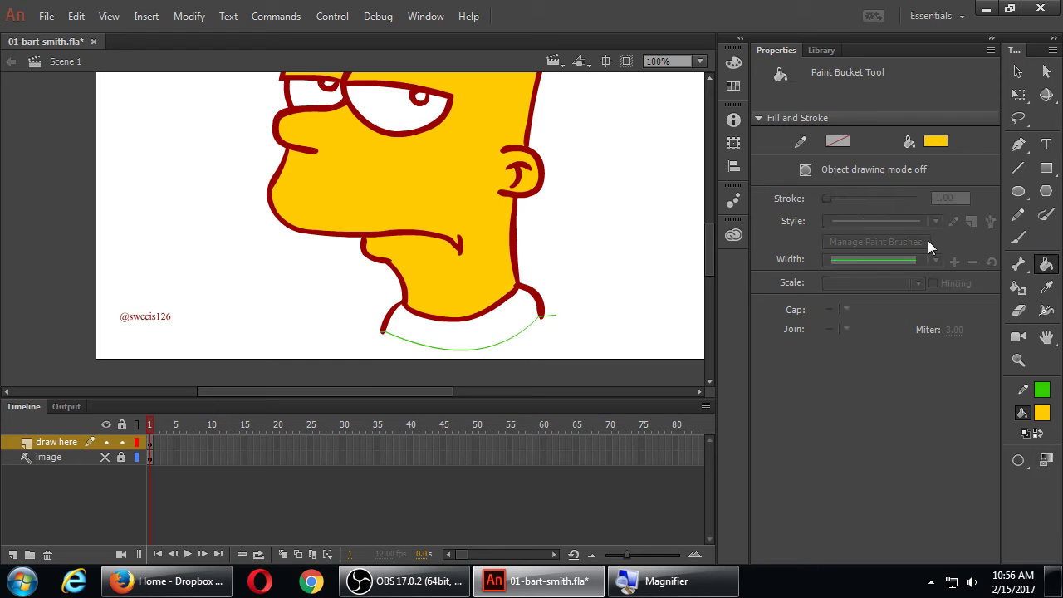
click(936, 143)
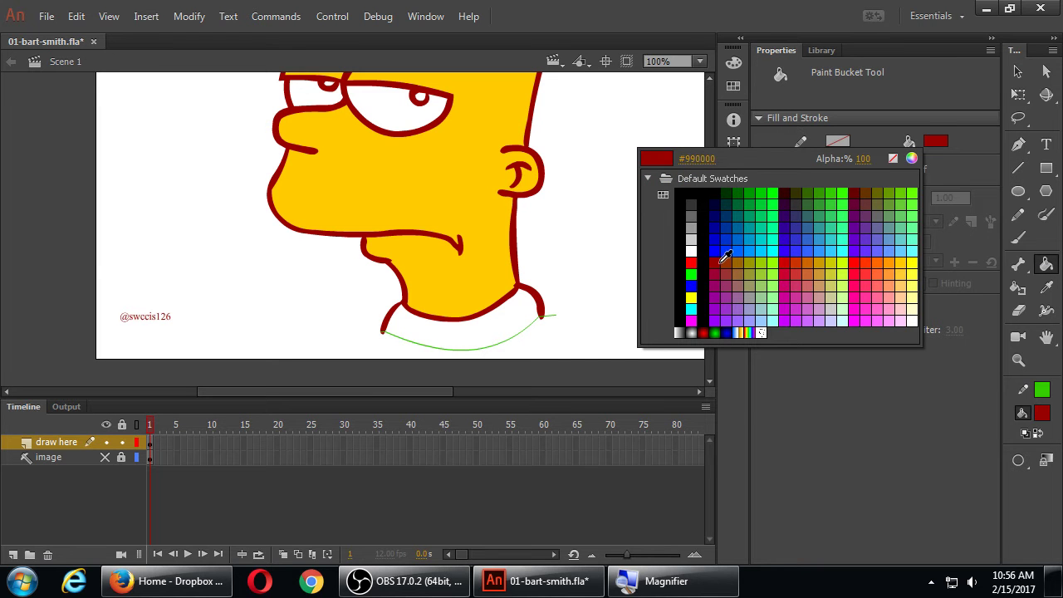
click(691, 263)
click(527, 328)
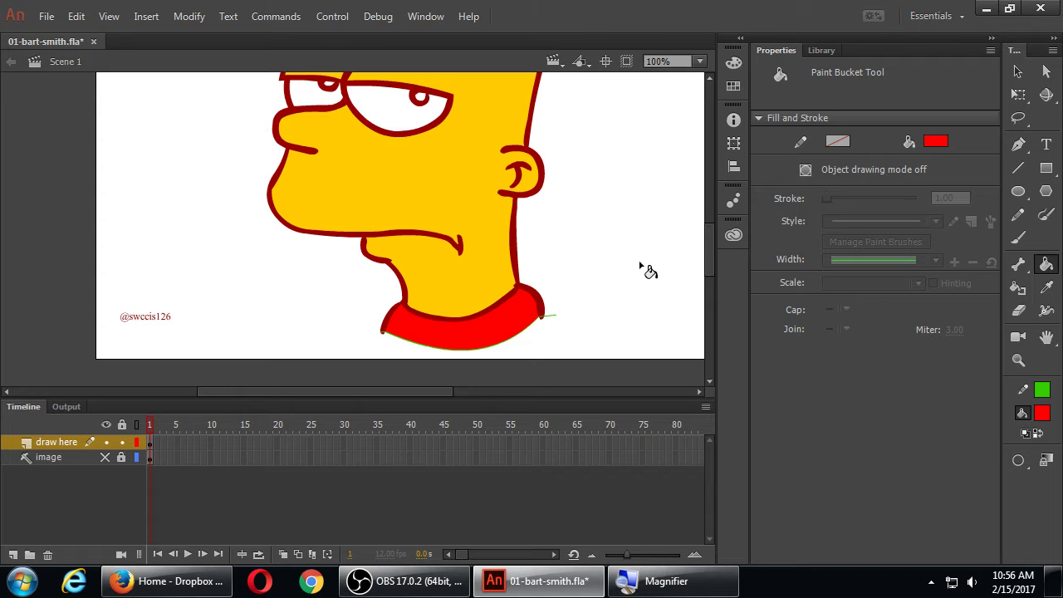
Delete the green guide line along the collar's lower edge, including its overhanging end.
key(v)
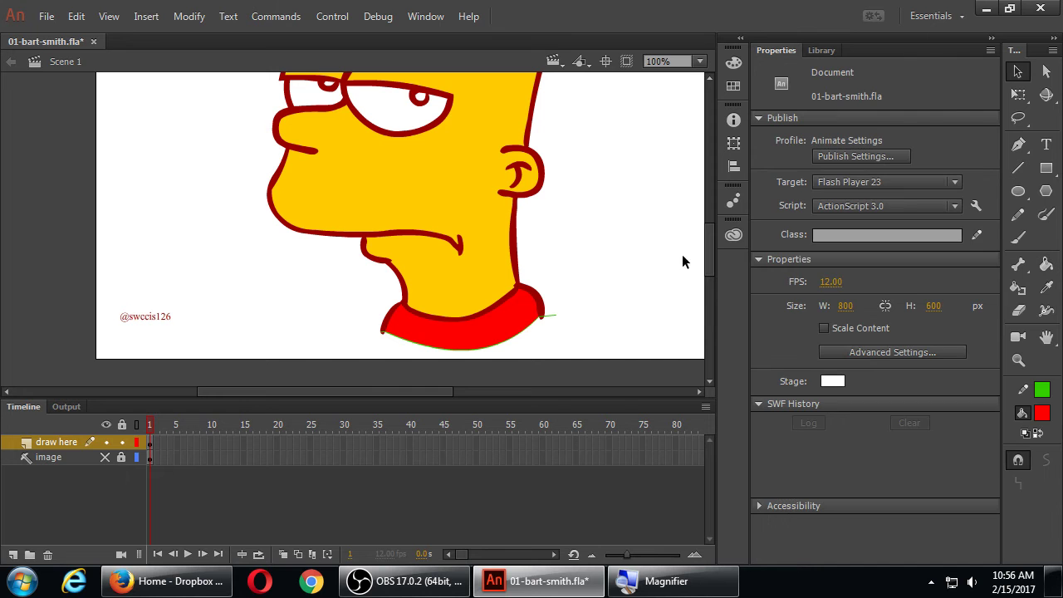
click(551, 317)
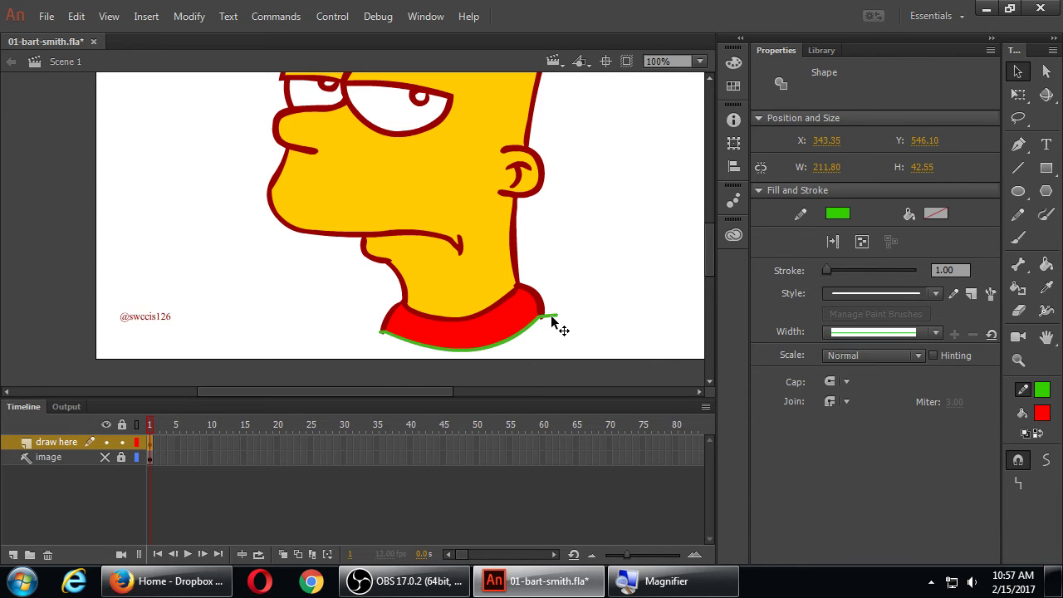
key(Delete)
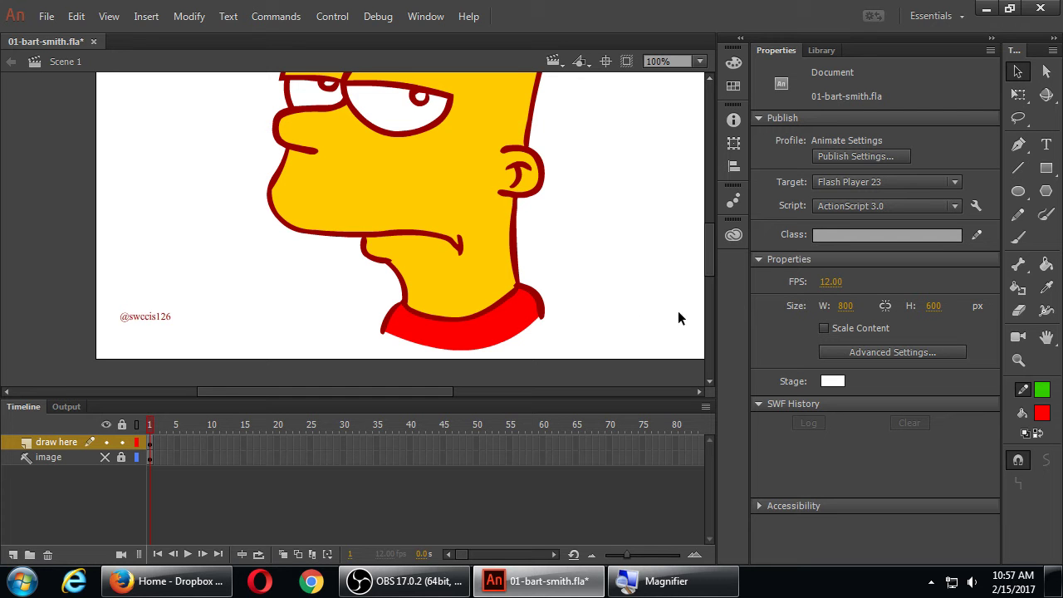
Fill both pupils with dark gray #333333 using the Paint Bucket and save the file.
drag(708, 267, 710, 263)
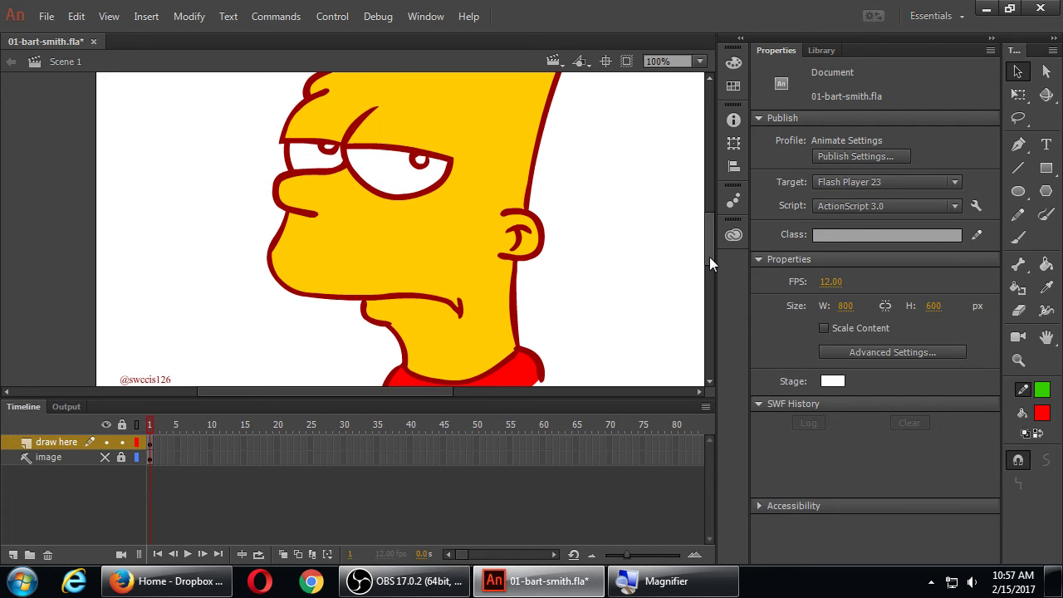
click(1046, 264)
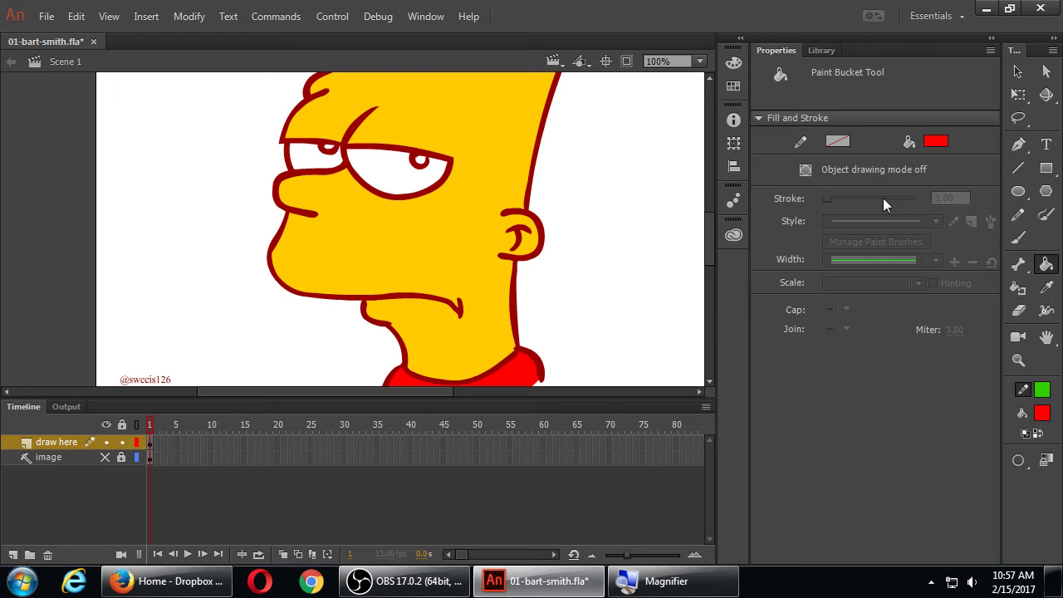
click(934, 142)
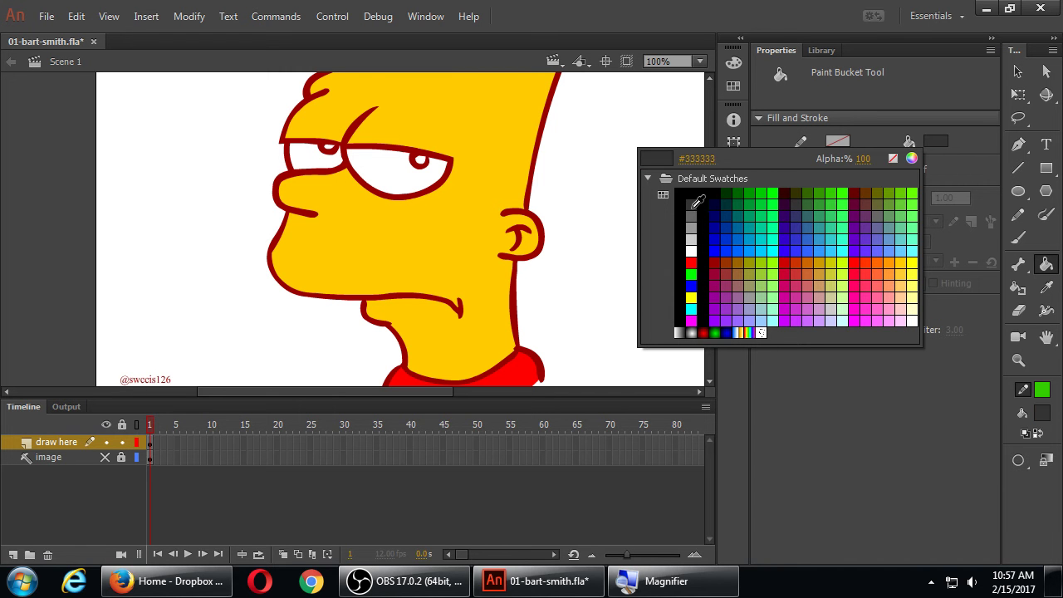
click(700, 199)
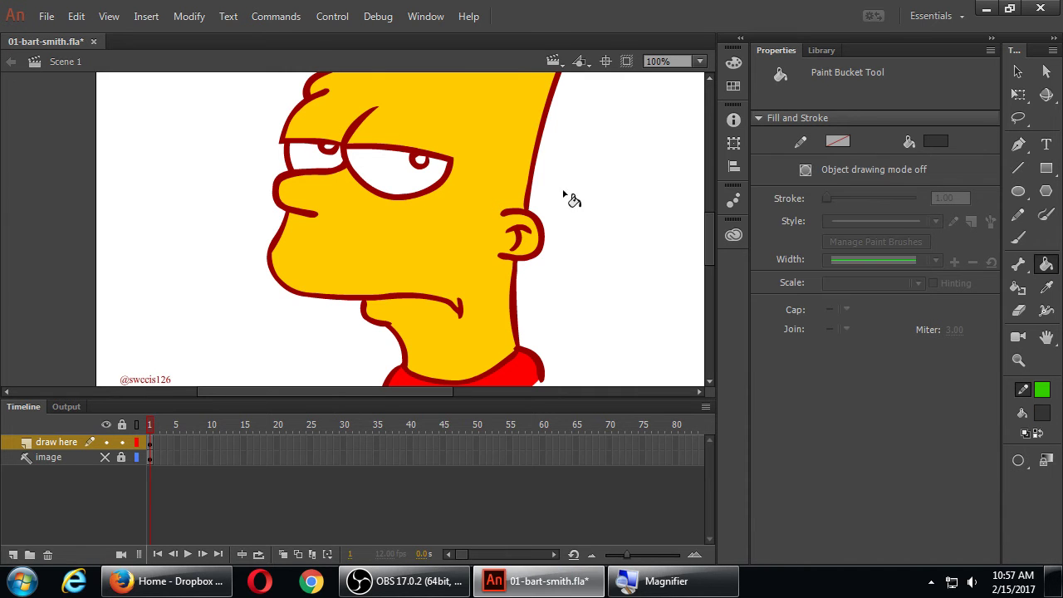
click(420, 161)
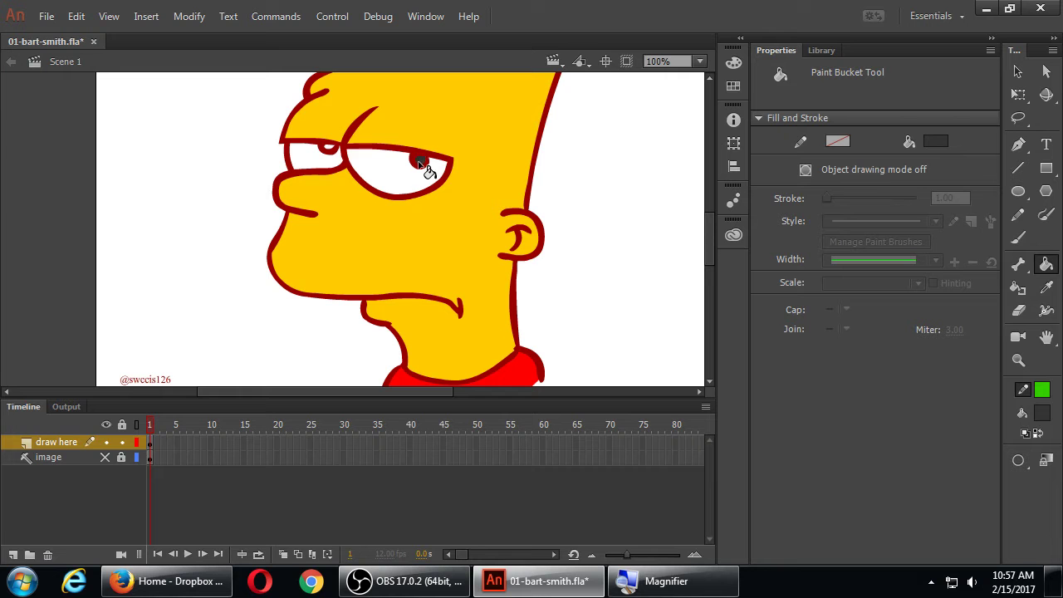
click(329, 147)
key(ctrl+s)
Change the document's stage color to light gray.
key(v)
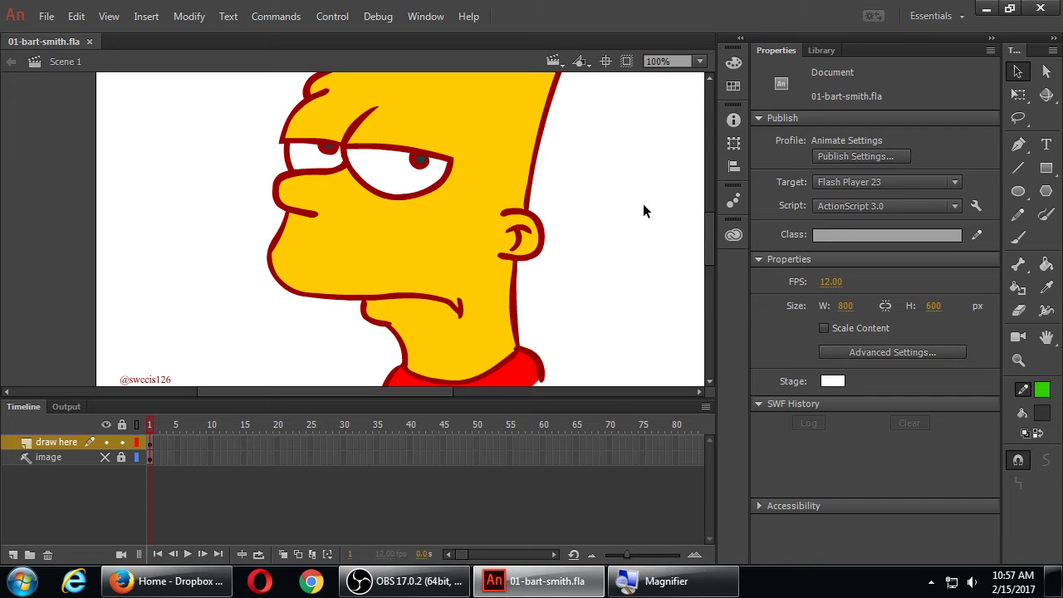
click(832, 381)
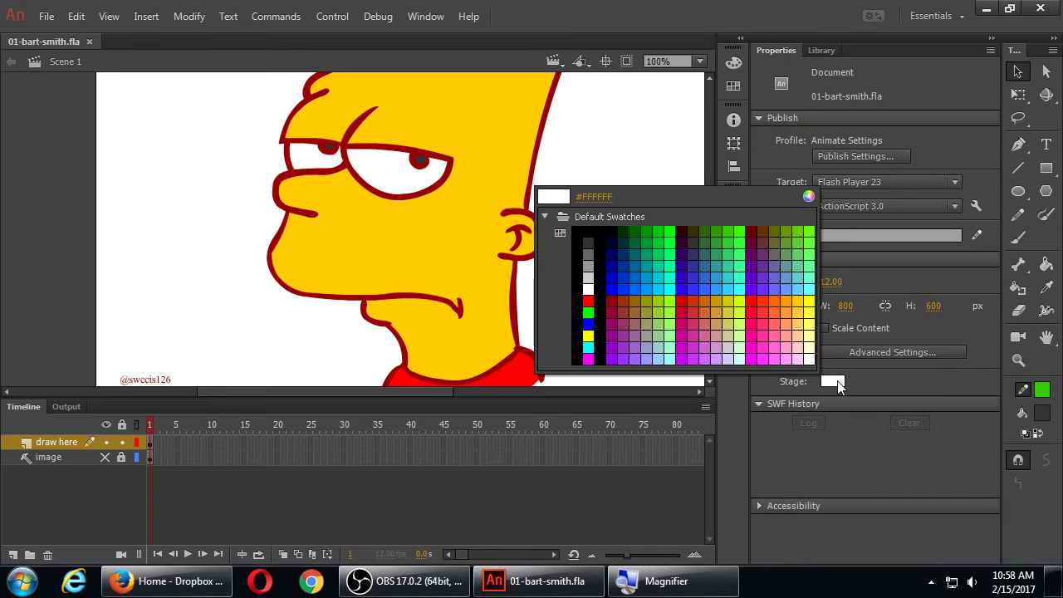
click(589, 278)
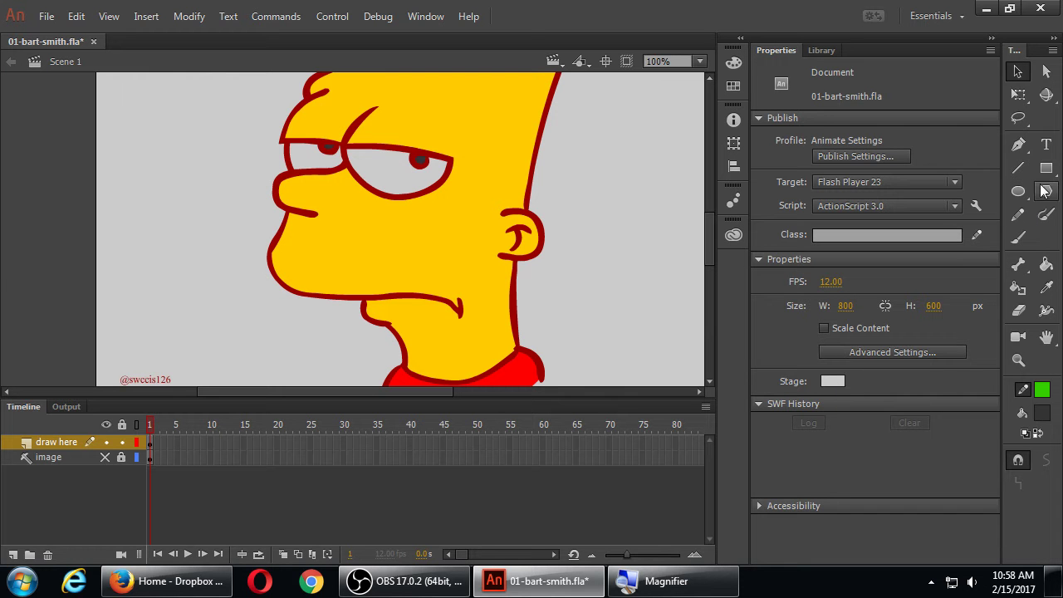
Fill the whites of both eyes with white using the Paint Bucket and save the file.
click(1046, 264)
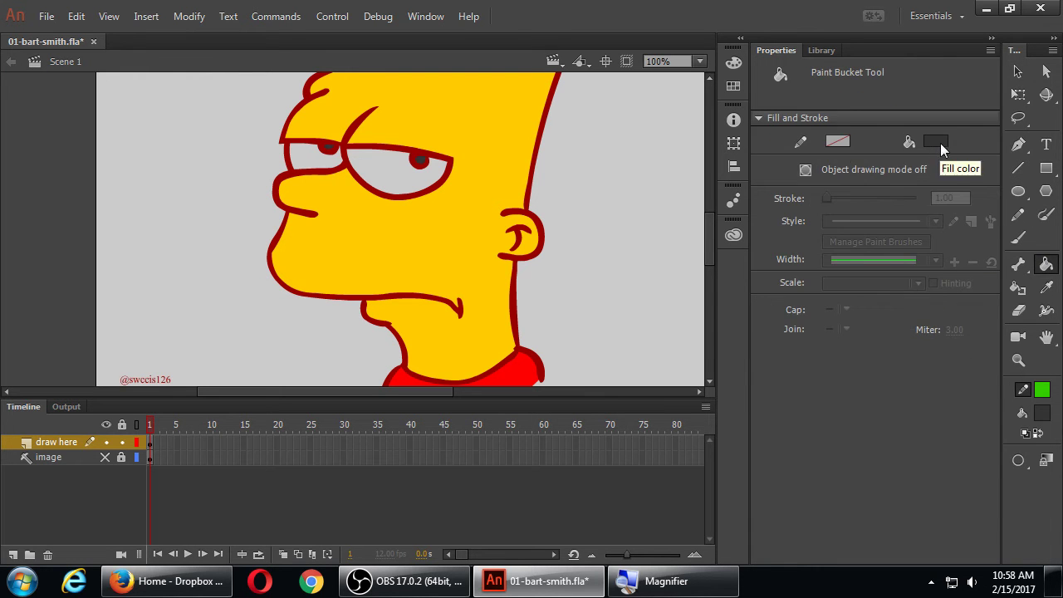
click(938, 142)
click(693, 249)
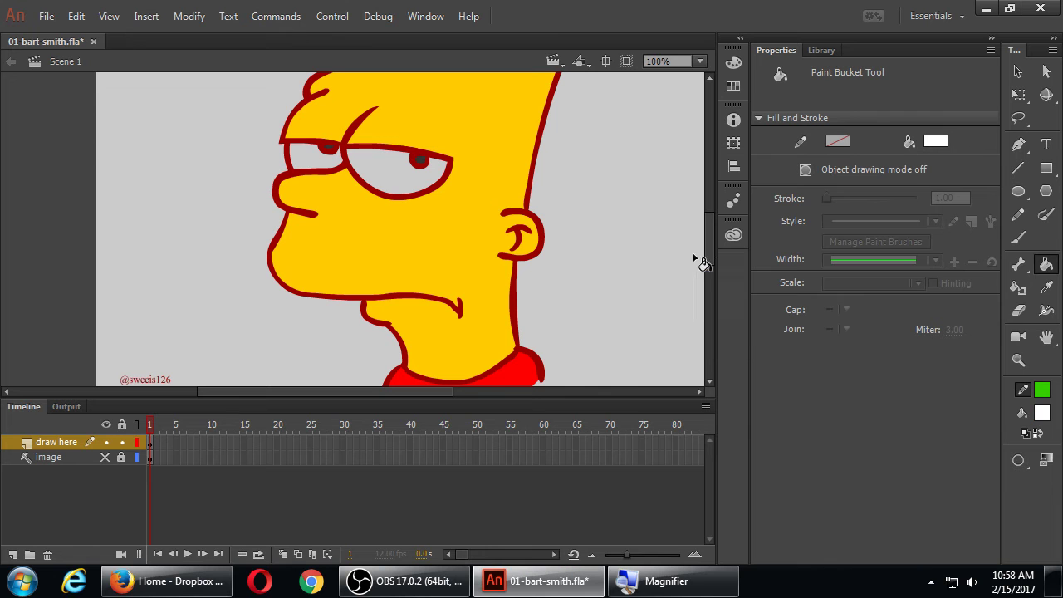
click(382, 172)
click(305, 160)
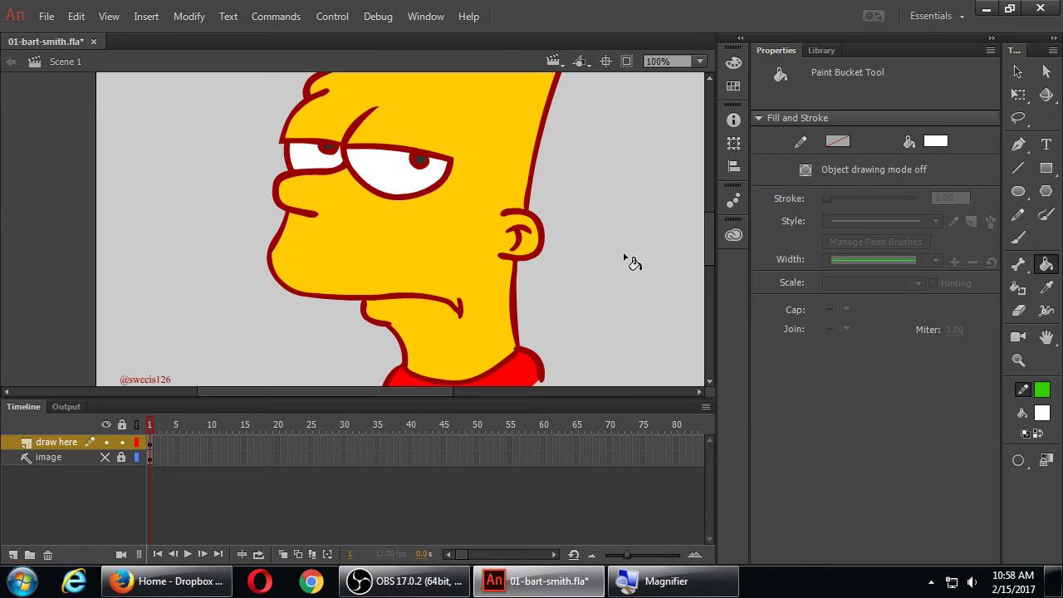
mouse_move(709, 254)
mouse_down()
mouse_move(708, 225)
mouse_move(707, 262)
mouse_up()
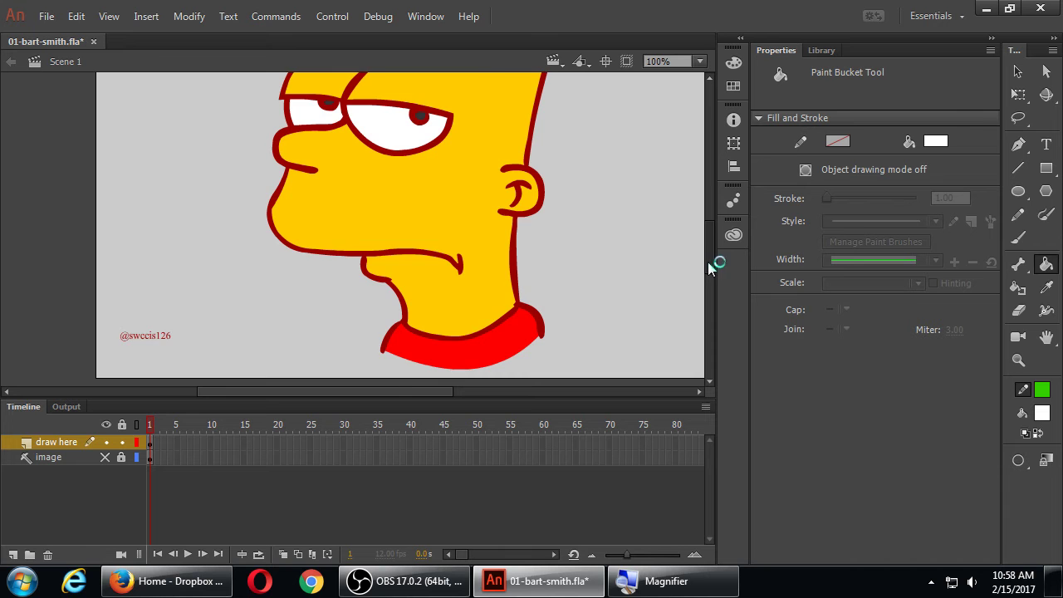
mouse_move(708, 262)
mouse_down()
mouse_move(702, 220)
mouse_move(703, 260)
mouse_up()
key(ctrl+s)
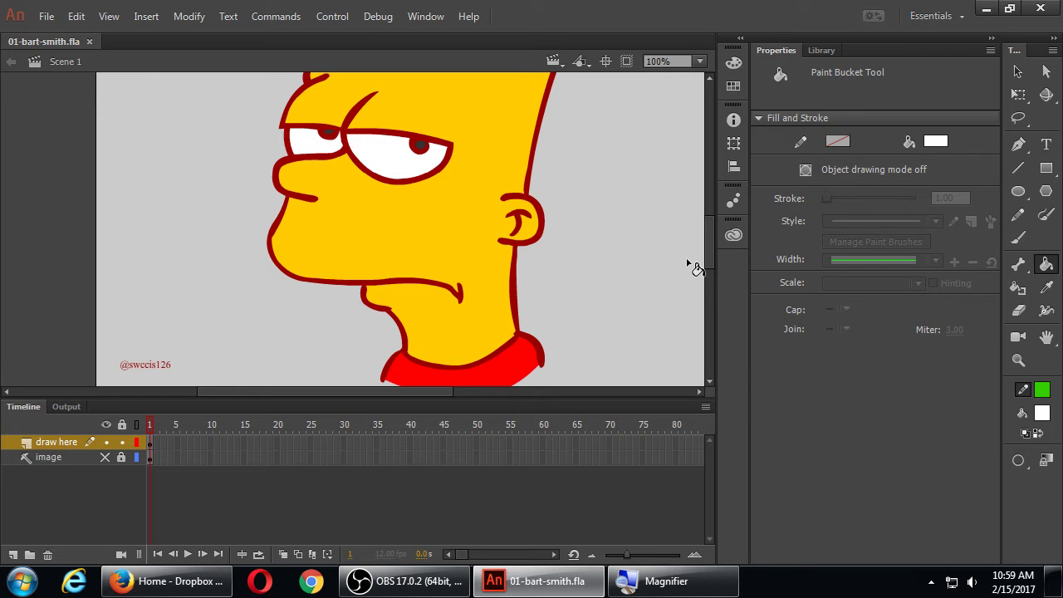
key(v)
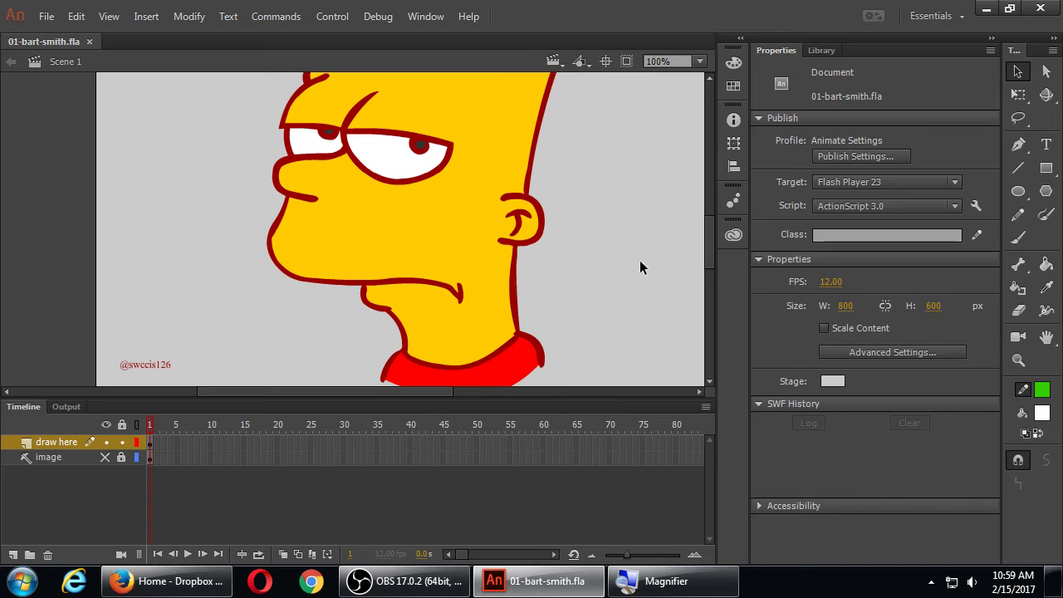
key(ctrl+a)
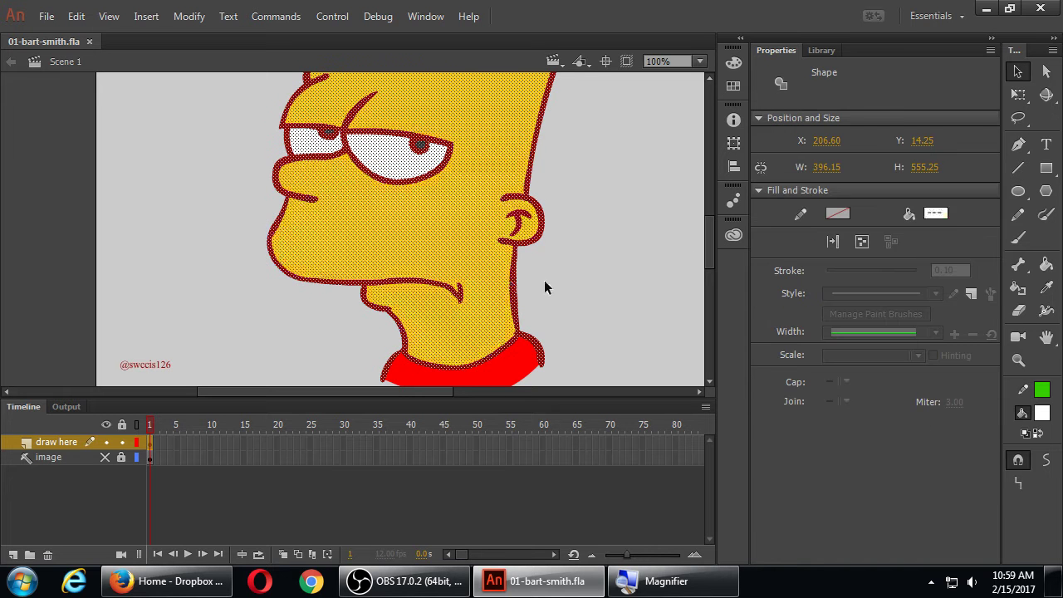
click(546, 279)
click(512, 280)
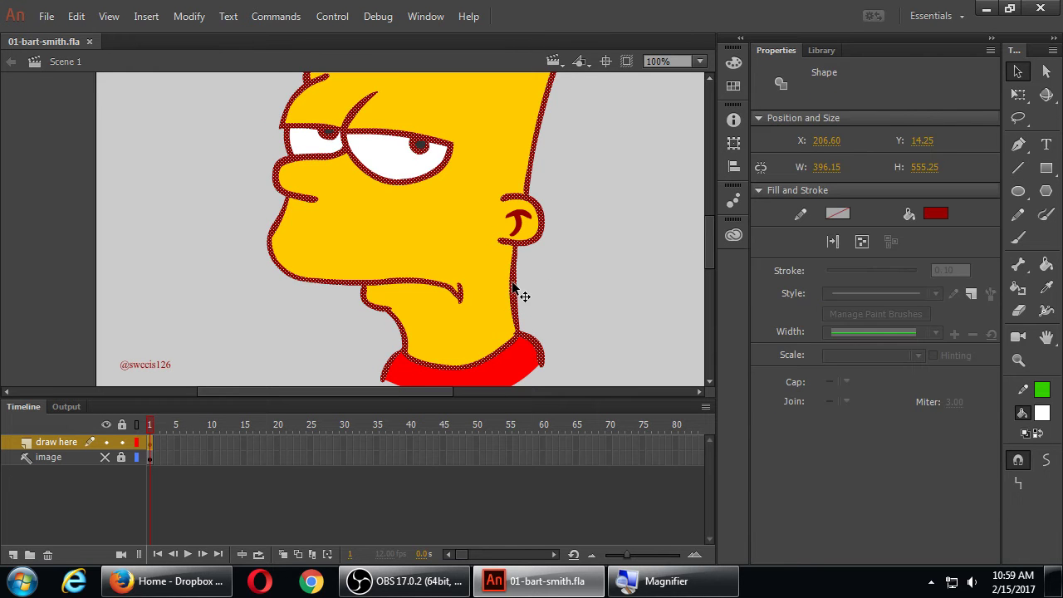
click(573, 282)
click(516, 281)
click(585, 209)
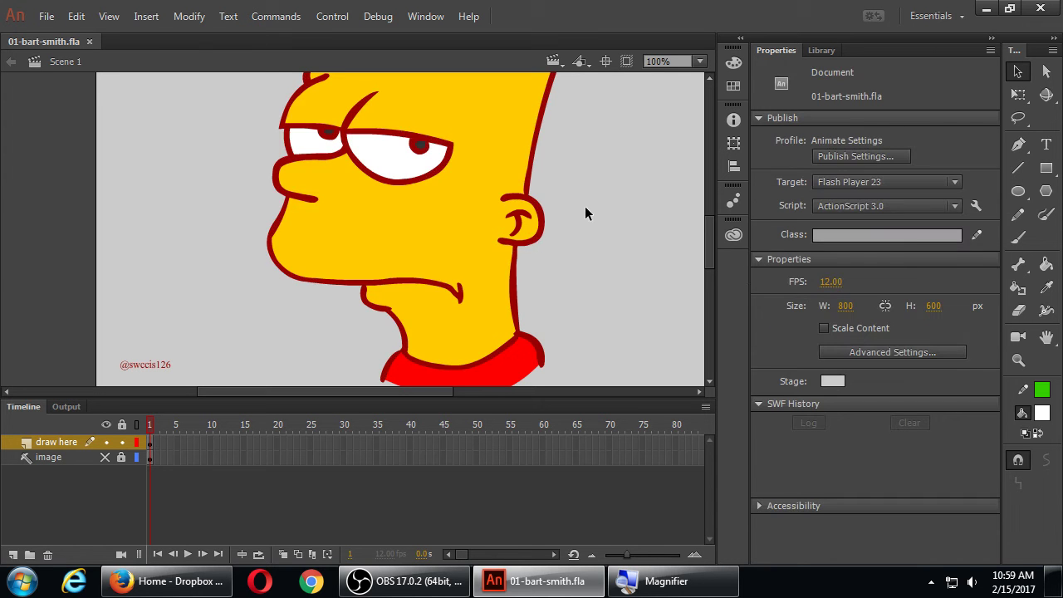
double_click(538, 235)
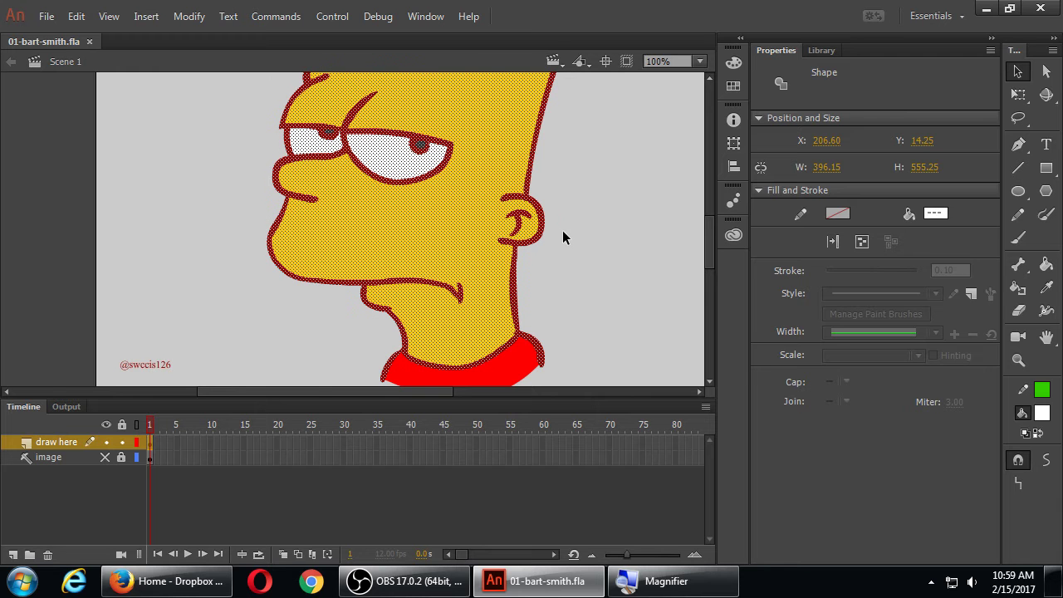
click(553, 240)
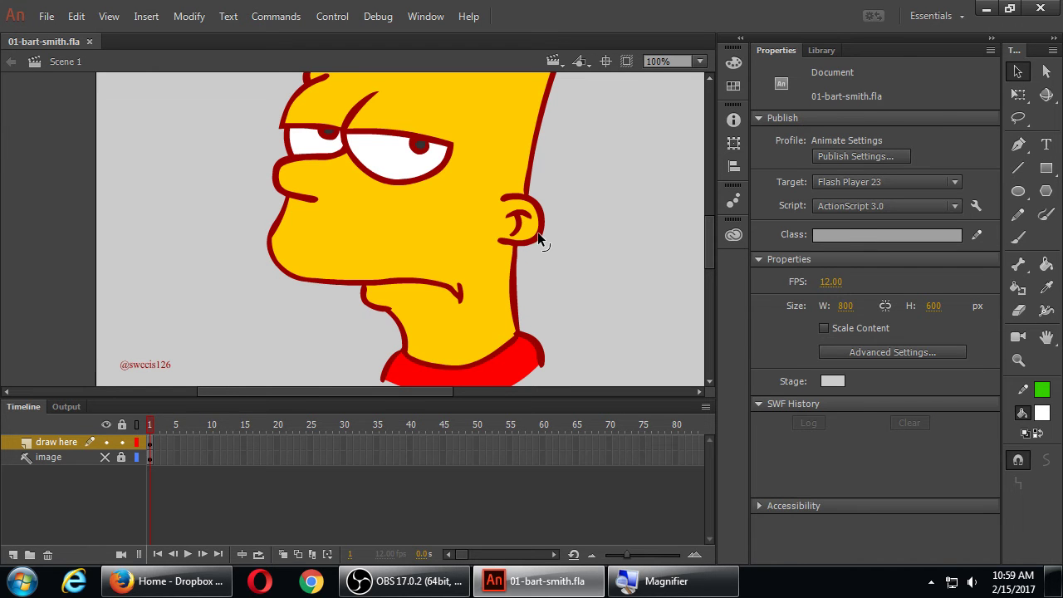
Try recoloring the connected dark red outlines of the head, eyes and collar black.
double_click(538, 234)
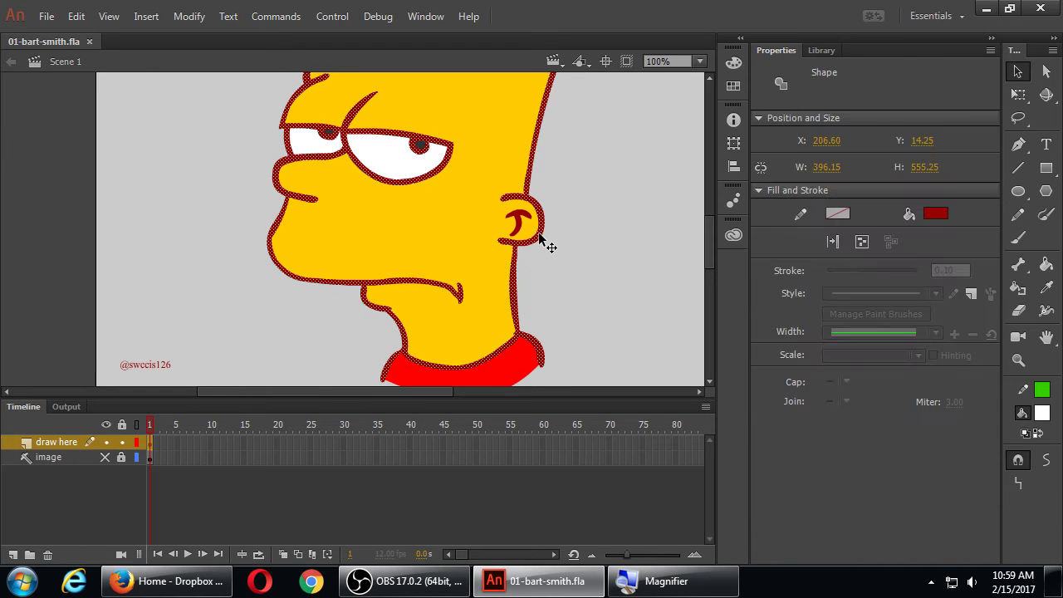
click(935, 213)
click(690, 266)
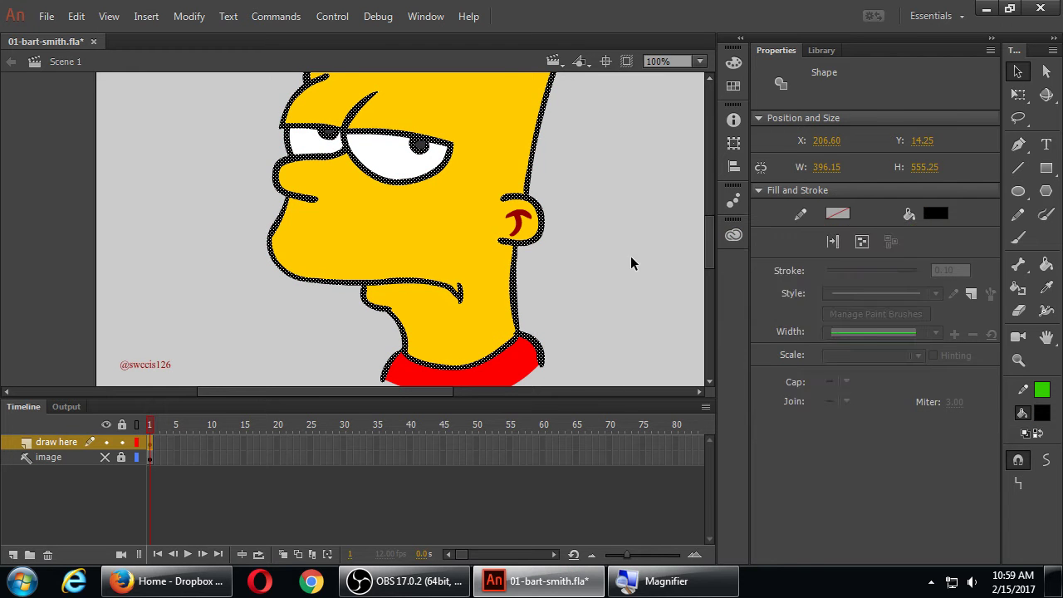
click(630, 256)
scroll(615, 284, up, 5)
scroll(614, 284, down, 5)
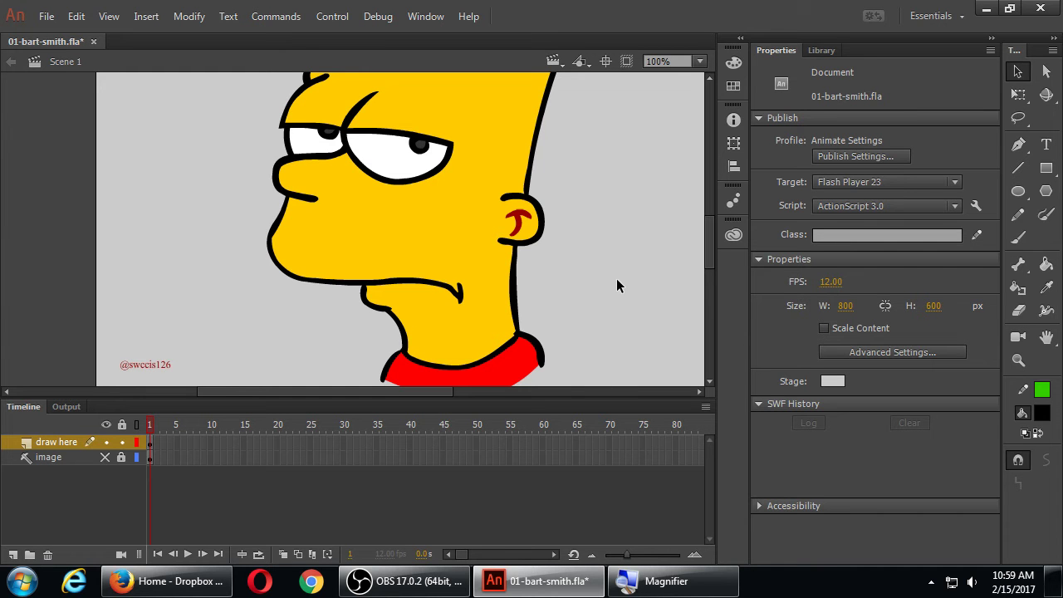
Undo the black recoloring of the outlines, deselect them, and save the file.
key(ctrl+a)
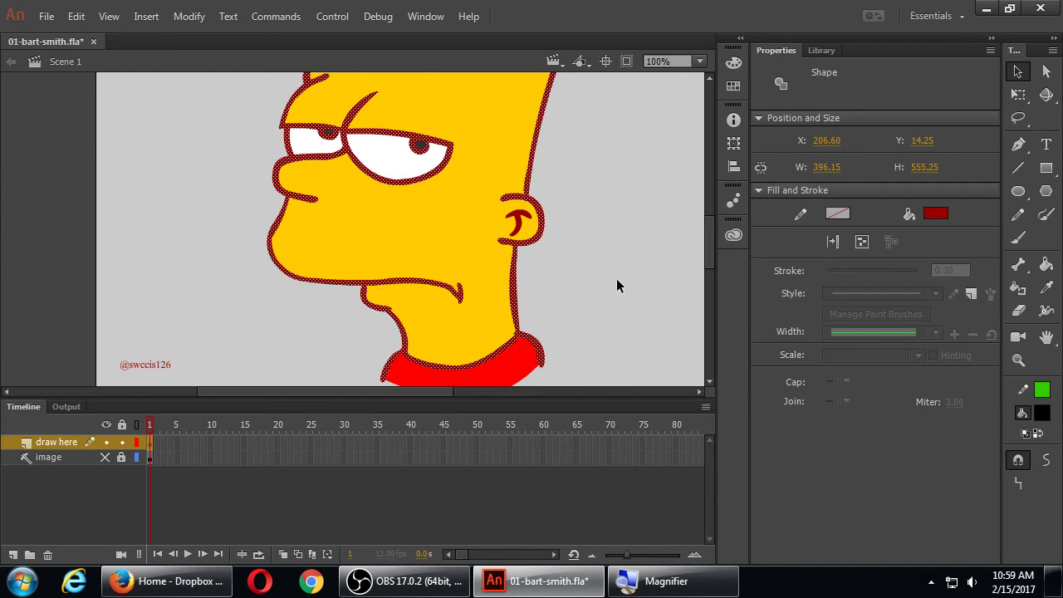
click(617, 281)
key(ctrl+s)
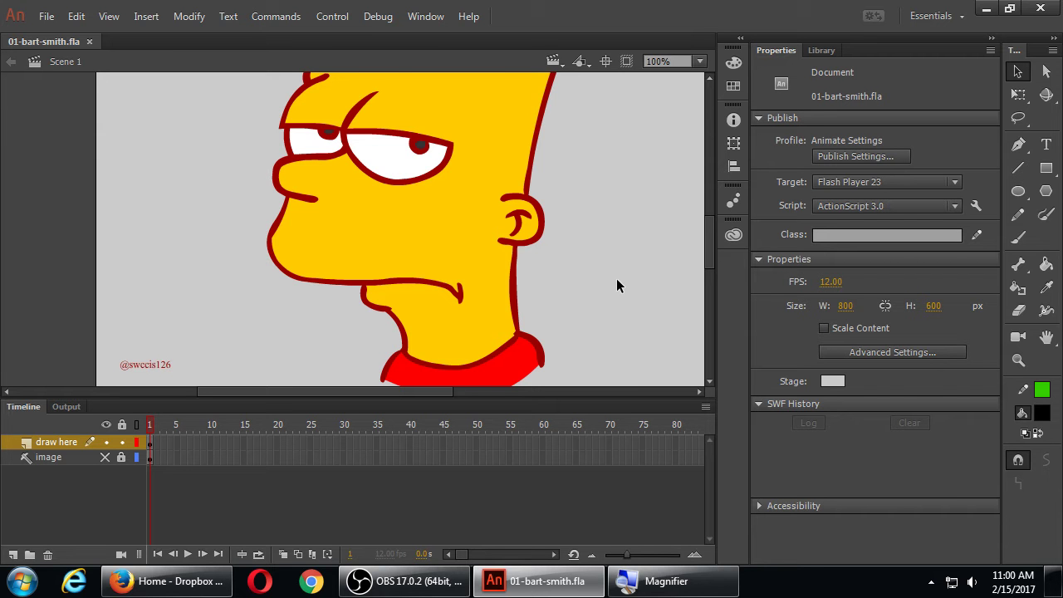
Try filling the connected dark red outlines with black using the Paint Bucket, and undo the fill.
key(ctrl+equal)
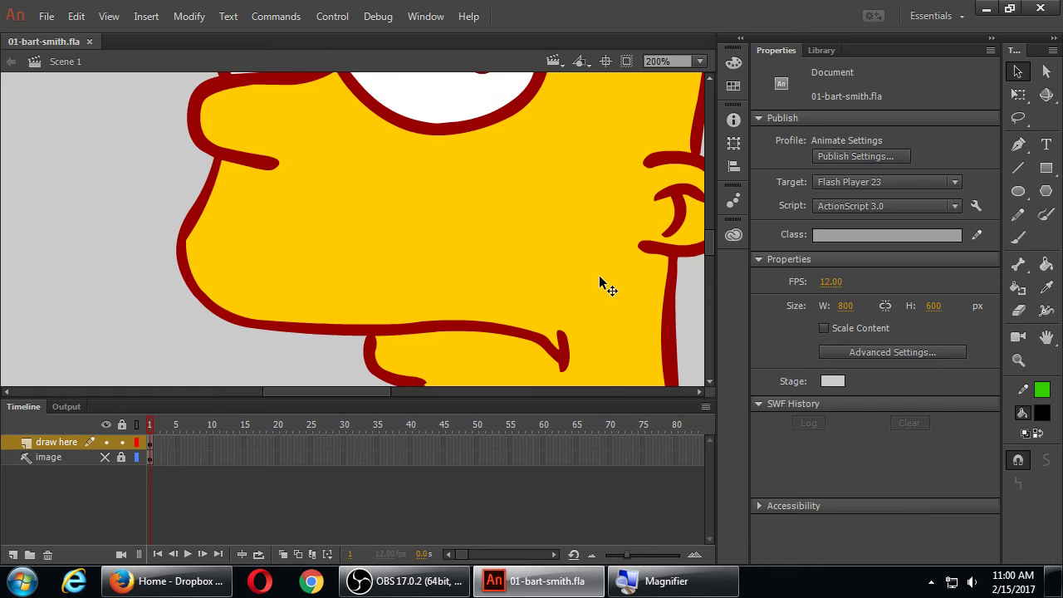
drag(588, 282, 517, 161)
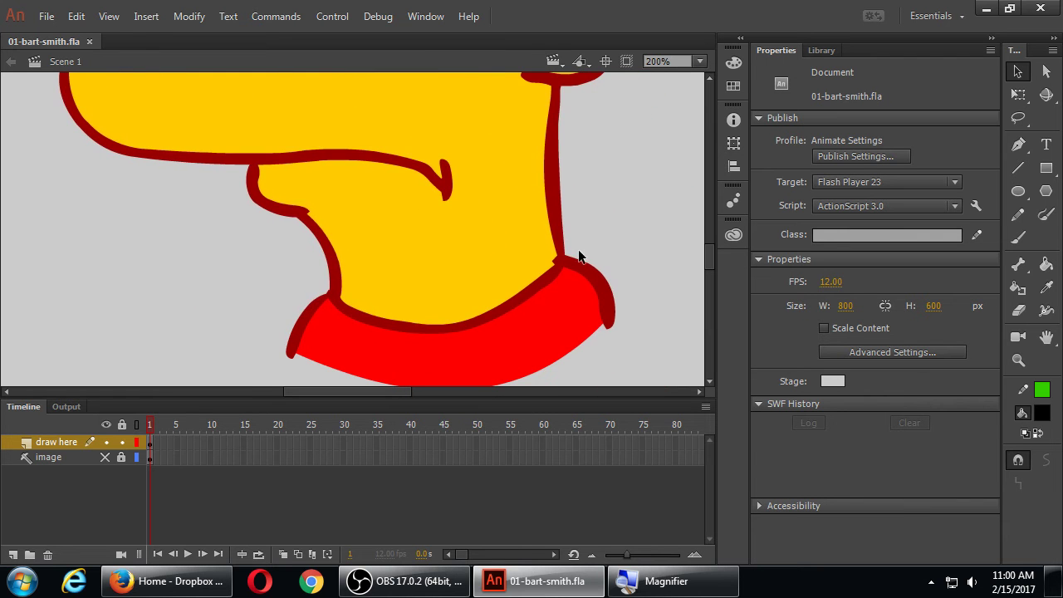
click(1046, 264)
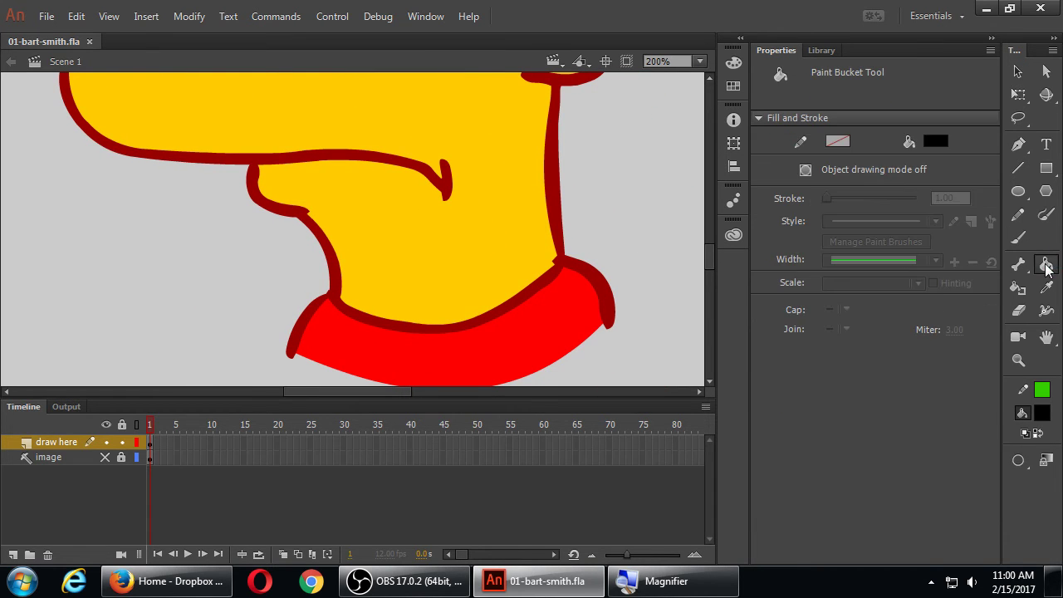
click(556, 193)
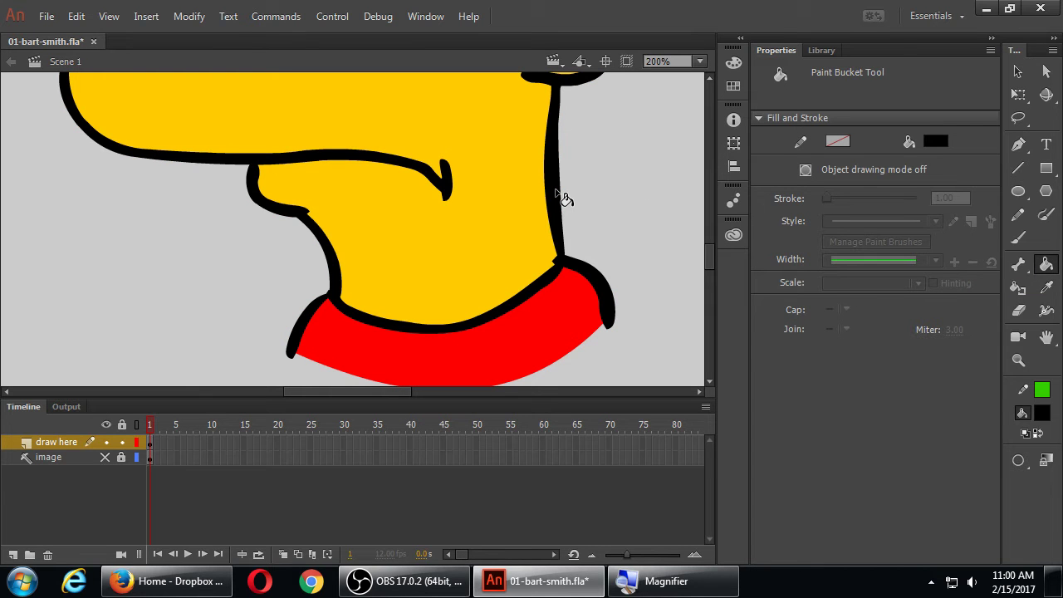
key(ctrl+z)
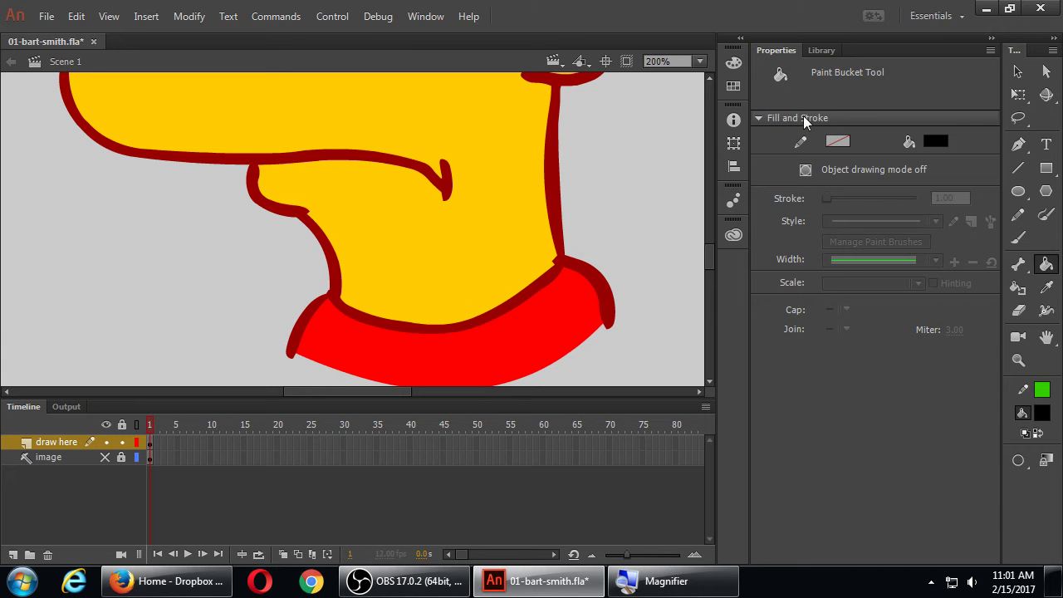
Try separating the neck and collar outlines with two green lines and filling the neck outline with black.
click(1017, 168)
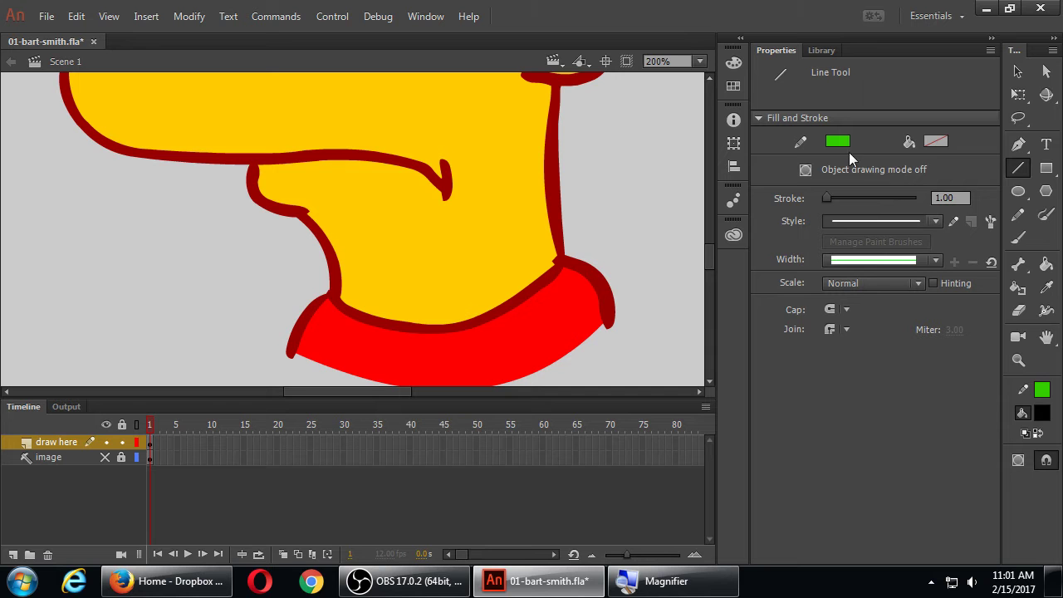
drag(597, 258, 523, 248)
drag(306, 283, 384, 312)
key(k)
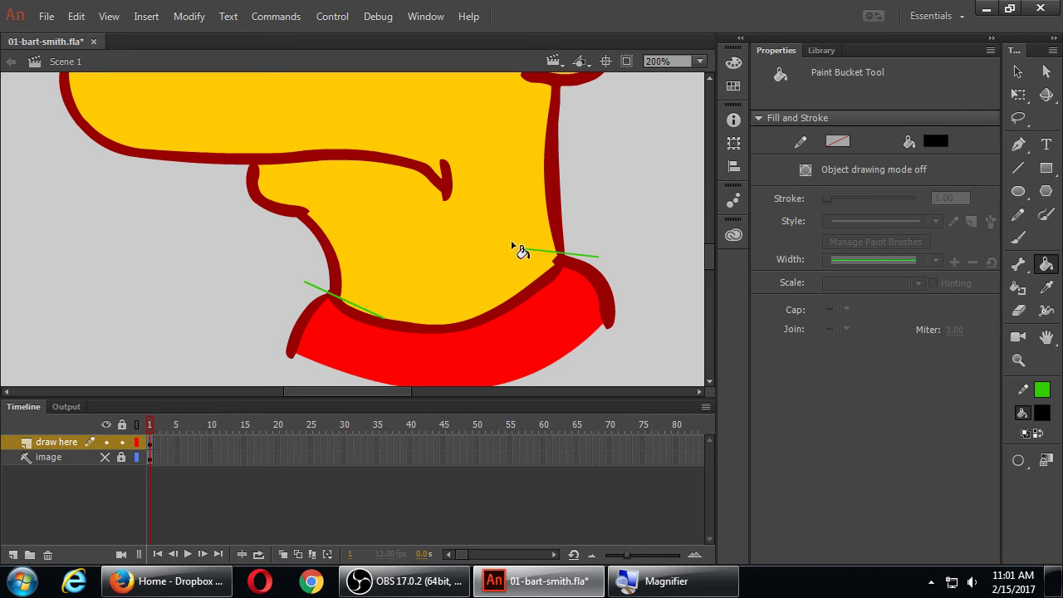
click(560, 219)
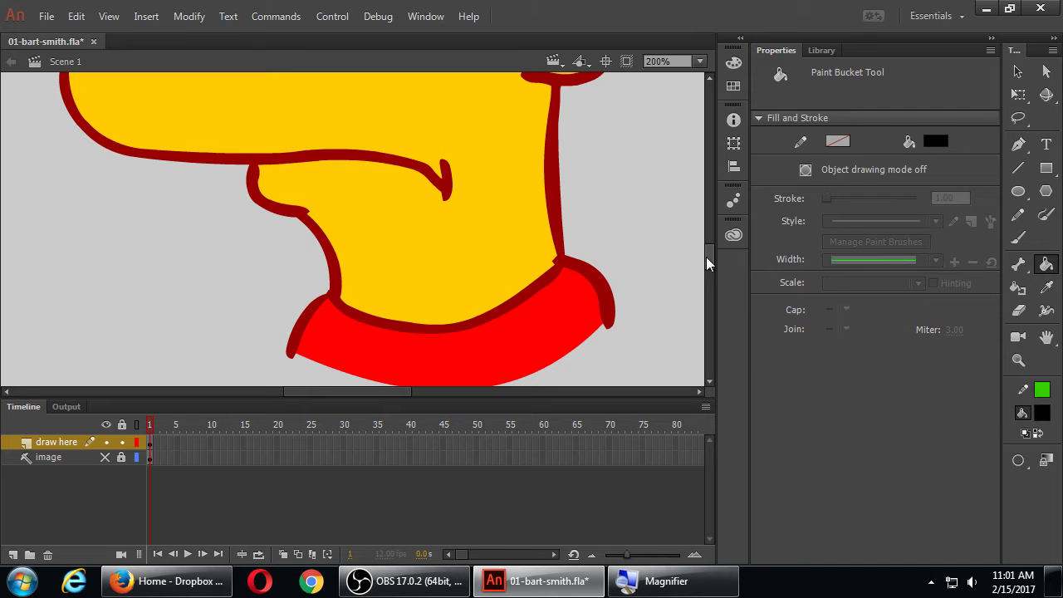
Draw two short green dividing lines across the outlines where each side of the neck meets the collar.
click(1020, 169)
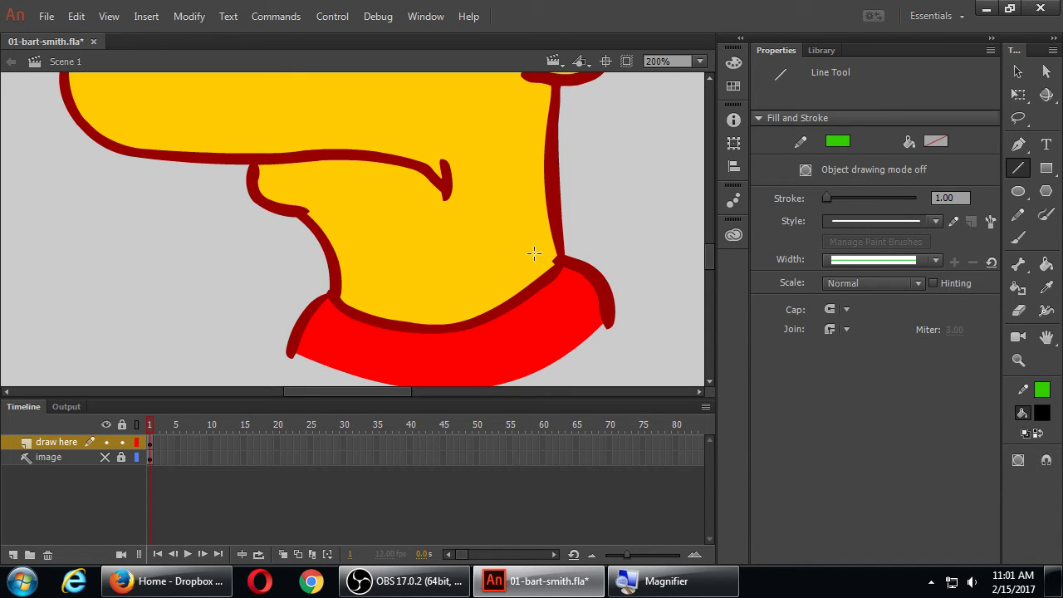
drag(533, 254, 606, 255)
drag(352, 299, 309, 280)
mouse_move(709, 262)
mouse_down()
mouse_move(710, 236)
mouse_move(712, 264)
mouse_up()
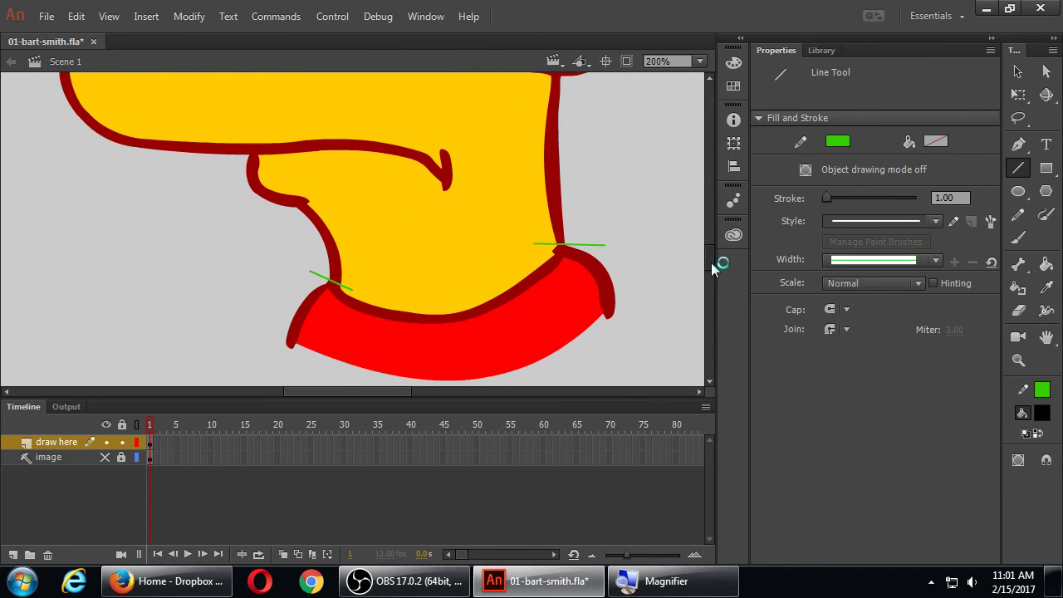
Sample the yellow skin color, darken it to #866B00, and fill the head outline with it using the Paint Bucket.
click(1046, 264)
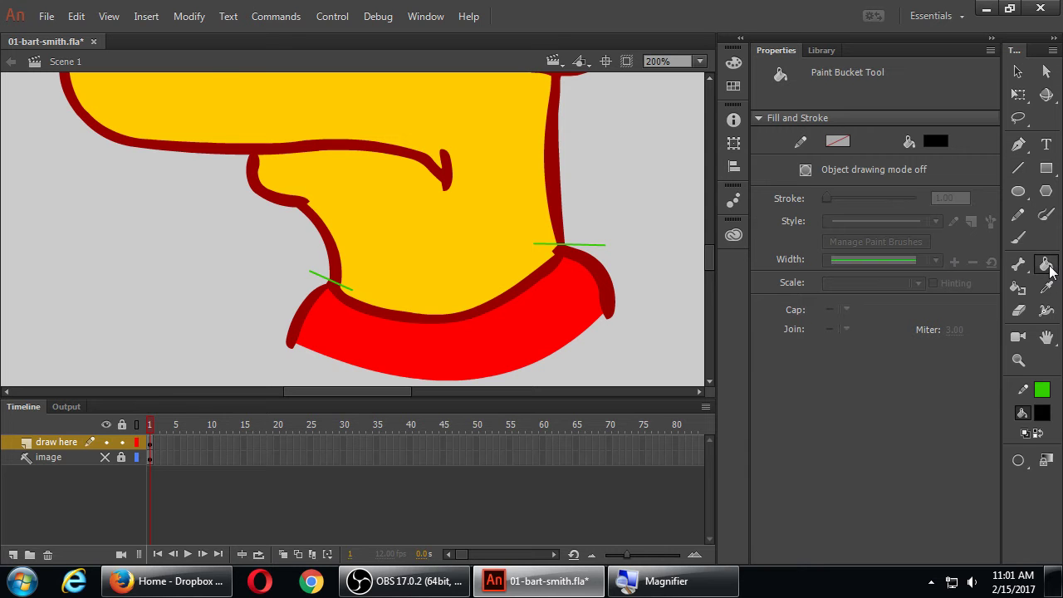
click(936, 142)
click(510, 202)
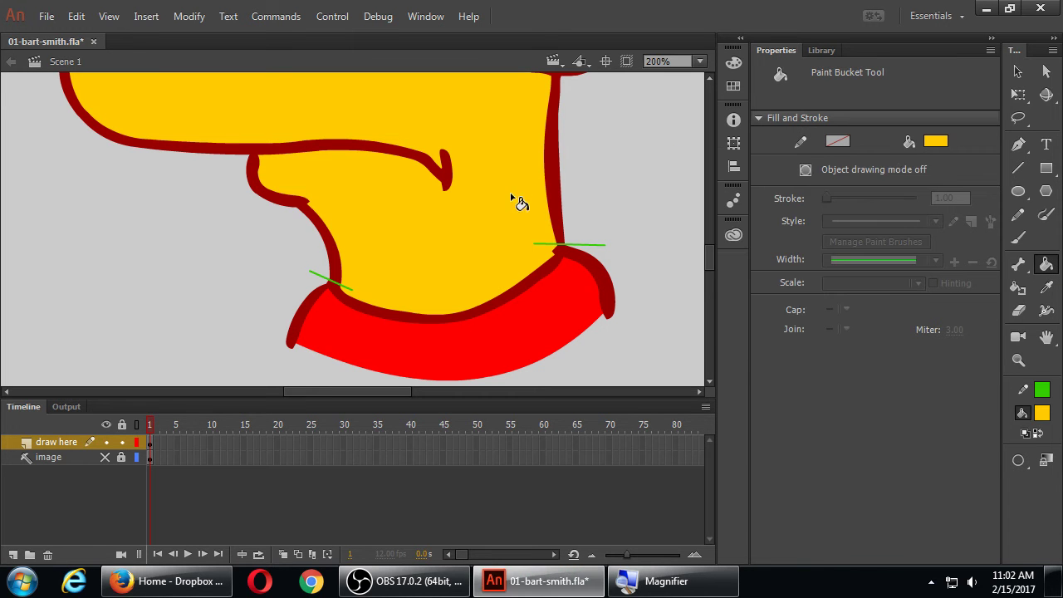
click(930, 145)
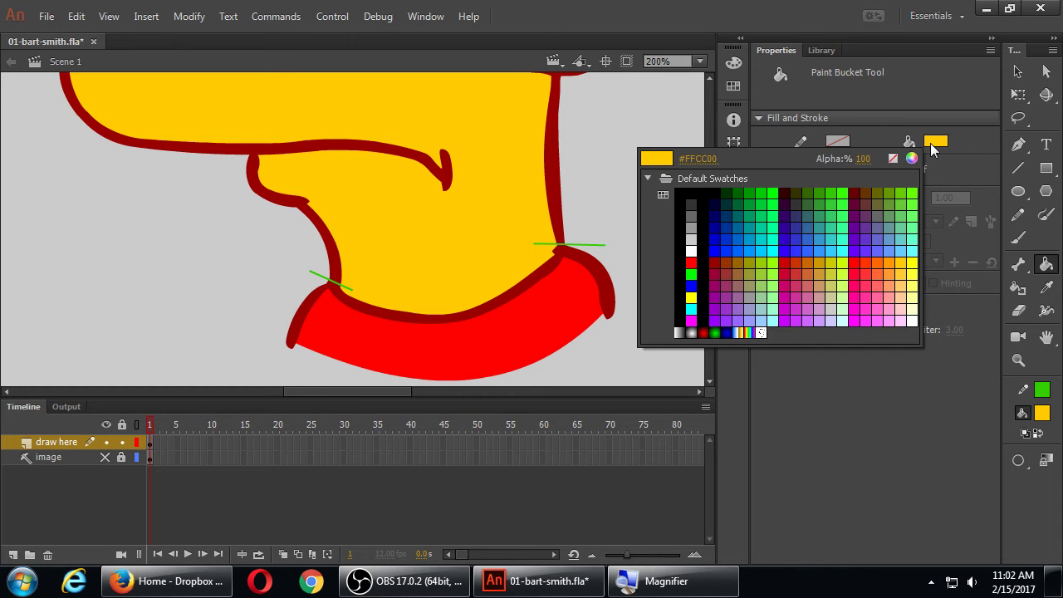
click(910, 158)
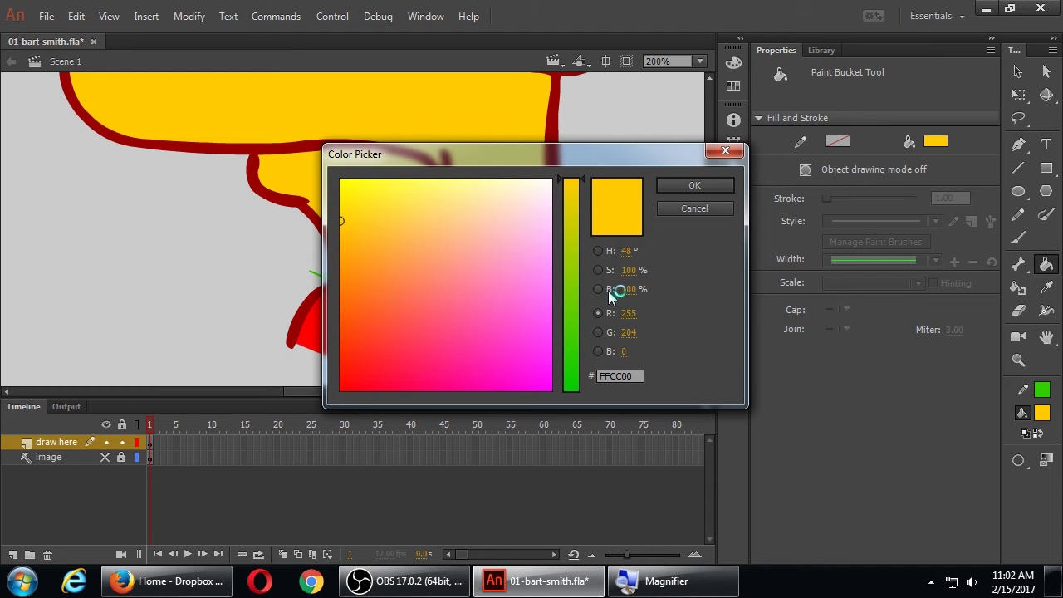
click(609, 294)
drag(586, 180, 583, 265)
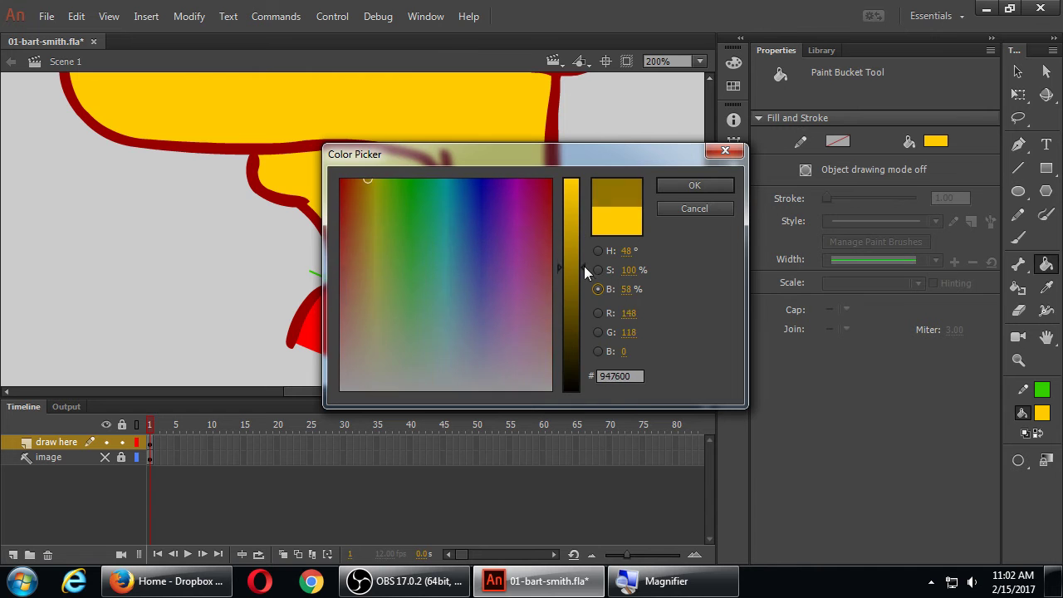
click(695, 185)
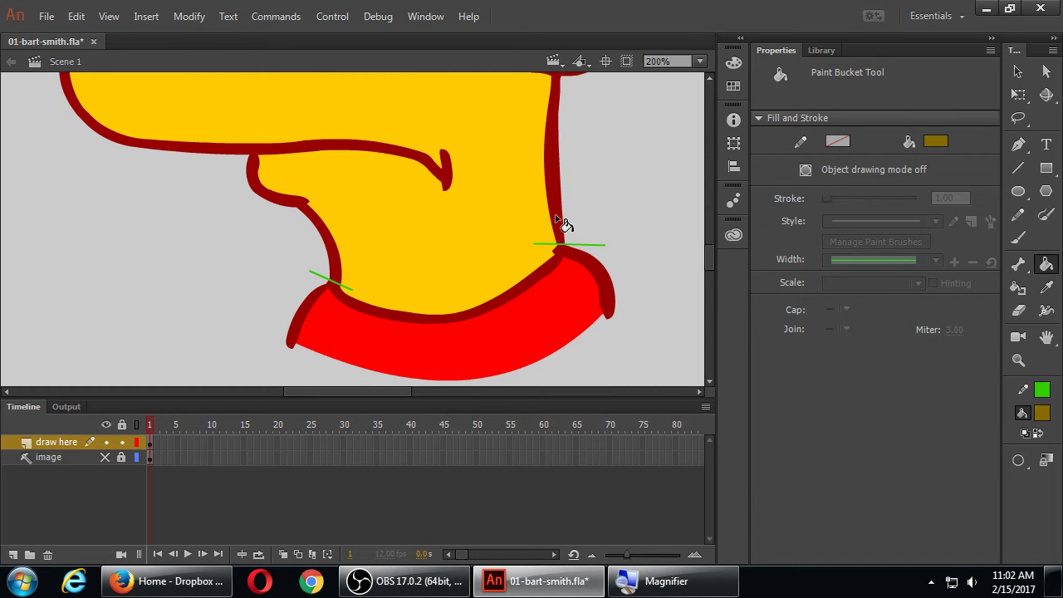
click(561, 223)
key(ctrl+minus)
key(ctrl+minus)
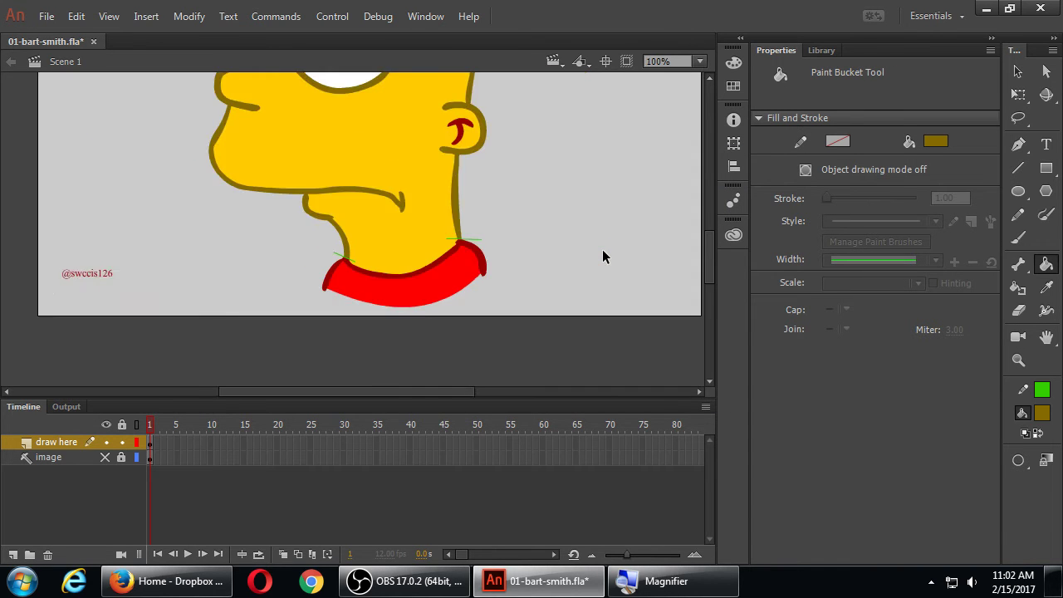
scroll(433, 178, up, 2)
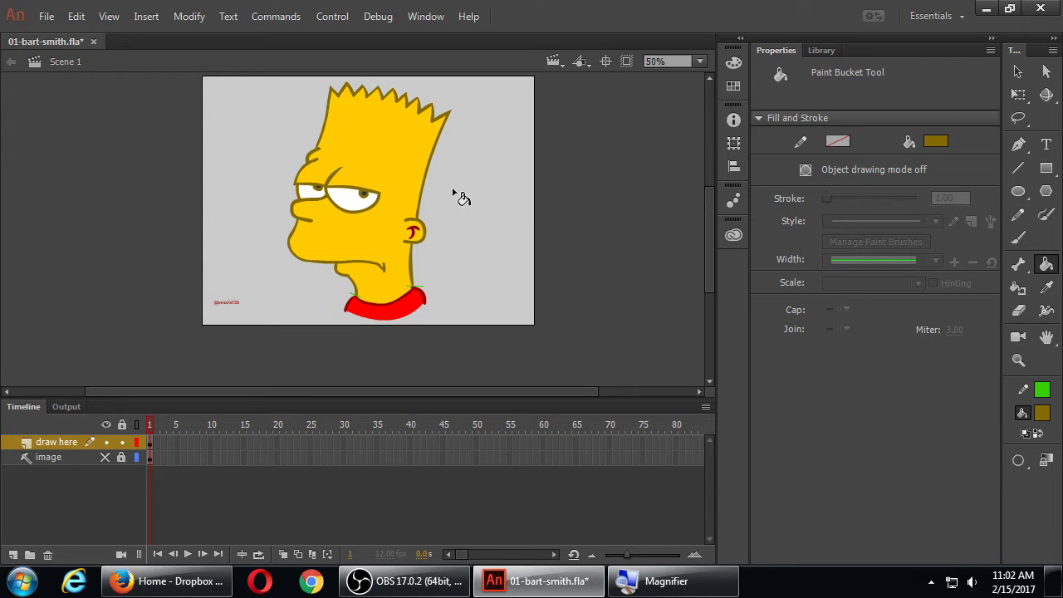
Sample the collar's red, lower its brightness to a dark red, and fill the collar outline with it.
key(ctrl+=)
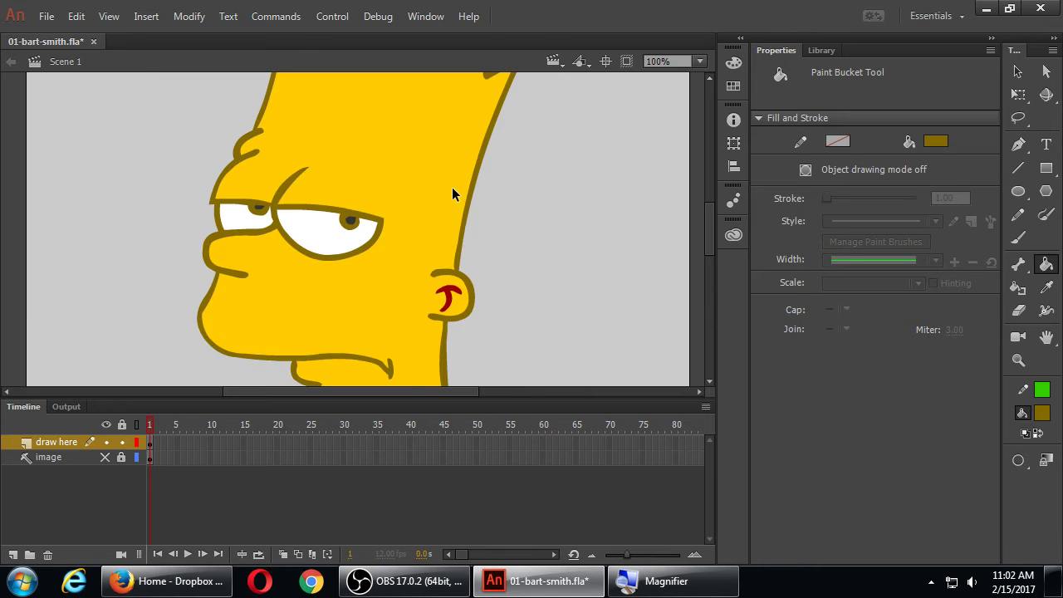
key(ctrl+=)
drag(453, 223, 479, 237)
scroll(495, 149, down, 10)
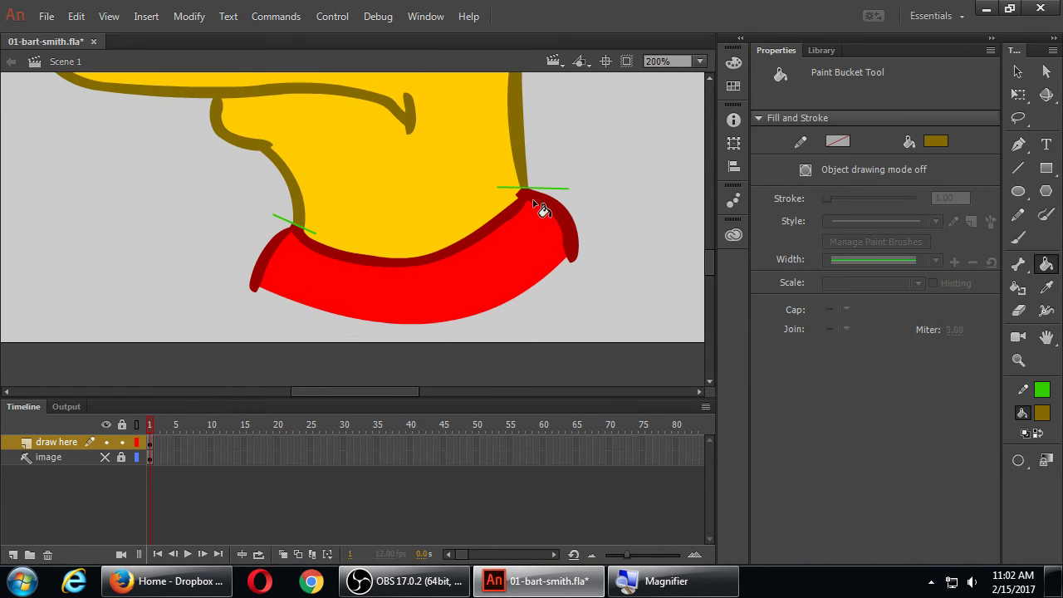
click(934, 141)
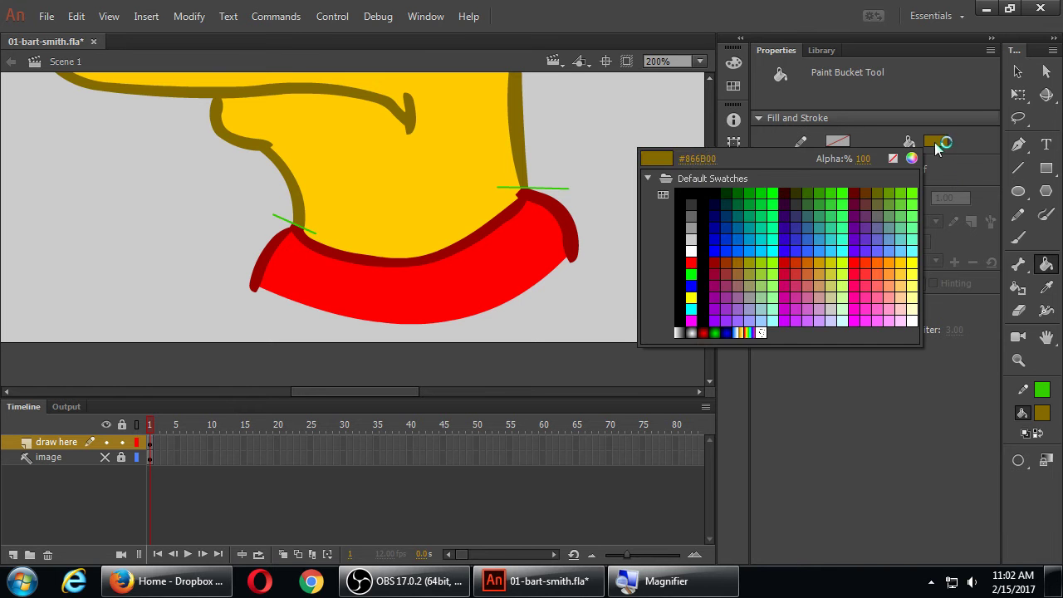
click(549, 247)
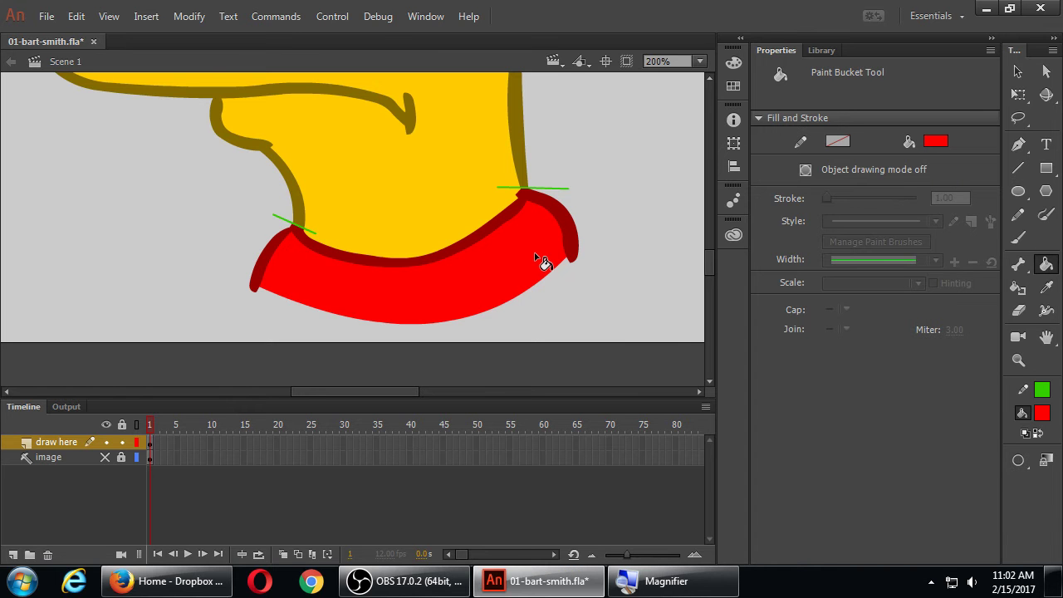
click(934, 142)
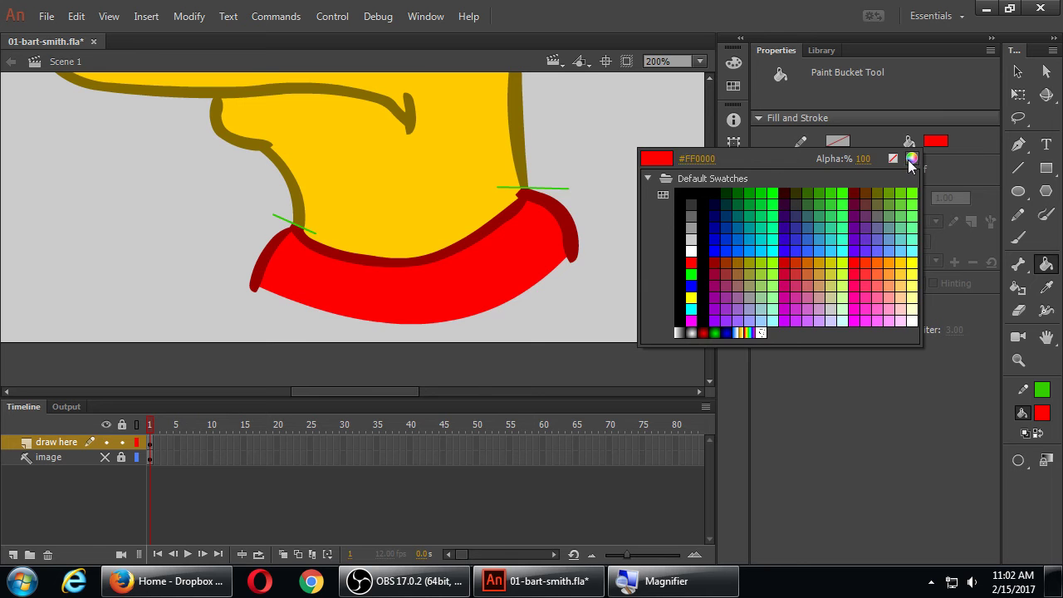
click(911, 159)
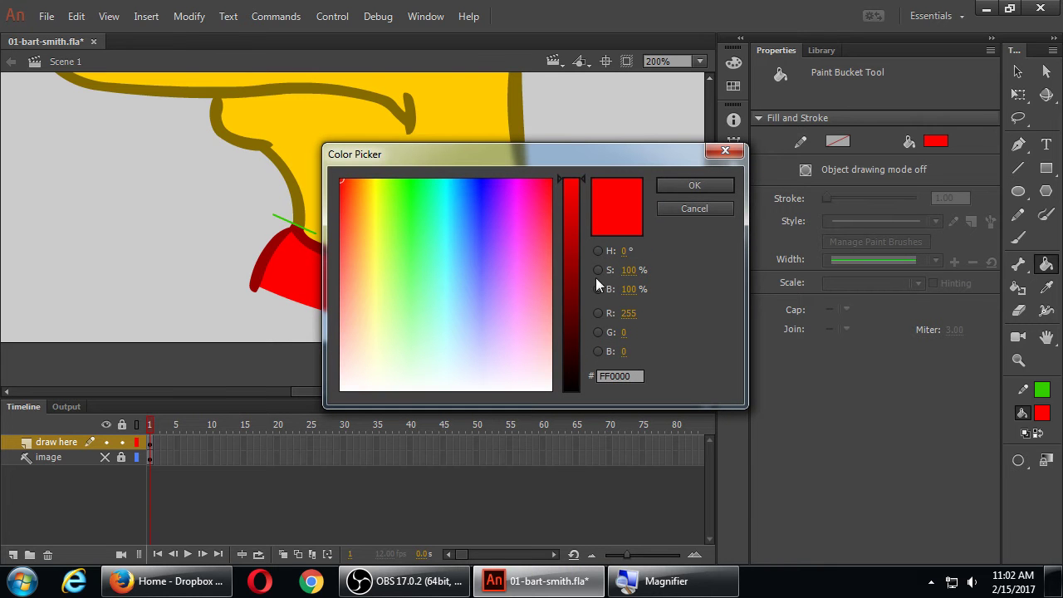
drag(583, 263, 585, 282)
click(705, 187)
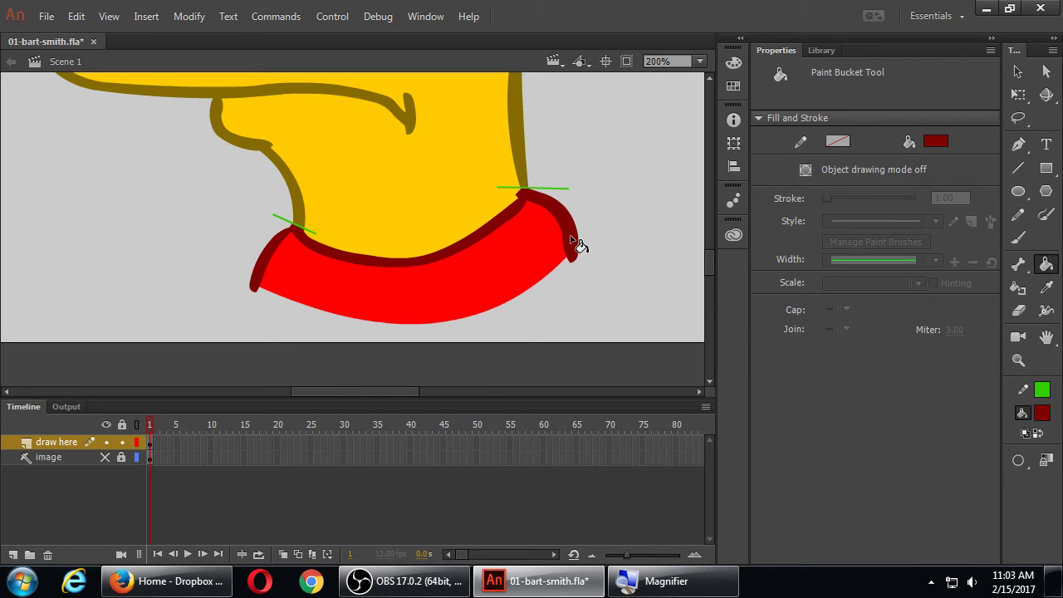
click(572, 241)
Delete the green dividing lines at both sides of the neck.
key(v)
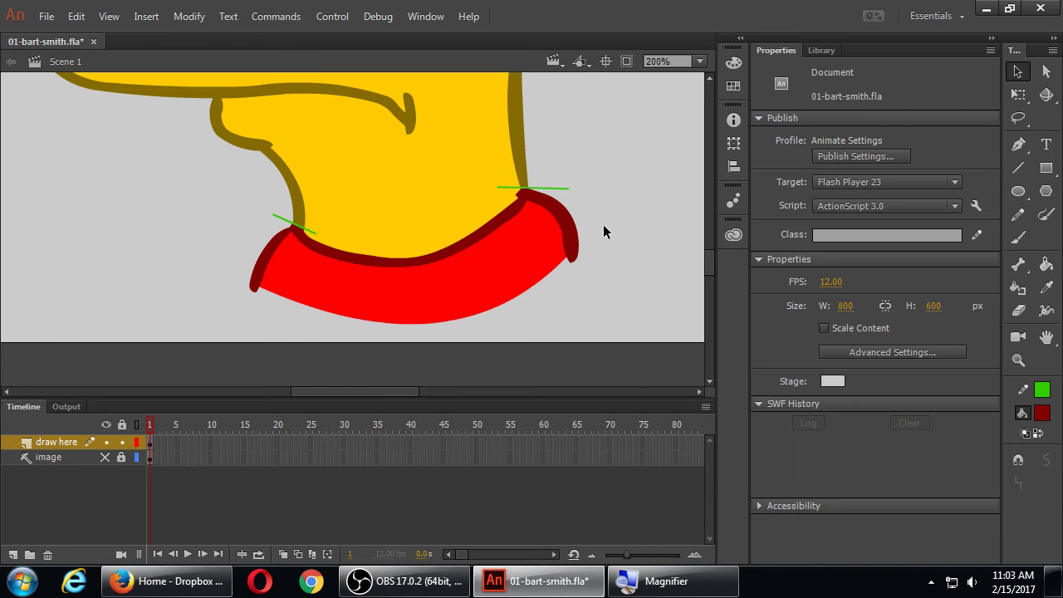
click(562, 190)
key(Delete)
click(287, 220)
key(Delete)
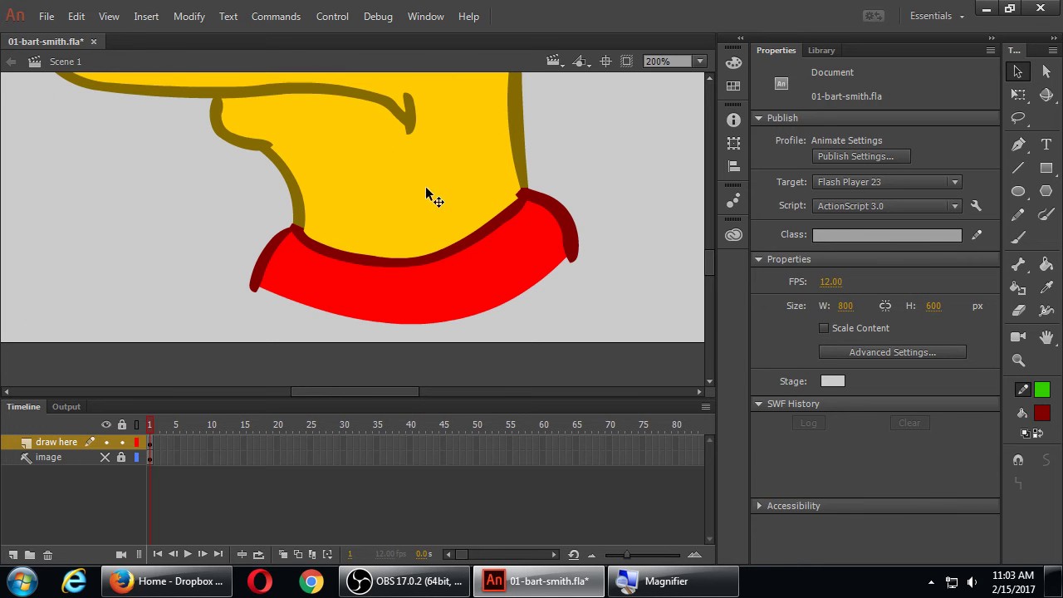
Sample the brown of the head outline and fill the dark red inner ear mark with it.
scroll(426, 189, up, 5)
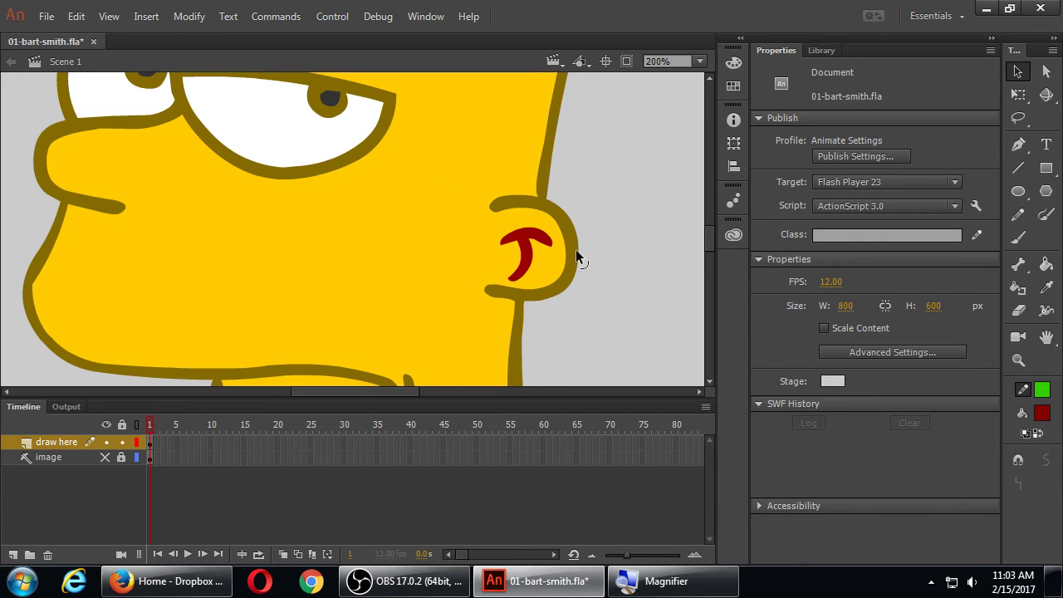
click(1045, 219)
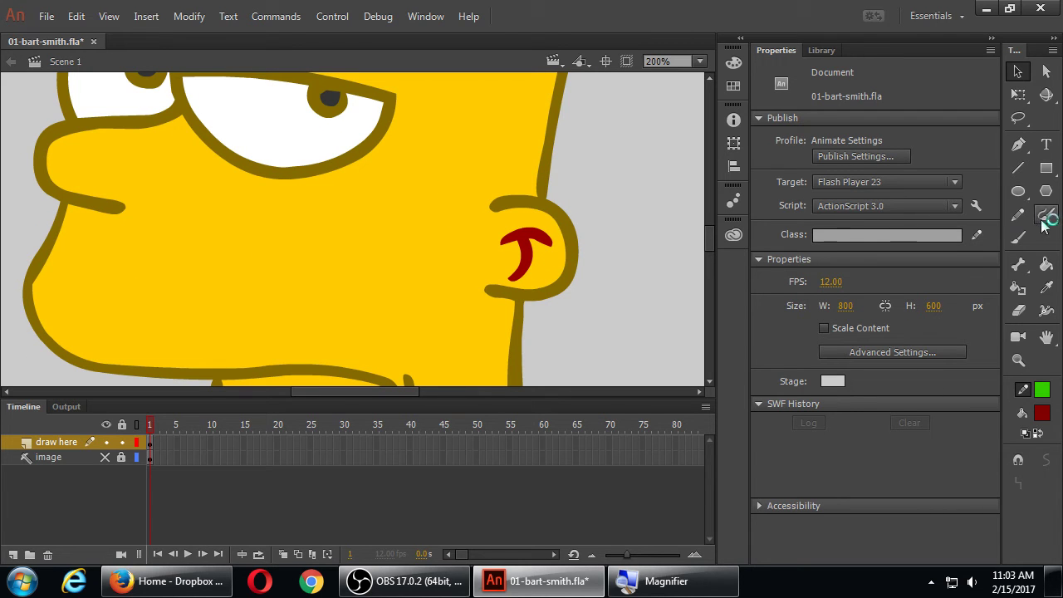
click(1046, 266)
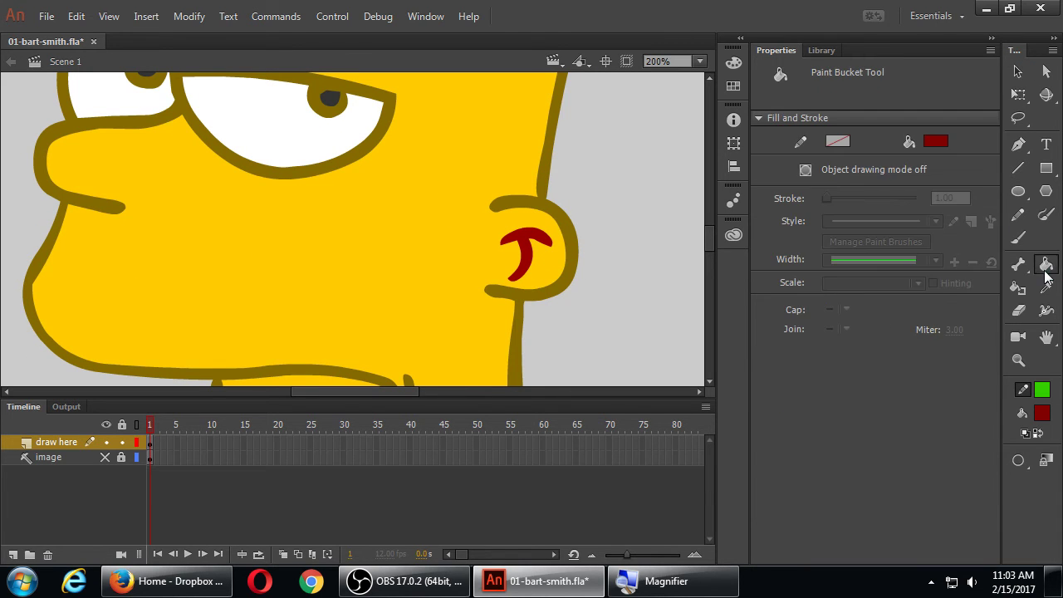
click(929, 142)
click(554, 150)
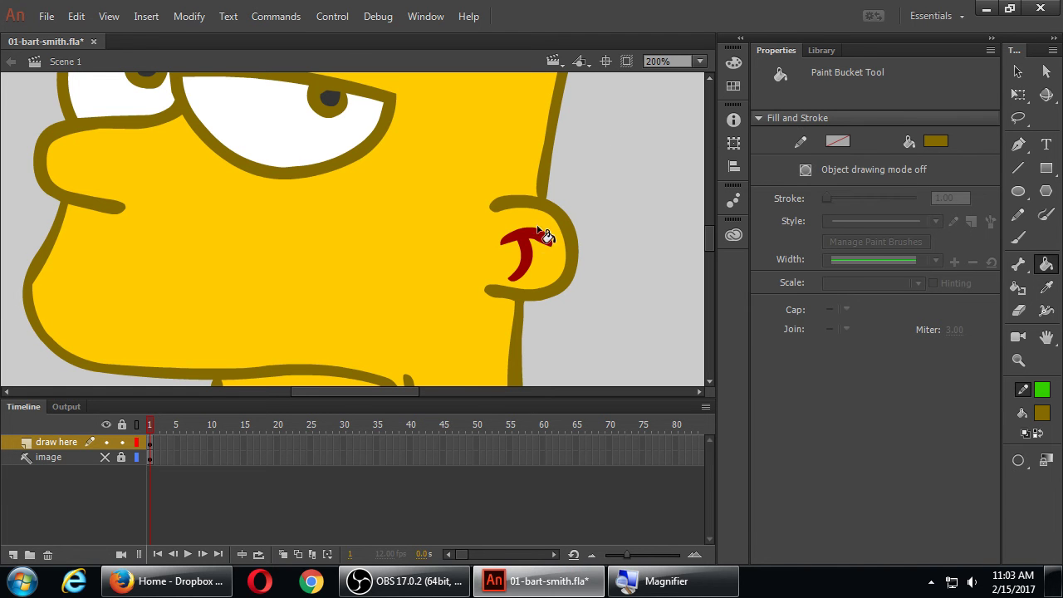
click(541, 235)
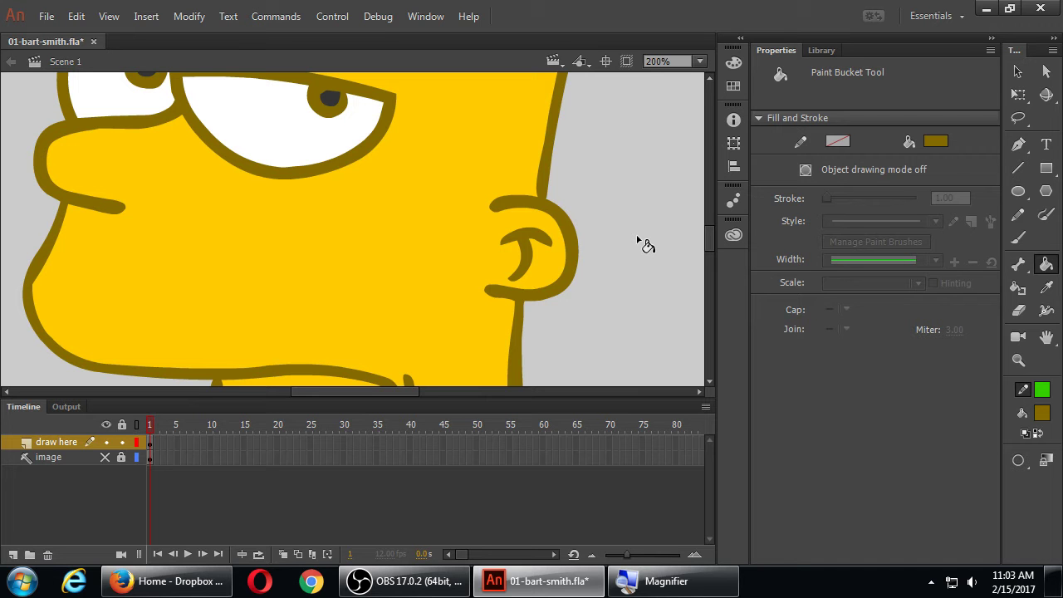
Hide all panels and look over the recolored outlines of the hair, face and ear.
scroll(646, 245, up, 10)
scroll(584, 236, down, 10)
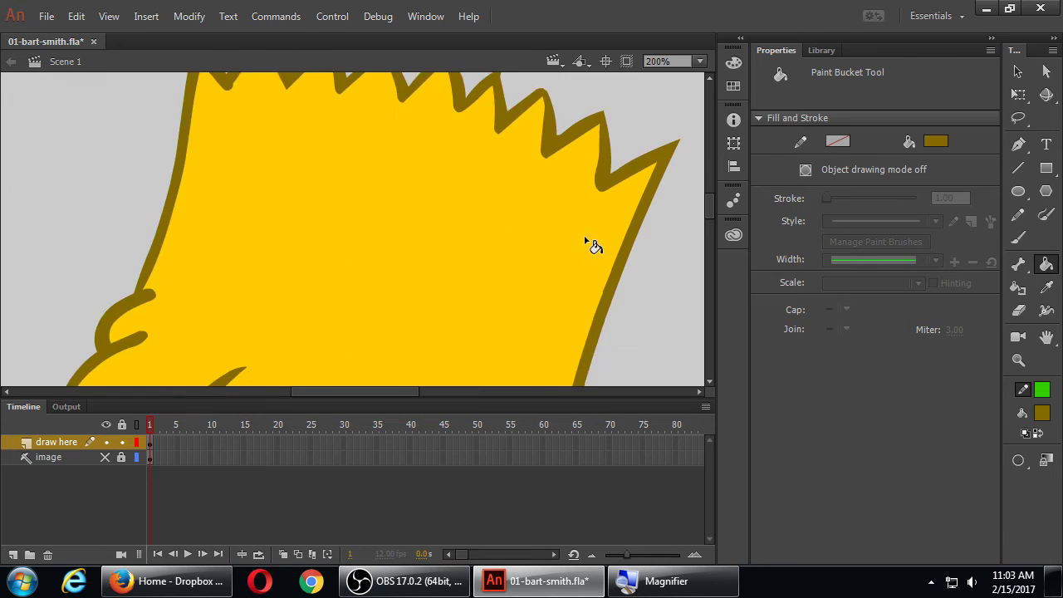
key(F4)
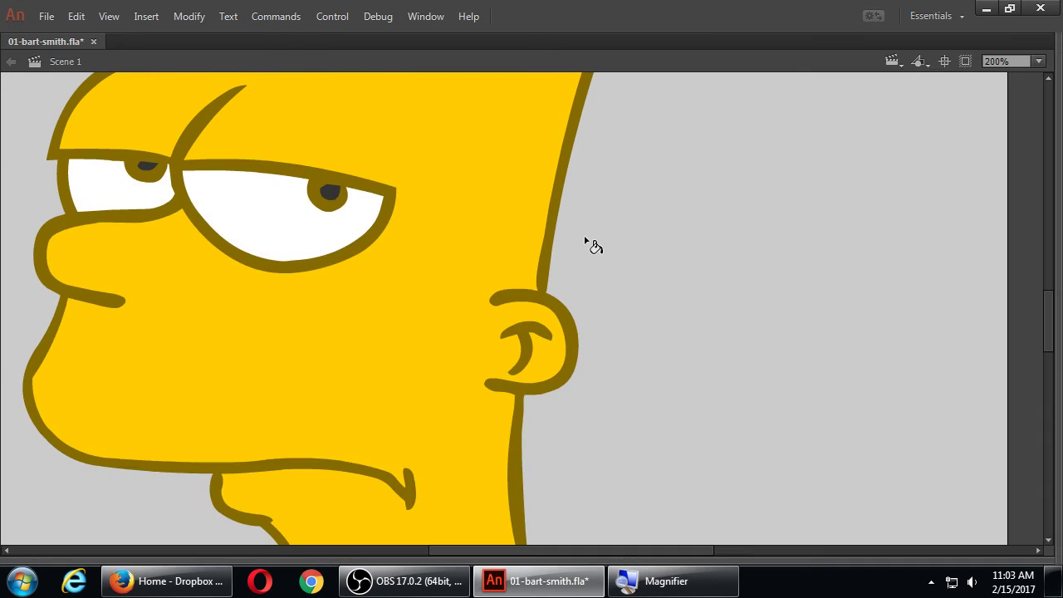
scroll(581, 278, up, 10)
scroll(581, 277, down, 10)
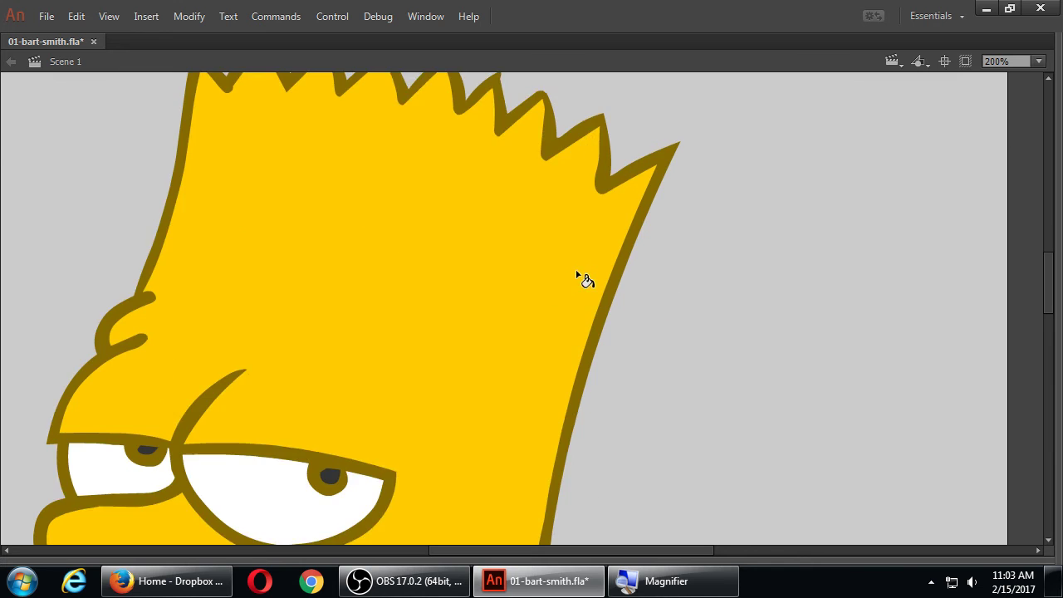
Save the drawing with its recolored outlines.
key(k)
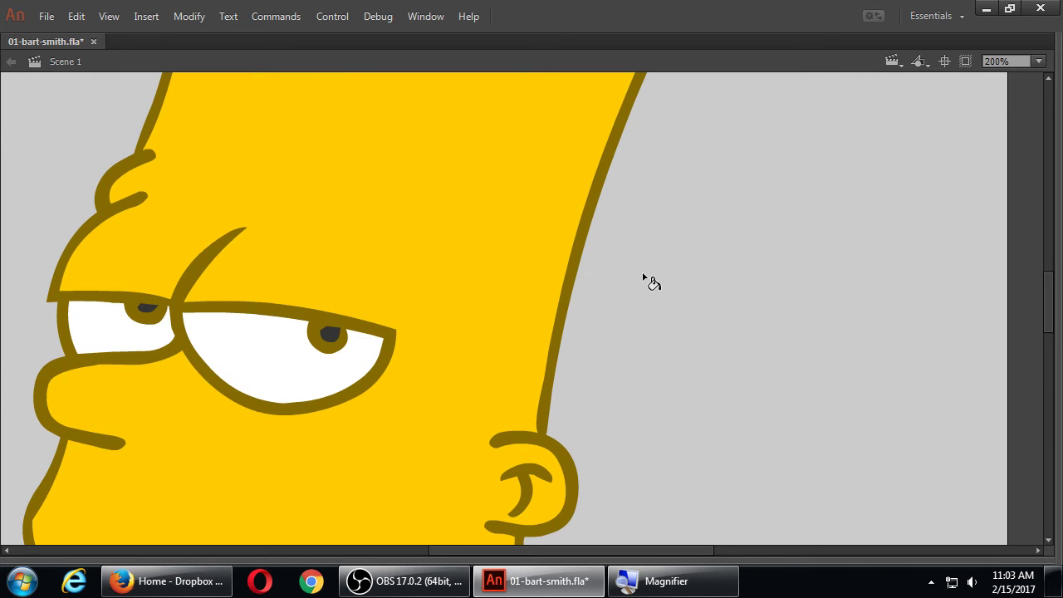
key(ctrl+s)
mouse_move(323, 294)
mouse_down()
mouse_move(454, 238)
mouse_move(548, 227)
mouse_up()
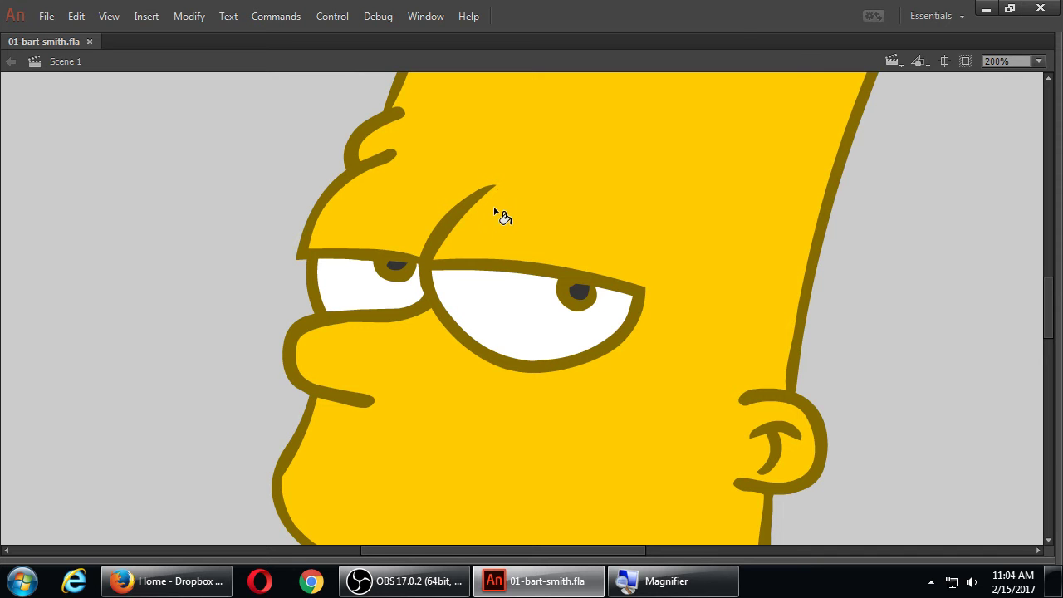
Draw green dividing lines across the face outline, one above the brow bump and one where the far eye meets the nose.
key(F4)
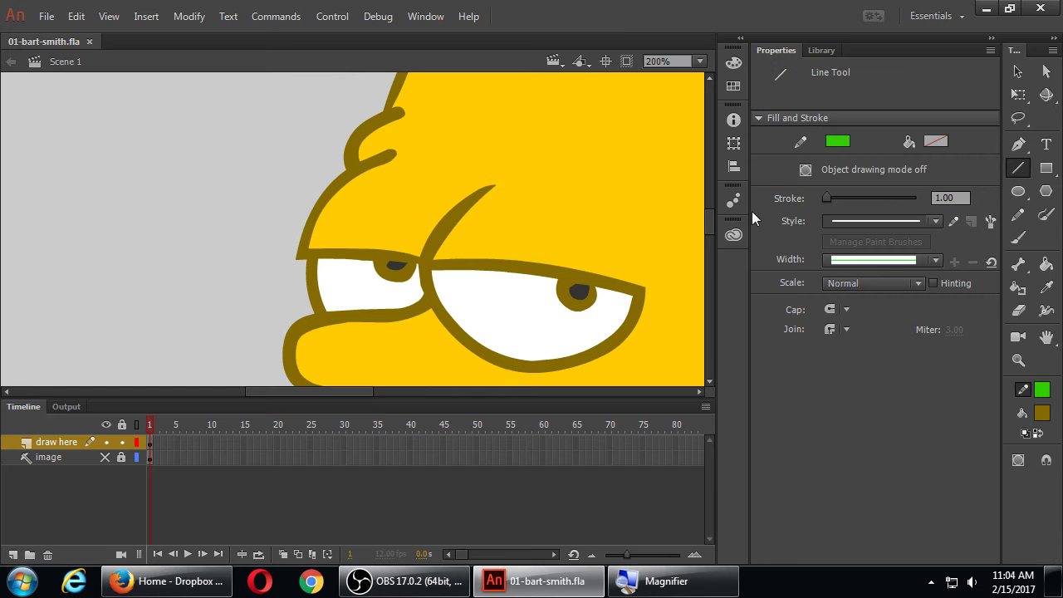
key(F4)
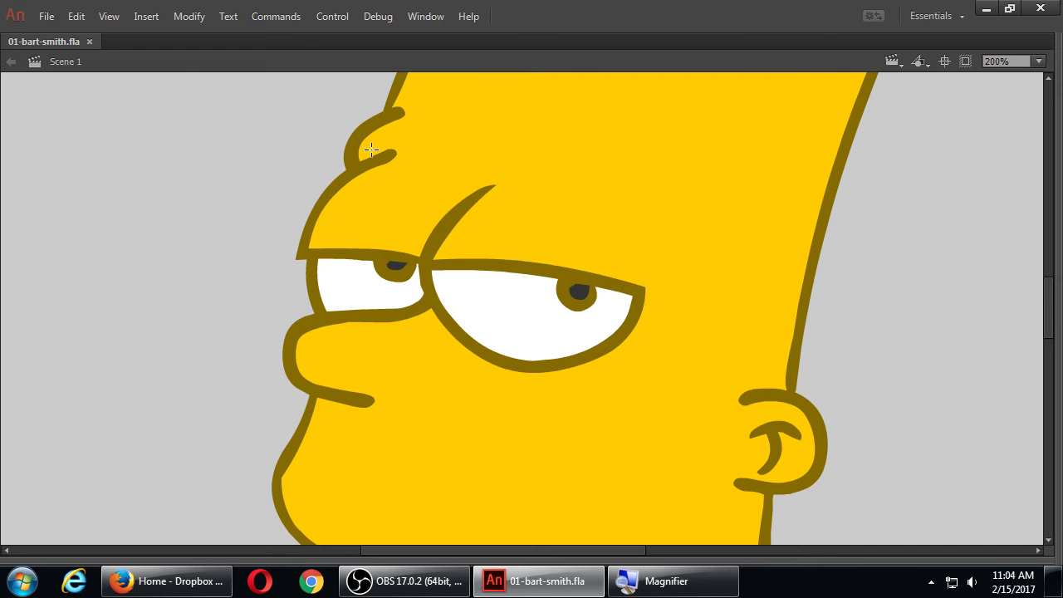
drag(357, 105, 456, 105)
drag(288, 296, 368, 354)
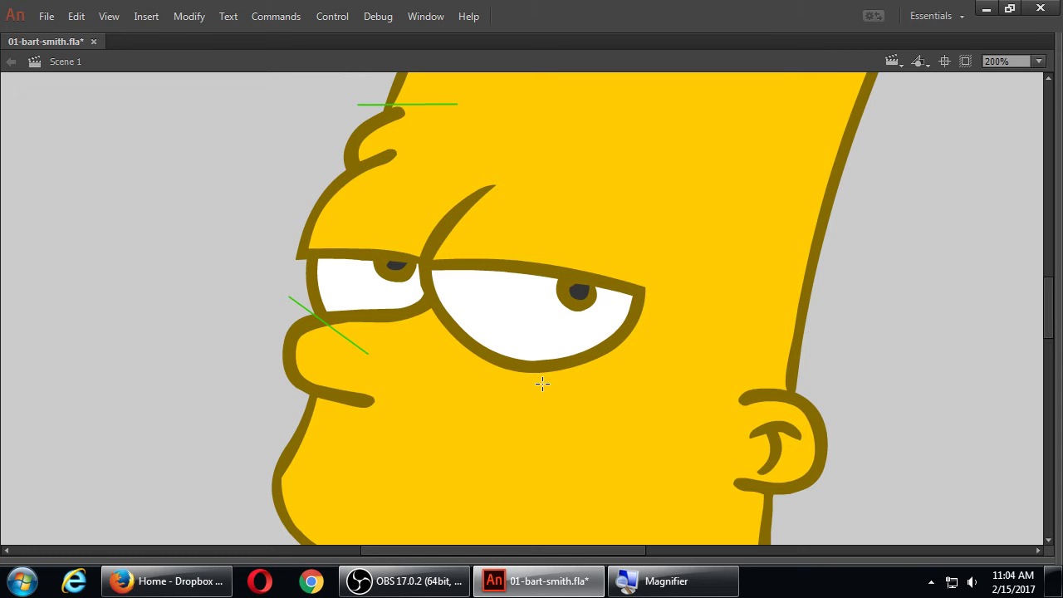
Fill the brow and eye outlines between the two green dividing lines with dark maroon #660033.
key(F4)
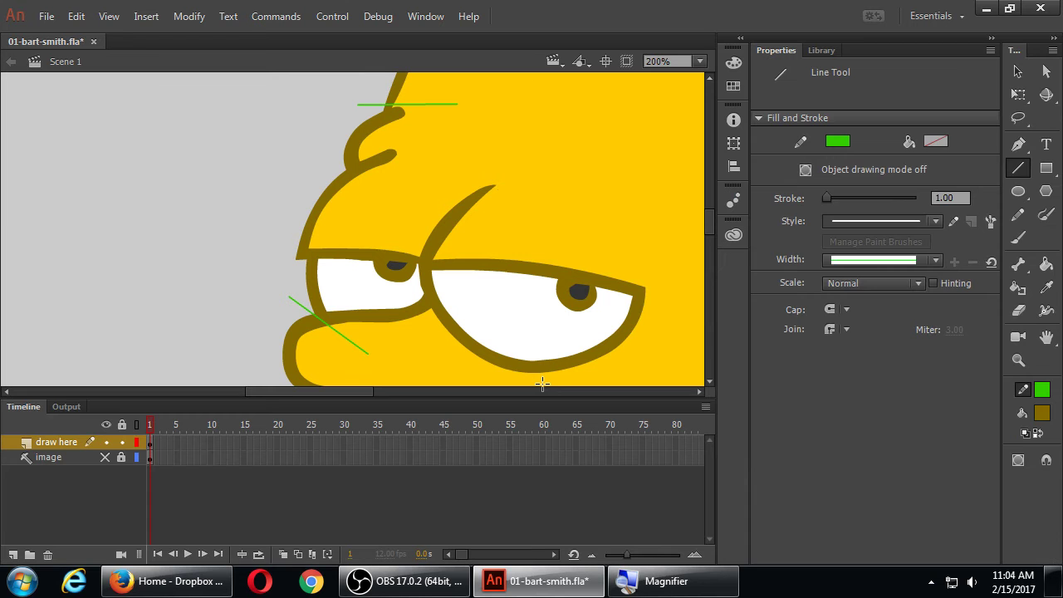
key(k)
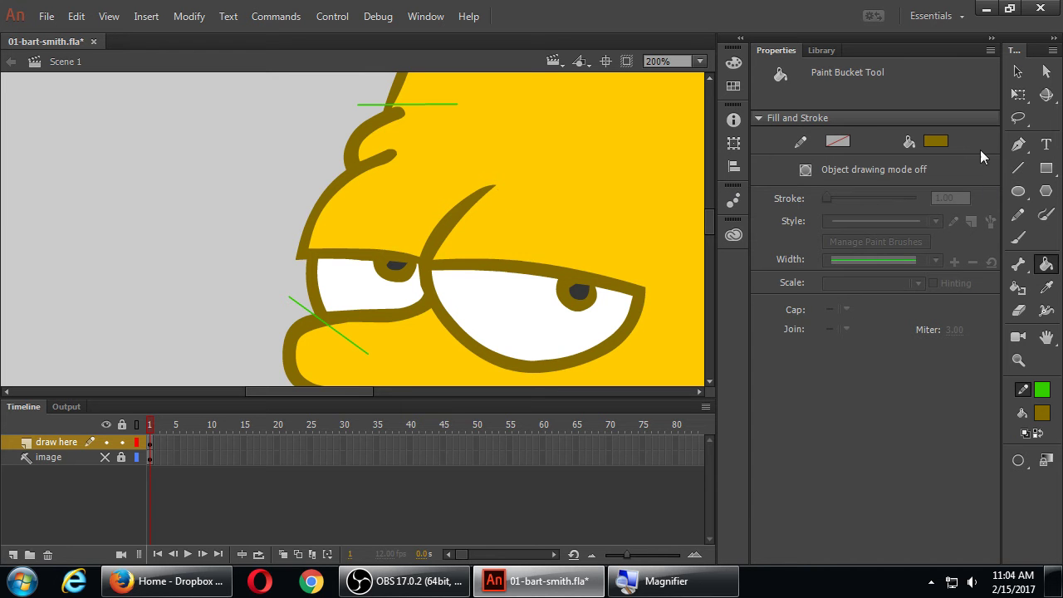
click(935, 142)
click(852, 206)
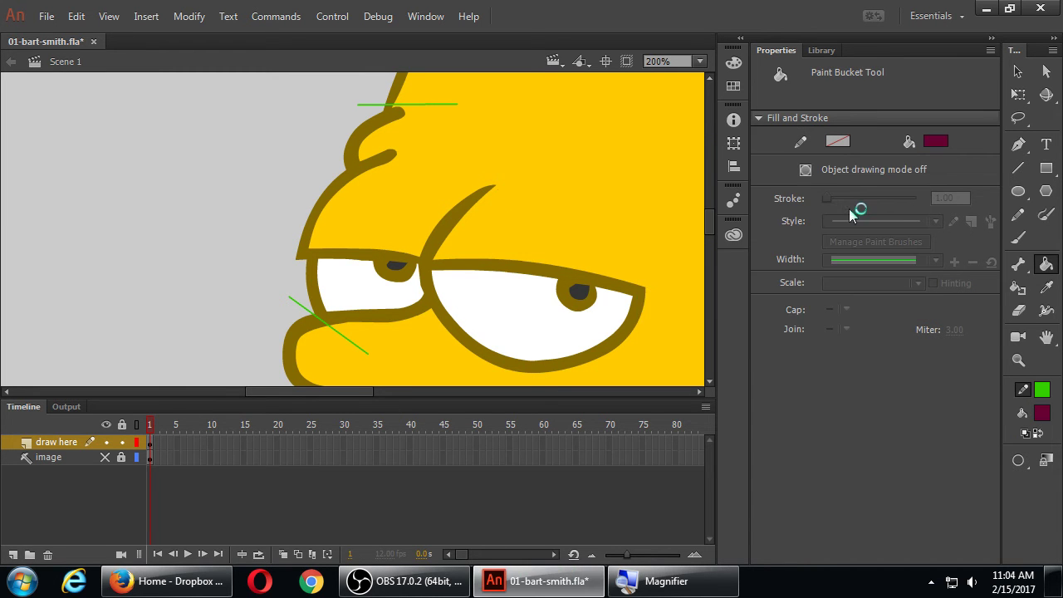
click(361, 168)
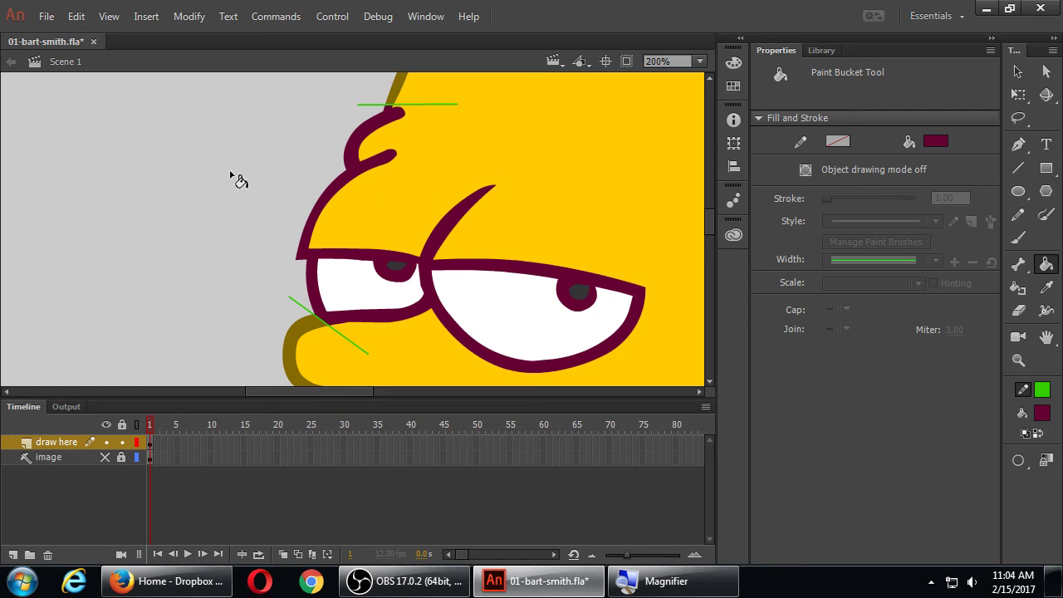
Delete the green dividing lines above the brow bump and at the top of the nose.
key(ctrl+minus)
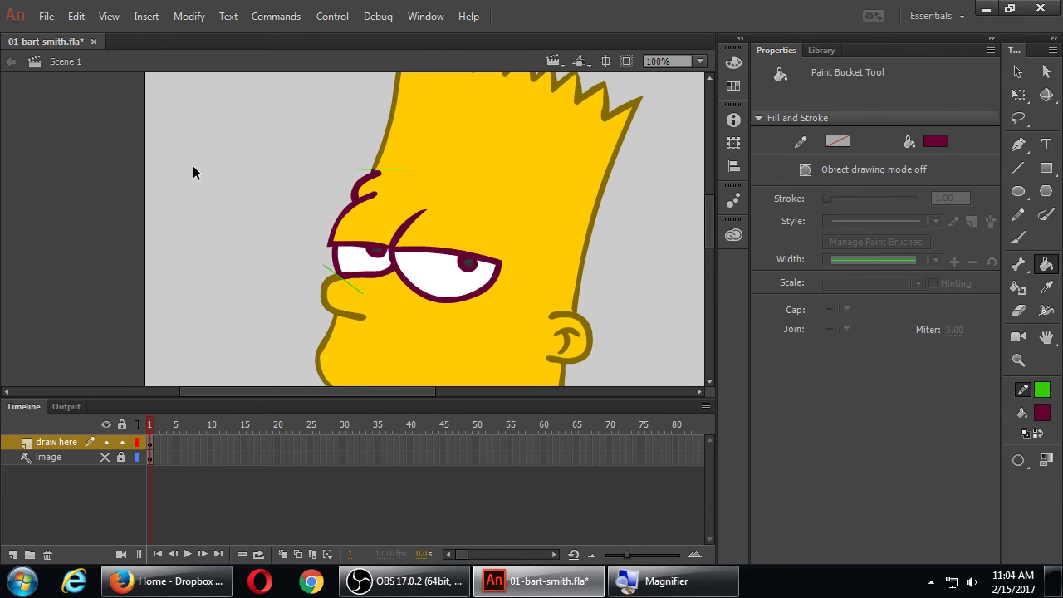
key(ctrl+minus)
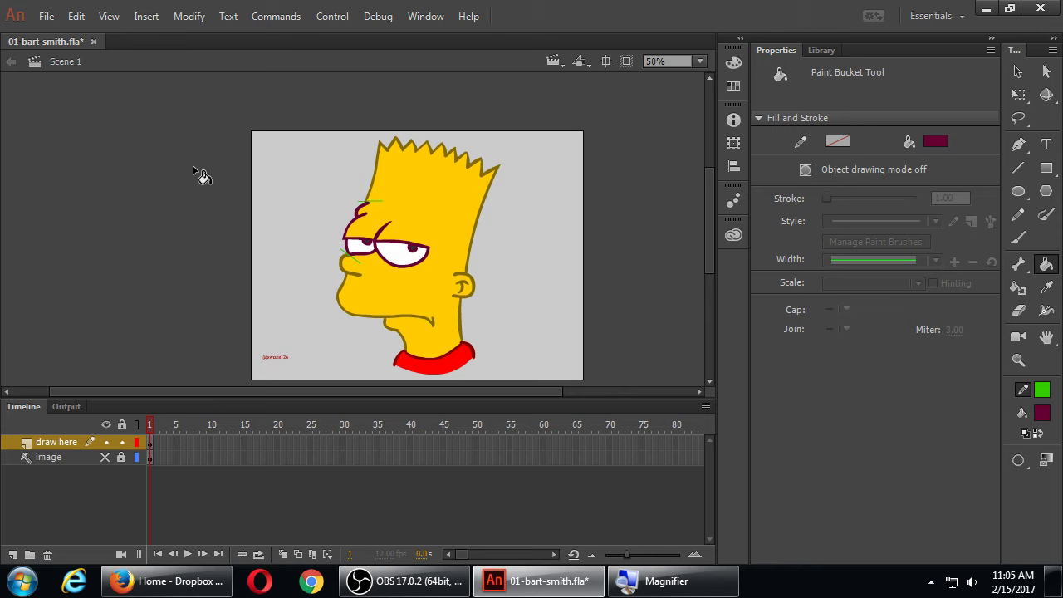
key(ctrl+equal)
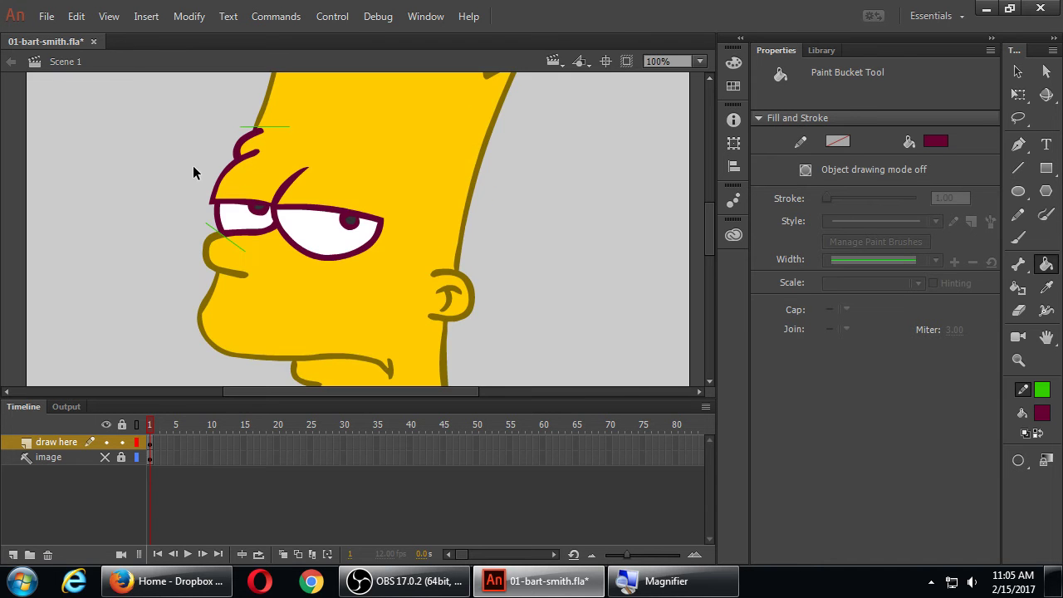
key(ctrl+equal)
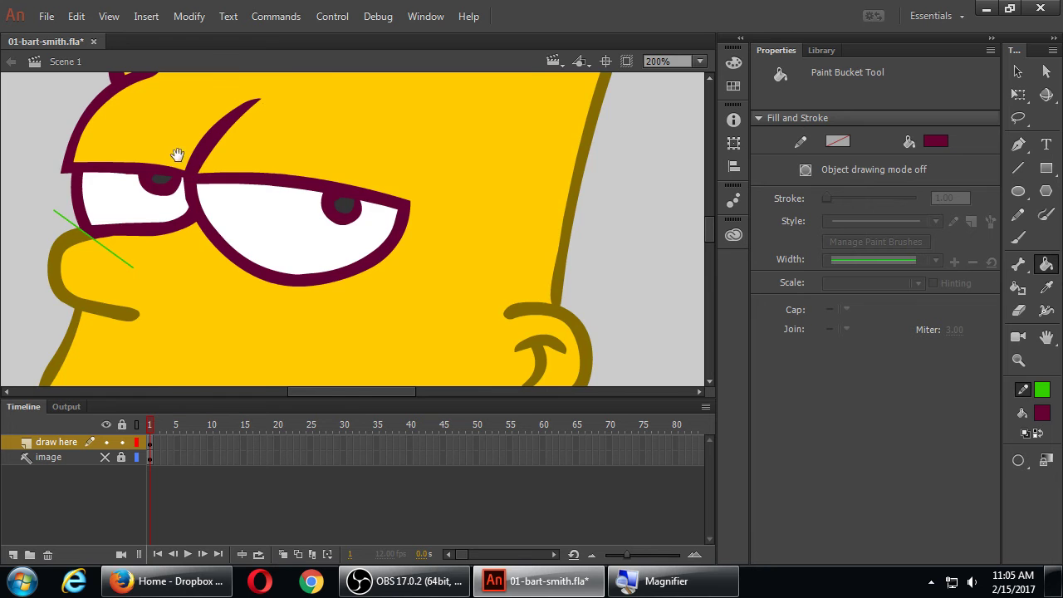
drag(174, 157, 272, 256)
key(v)
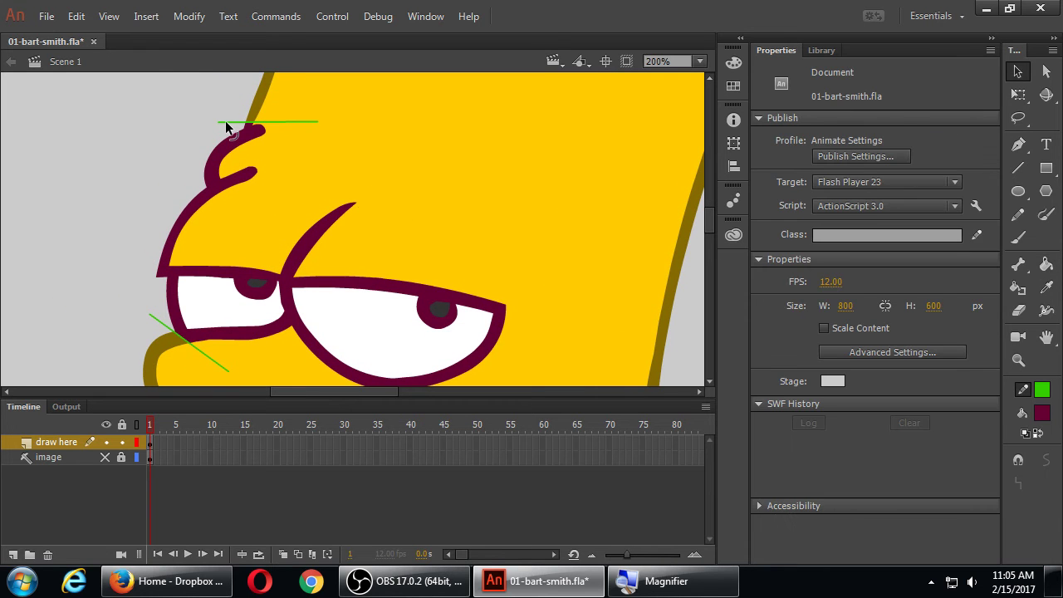
click(225, 120)
key(Delete)
click(159, 321)
key(Delete)
Draw green dividing lines across both ends of the far eye's lower outline, at the near eye and at the nose.
key(ctrl+minus)
key(ctrl+minus)
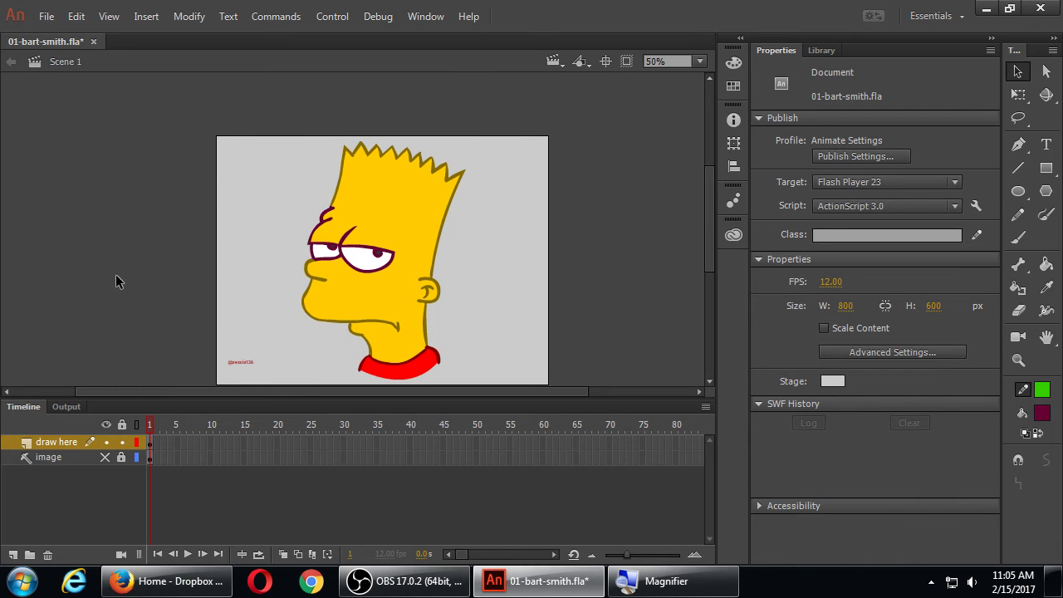
key(ctrl+equal)
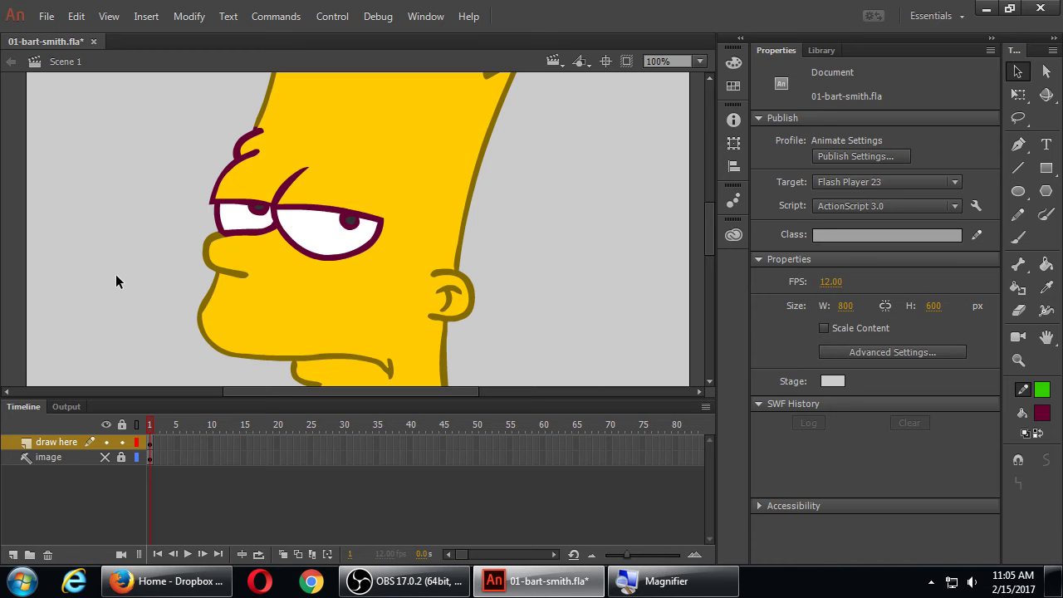
key(ctrl+equal)
key(ctrl+equal)
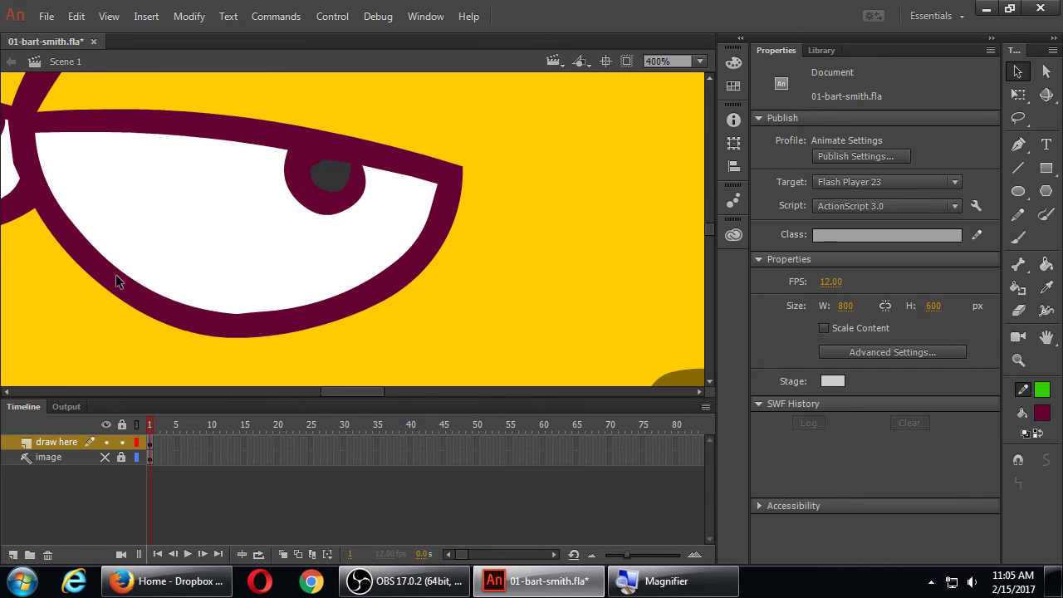
key(ctrl+minus)
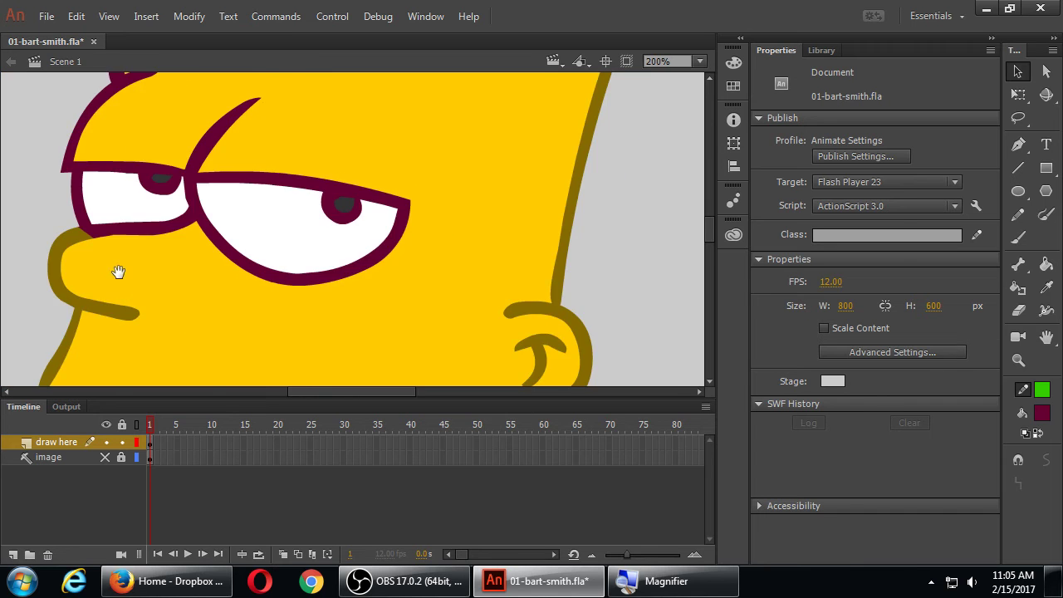
drag(118, 274, 267, 288)
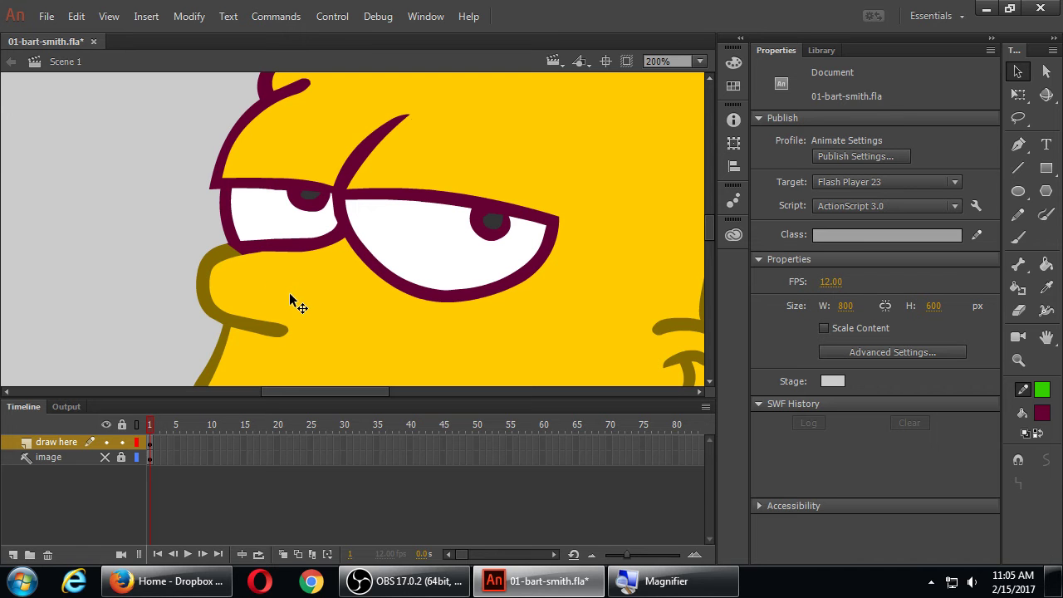
key(n)
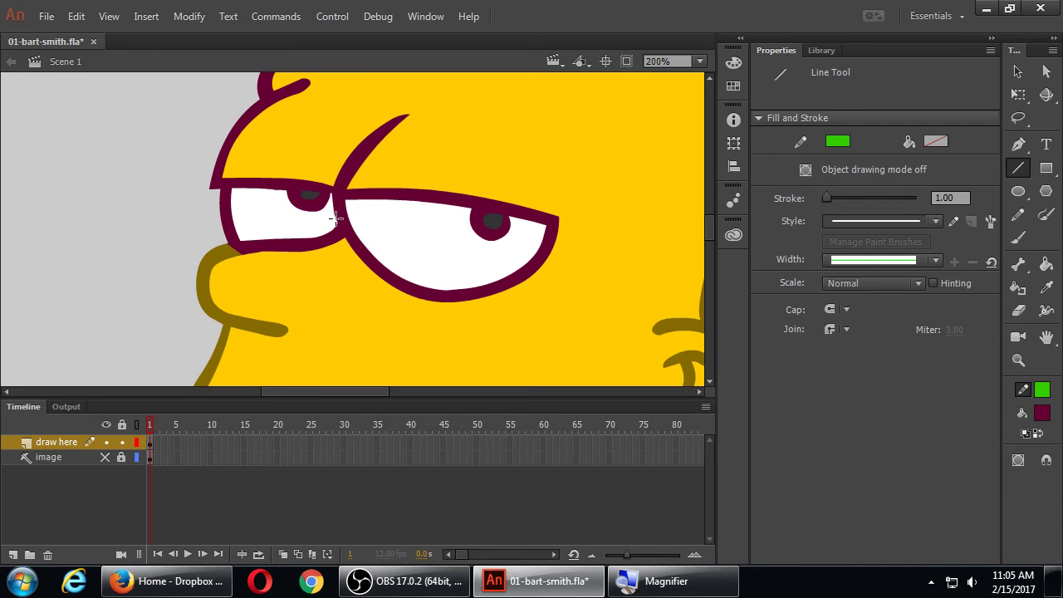
drag(334, 218, 358, 264)
drag(246, 241, 199, 246)
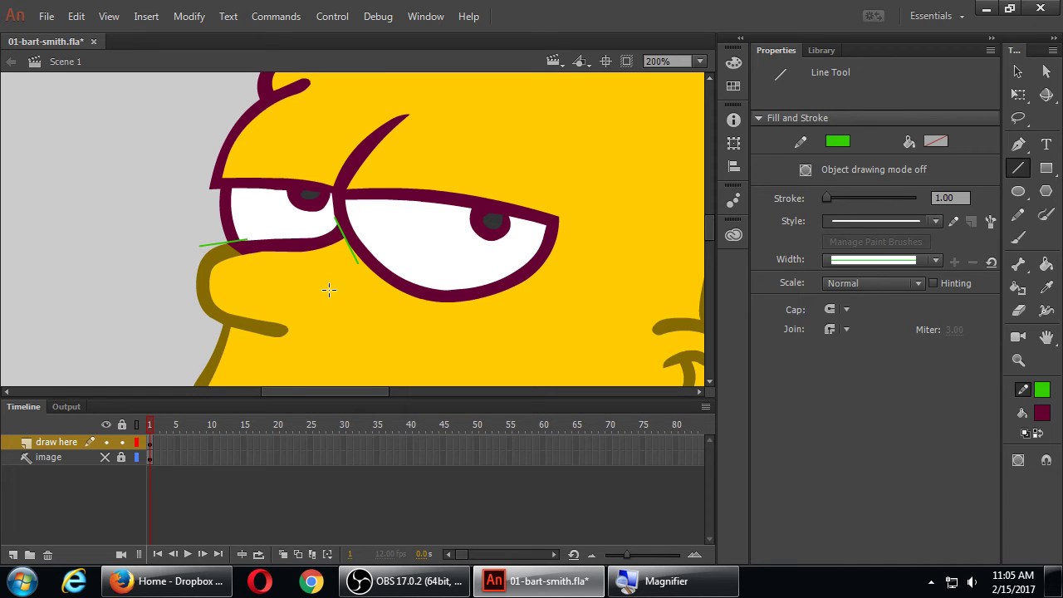
Sample the brown of the nose outline and fill the far eye's lower outline with it.
click(1046, 264)
click(935, 141)
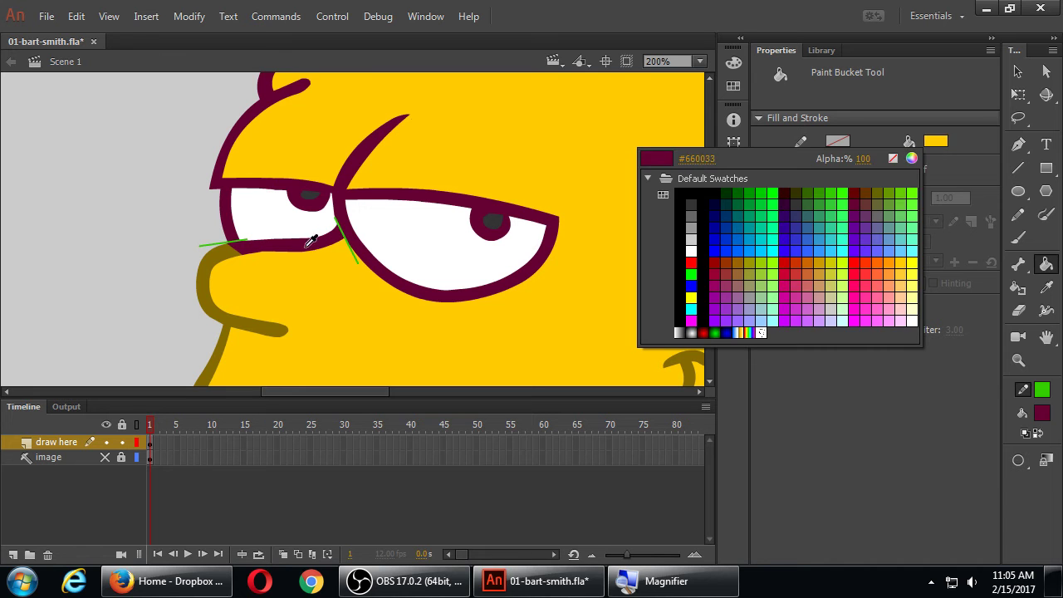
click(218, 252)
click(282, 247)
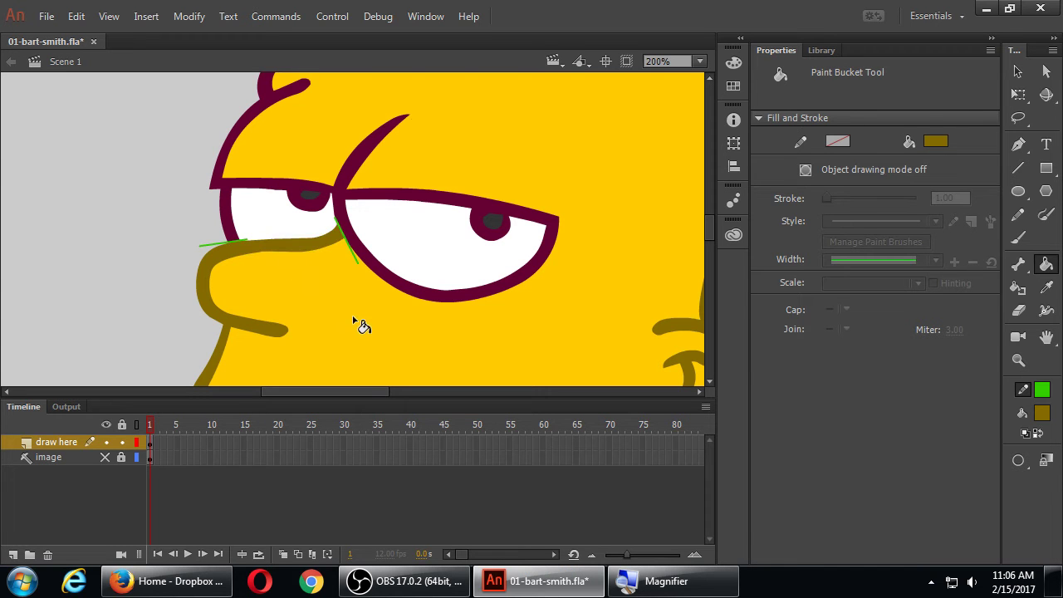
Delete the green dividing lines at both ends of the far eye's lower outline.
key(v)
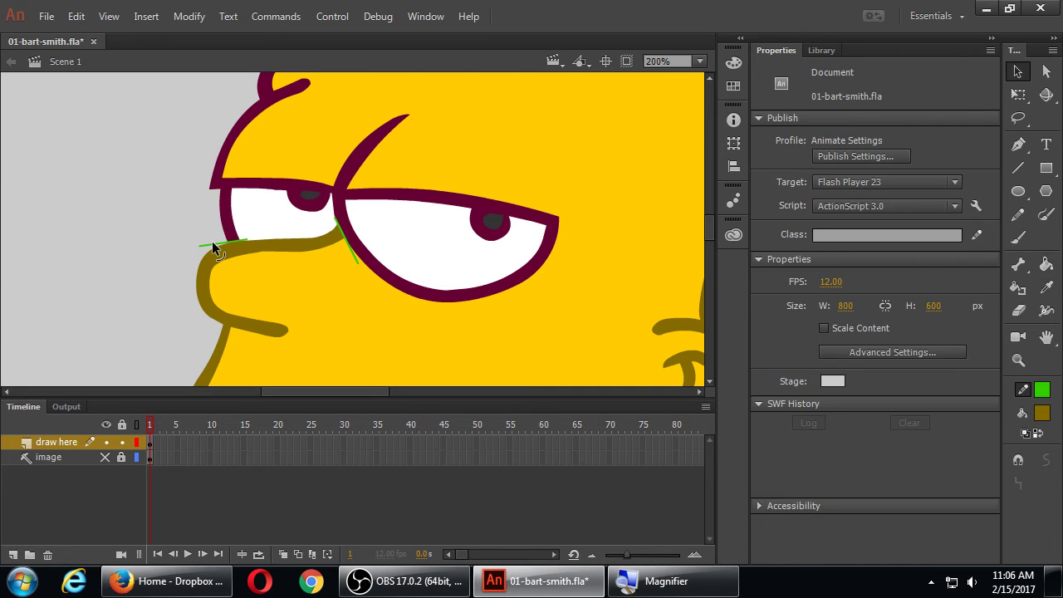
click(214, 245)
key(Delete)
click(352, 253)
key(Delete)
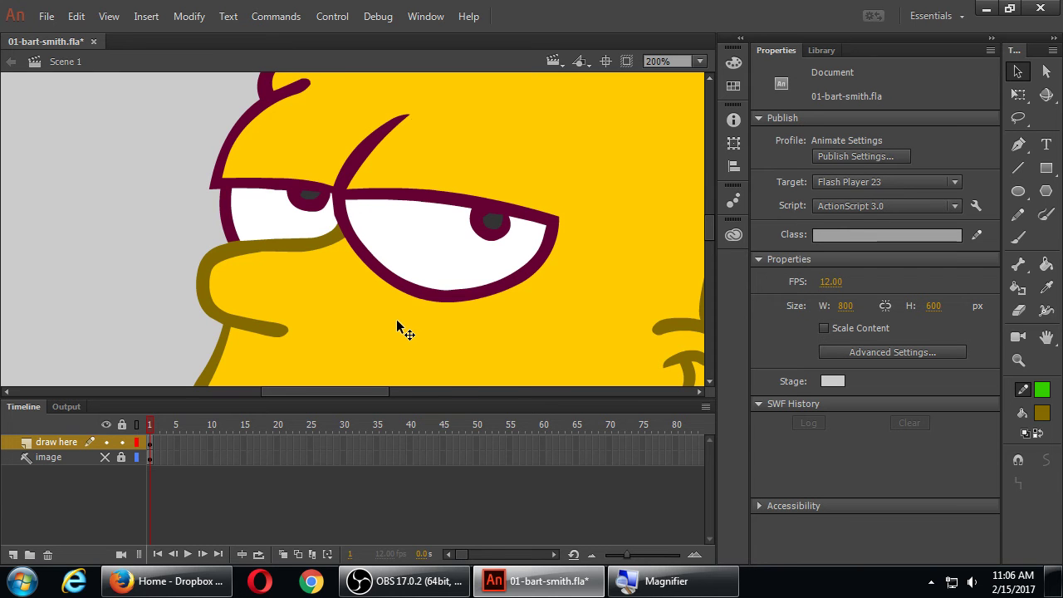
Fill the remaining maroon brow and eye outlines with the same brown as the head outline.
key(ctrl+1)
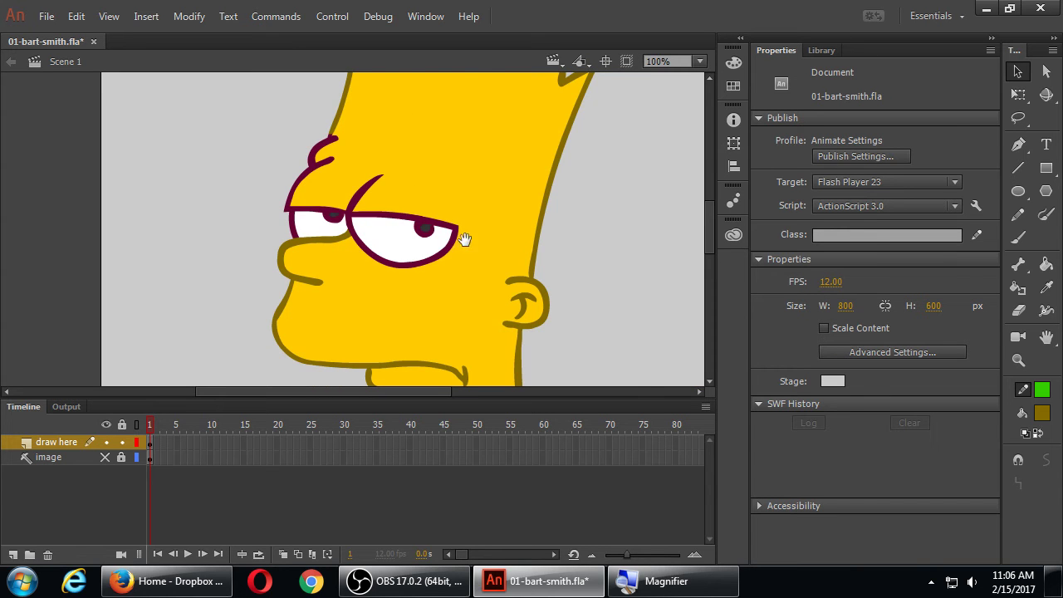
scroll(462, 239, up, 2)
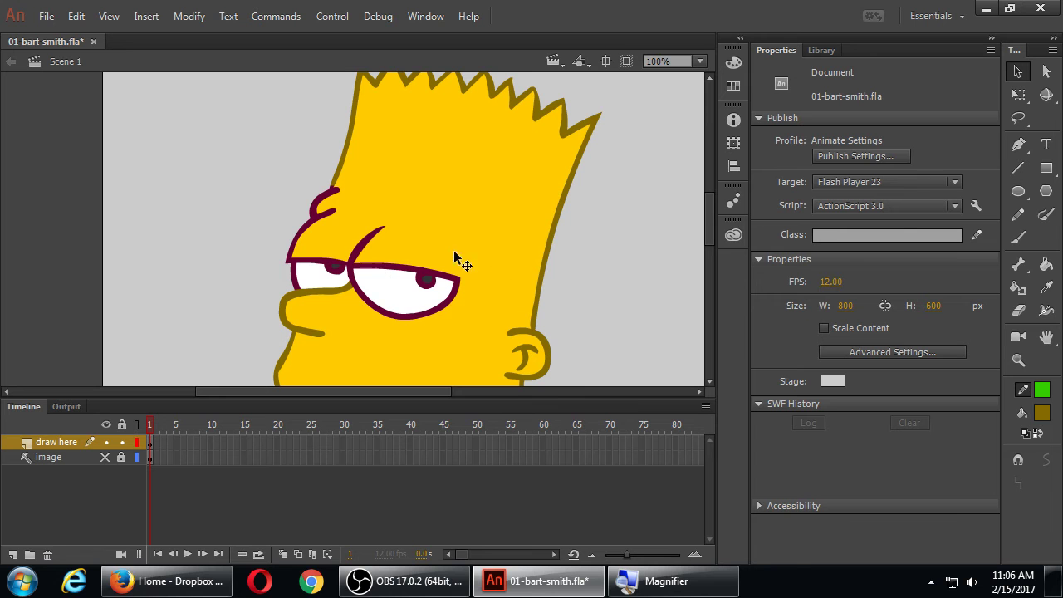
click(1046, 263)
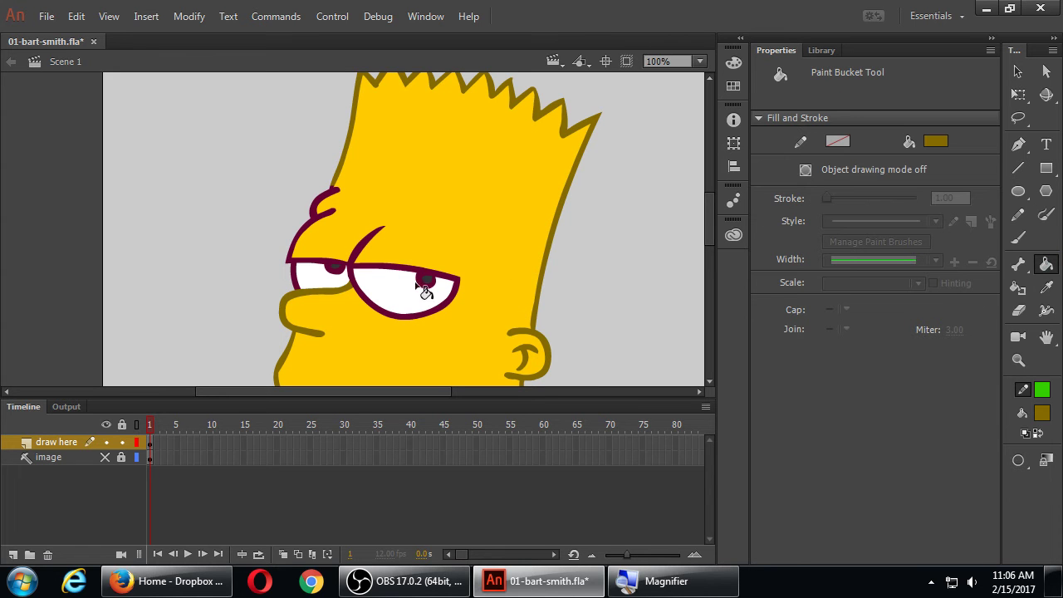
click(463, 289)
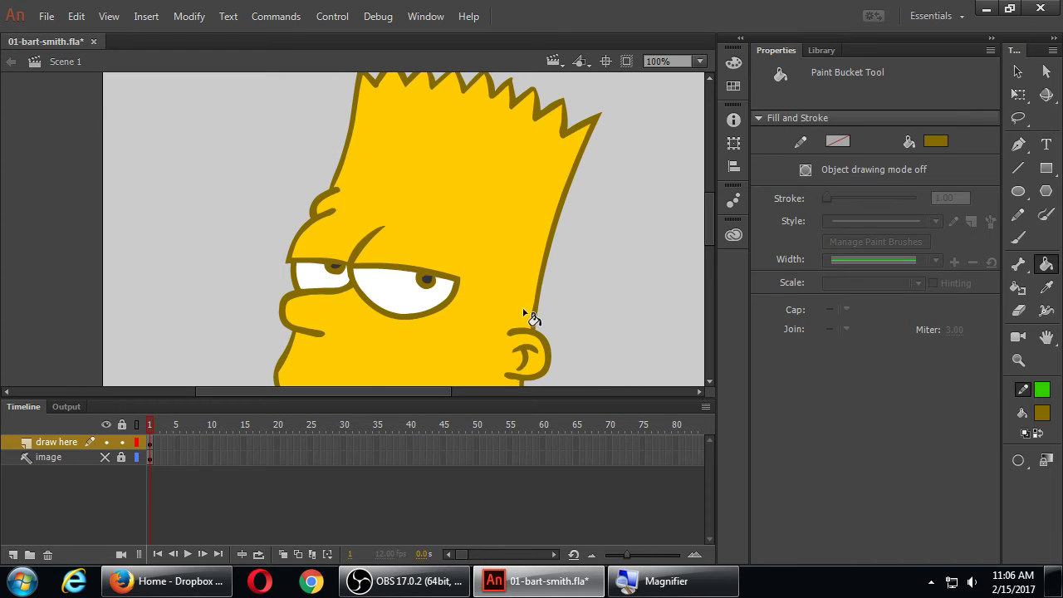
Try a teal fill on the head and face outline and undo it.
click(934, 143)
click(814, 232)
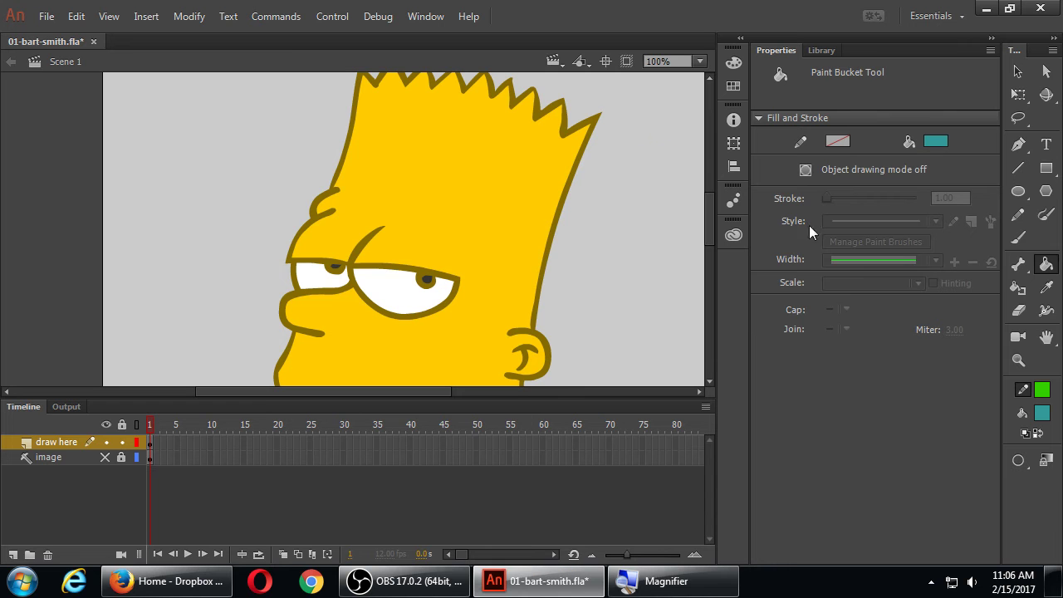
click(579, 180)
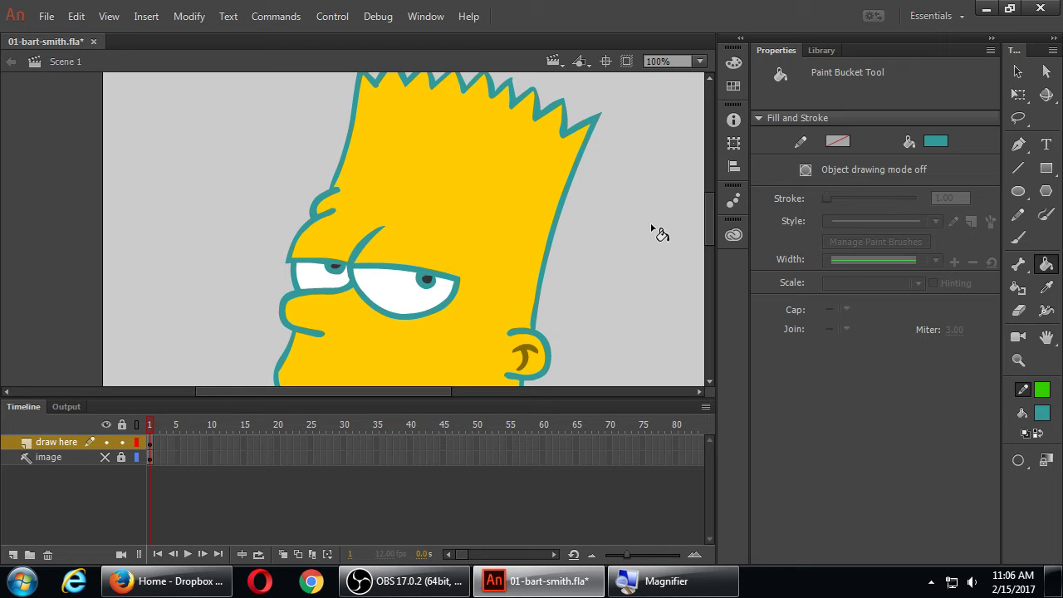
key(ctrl+z)
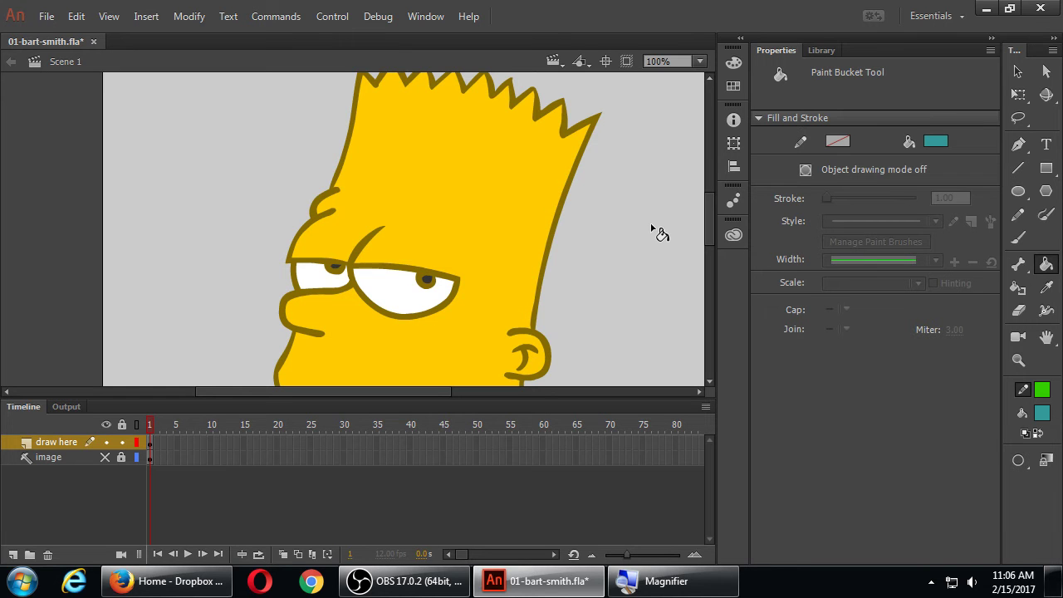
Save the drawing with the brown outlines and activate the Paint Bucket tool.
mouse_move(707, 221)
mouse_down()
mouse_move(710, 195)
mouse_move(715, 221)
mouse_up()
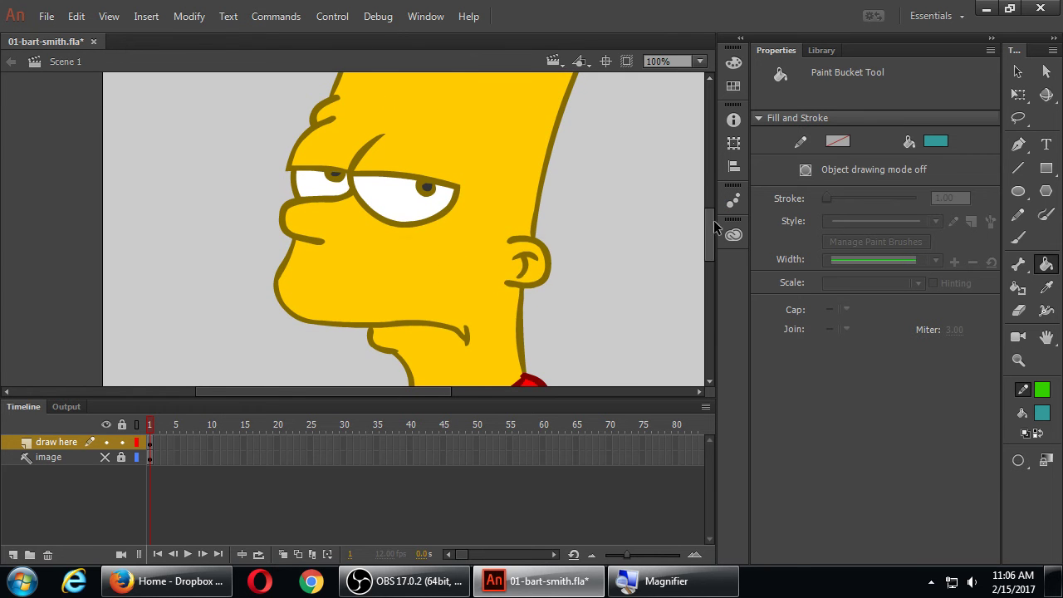
key(ctrl+s)
key(h)
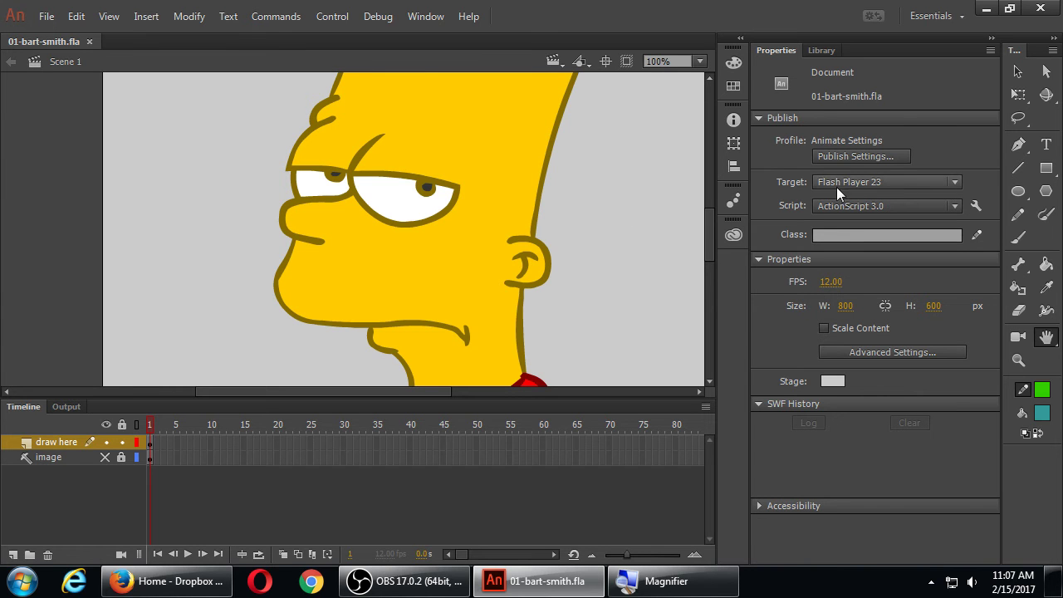
key(k)
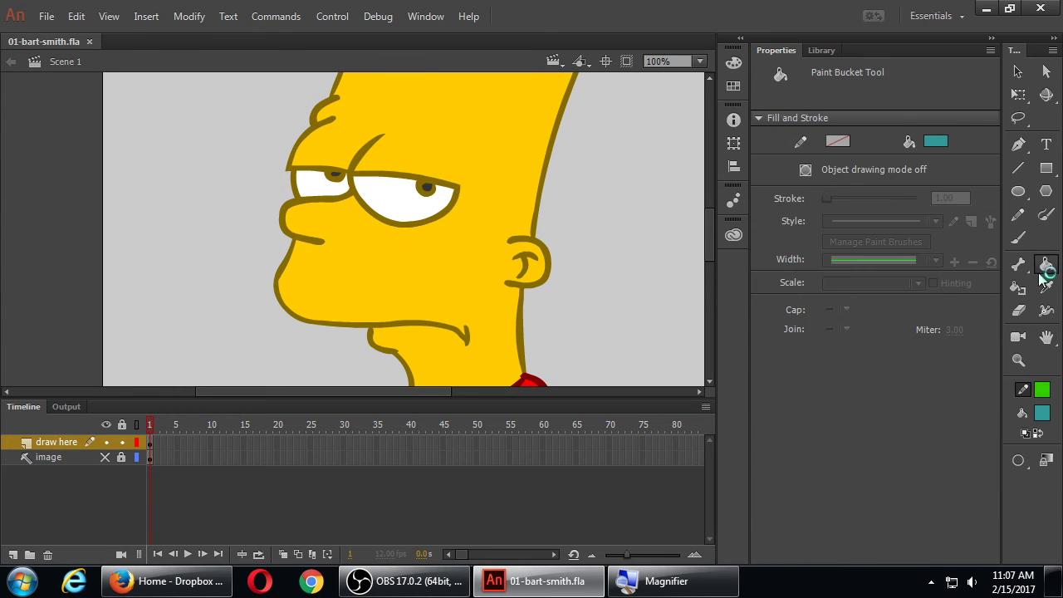
click(934, 142)
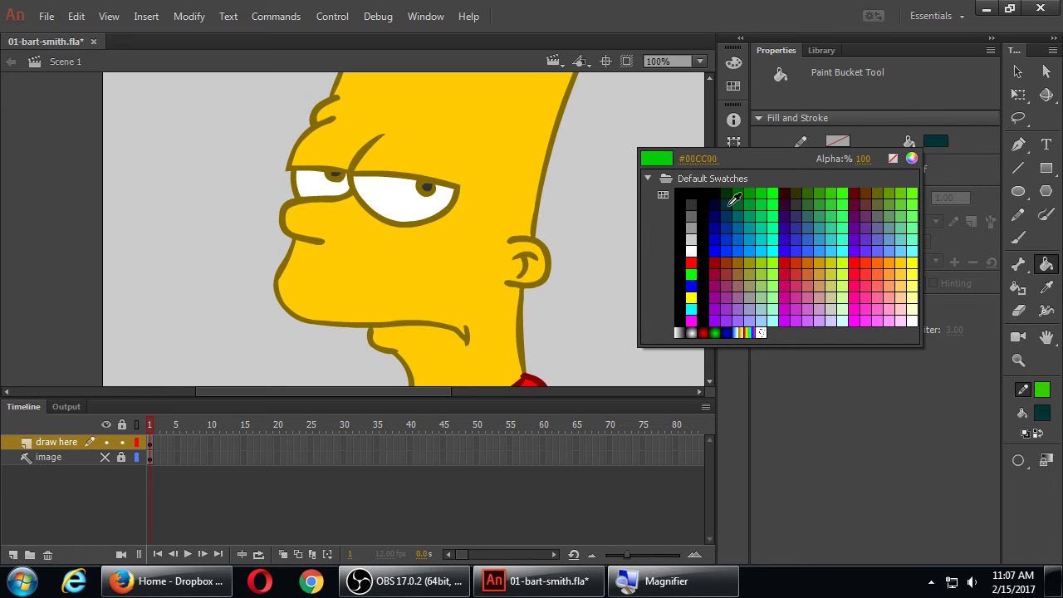
click(905, 159)
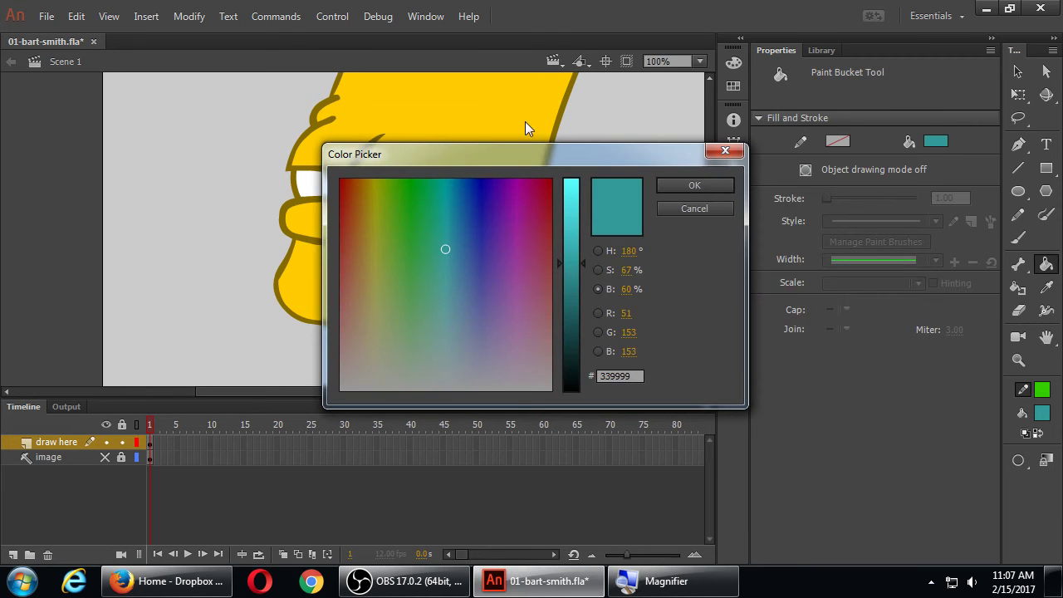
click(677, 208)
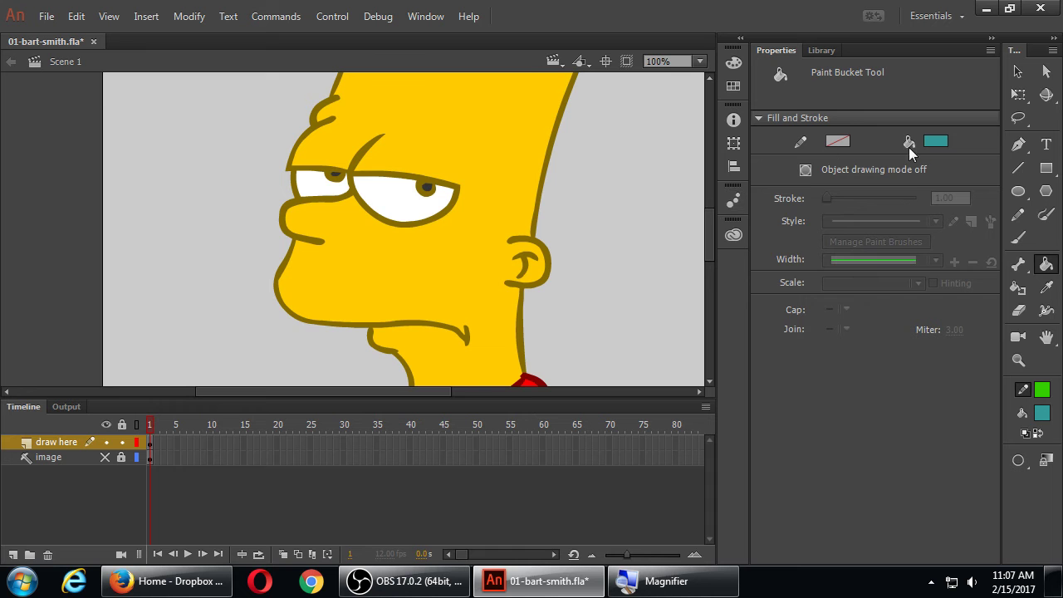
Try a dark brown fill (#514100), darkened from the sampled skin yellow, on the head and face outline and undo the fill.
click(931, 143)
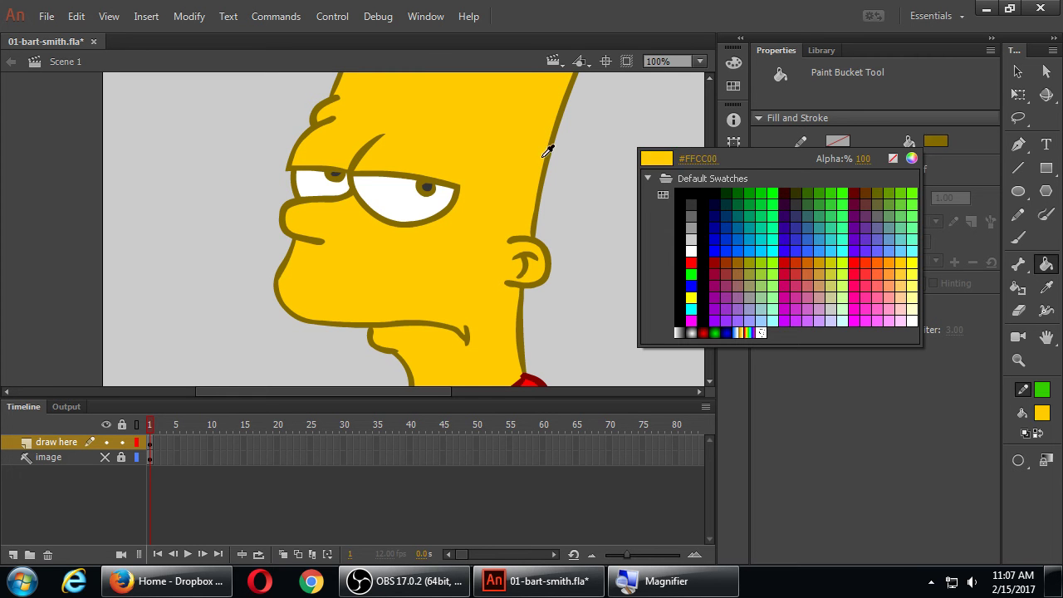
click(525, 158)
click(927, 141)
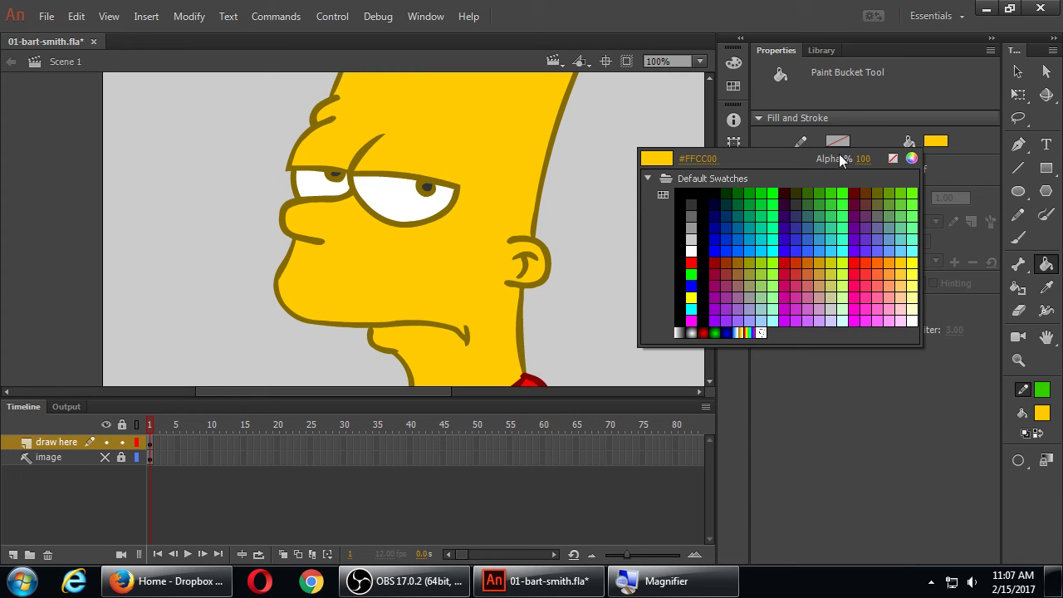
click(909, 158)
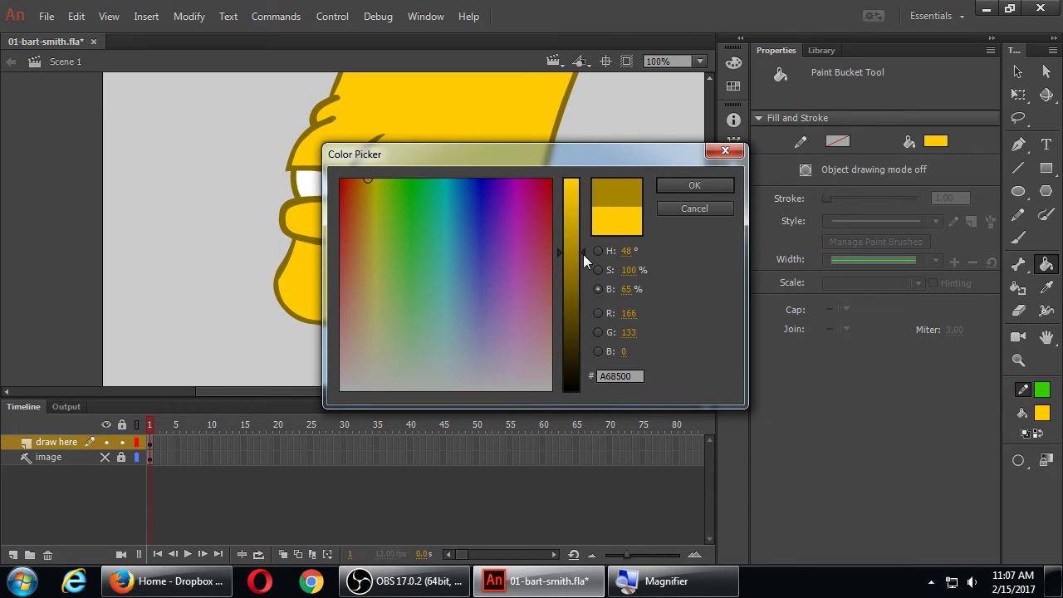
drag(583, 254, 585, 322)
click(695, 185)
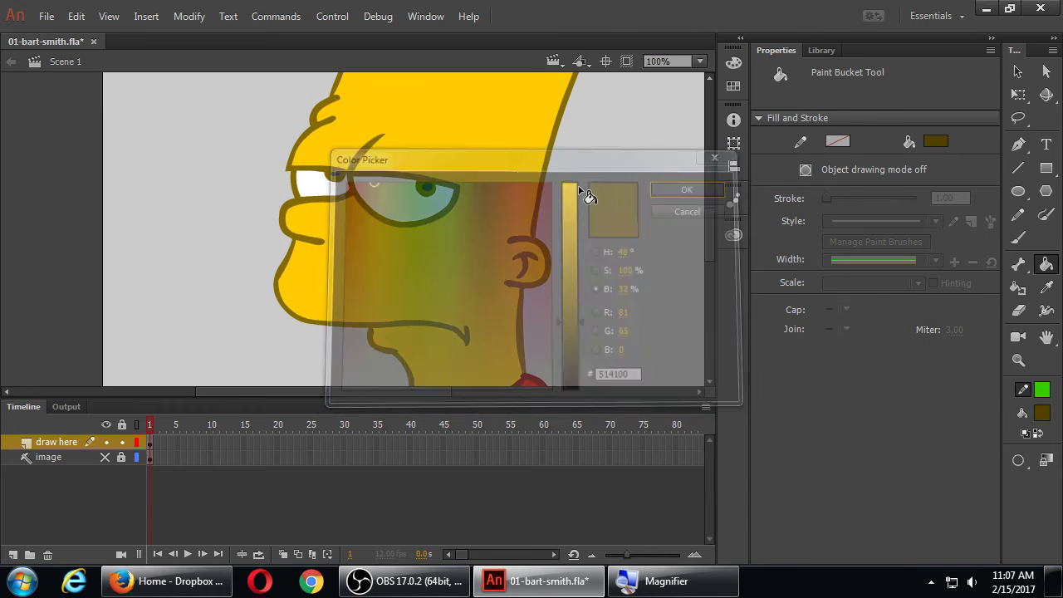
click(544, 176)
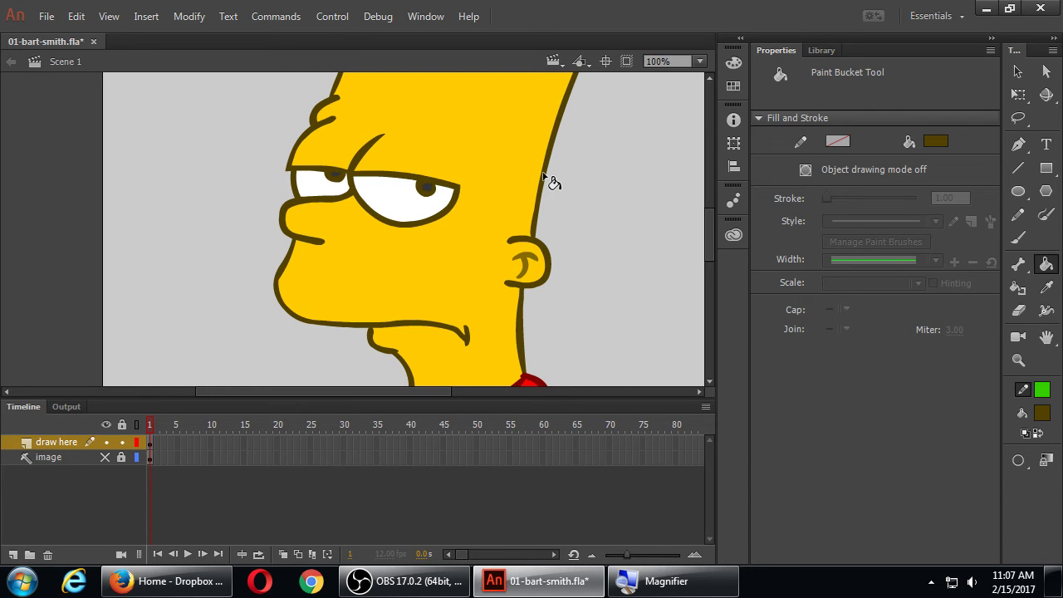
key(ctrl+z)
Lighten the dark brown fill slightly, apply it to the head, face and ear outlines, and save the drawing.
click(936, 141)
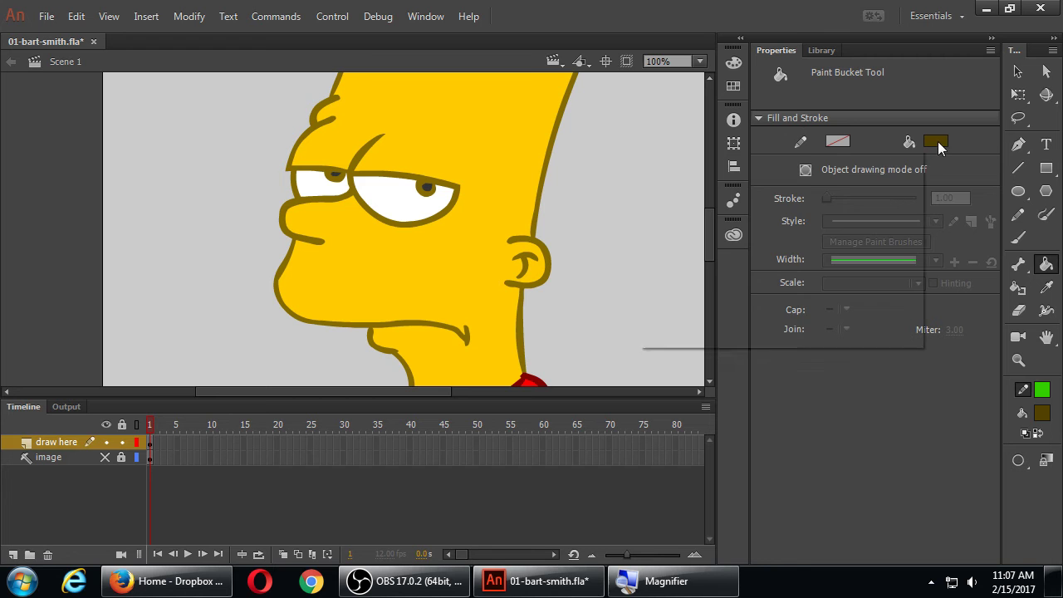
click(910, 158)
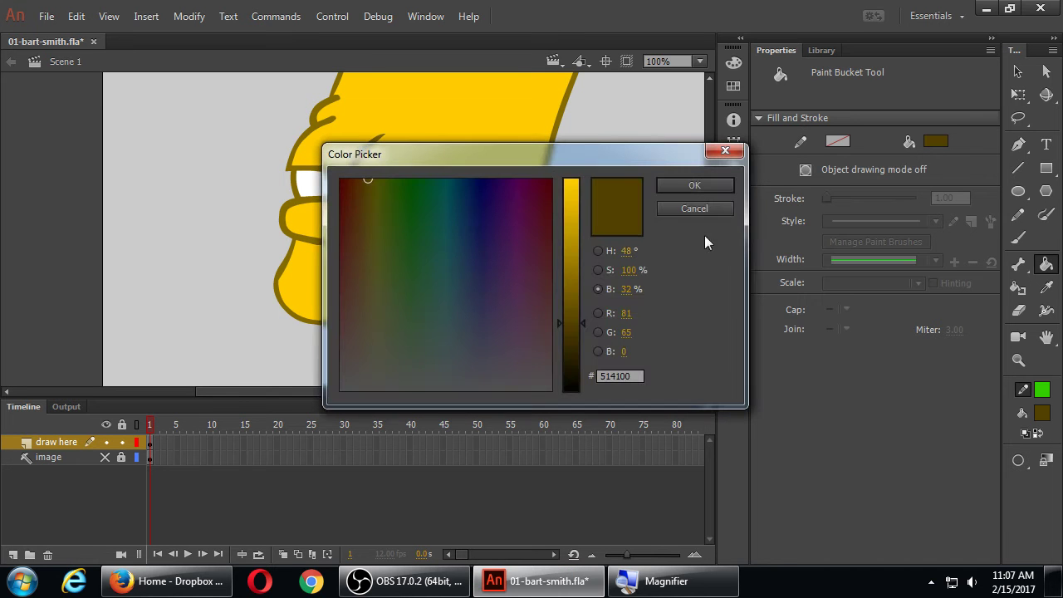
drag(584, 322, 582, 302)
click(669, 188)
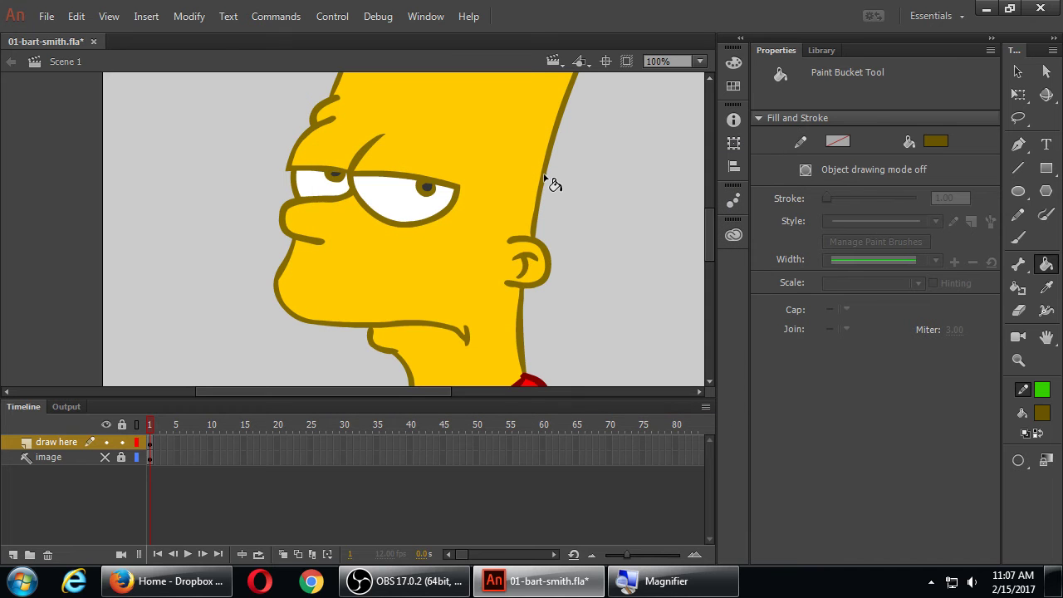
click(549, 181)
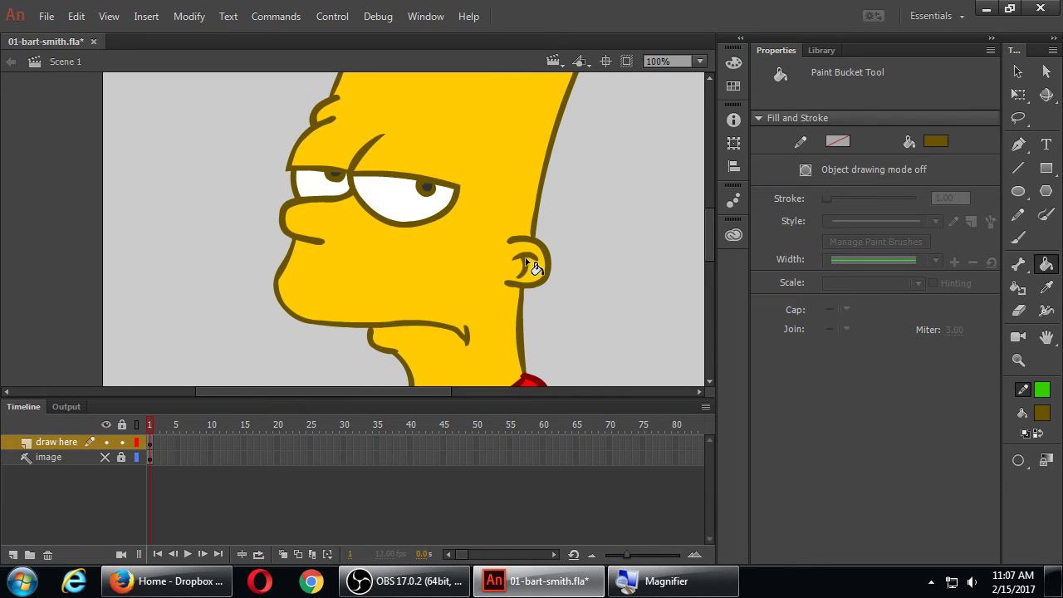
key(ctrl+s)
Nudge the tip of the second-to-last hair spike at the back of the head and save the drawing.
key(F4)
drag(586, 181, 586, 275)
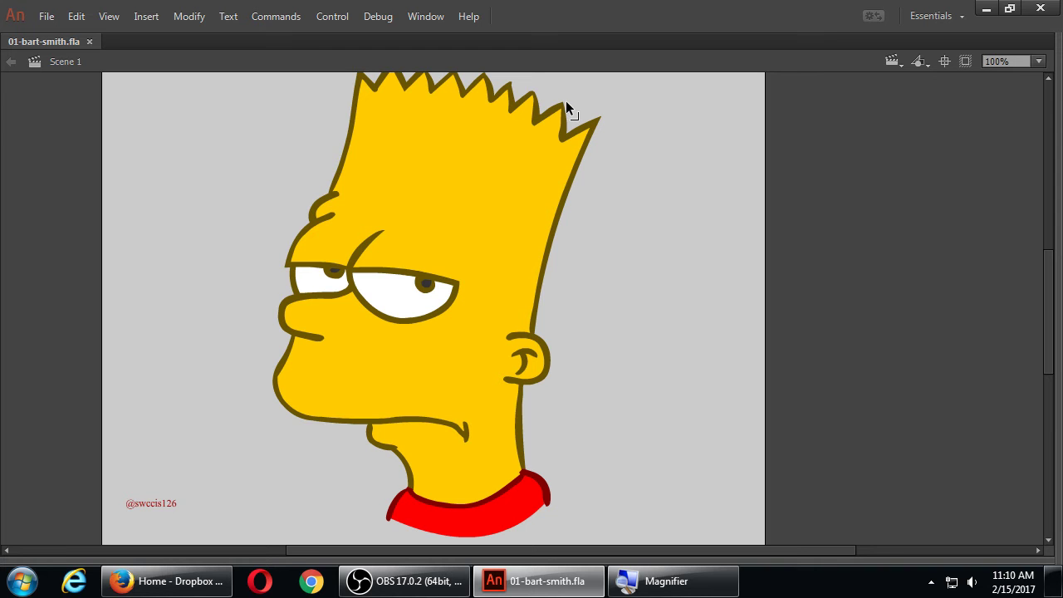
drag(565, 100, 568, 100)
scroll(651, 166, up, 3)
scroll(649, 175, down, 3)
key(ctrl+s)
key(F4)
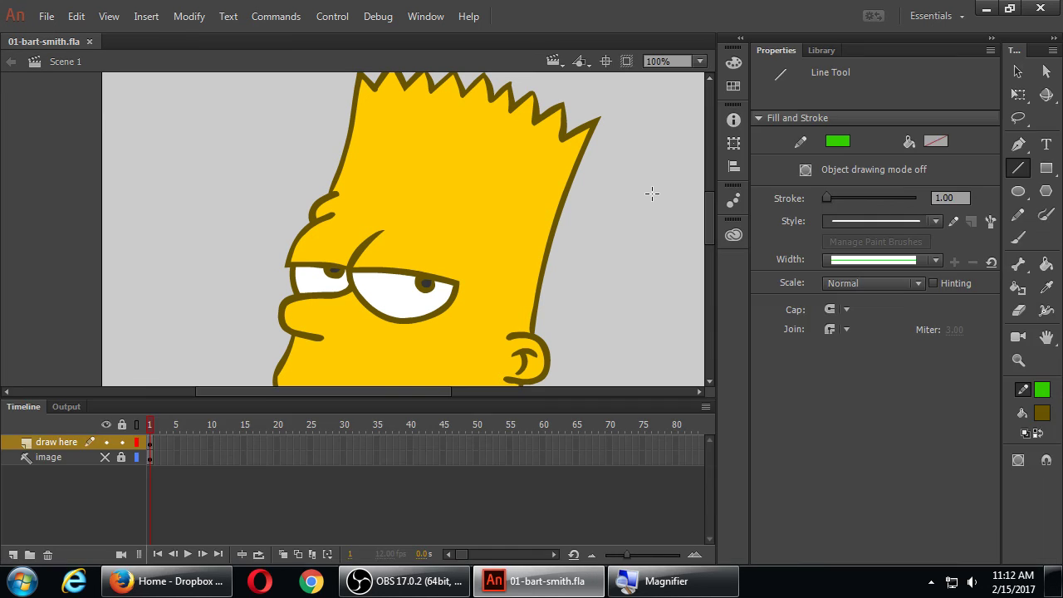
Draw two long slanted green lines, one from the rear hair to the collar and one from the front hair past the chin.
key(ctrl+minus)
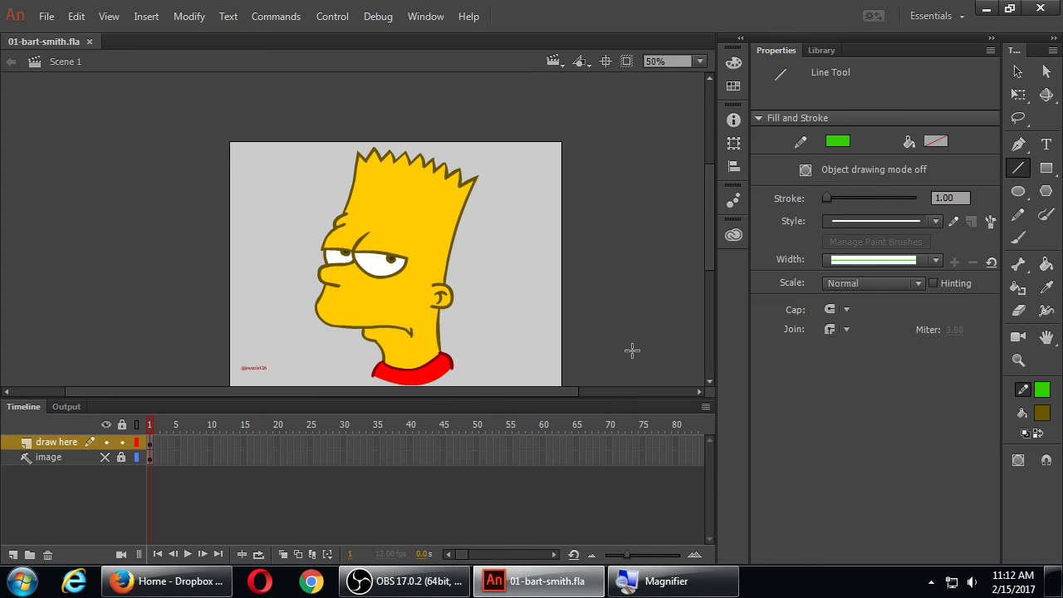
key(F4)
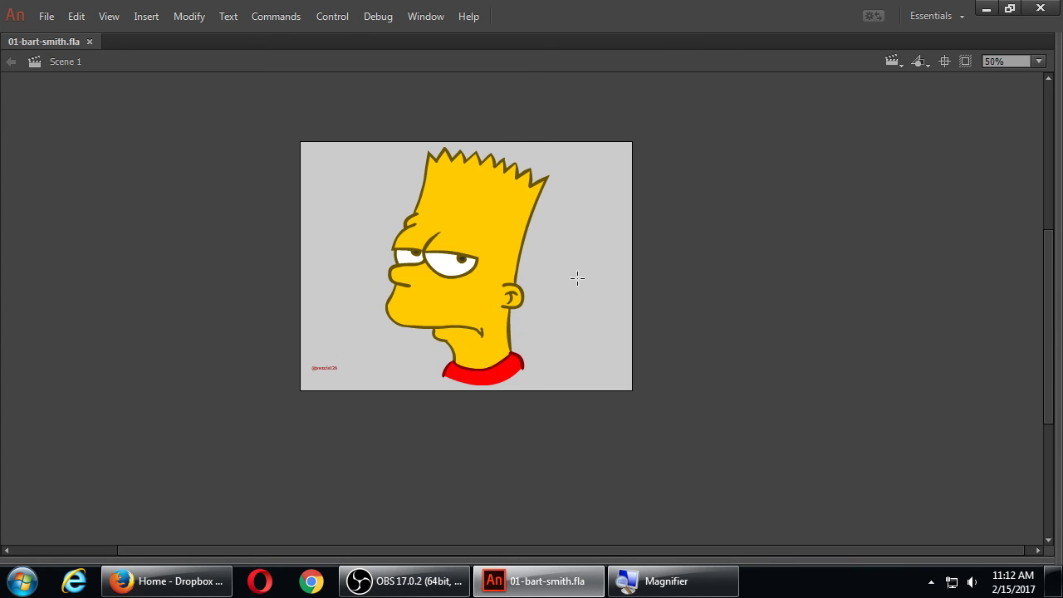
drag(521, 142, 475, 394)
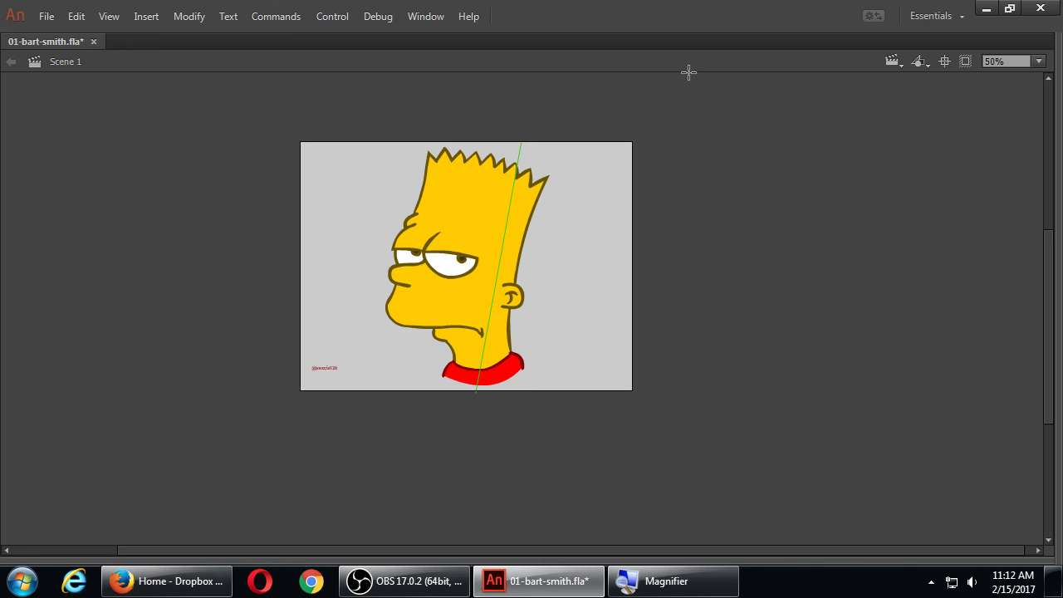
drag(456, 130, 379, 371)
key(ctrl+1)
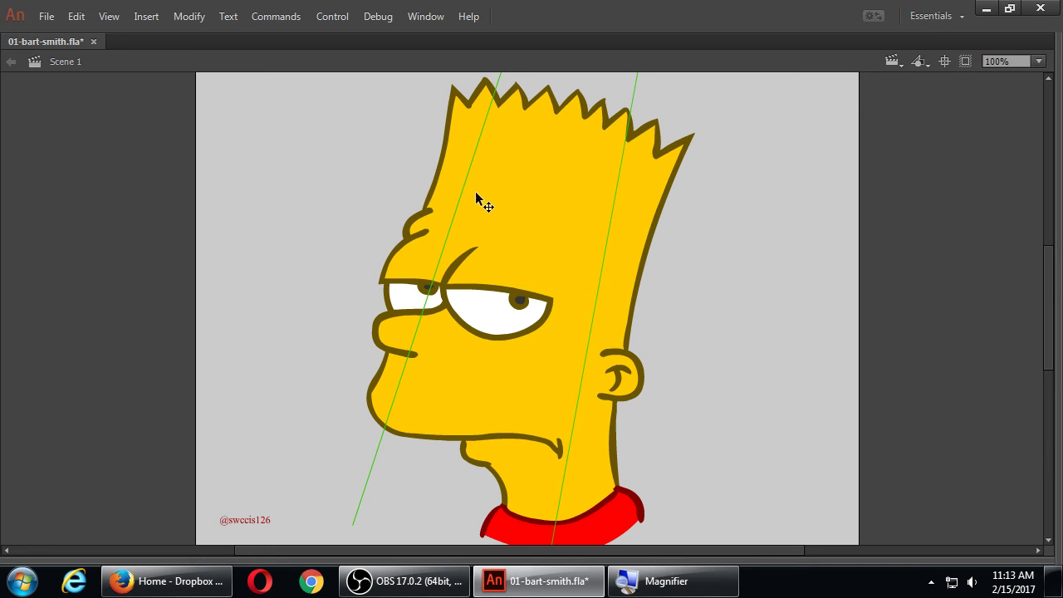
Change the stroke color of both slanted lines across the head from green to dark red.
drag(463, 186, 489, 182)
key(ctrl+z)
click(469, 164)
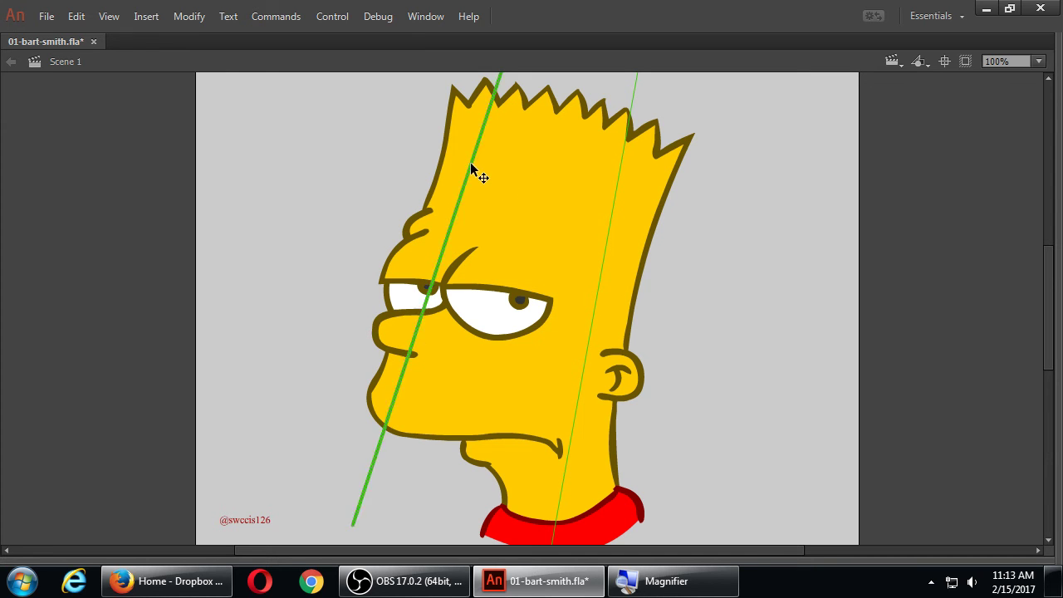
click(613, 199)
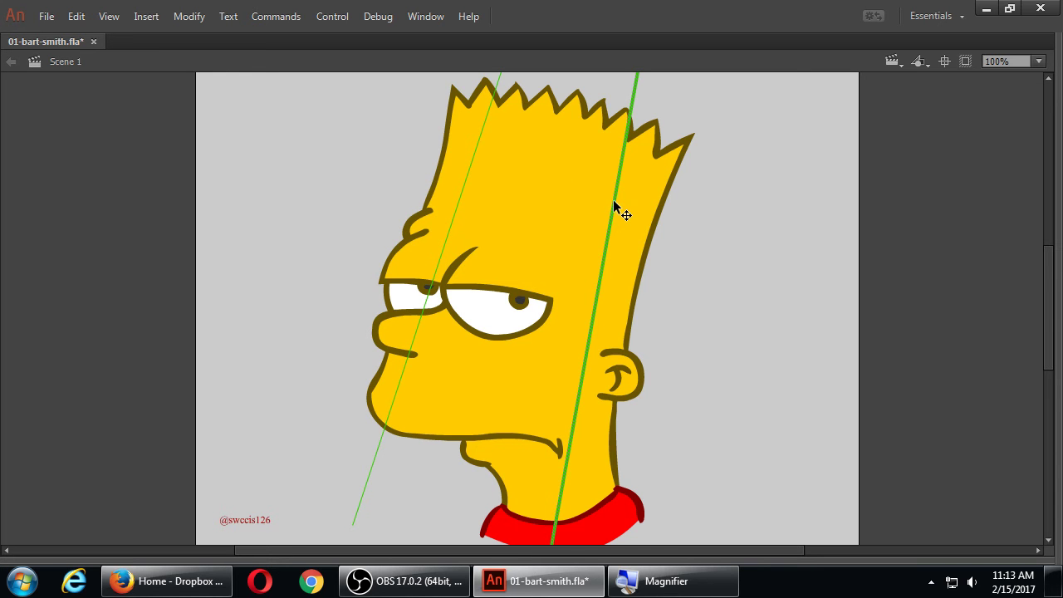
shift+click(464, 184)
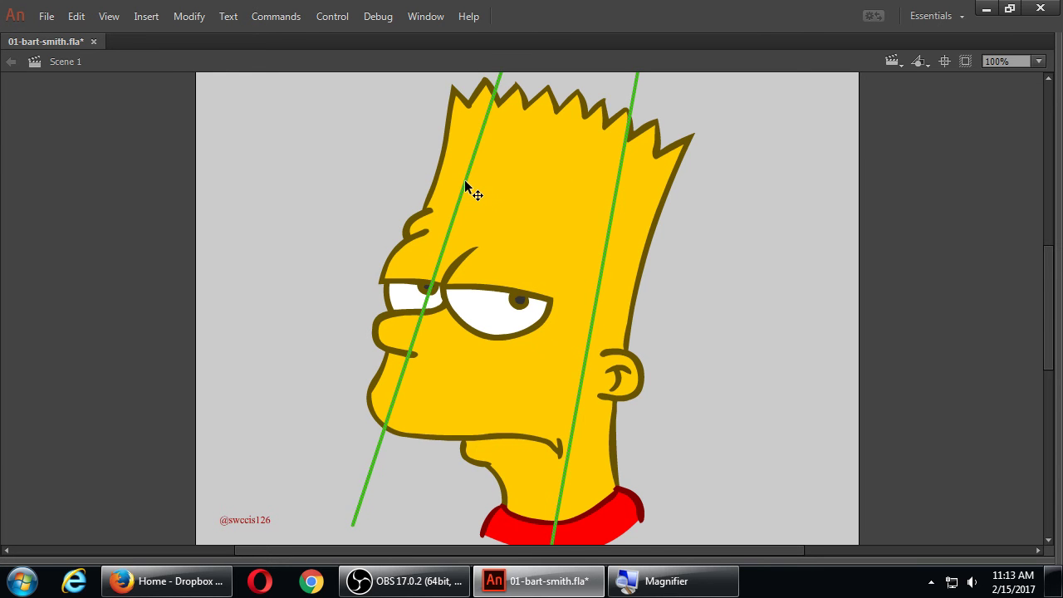
key(F4)
click(837, 214)
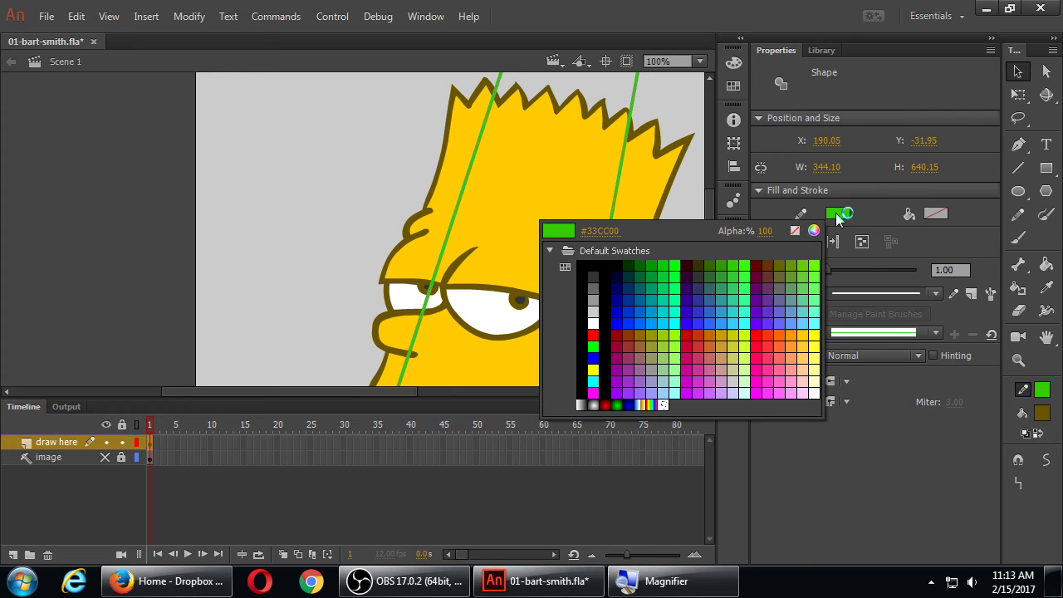
click(751, 264)
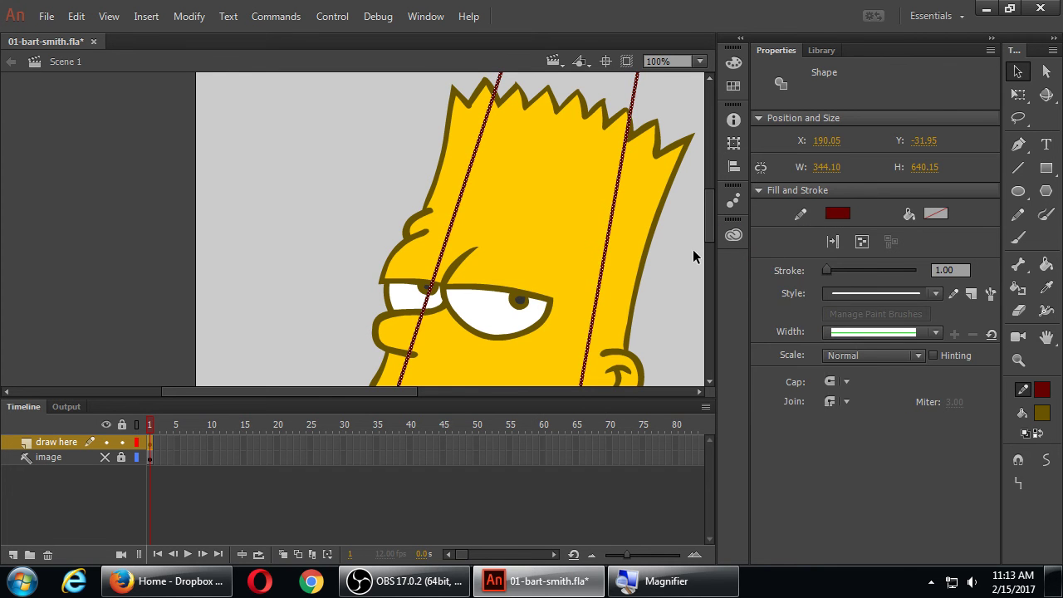
click(689, 251)
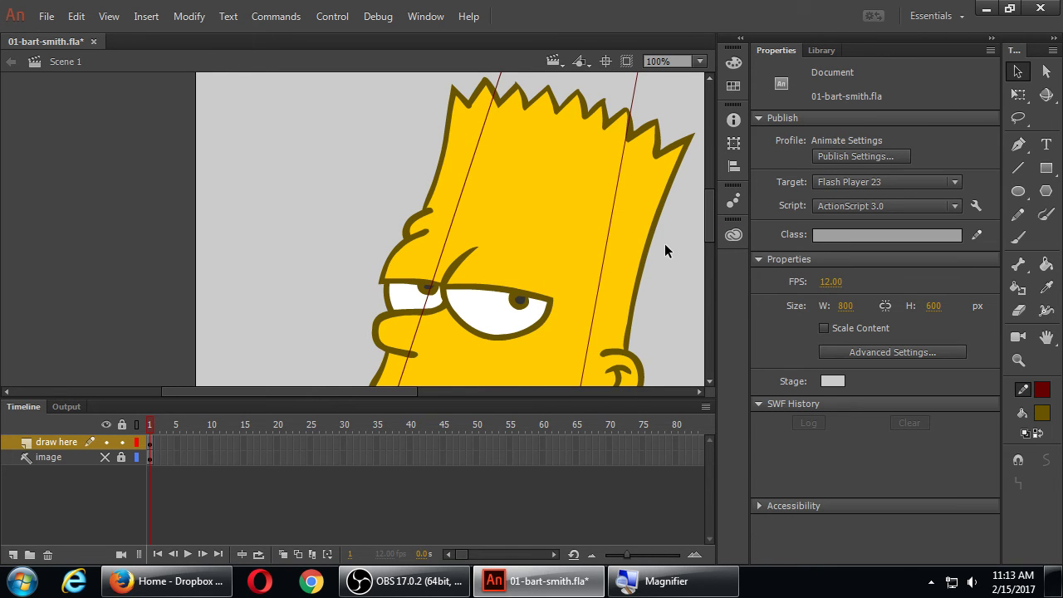
key(F4)
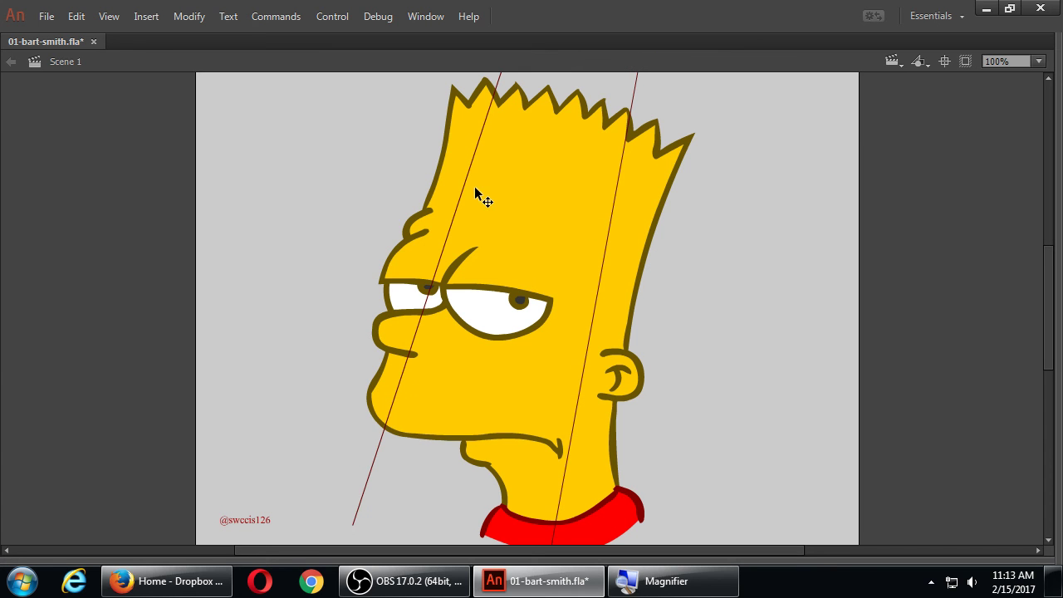
Bend the front line's forehead section toward the back and curve the rear line's forehead, face and neck sections.
drag(466, 181, 484, 181)
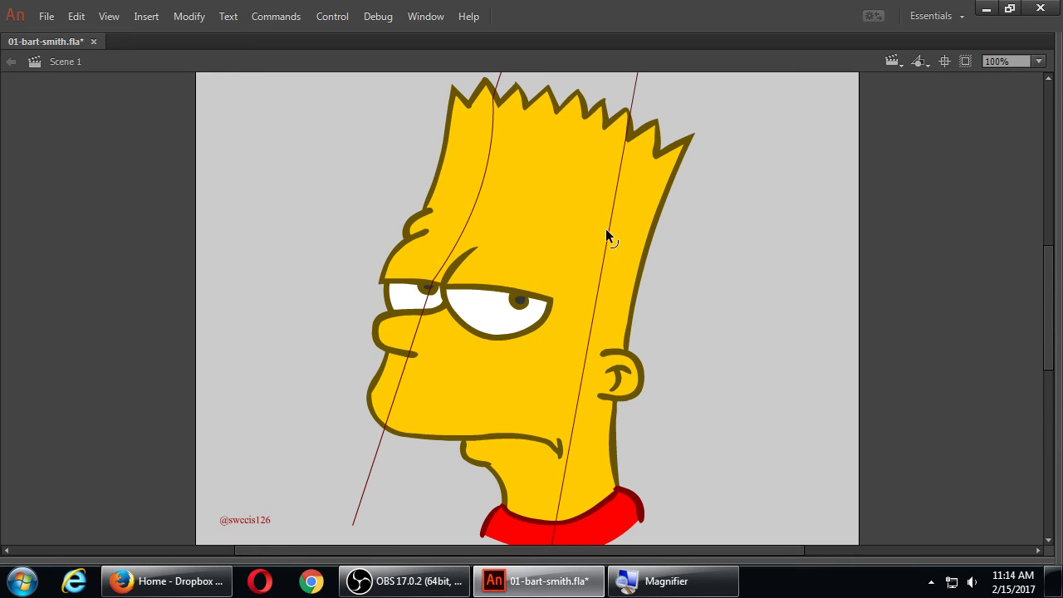
drag(606, 231, 573, 224)
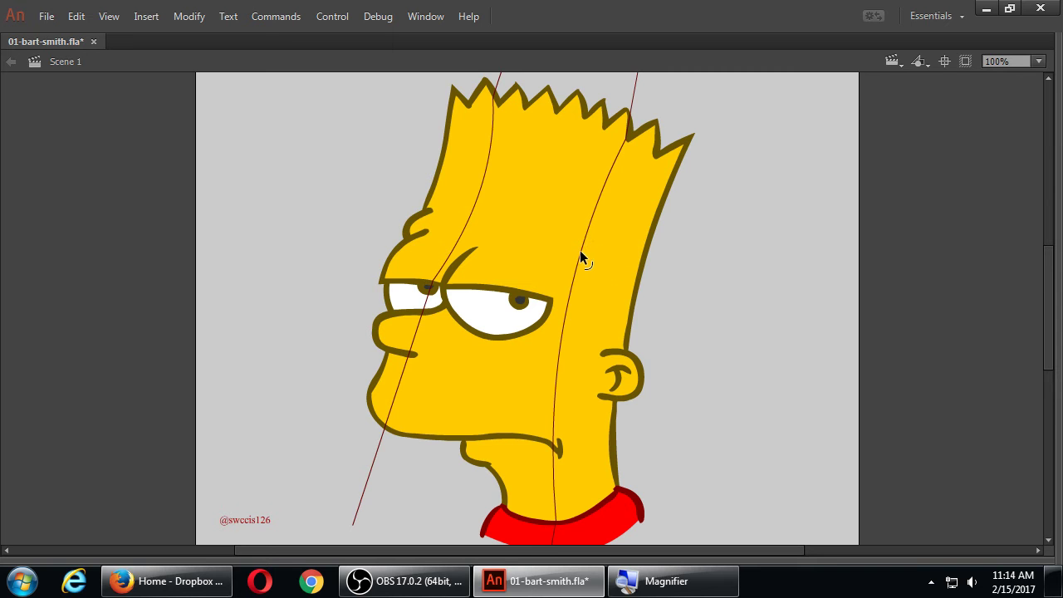
drag(579, 250, 621, 252)
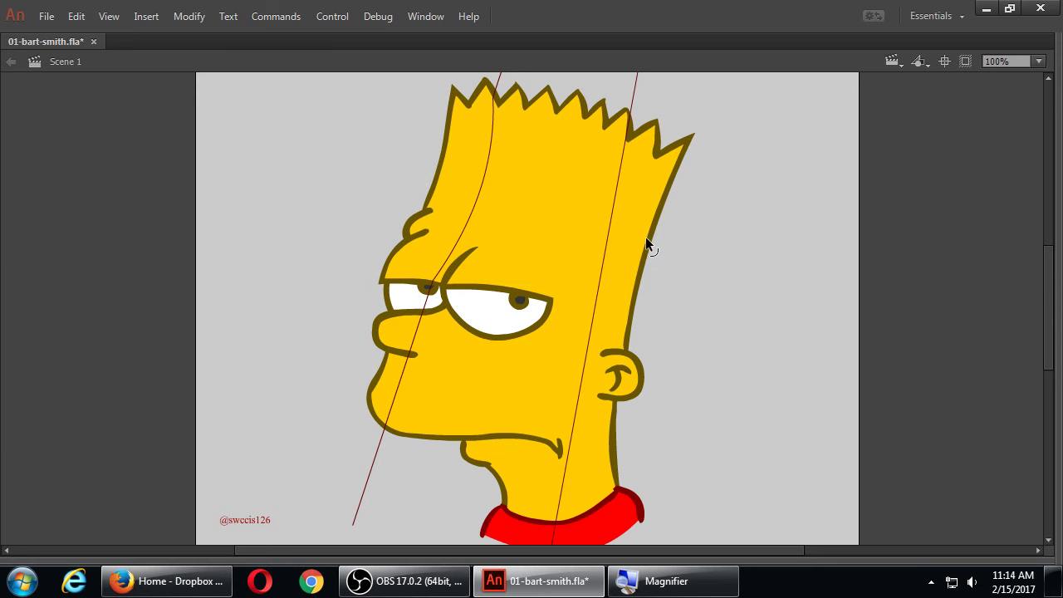
drag(603, 261, 570, 259)
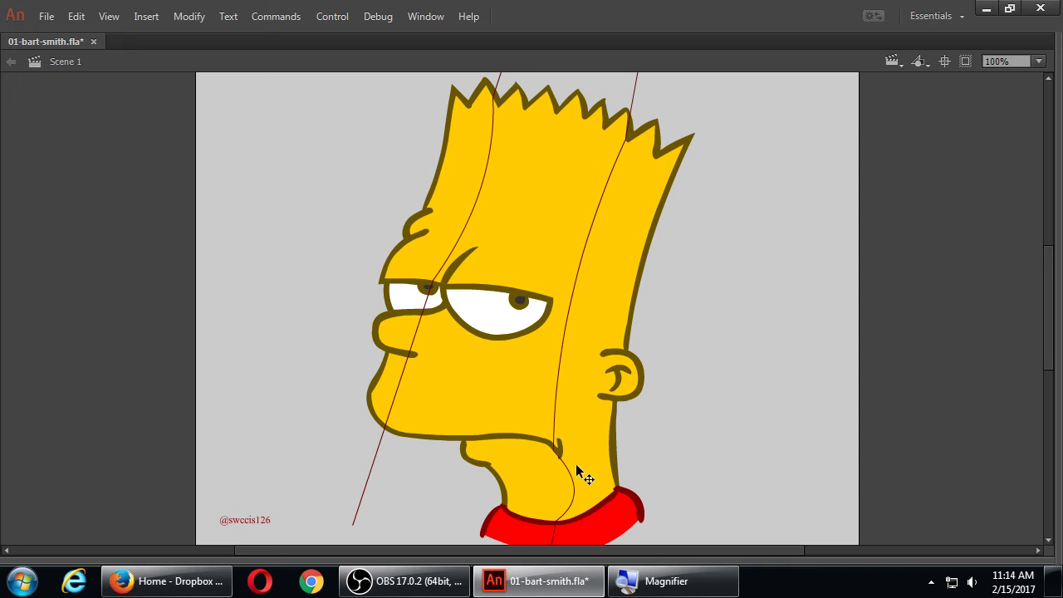
drag(572, 308, 499, 296)
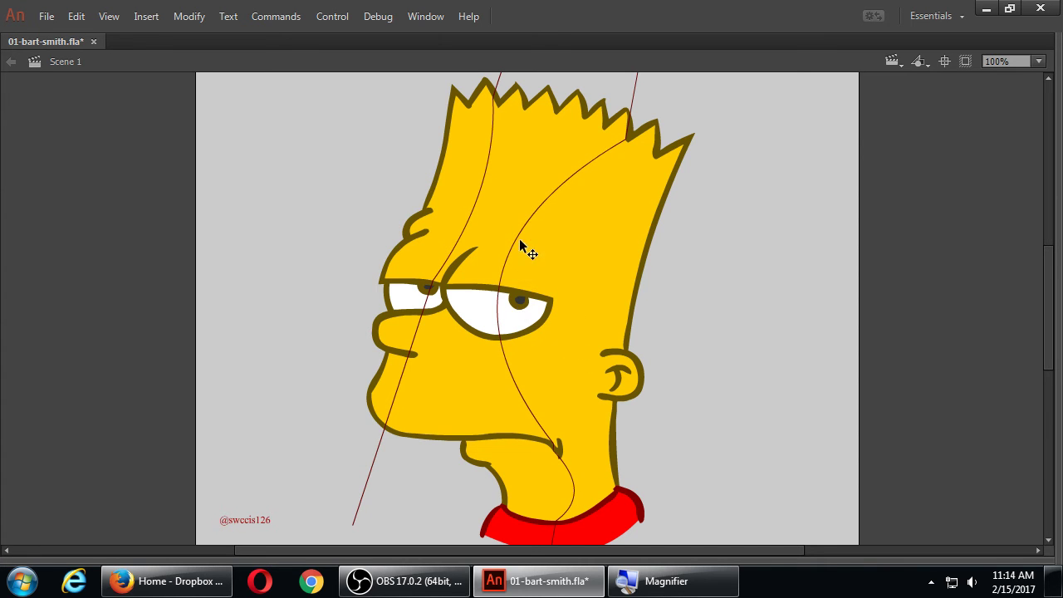
drag(522, 225, 579, 244)
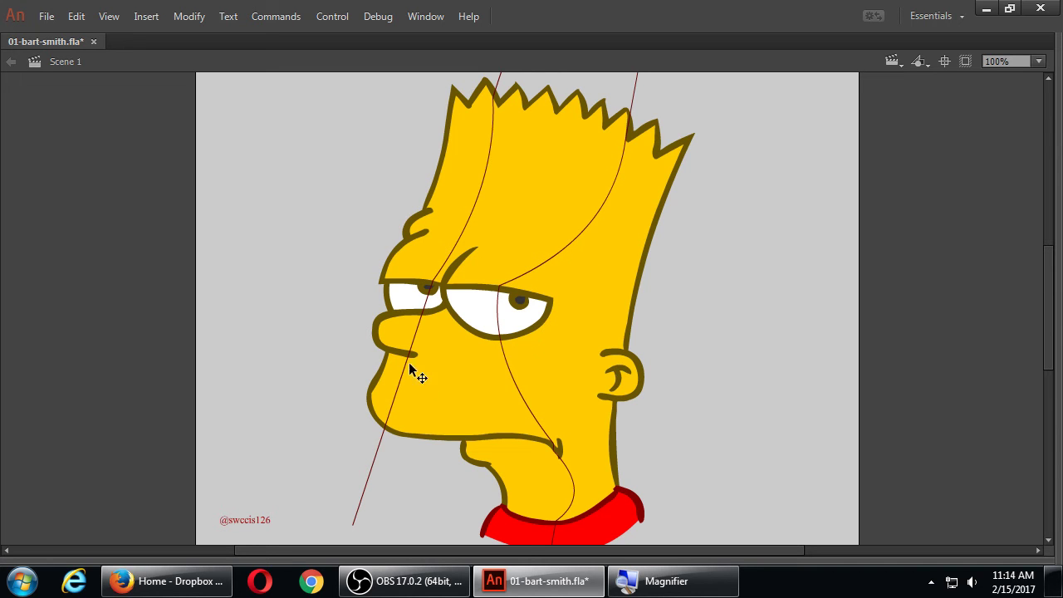
Curve the front line's sections across the nose and cheek, and try bending its forehead section toward the front before restoring it.
drag(416, 333, 420, 333)
drag(400, 381, 394, 383)
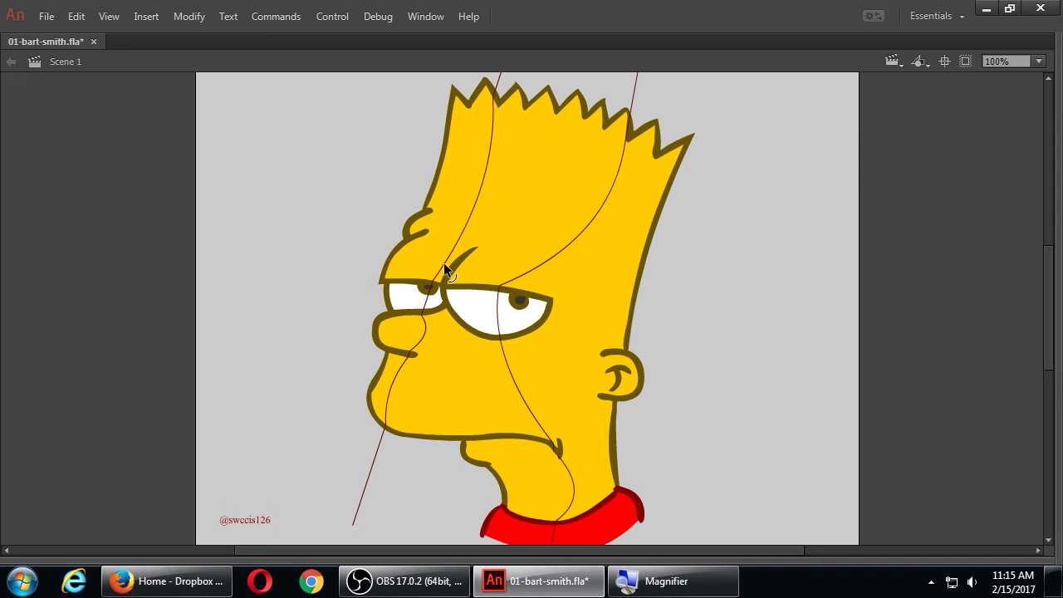
drag(444, 263, 418, 265)
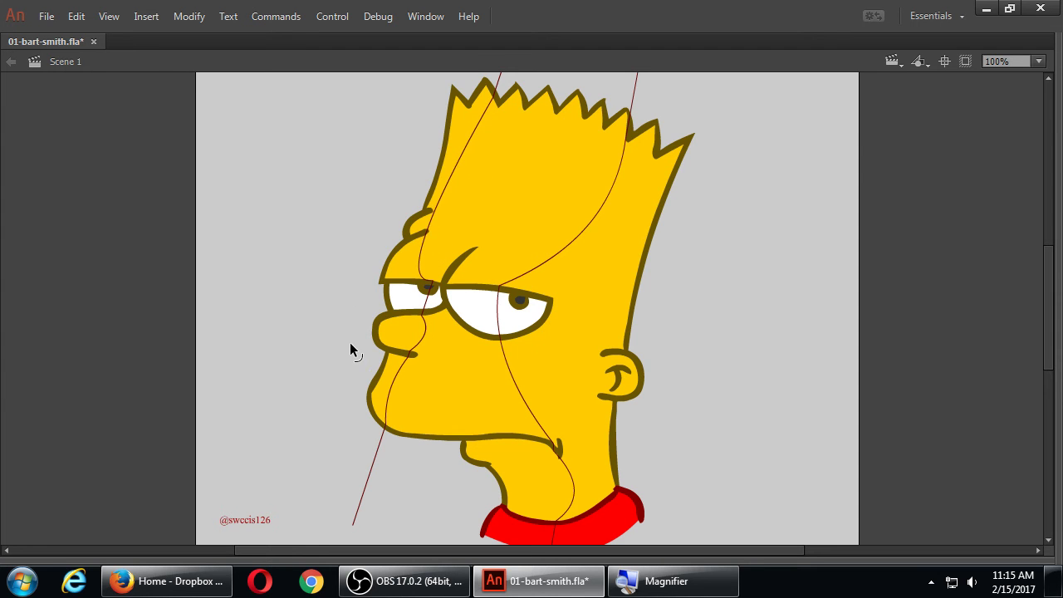
drag(425, 249, 475, 199)
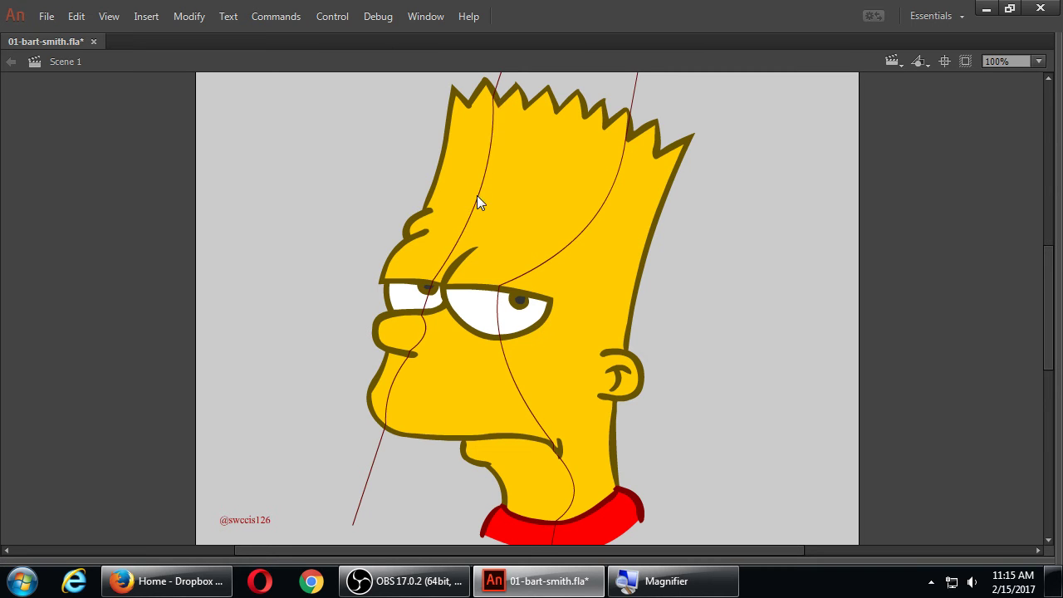
Draw a short slanted line across the front line above the brow and curve the front line's section between that crossing and the eye.
key(n)
mouse_move(385, 196)
mouse_down()
mouse_move(461, 264)
mouse_move(477, 265)
mouse_up()
key(v)
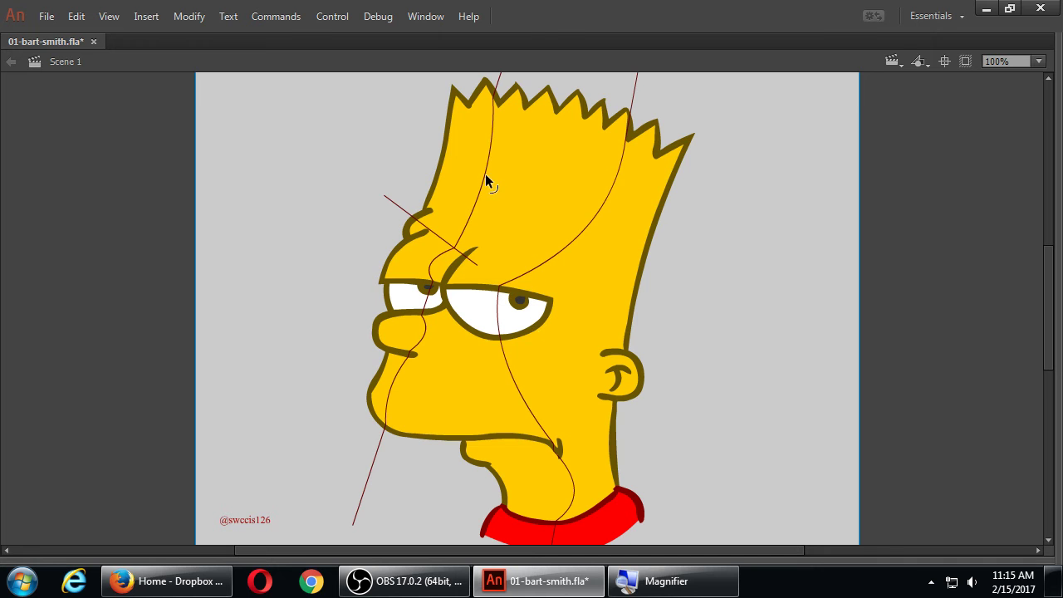
Curve the front line's forehead section toward the front of the head.
drag(486, 175, 458, 173)
key(F4)
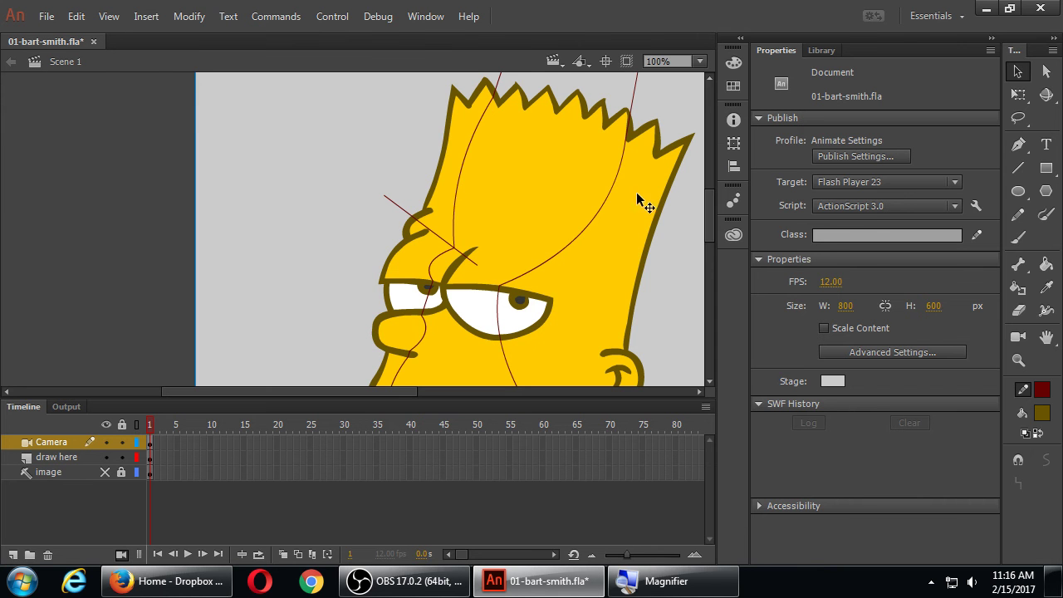
drag(657, 261, 581, 189)
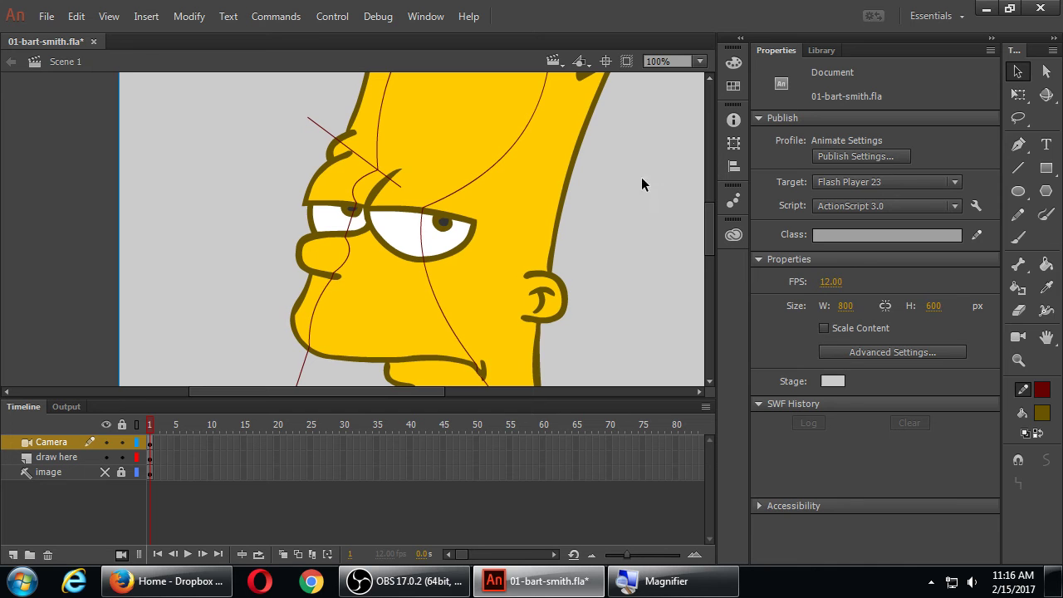
Turn off the camera layer and sample the face's yellow #FFCC00 as the Paint Bucket fill color.
click(1045, 266)
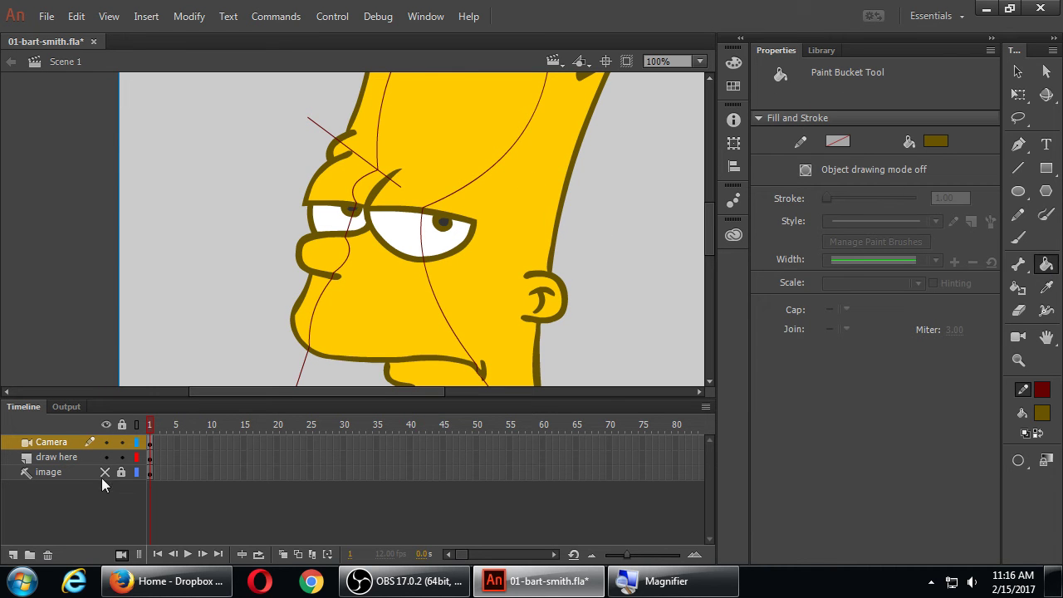
click(122, 553)
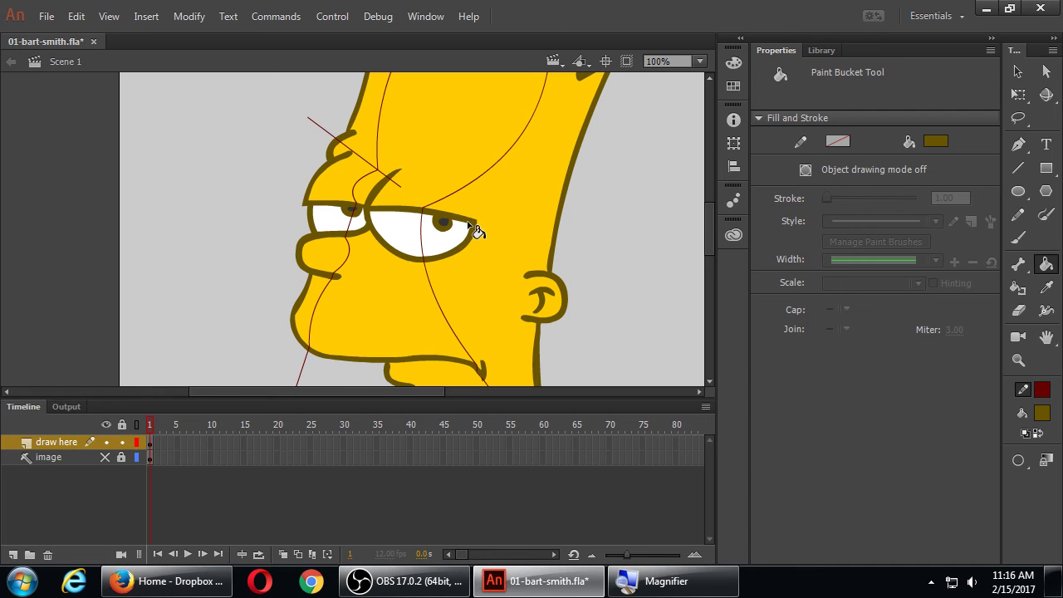
click(930, 142)
click(495, 186)
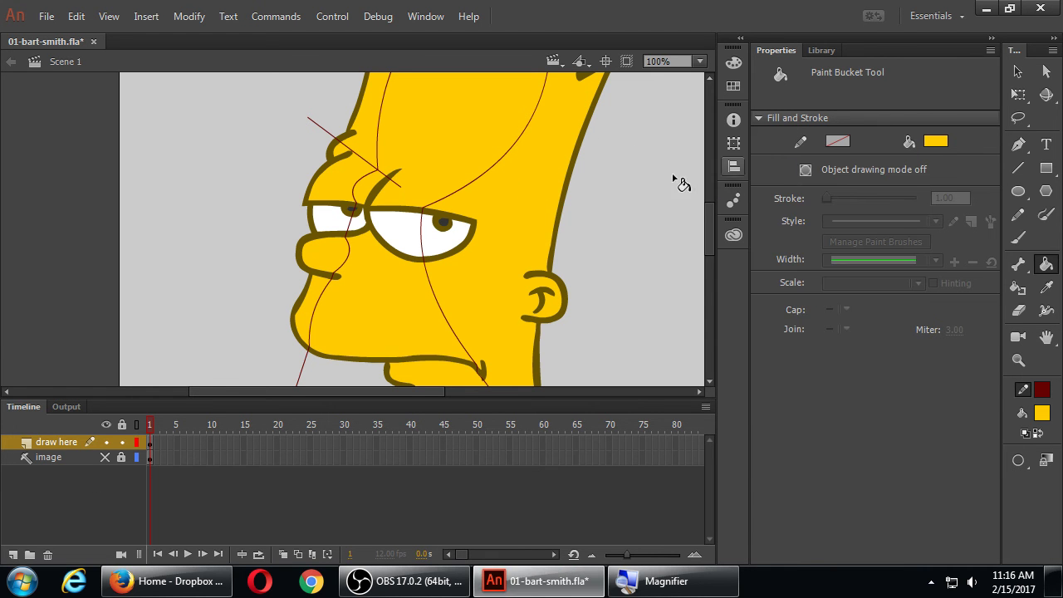
Try filling the area behind the rear line with darker yellow #B18E00 at 69% brightness, and undo the fill.
click(936, 145)
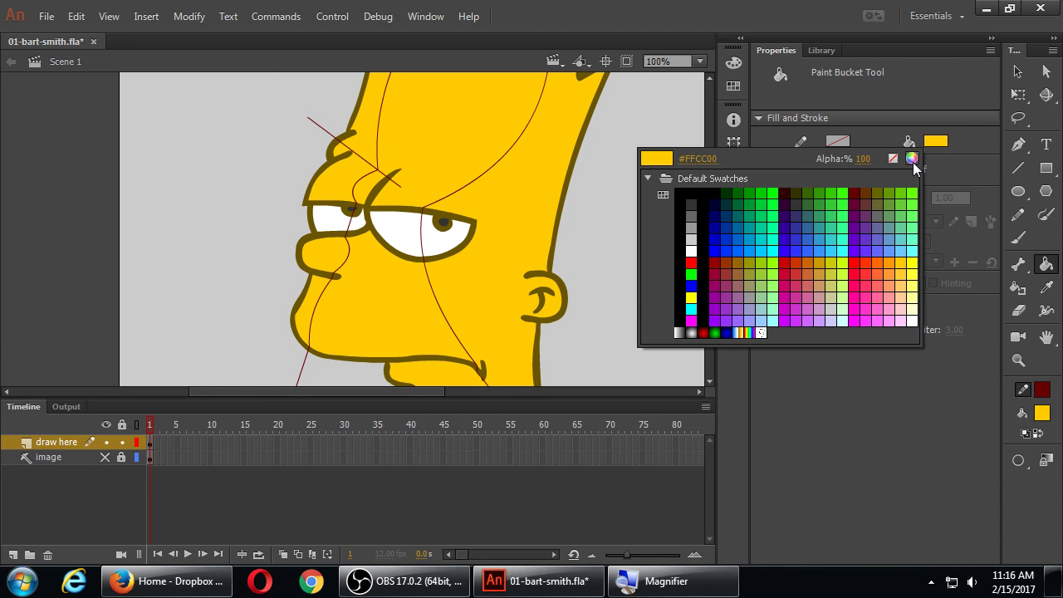
click(912, 159)
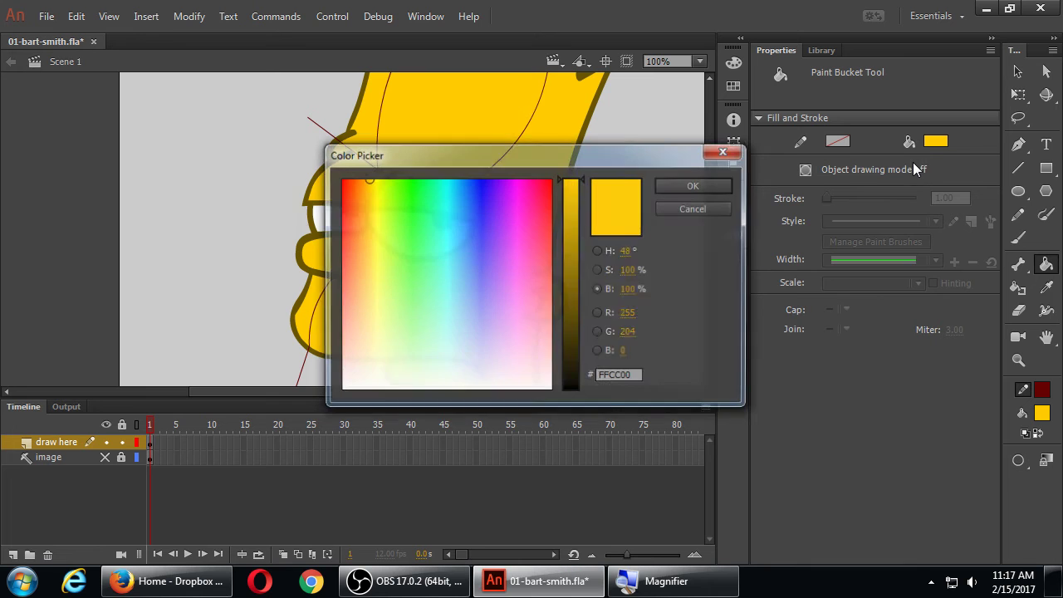
click(598, 289)
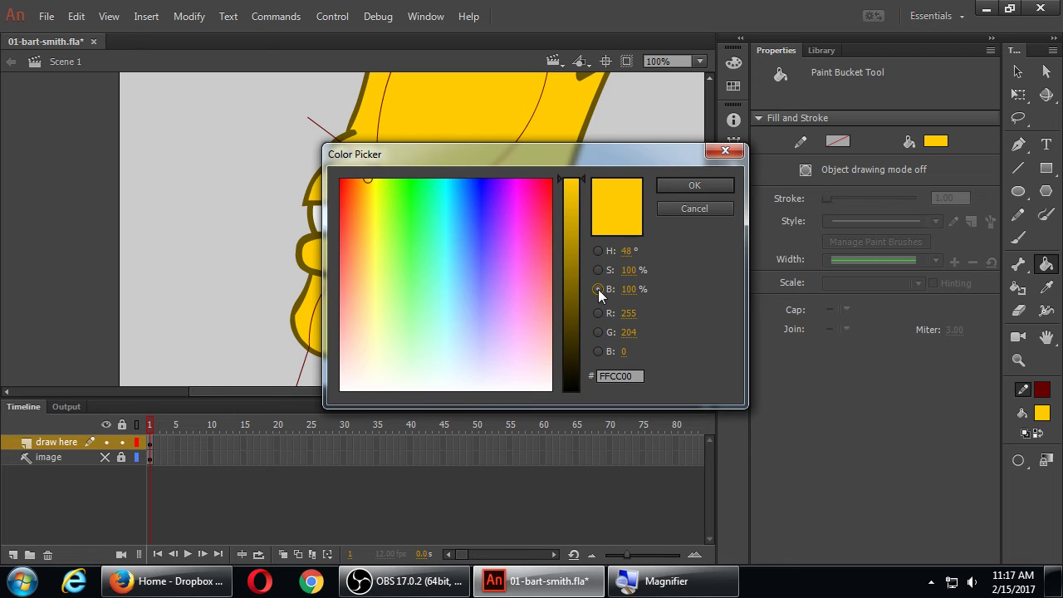
click(577, 243)
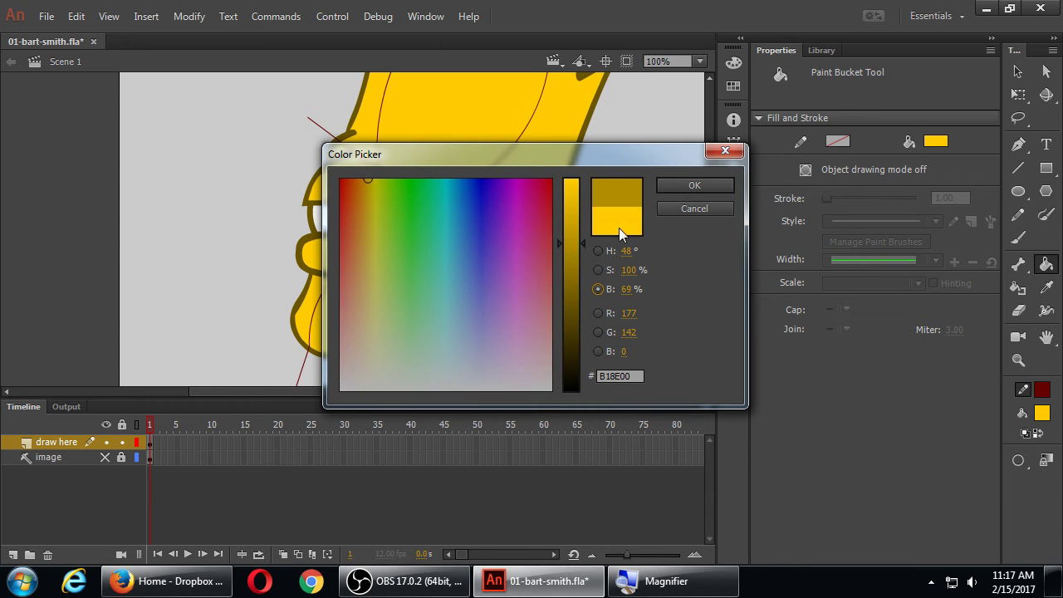
click(685, 188)
click(534, 184)
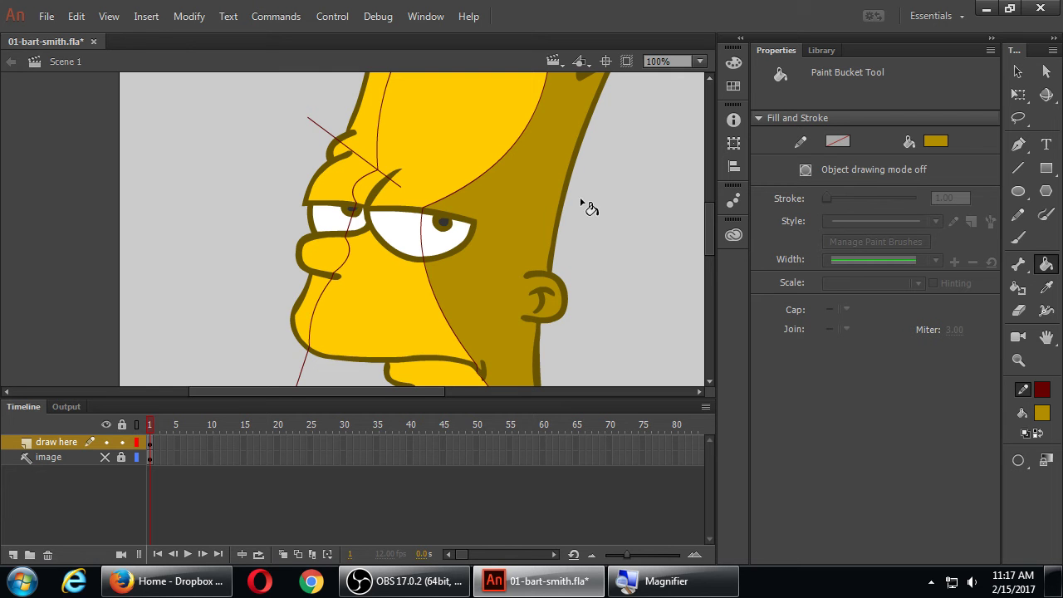
scroll(593, 221, down, 3)
drag(576, 192, 588, 262)
scroll(612, 211, up, 2)
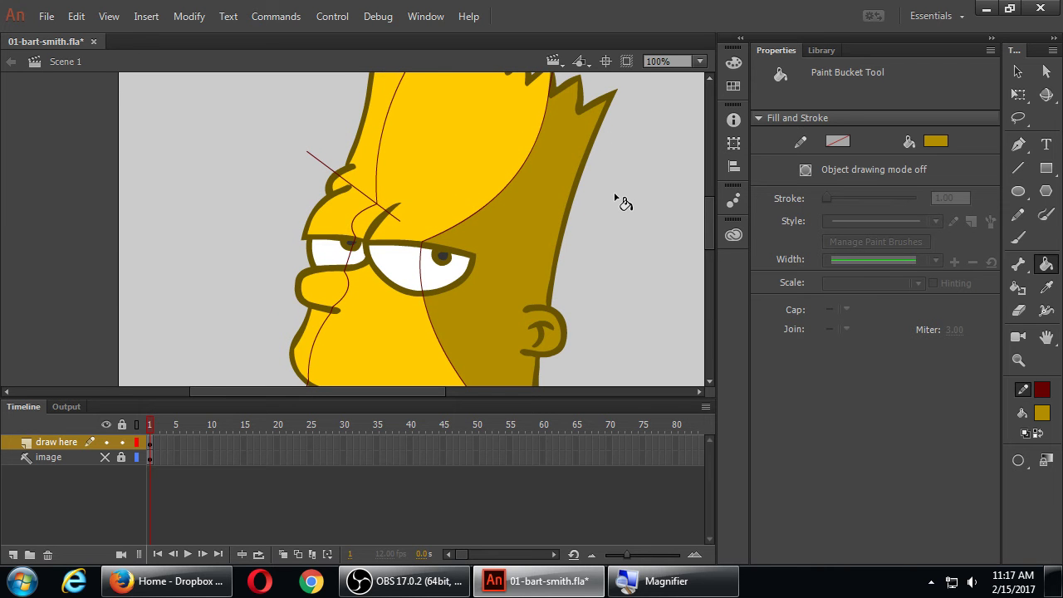
key(ctrl+z)
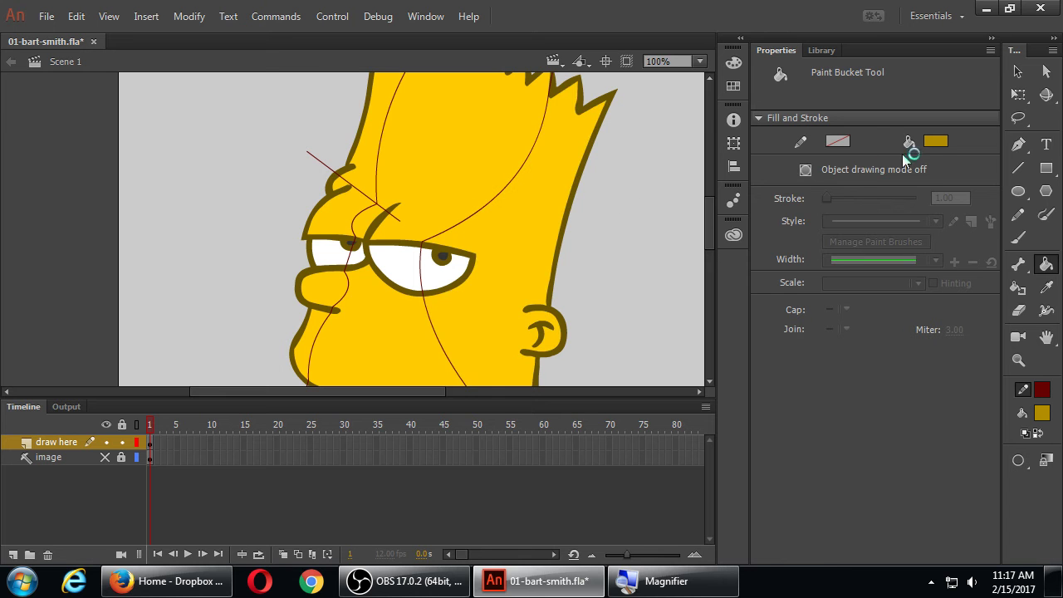
Raise the fill color's brightness to 82% (#D0A700) and fill the area of the head behind the rear line.
click(935, 141)
click(912, 158)
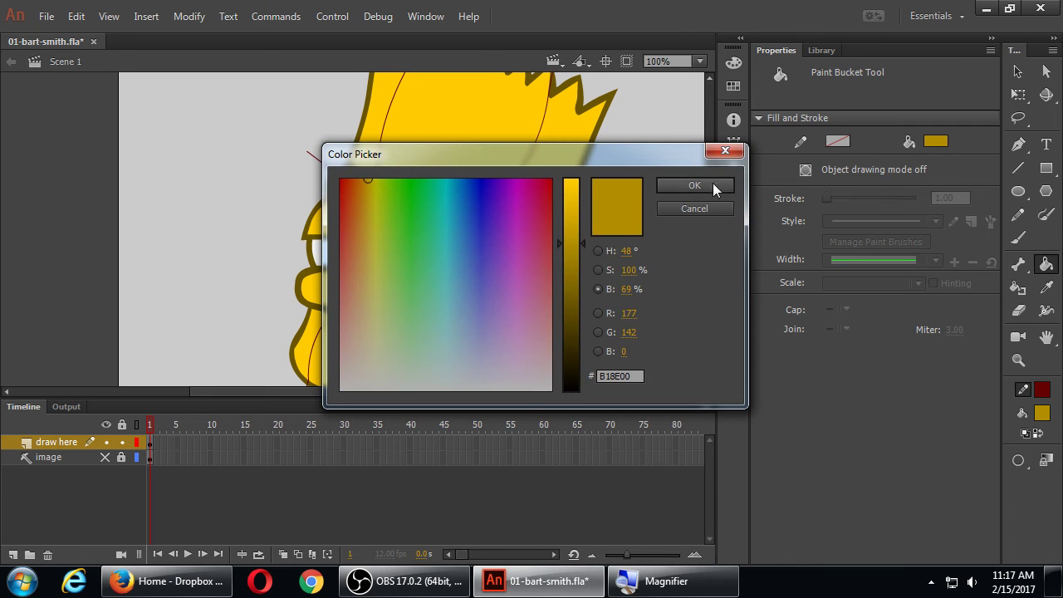
drag(584, 244, 583, 217)
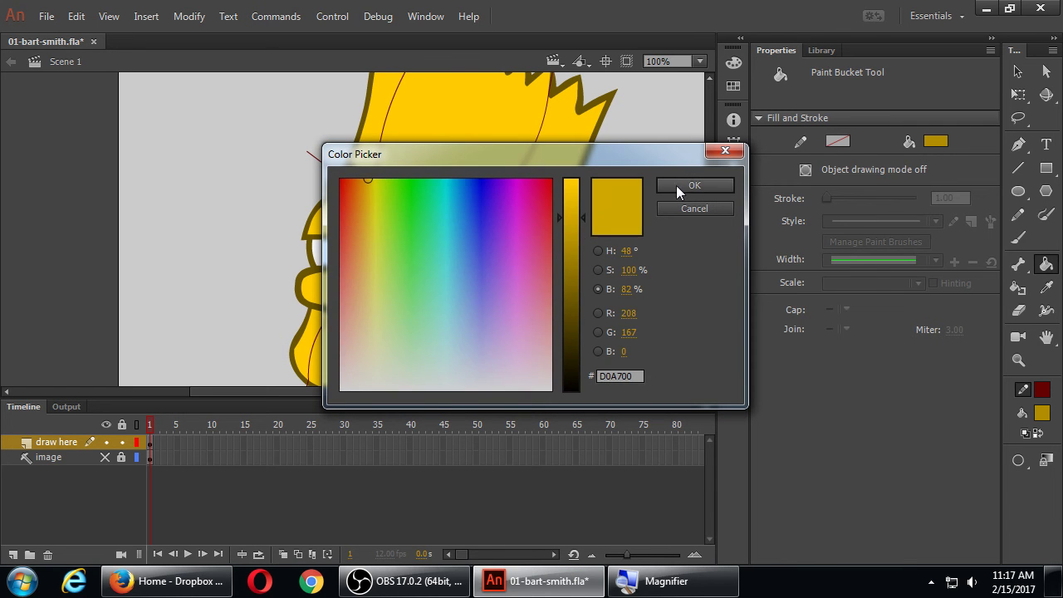
click(676, 185)
click(553, 197)
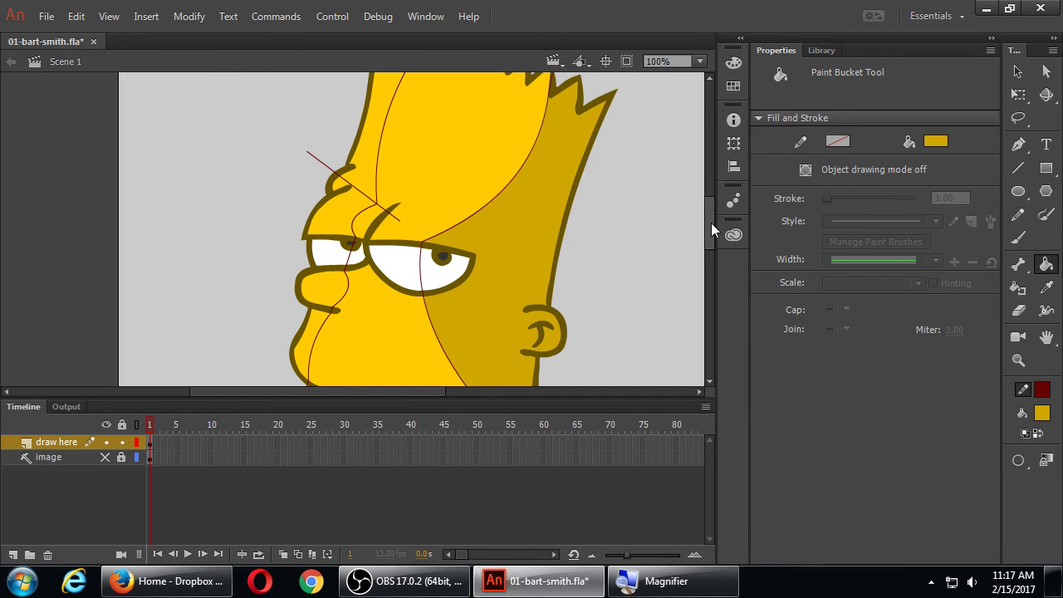
Mix light yellow #FFE167 with 100% brightness and 60% saturation, and fill the forehead strip in front of the front line.
mouse_move(710, 223)
mouse_down()
mouse_move(709, 248)
mouse_move(706, 220)
mouse_up()
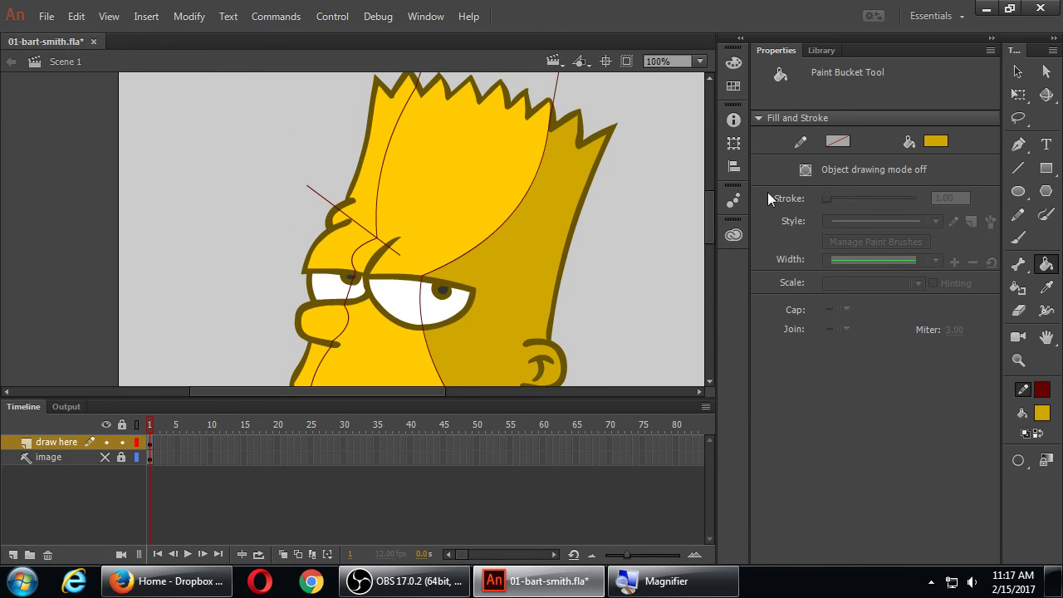
click(934, 143)
click(911, 158)
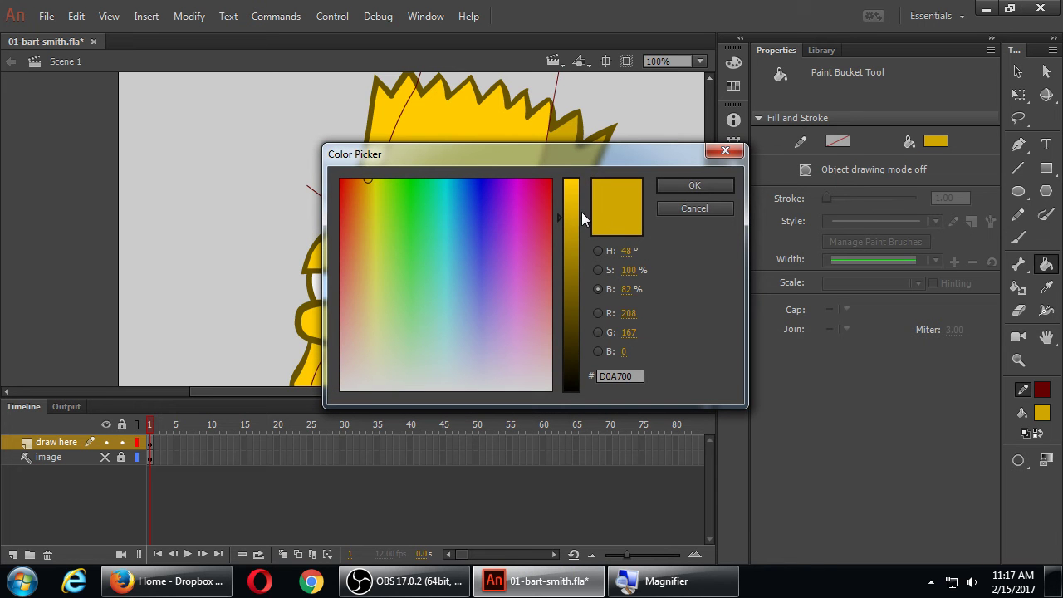
drag(586, 219, 586, 184)
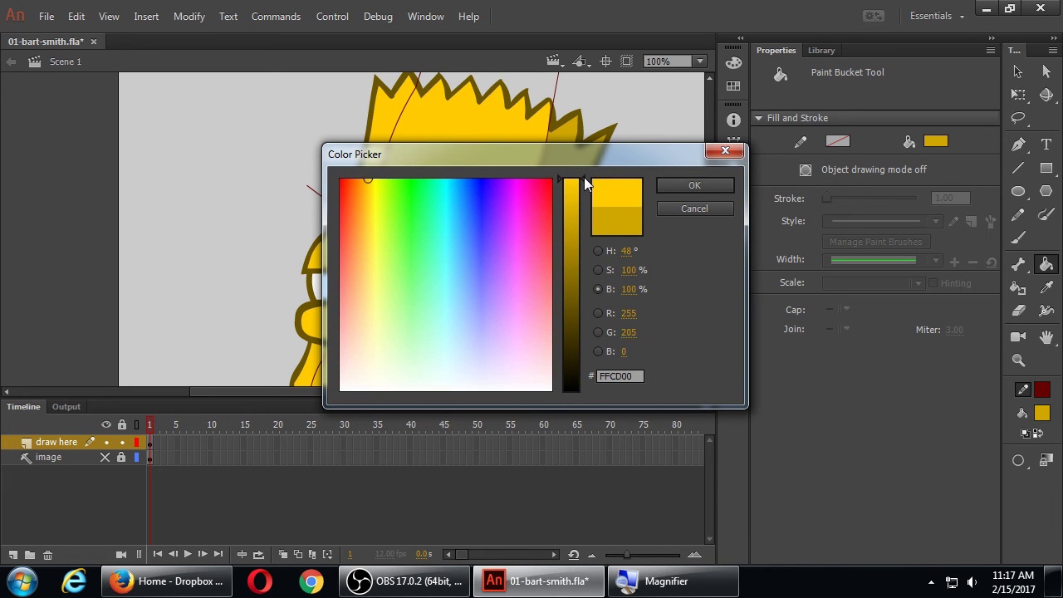
click(598, 251)
click(598, 270)
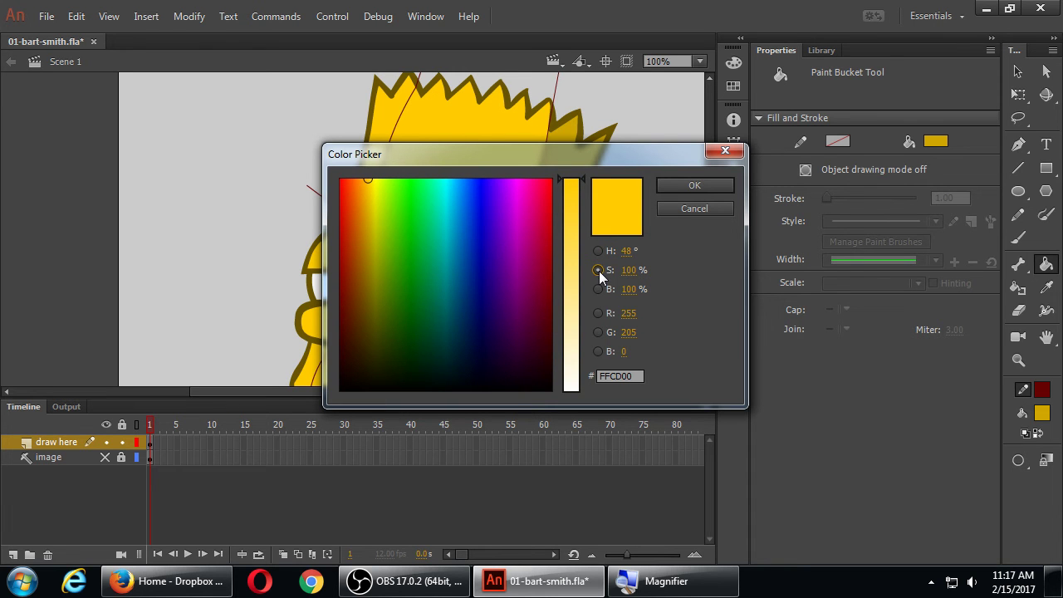
drag(586, 178, 588, 269)
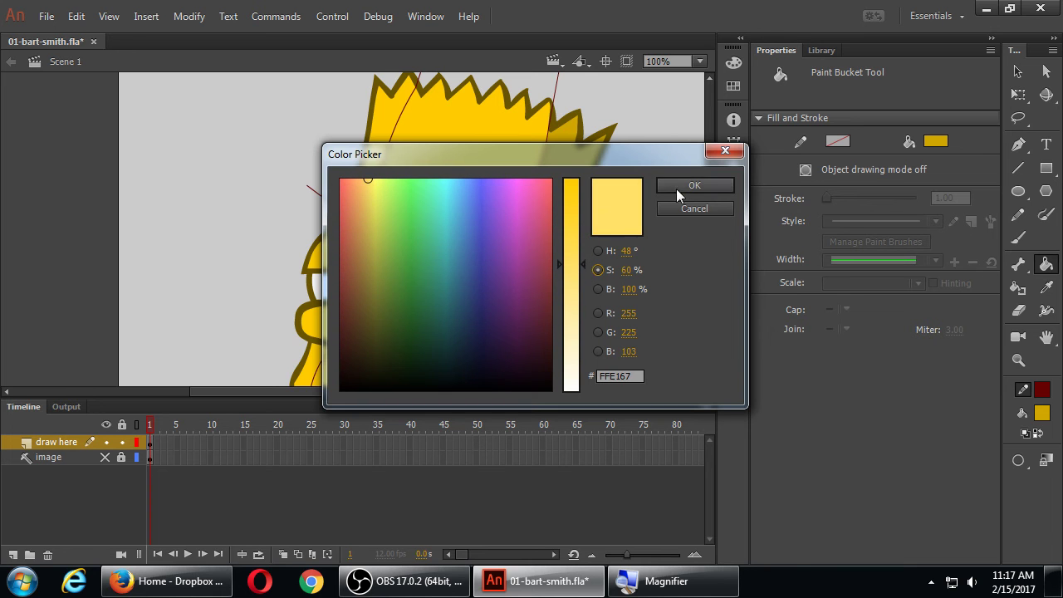
click(688, 188)
click(388, 152)
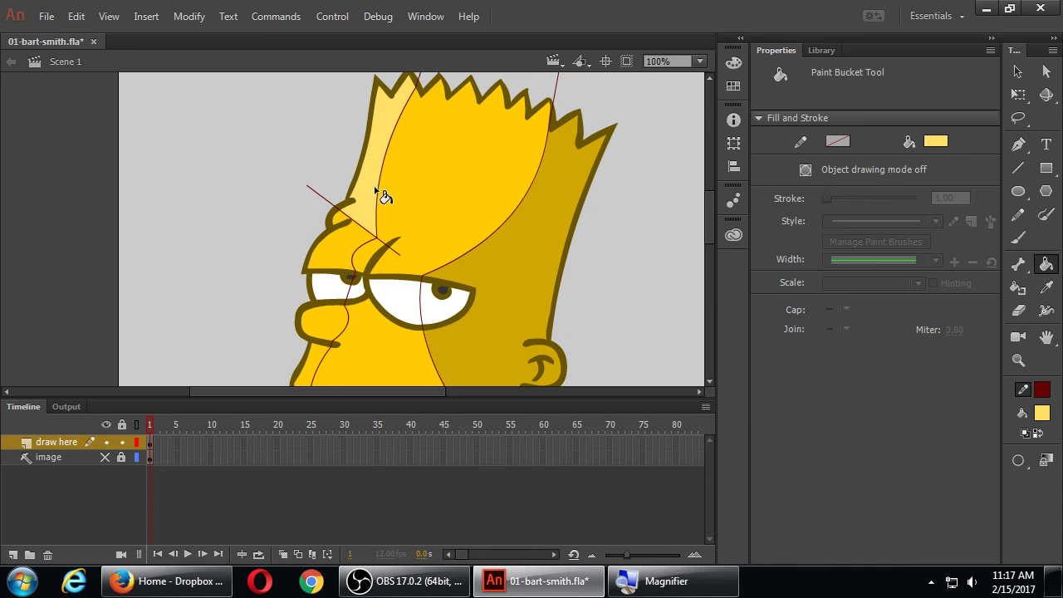
Fill the brow, nose and mouth areas in front of the front line with the same light yellow.
click(353, 254)
click(336, 327)
scroll(332, 324, down, 5)
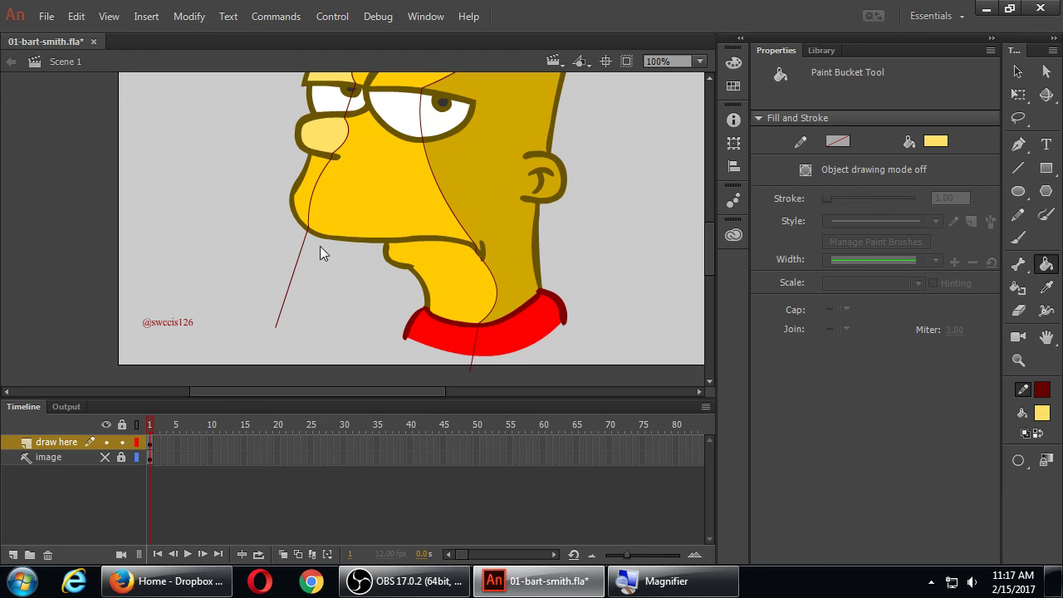
click(314, 212)
scroll(426, 291, up, 5)
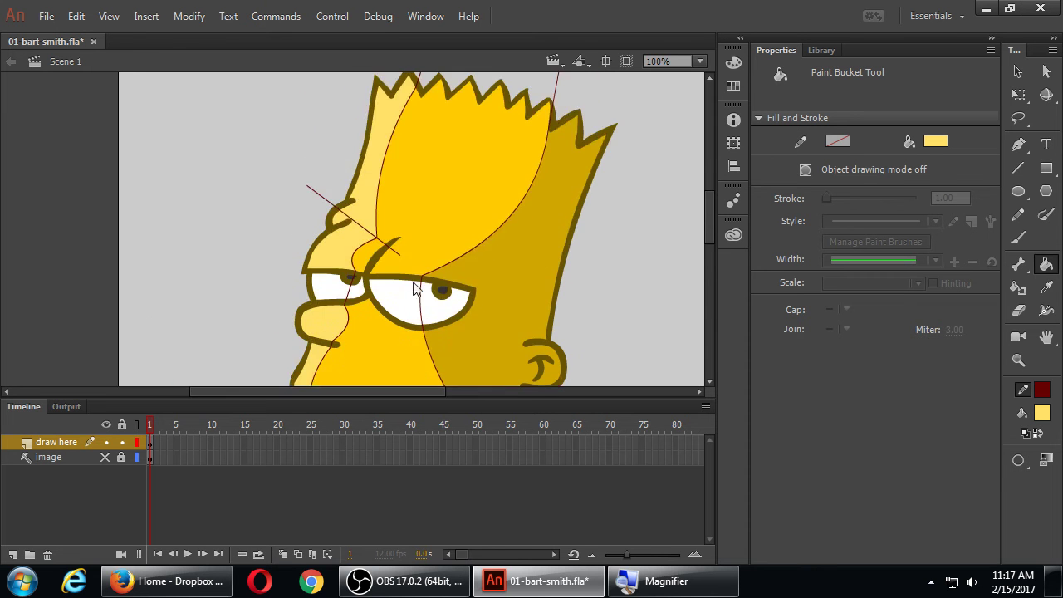
Bring the whole shaded head into view and save the document.
scroll(439, 288, down, 3)
key(F4)
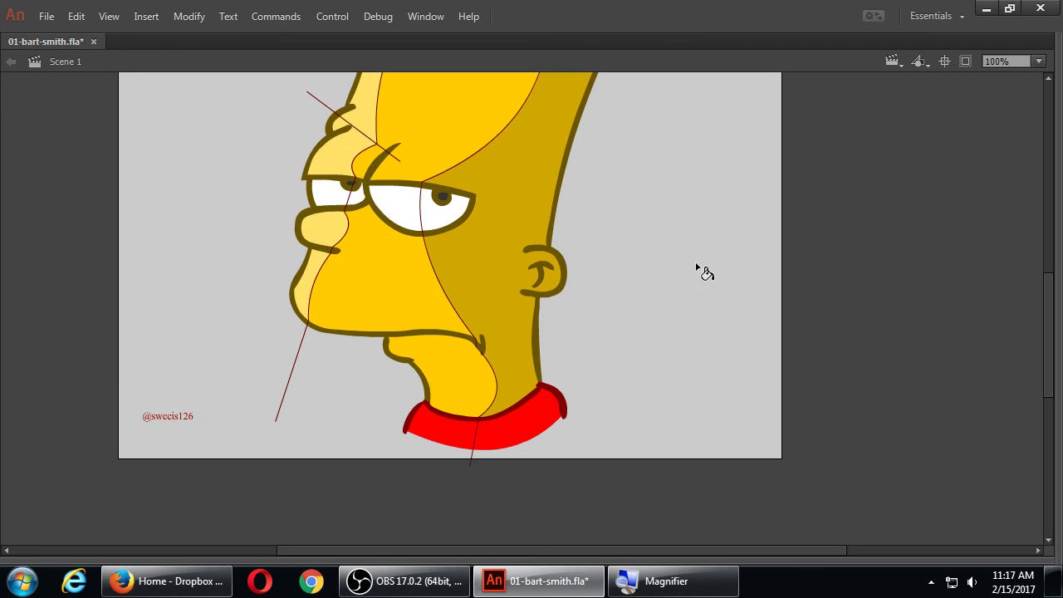
scroll(628, 248, up, 1)
drag(628, 247, 617, 327)
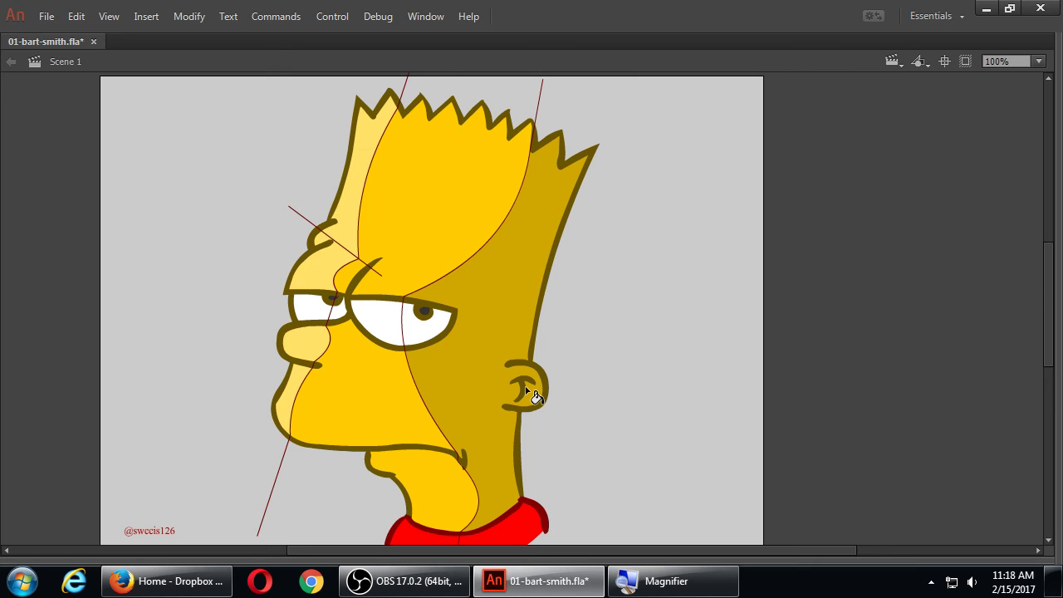
key(ctrl+s)
Bend the front line's nose section toward the tip of the nose to narrow the highlight.
drag(328, 352, 302, 354)
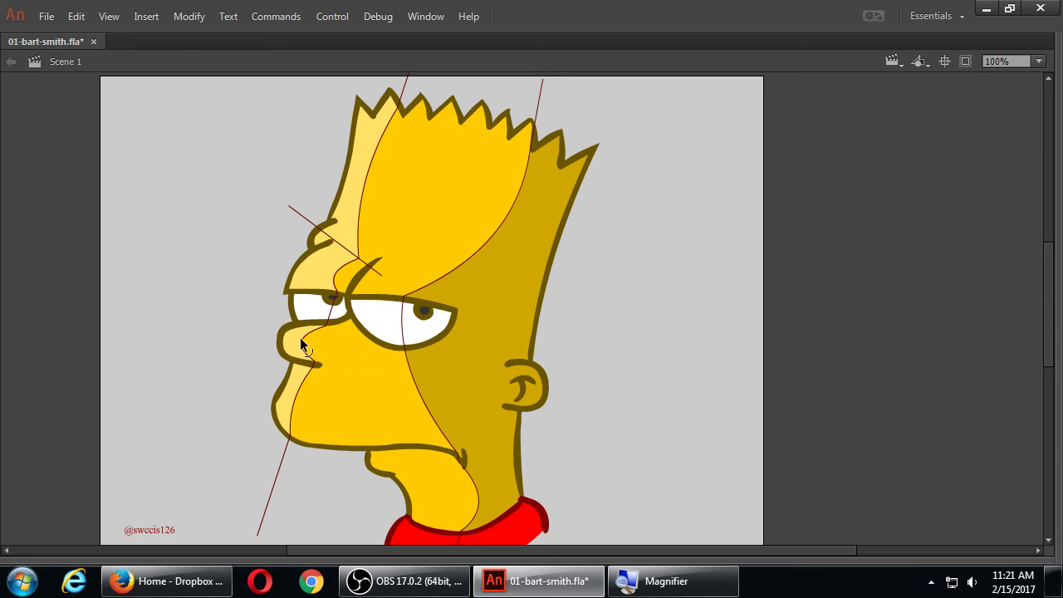
drag(324, 349, 300, 337)
Draw two short lines from the rear line above the larger eye and curve them into a small crescent over the brow.
drag(441, 291, 419, 261)
drag(484, 265, 405, 262)
key(v)
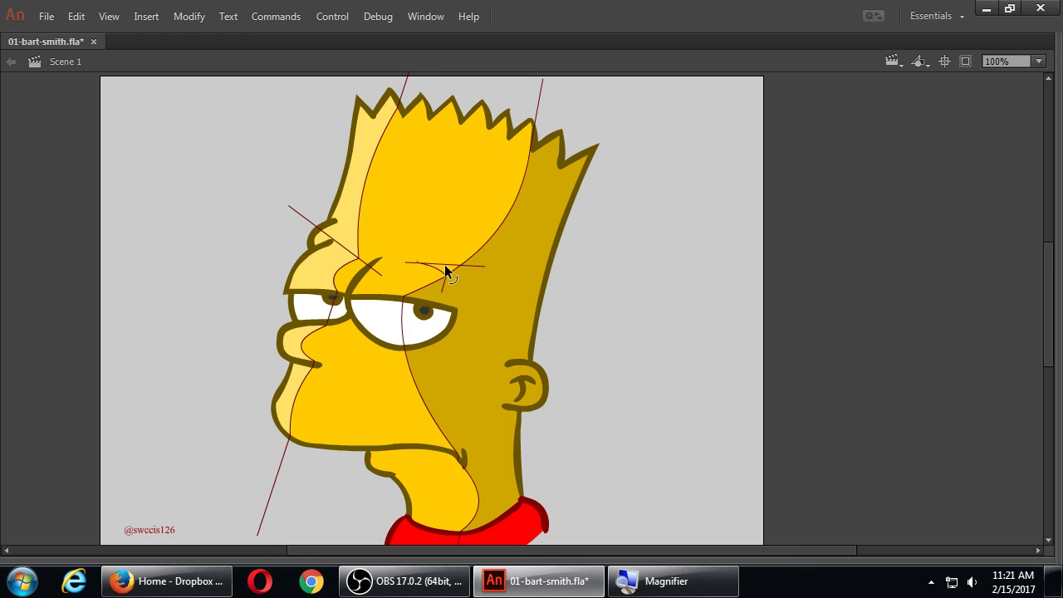
drag(443, 267, 449, 264)
Sample the darker yellow from the back of the head and fill the small brow crescent with it.
key(F4)
click(936, 141)
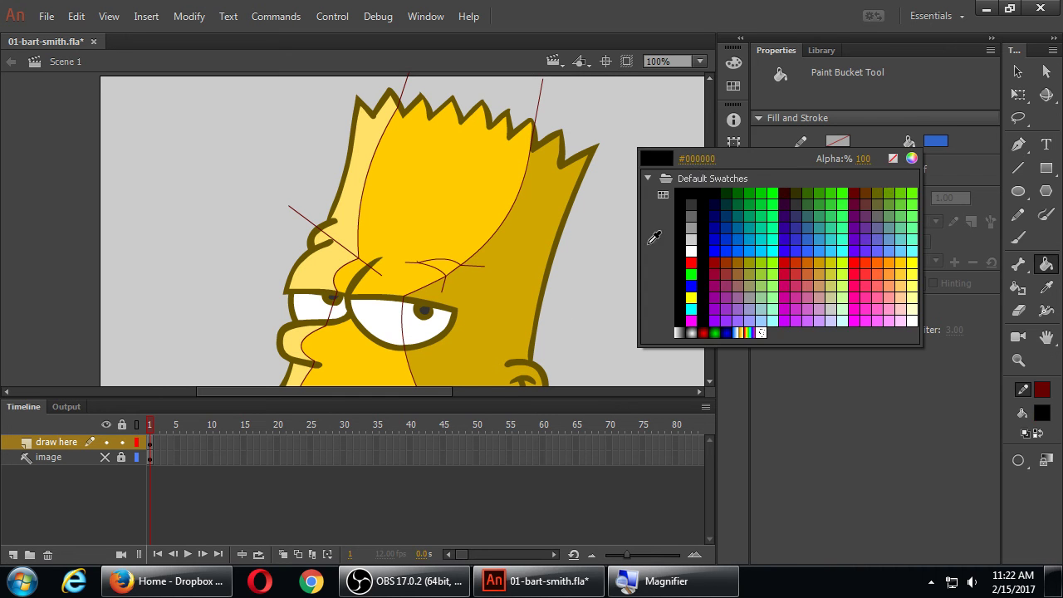
click(502, 241)
key(F4)
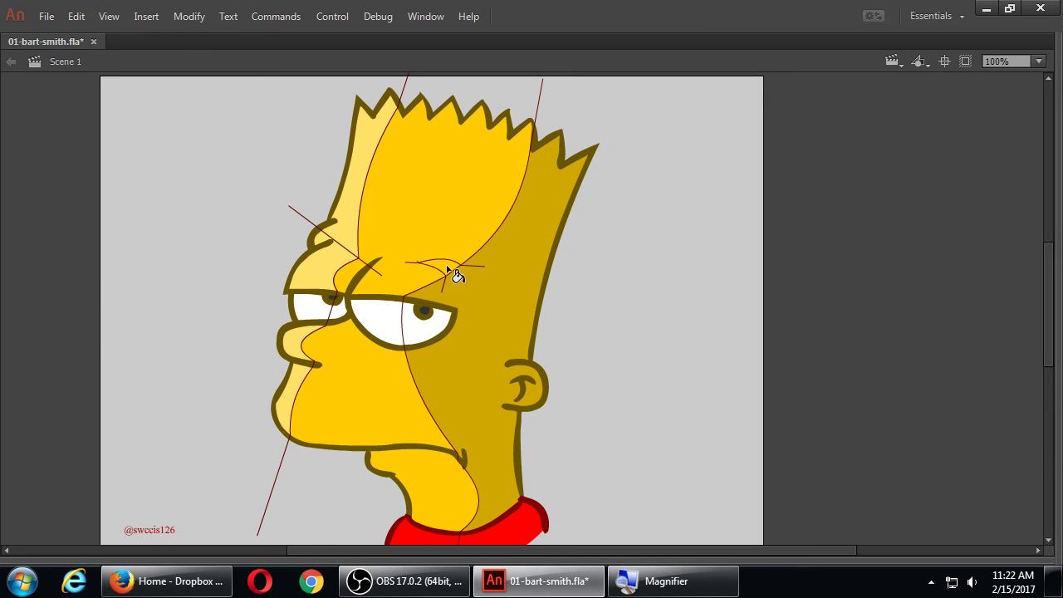
click(451, 272)
Delete the whole rear dark red line with its brow strokes, and undo the deletion.
key(v)
double_click(468, 259)
key(Delete)
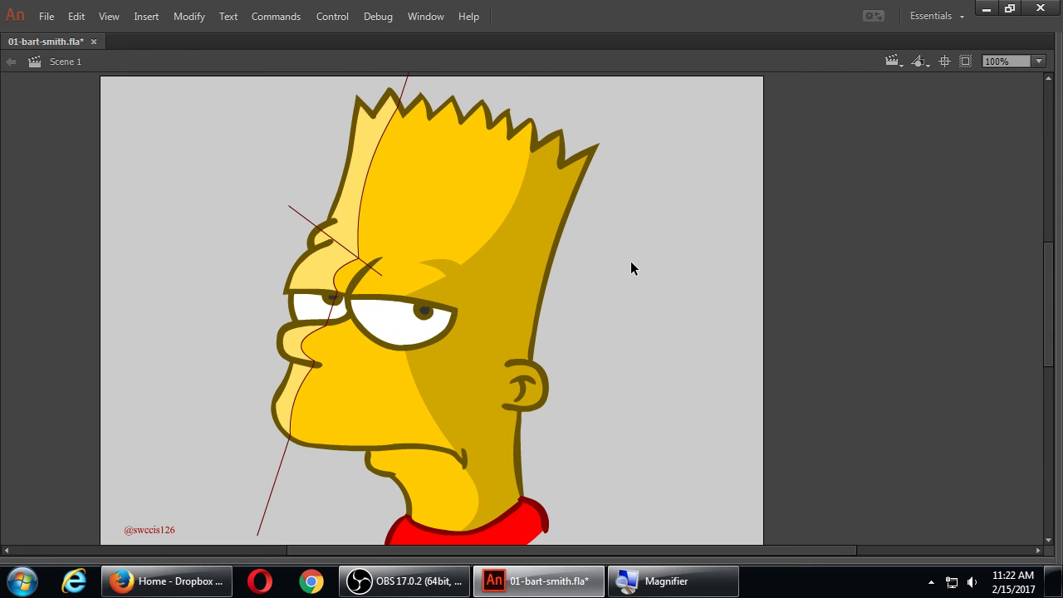
key(ctrl+z)
Save the document with the shading lines in place, and delete the front and rear dark red lines with their short brow strokes.
key(ctrl+s)
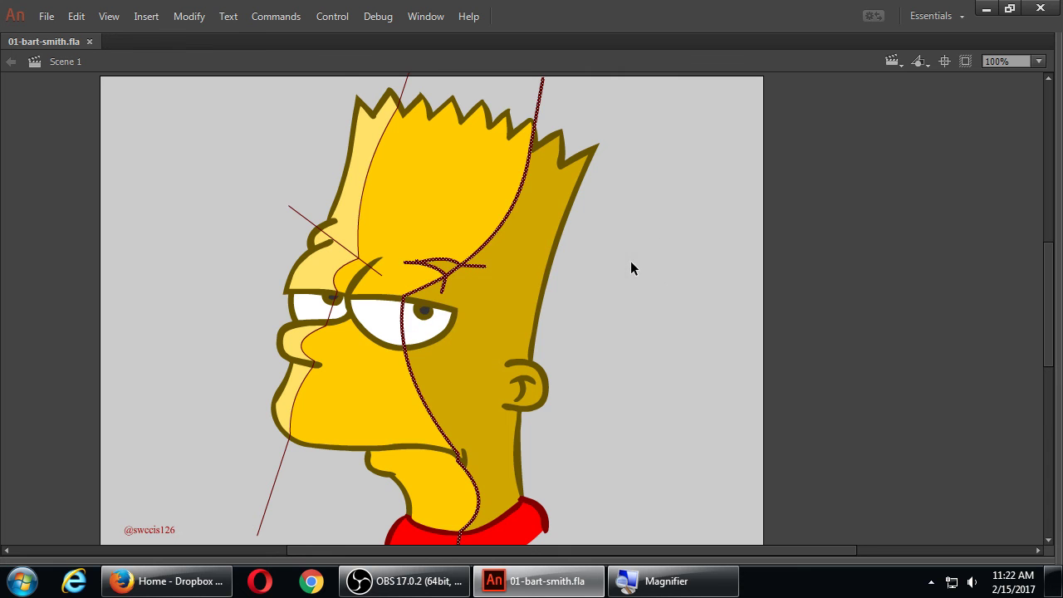
click(634, 264)
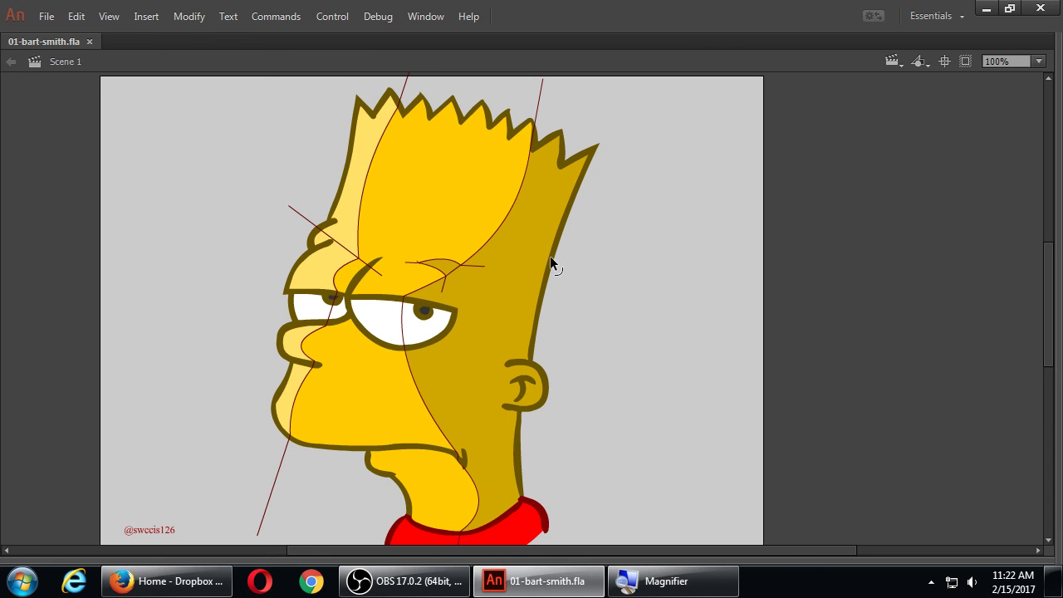
click(359, 244)
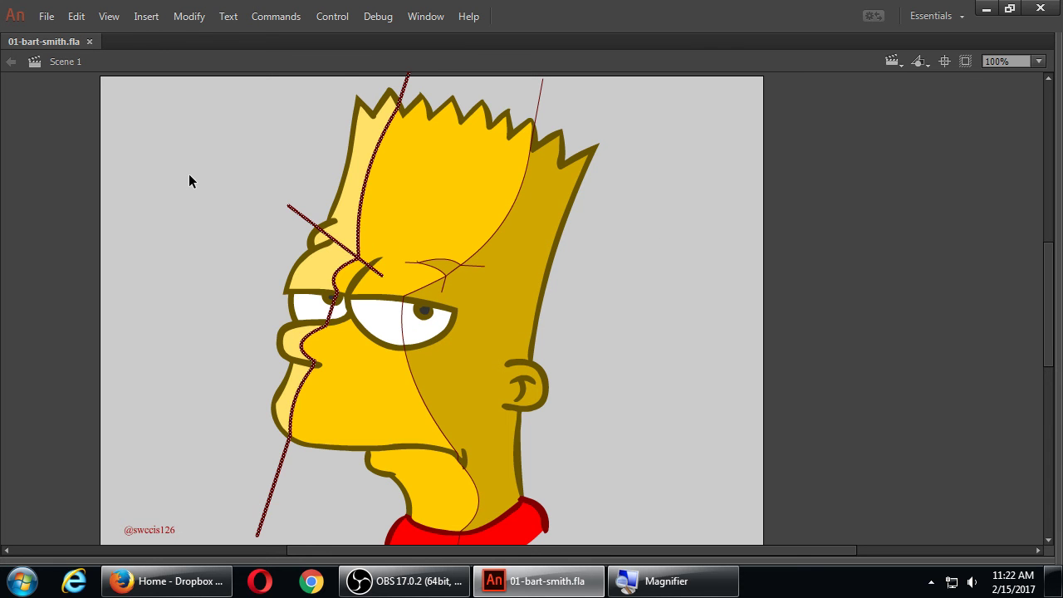
key(Delete)
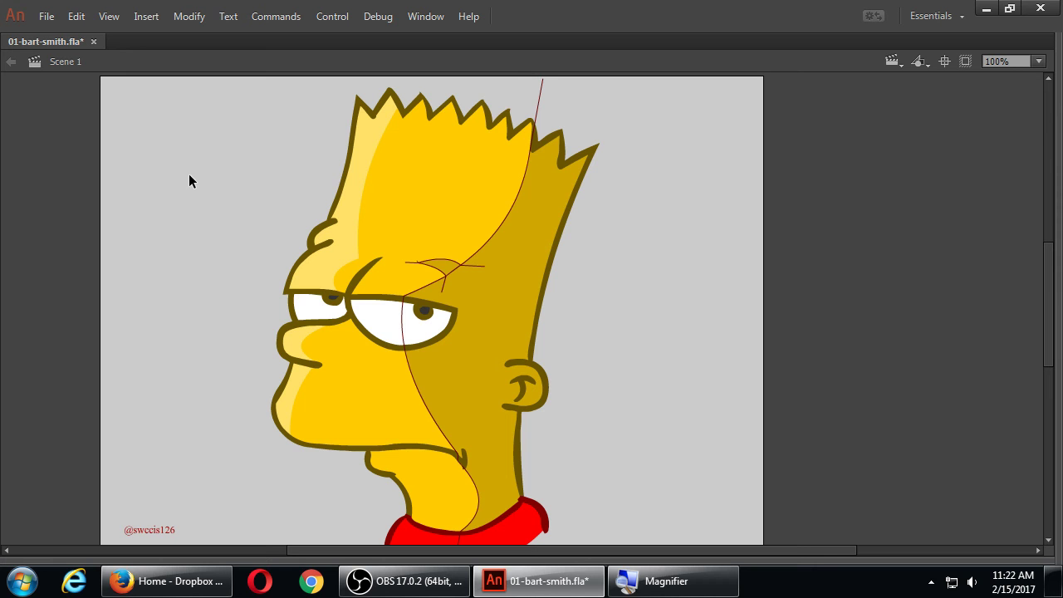
double_click(482, 249)
key(Delete)
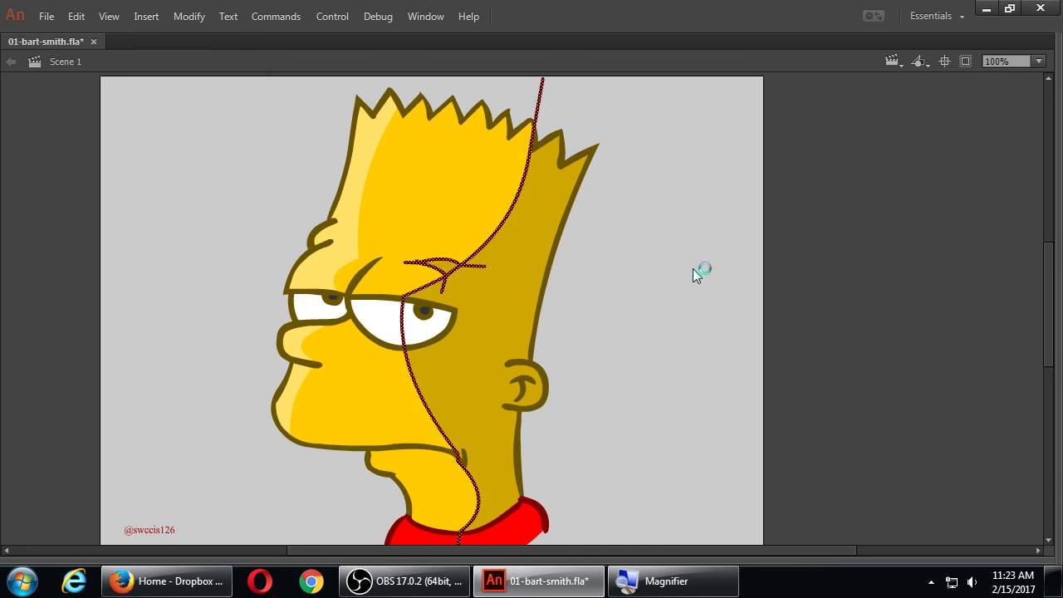
Undo the deletion of the front and rear dark red shading lines.
click(652, 277)
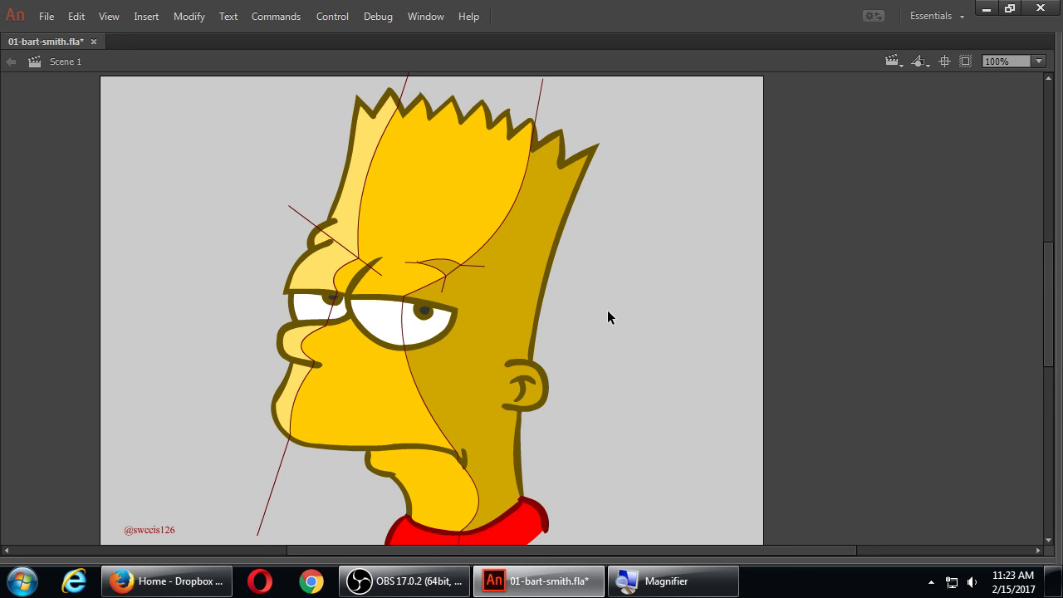
scroll(607, 310, down, 3)
scroll(608, 311, up, 3)
Fill the shaded rear parts of both eye whites with light grey and save the document.
key(ctrl+=)
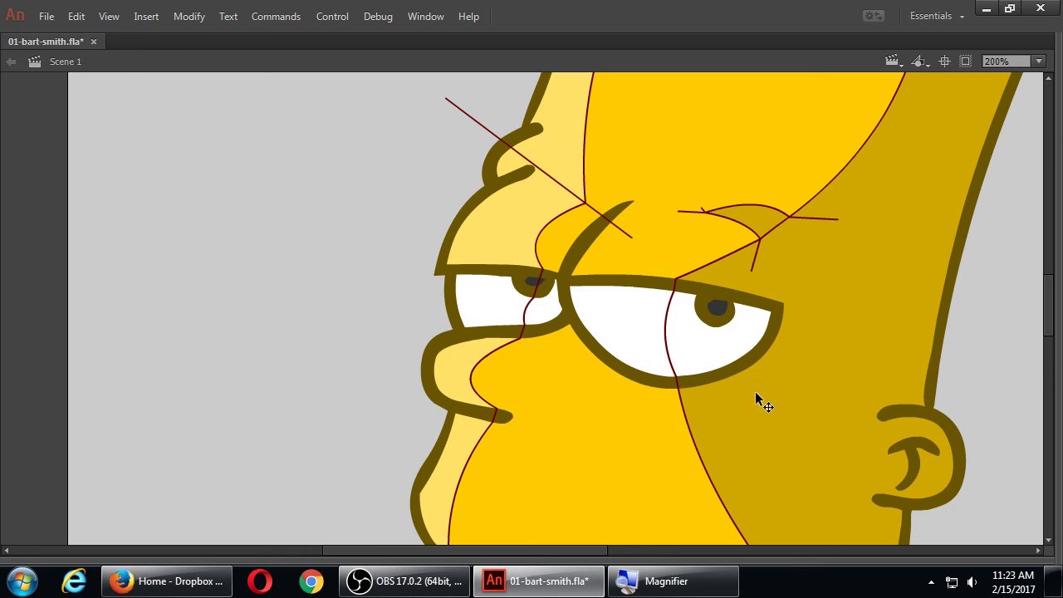
drag(823, 390, 652, 396)
key(F4)
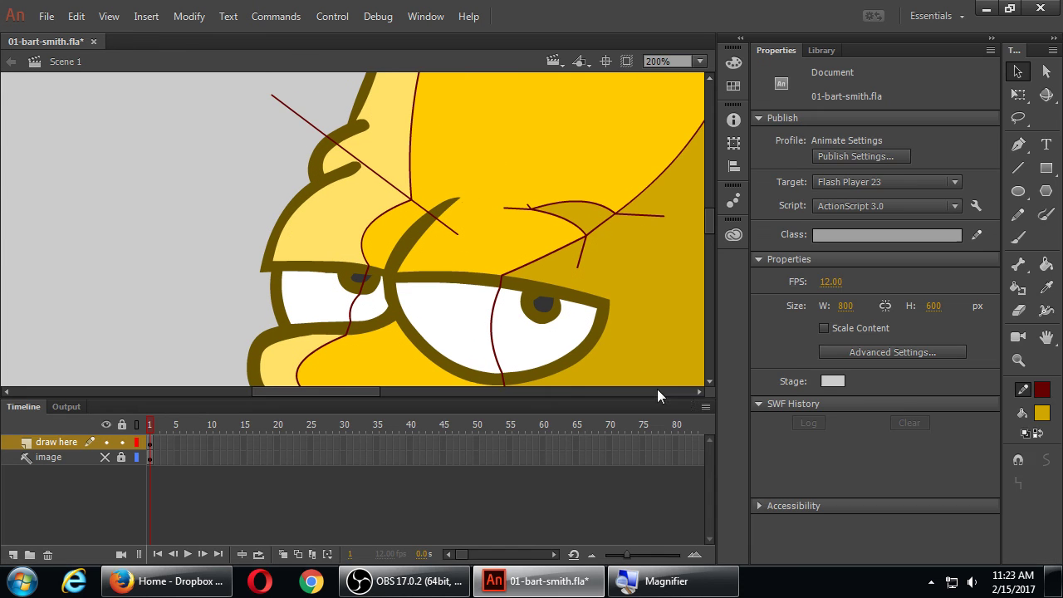
drag(655, 325, 587, 249)
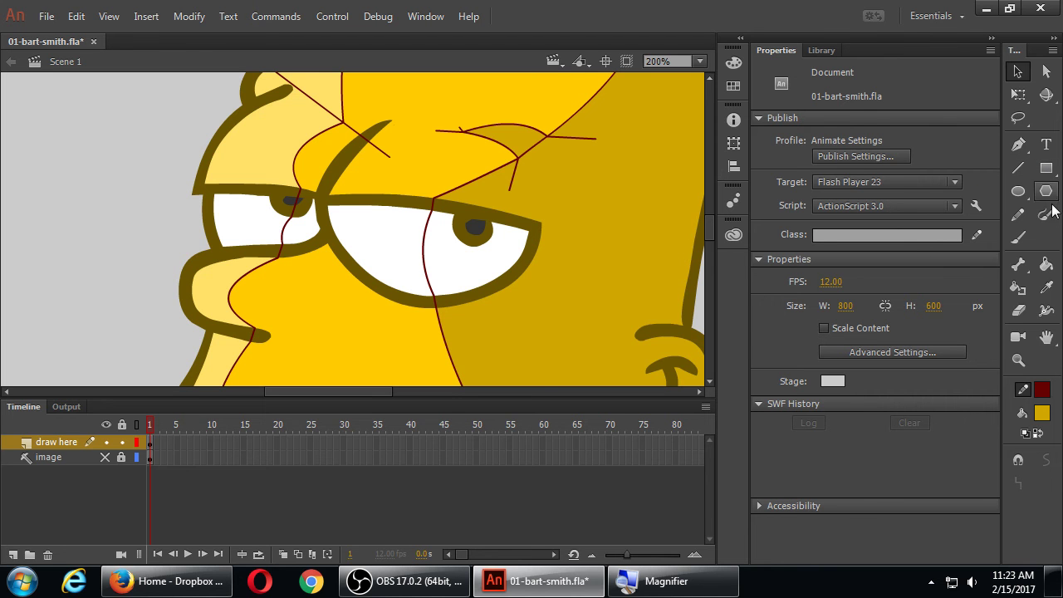
click(1046, 264)
click(935, 141)
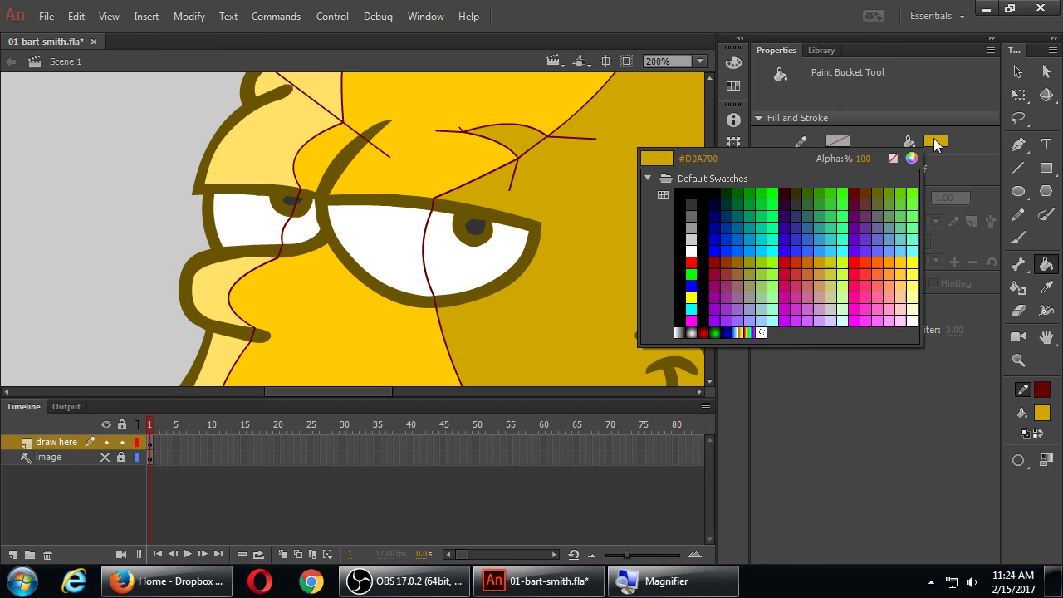
click(686, 218)
click(491, 268)
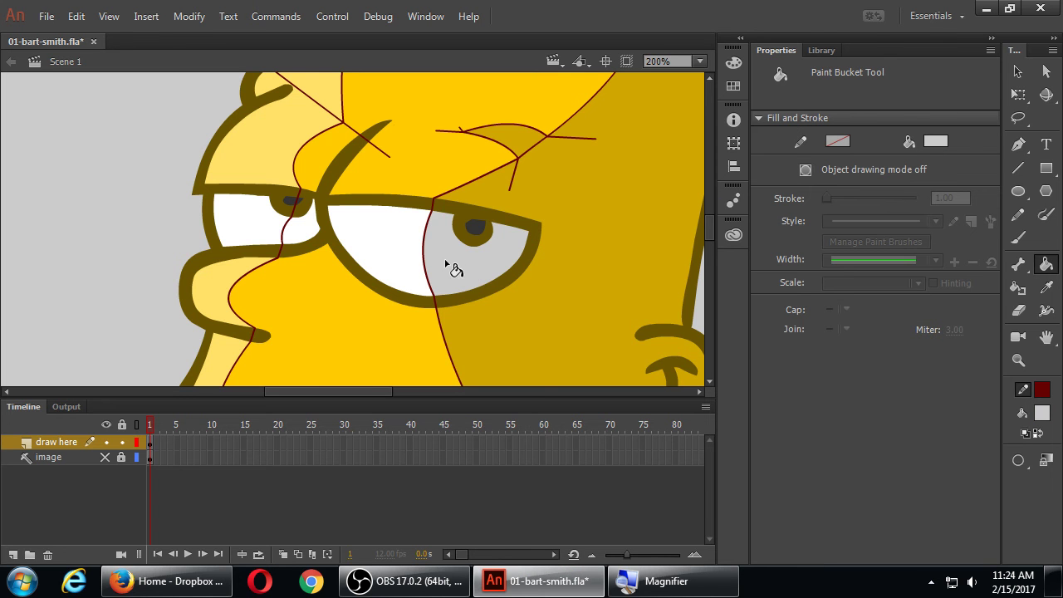
click(301, 233)
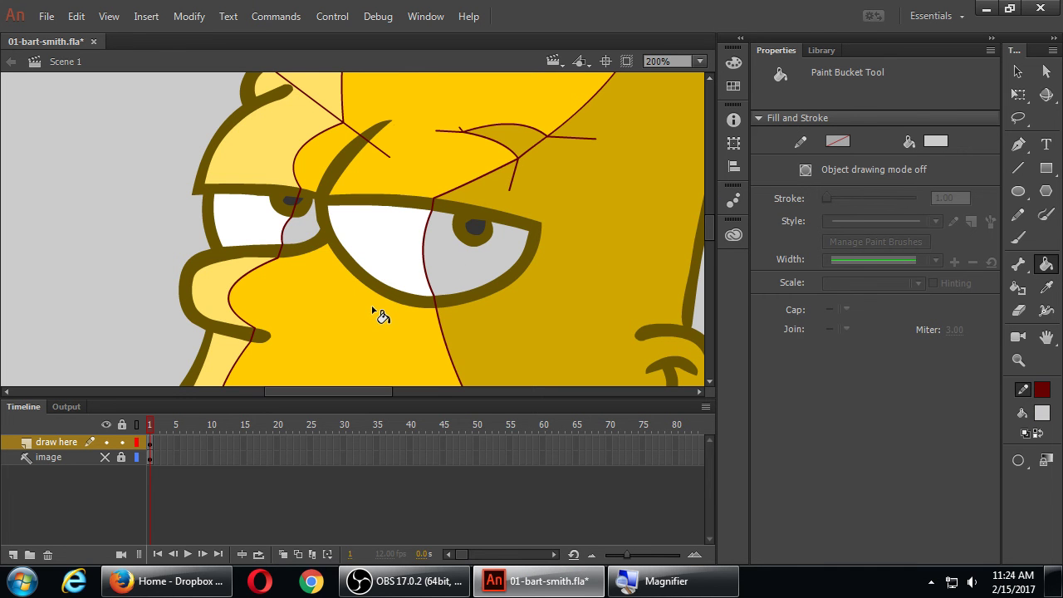
key(ctrl+minus)
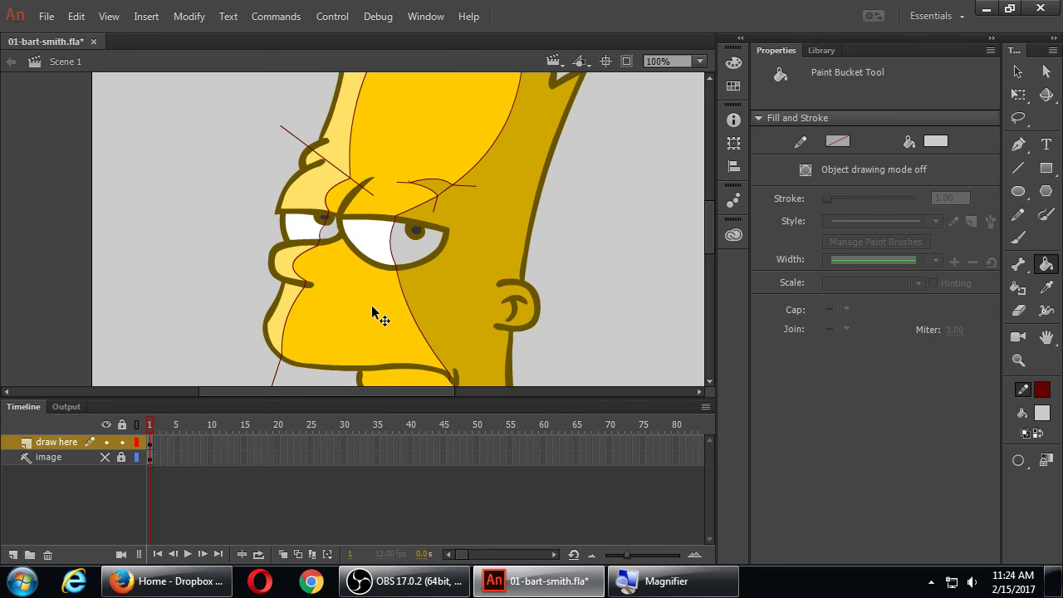
key(ctrl+s)
key(F4)
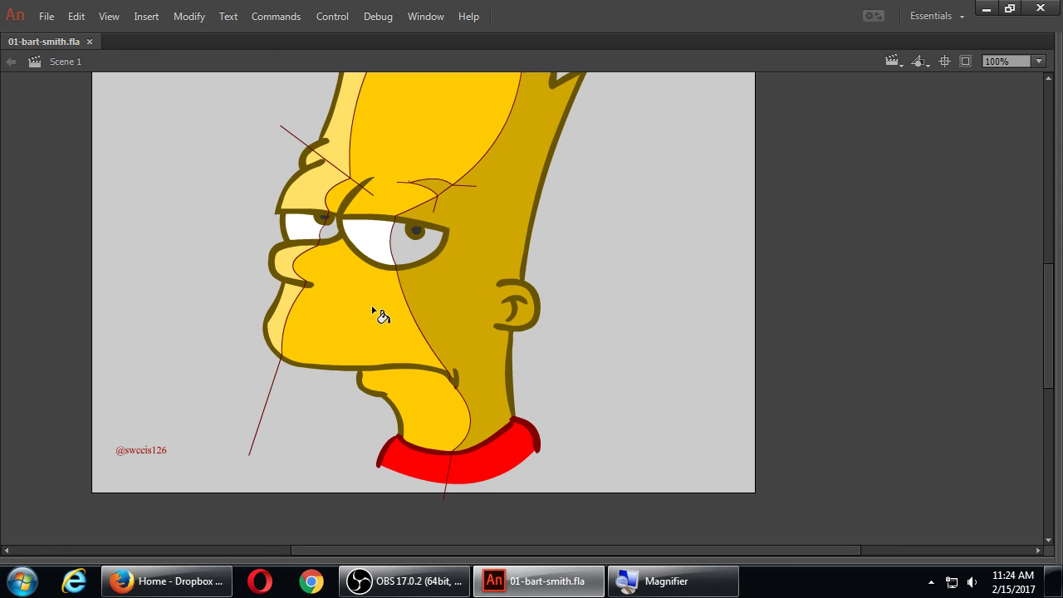
Draw a curved dark red line from below the mouth across the neck and fill the area above it with the darker yellow.
key(n)
mouse_move(342, 362)
mouse_down()
mouse_move(503, 391)
mouse_move(484, 406)
mouse_move(484, 396)
mouse_up()
key(v)
key(n)
key(v)
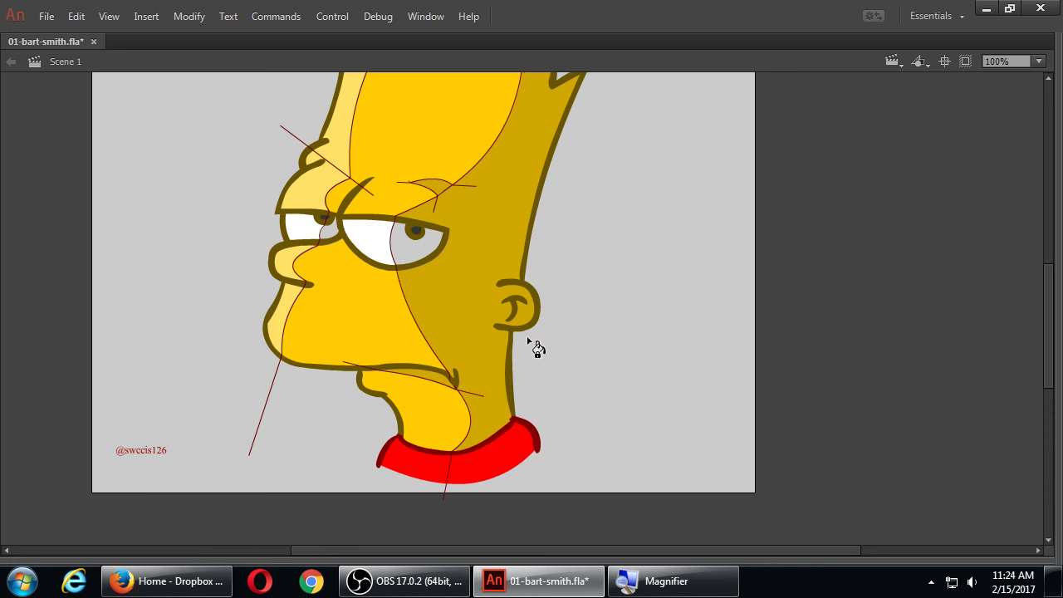
Draw a curved dark red line from the nose to under the larger eye and fill the strip above it with the darker yellow.
scroll(515, 204, up, 3)
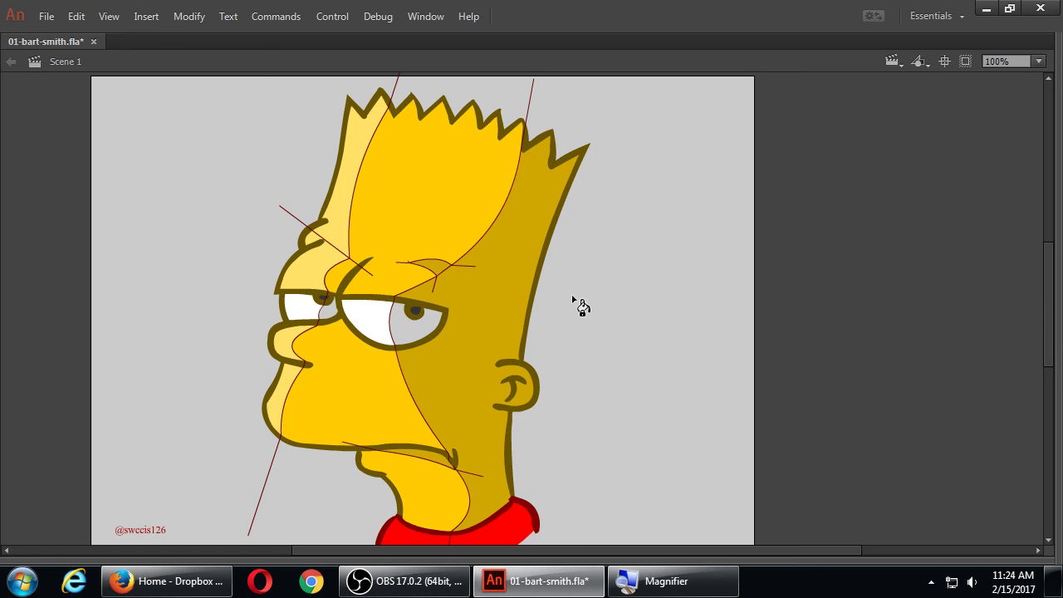
mouse_move(316, 319)
mouse_down()
mouse_move(392, 352)
mouse_move(340, 333)
mouse_up()
drag(343, 332, 349, 335)
Undo the curve pulled in the line through the red collar, and draw and bend a separate line across the collar's rear.
drag(642, 393, 640, 310)
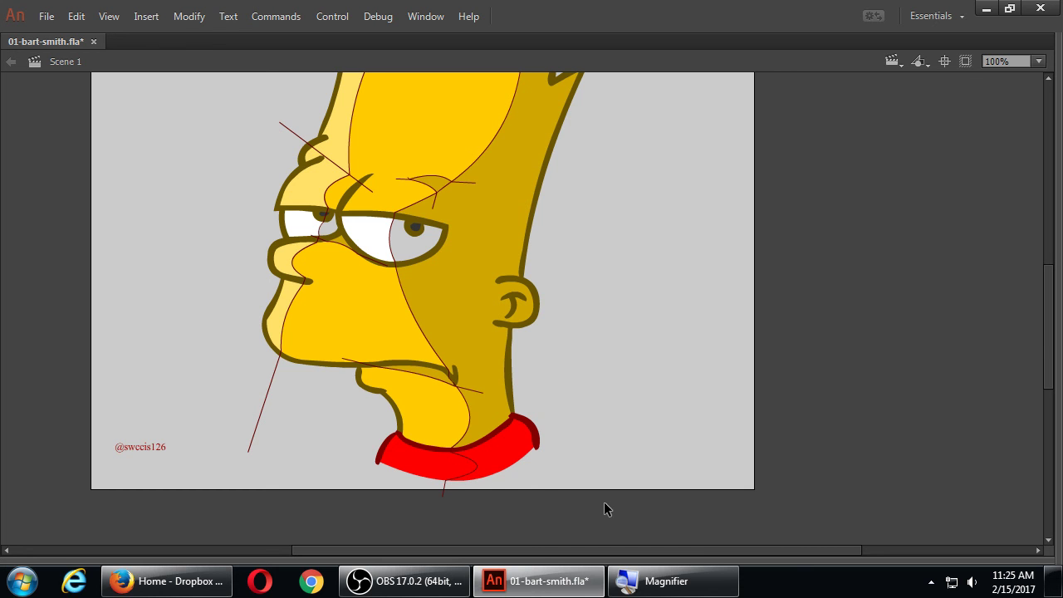
key(ctrl+z)
drag(455, 419, 520, 489)
key(v)
key(n)
Set the Paint Bucket's fill colour to the red sampled from the collar.
key(i)
key(F4)
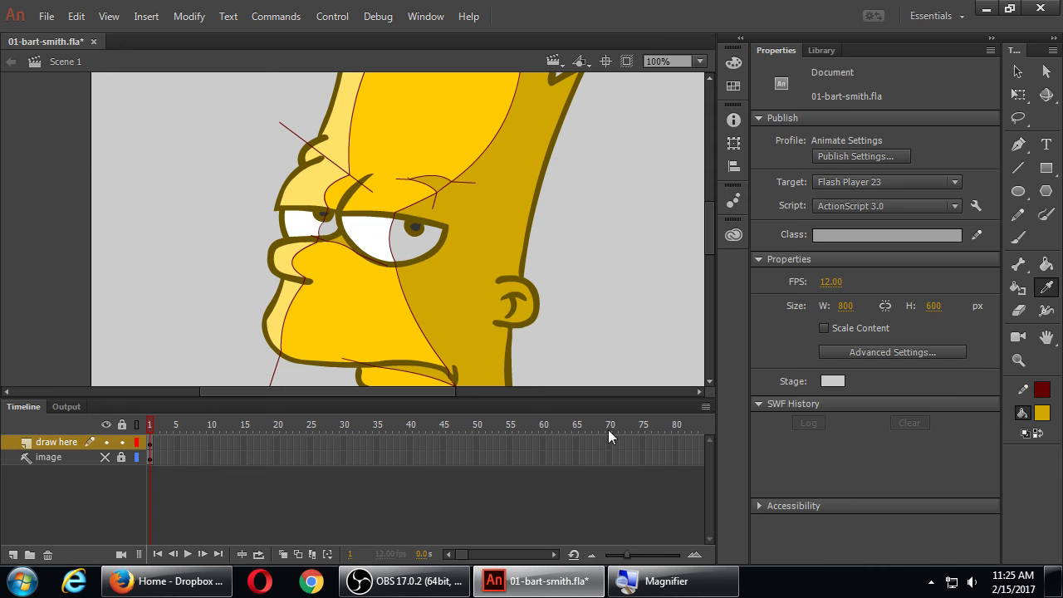
scroll(457, 285, down, 3)
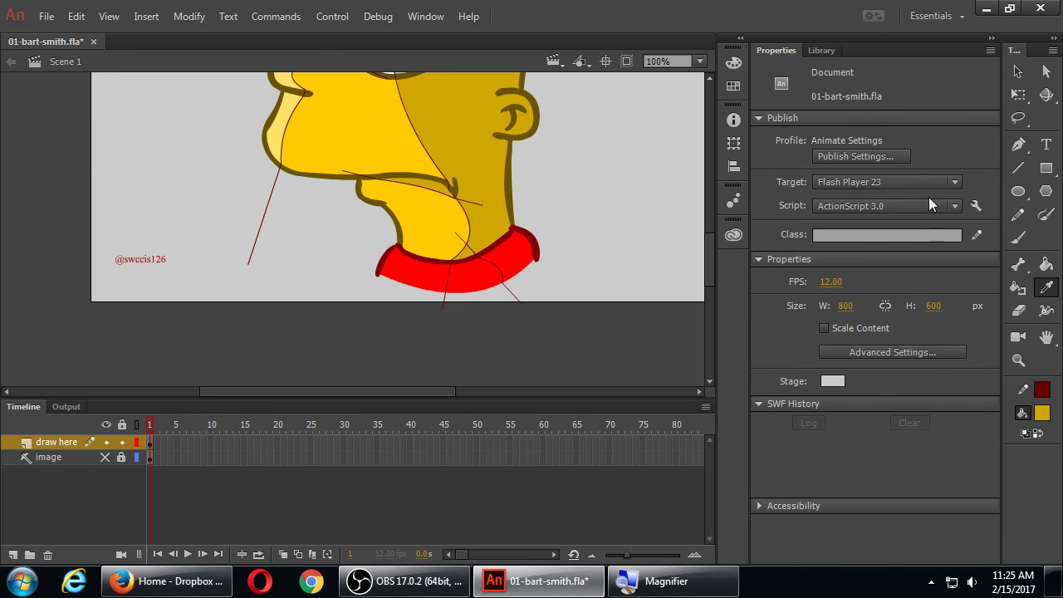
key(k)
click(934, 141)
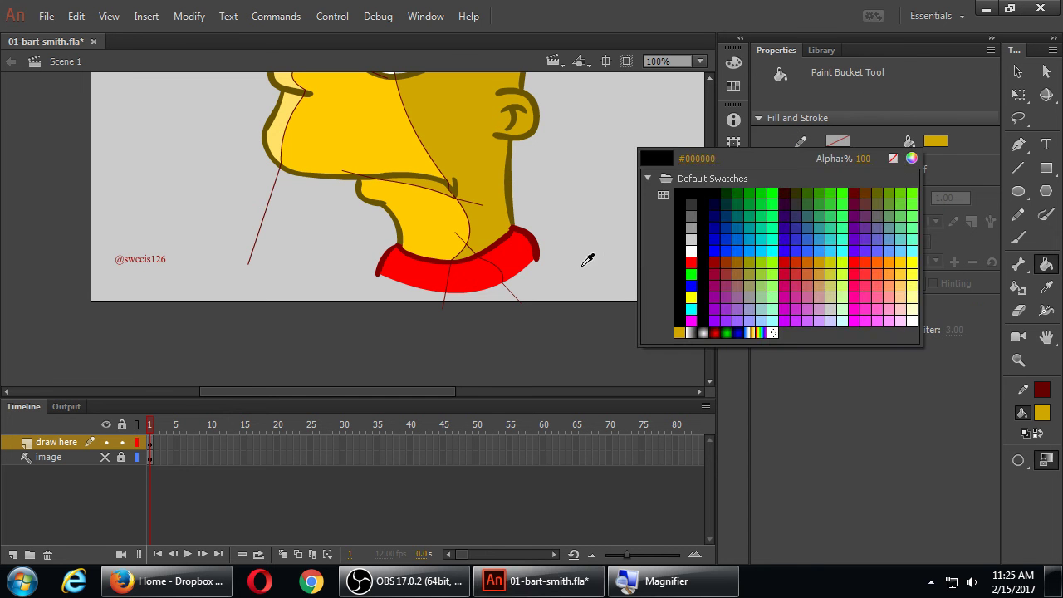
click(513, 264)
Fill the rear part of the collar with dark red #820000 at 51% brightness, and undo the fill.
click(931, 144)
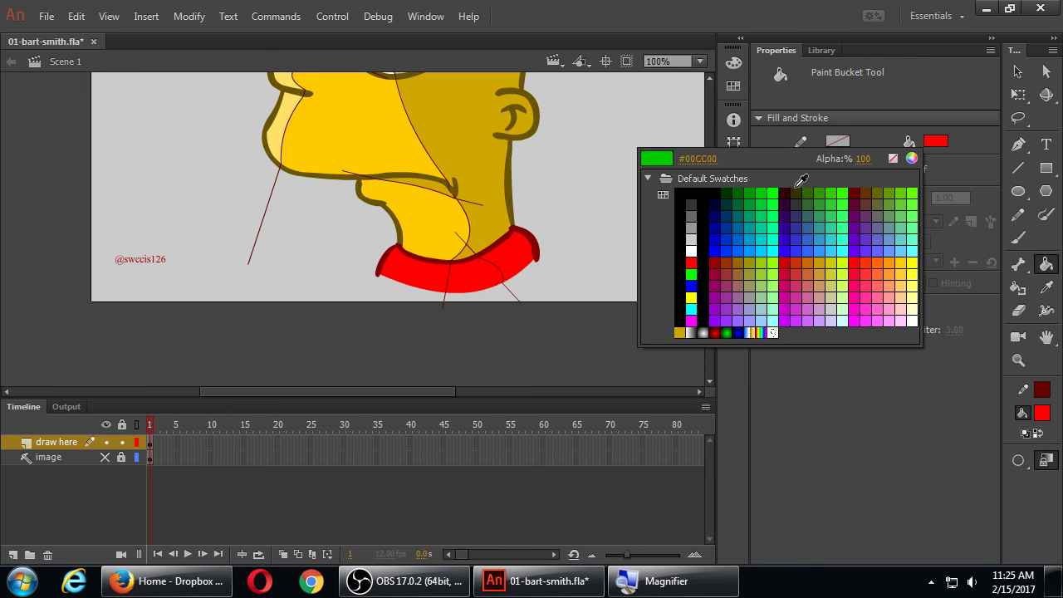
click(911, 159)
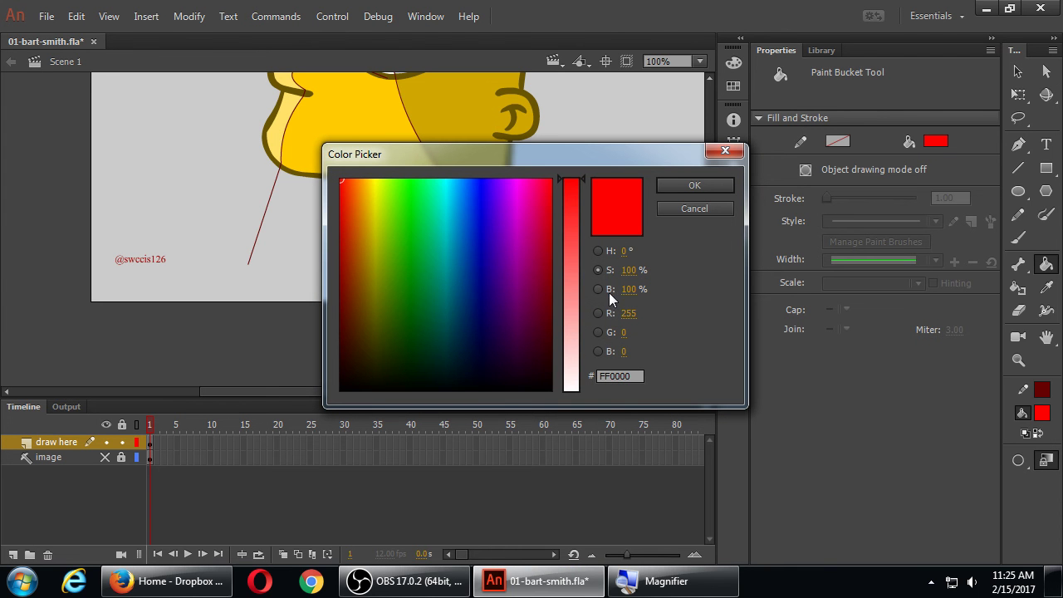
click(605, 289)
click(574, 253)
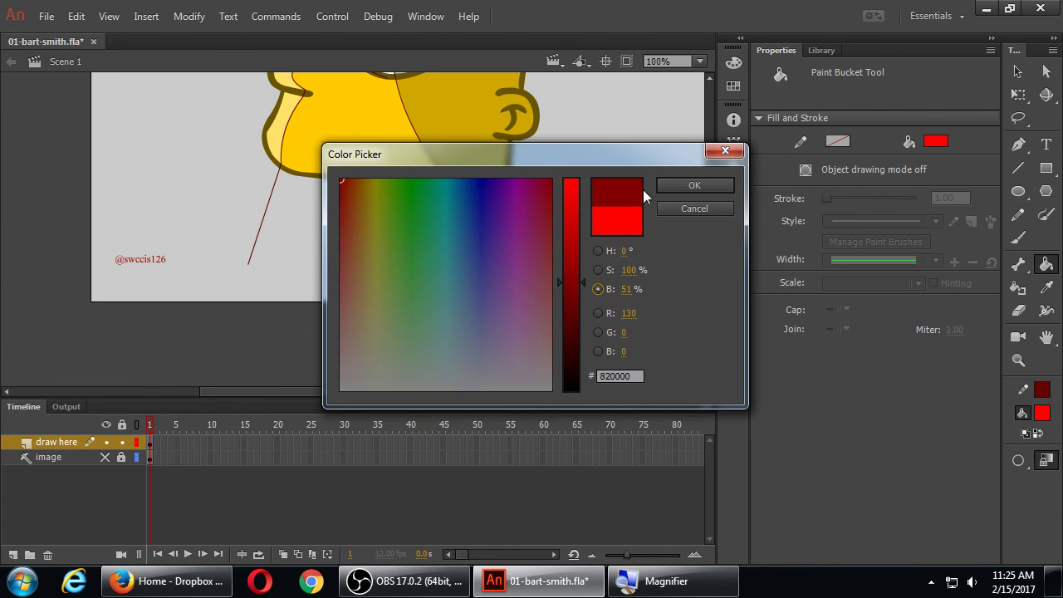
click(693, 185)
click(514, 260)
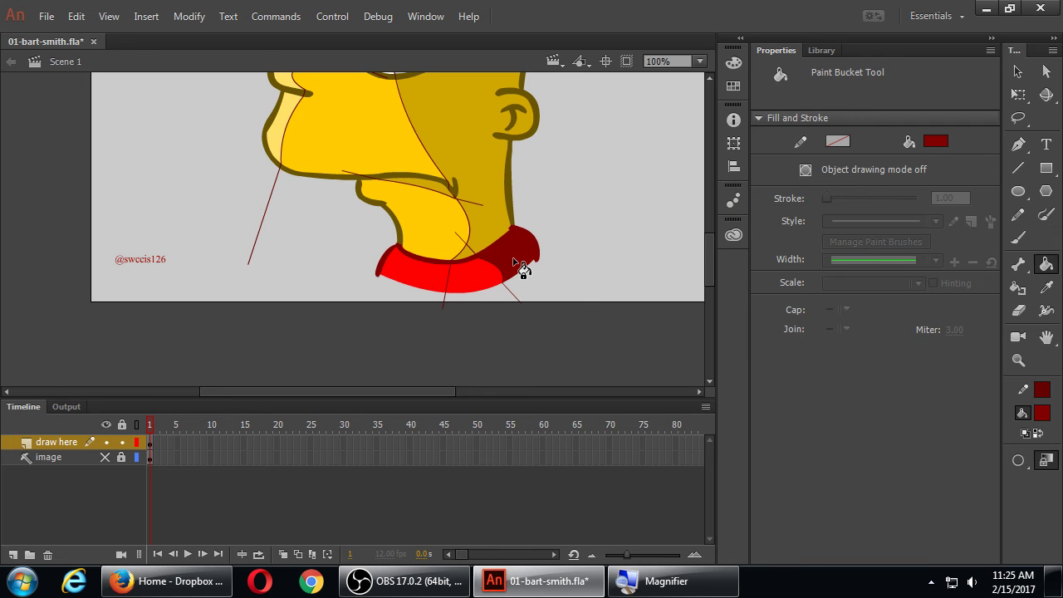
key(ctrl+z)
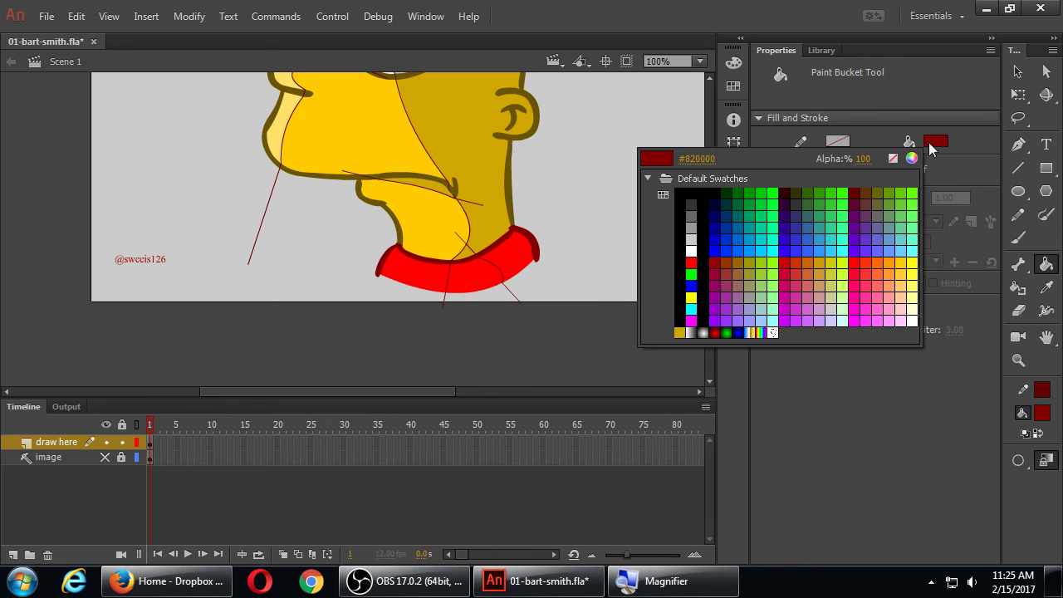
Change the fill colour to the brighter red #AE0000 and fill the rear part of the collar with it.
click(934, 141)
click(911, 158)
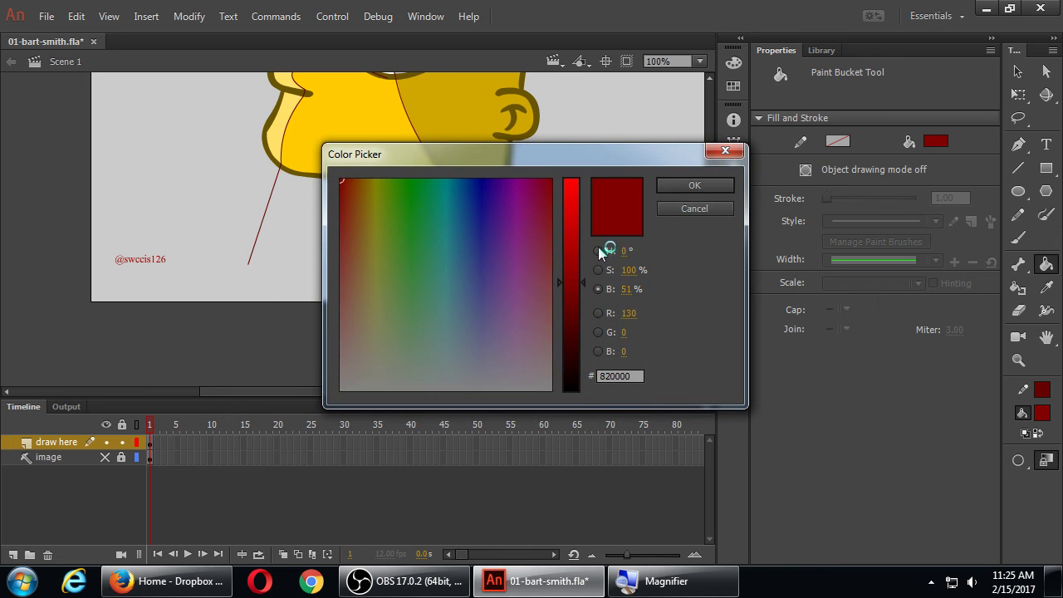
click(570, 245)
click(691, 185)
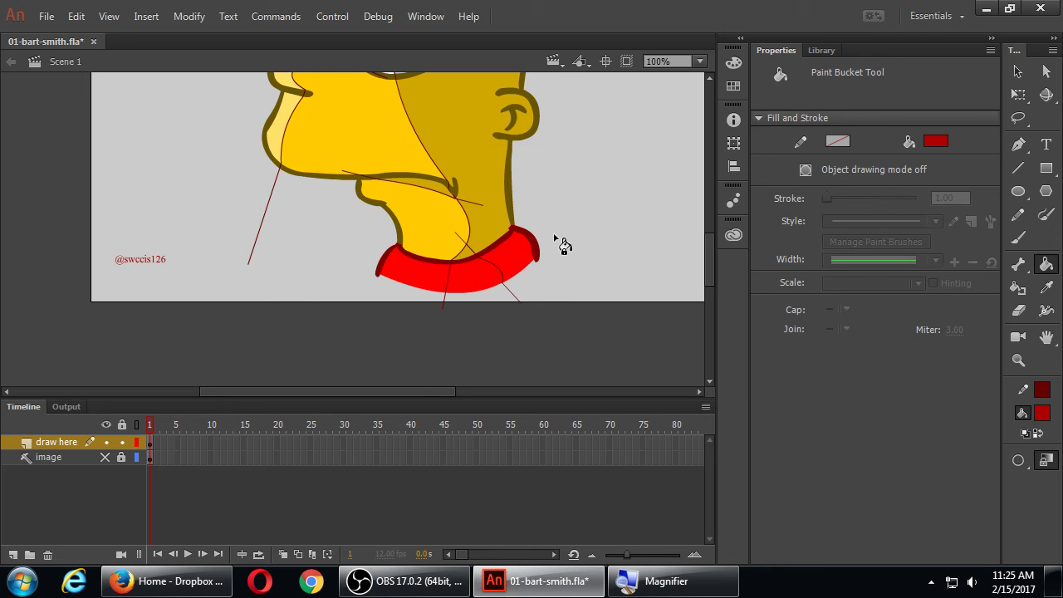
click(516, 256)
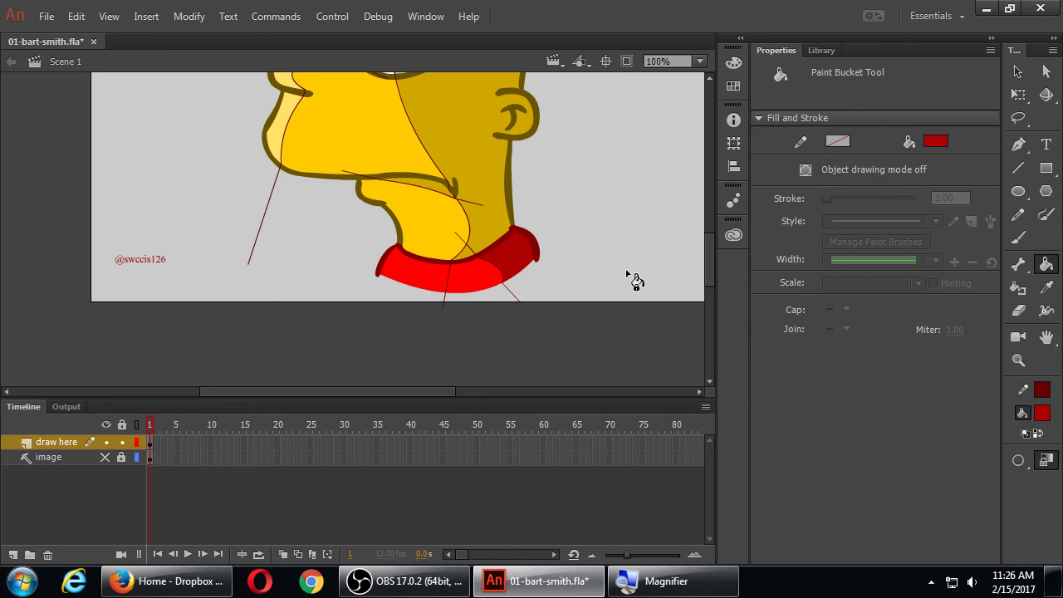
Darken the collar's shaded area to #A40000 at 64% brightness and save the document.
key(v)
click(518, 271)
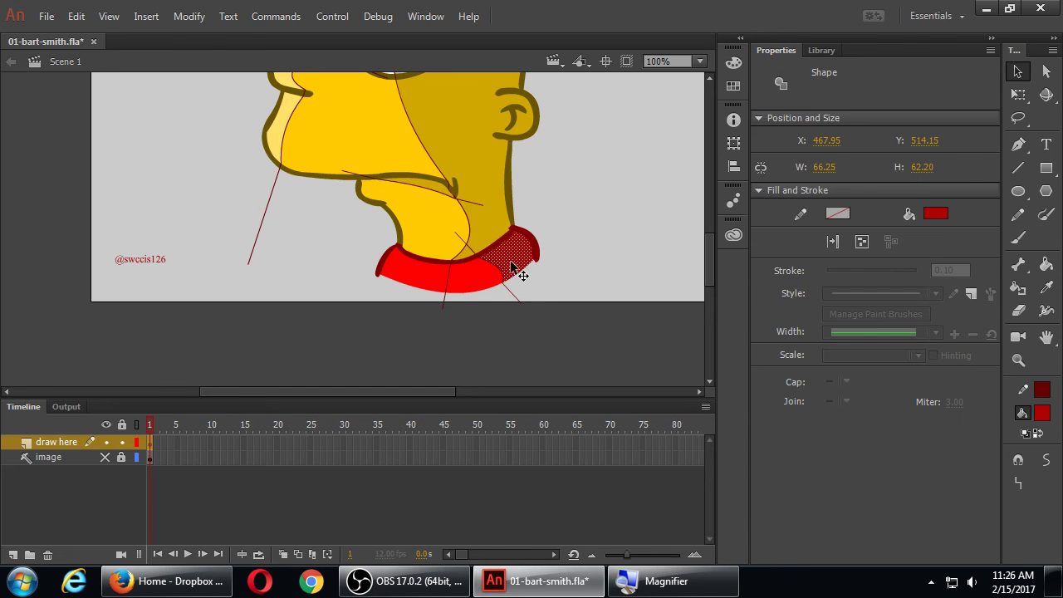
click(931, 215)
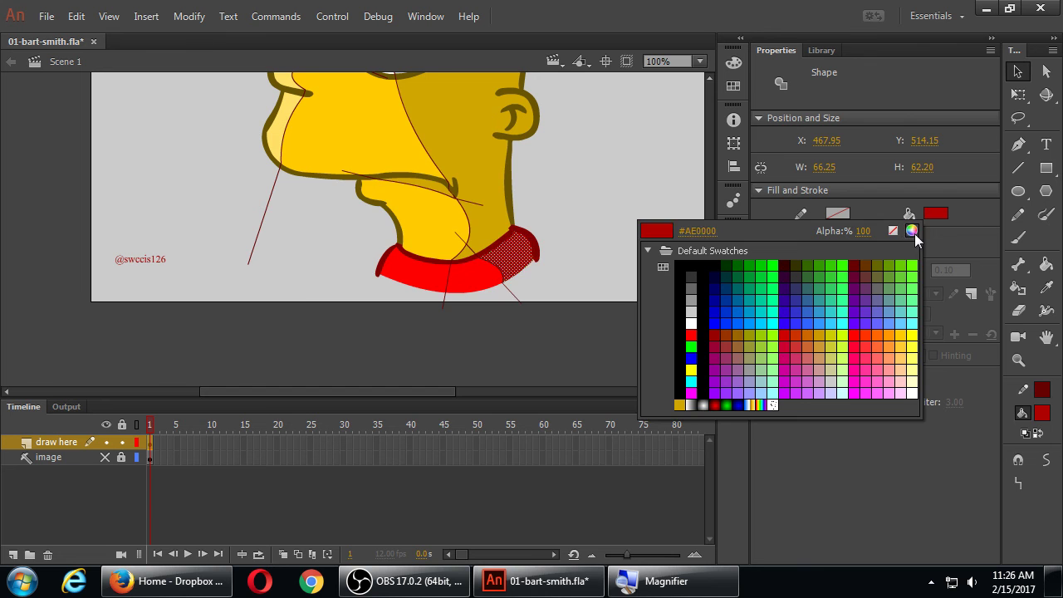
click(913, 232)
drag(619, 155, 885, 210)
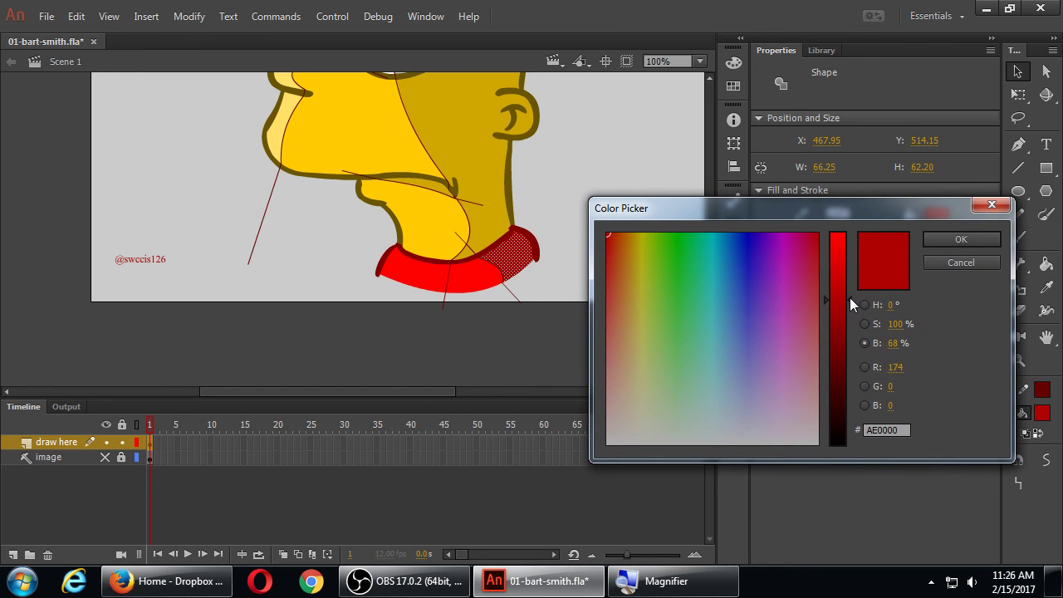
drag(851, 298, 850, 307)
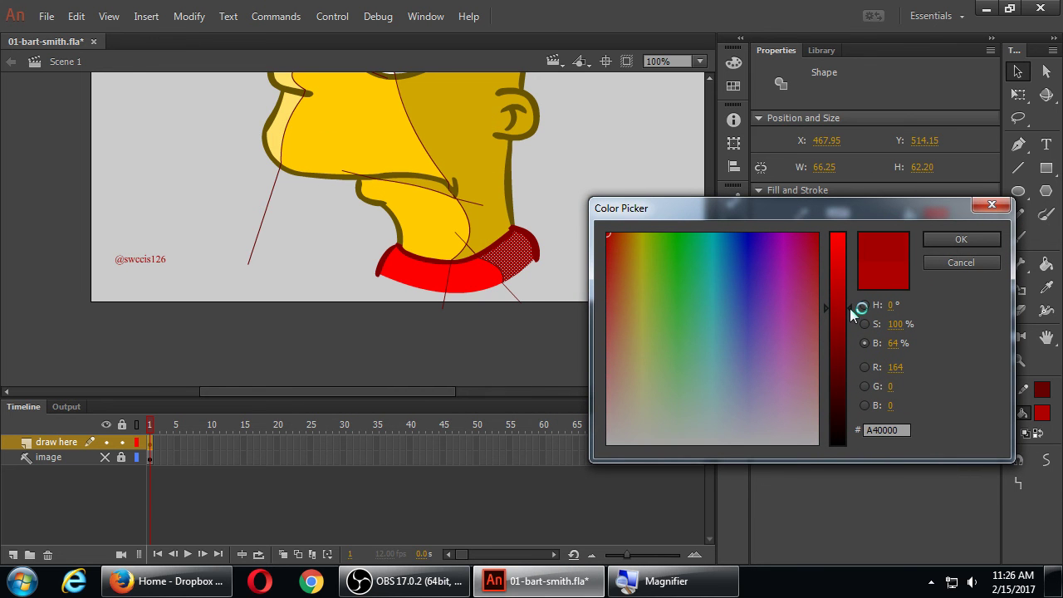
click(956, 239)
click(670, 243)
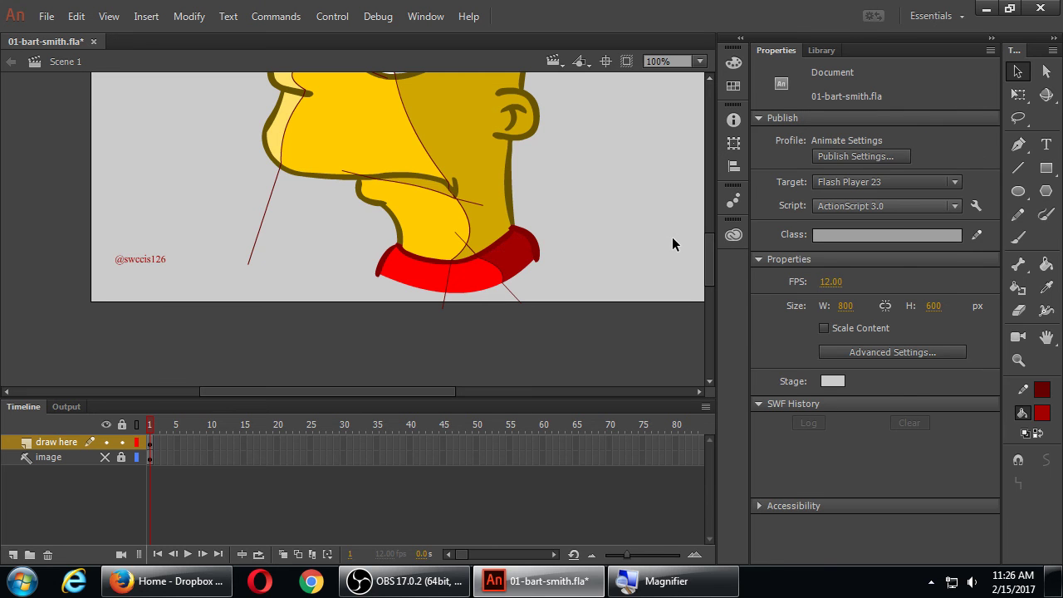
key(ctrl+s)
Extend the end of the front brow stroke to meet the rear dark red line above the larger eye.
scroll(589, 222, up, 5)
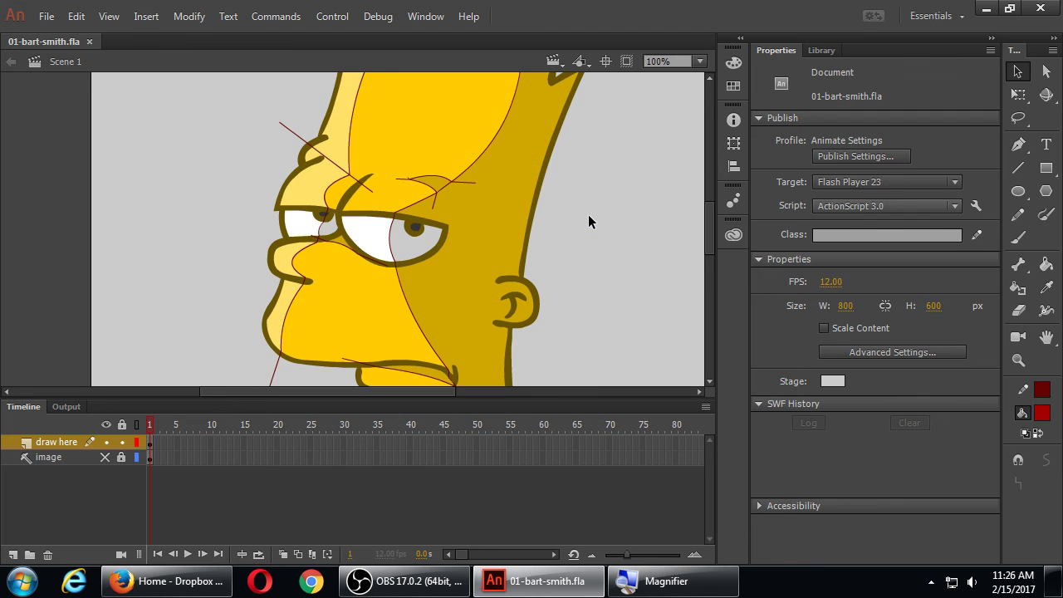
scroll(587, 220, up, 3)
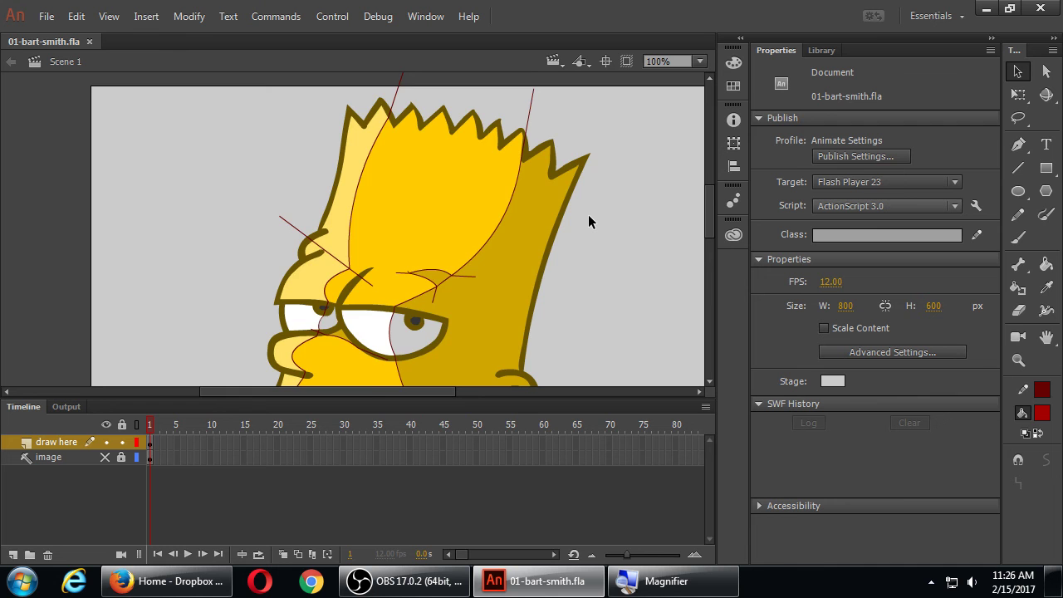
scroll(587, 221, down, 5)
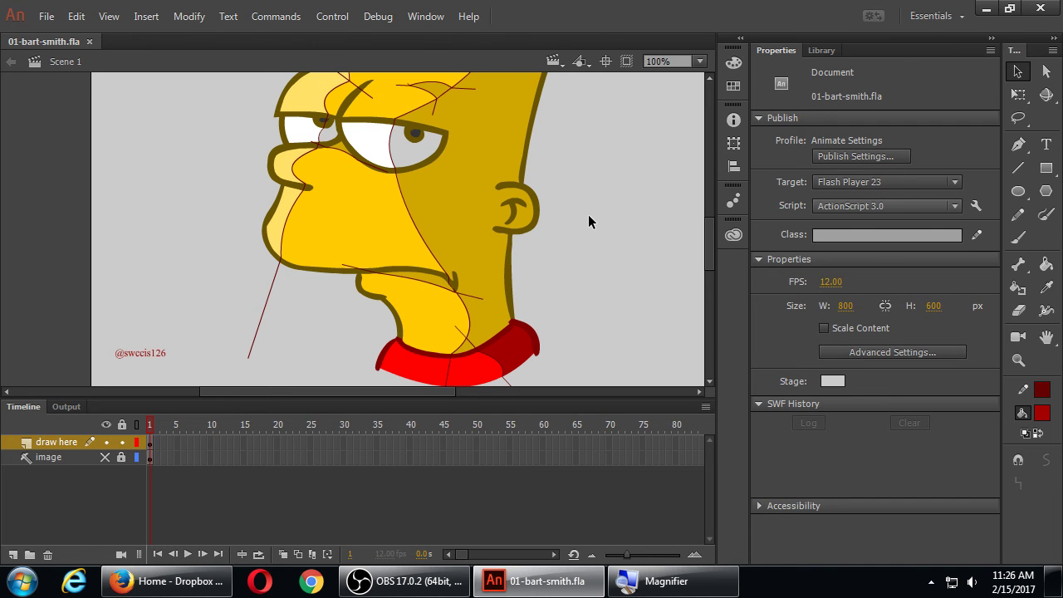
key(F4)
mouse_move(605, 171)
mouse_down()
mouse_move(609, 329)
mouse_move(624, 364)
mouse_up()
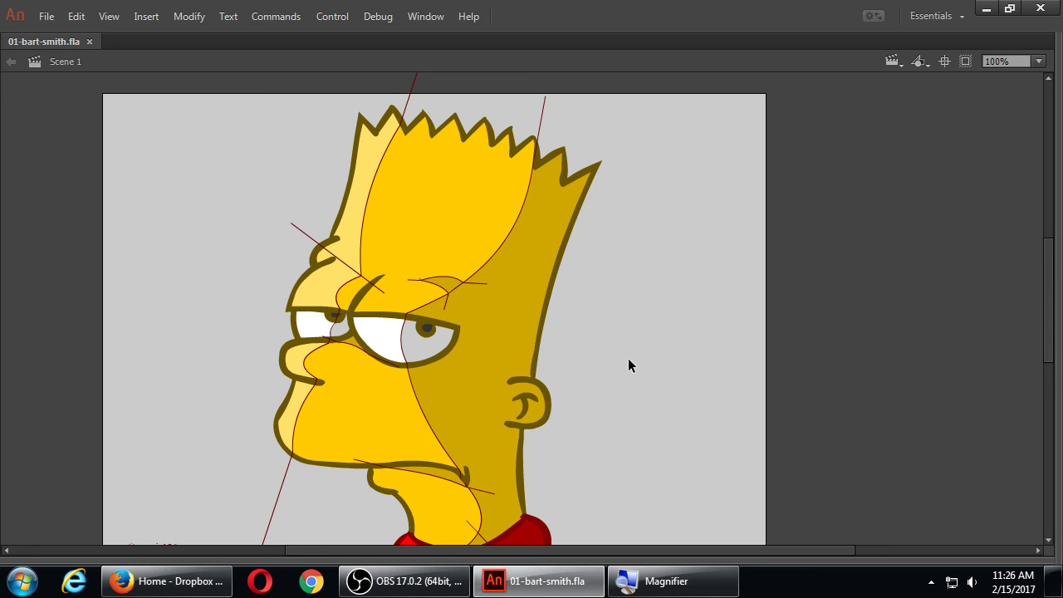
click(379, 171)
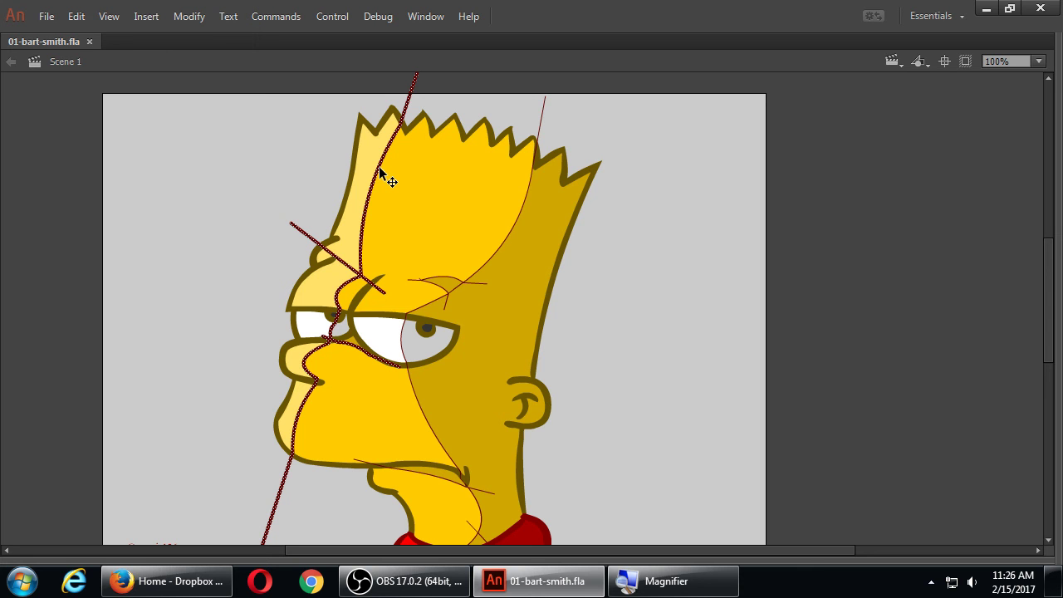
click(286, 224)
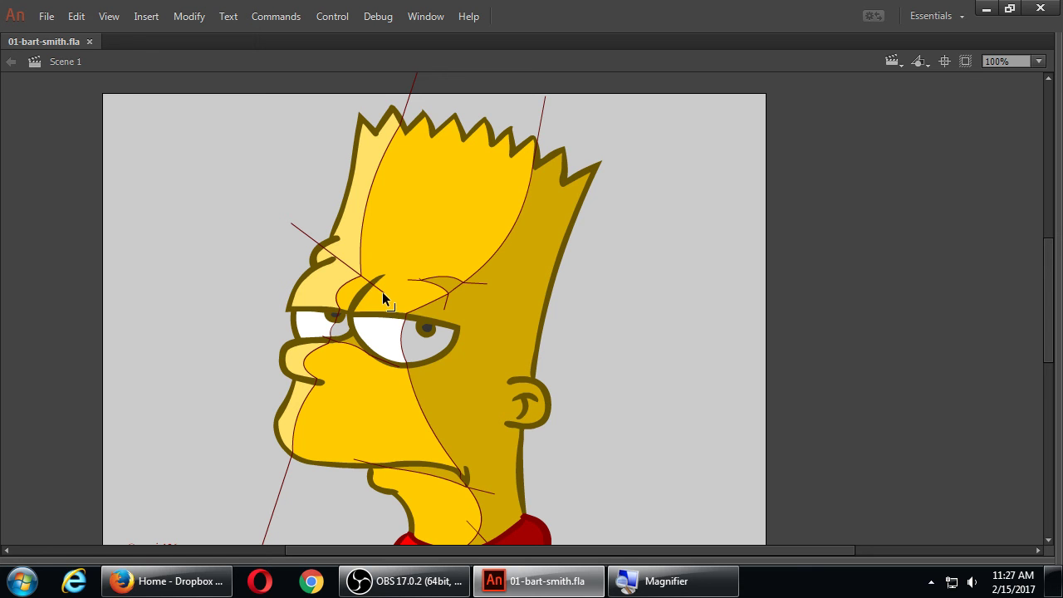
drag(383, 297, 431, 316)
Delete all the connected dark red shading lines at once and save the document.
double_click(361, 249)
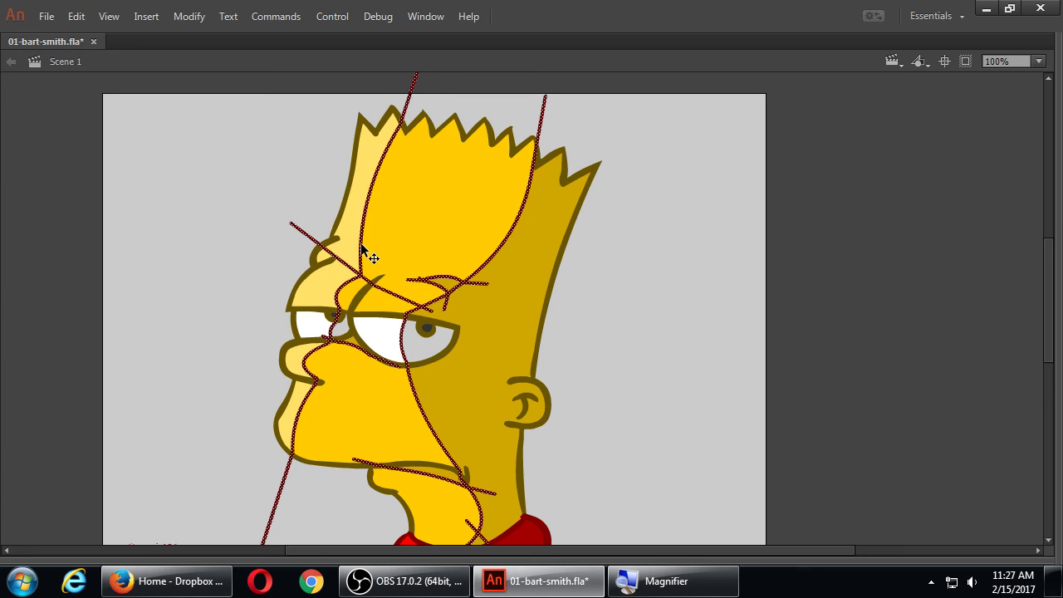
scroll(553, 374, down, 5)
scroll(554, 380, up, 5)
key(Delete)
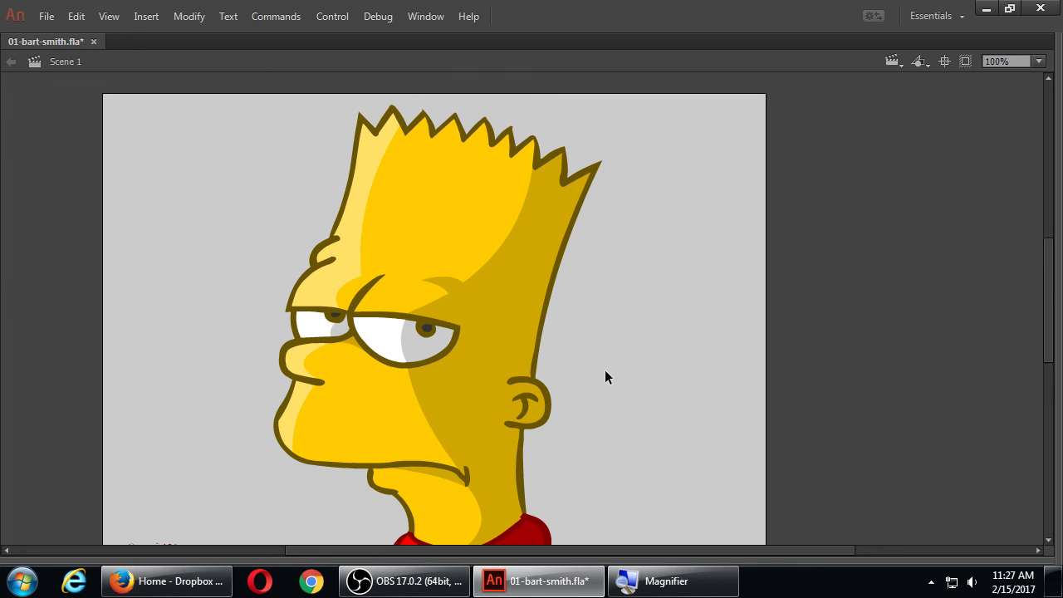
key(ctrl+s)
Bend the darker yellow's edges above and below the larger eye into rounder curves and save the document.
drag(731, 361, 733, 330)
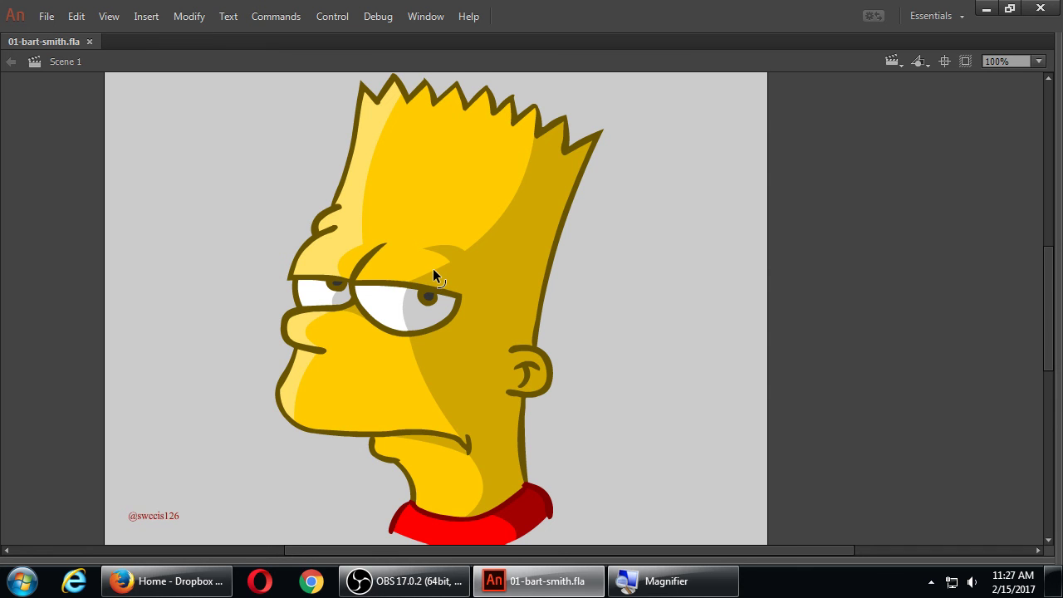
drag(433, 269, 432, 264)
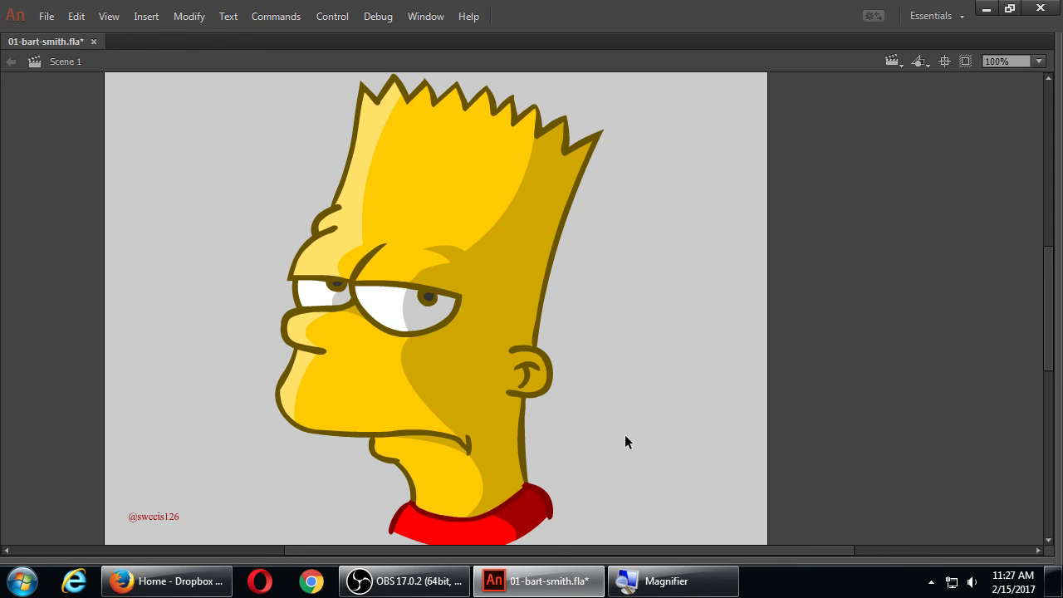
key(ctrl+s)
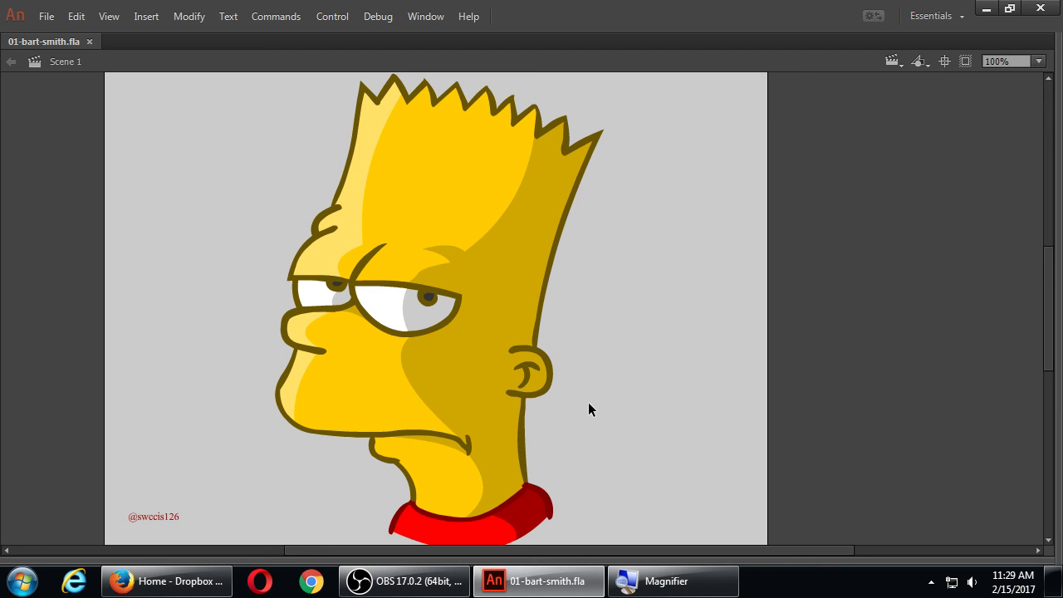
scroll(594, 409, up, 3)
scroll(594, 409, down, 3)
click(405, 581)
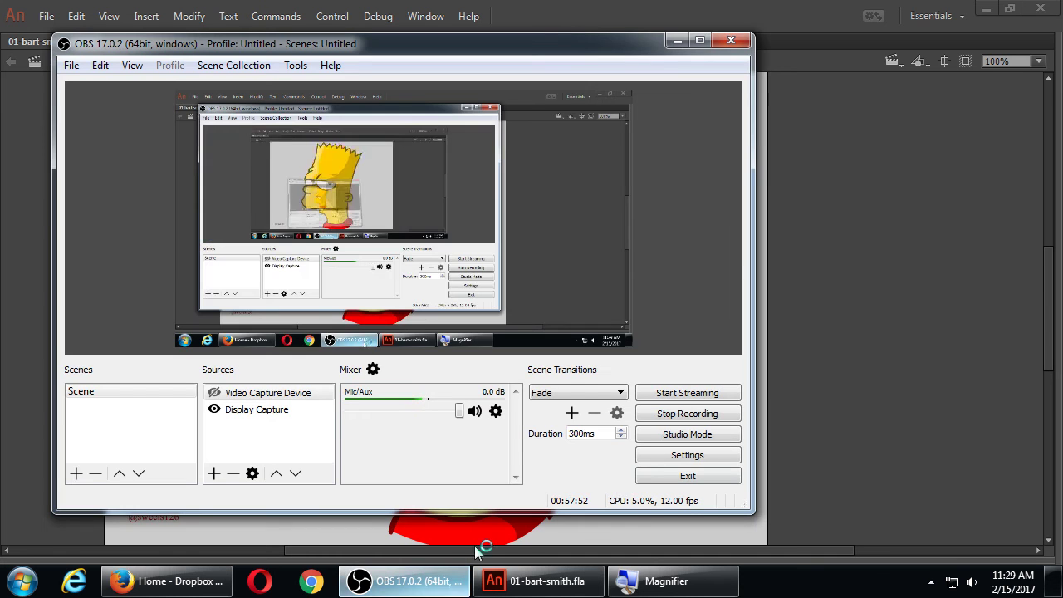